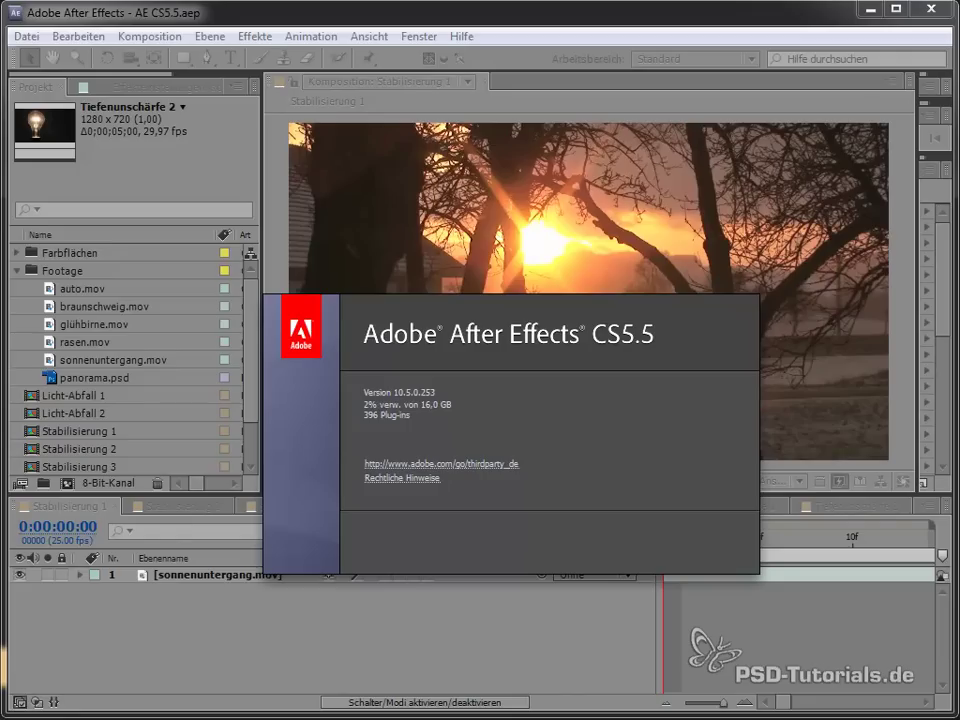
Close the About splash, then play and stop a preview of the shaky sonnenuntergang.mov footage
{"action": "left_click", "coordinate": [362, 630]}
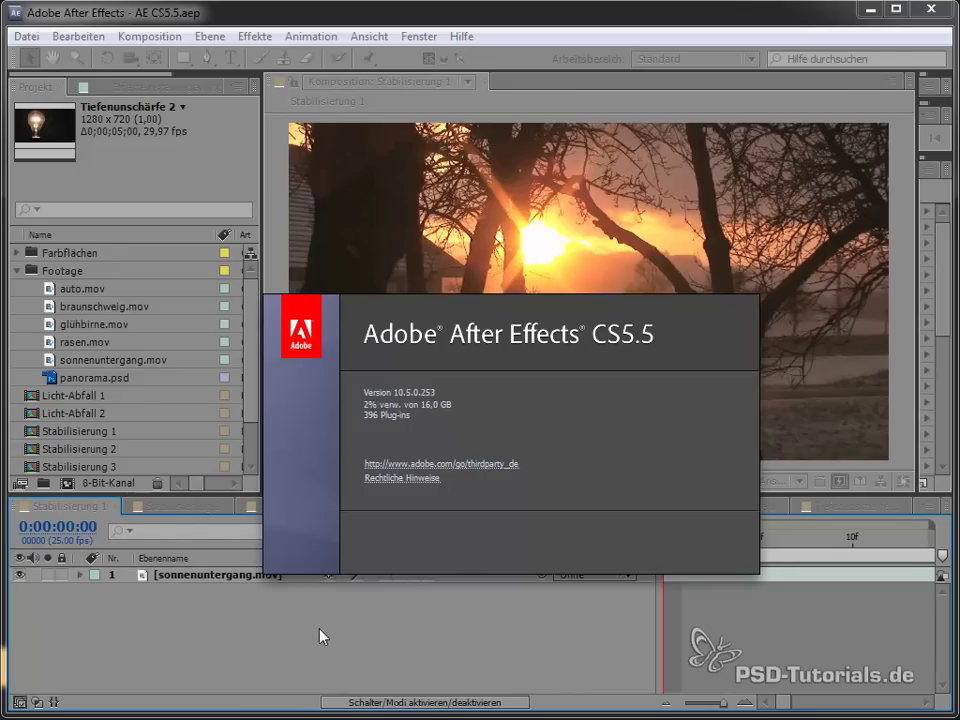
{"action": "left_click", "coordinate": [347, 570]}
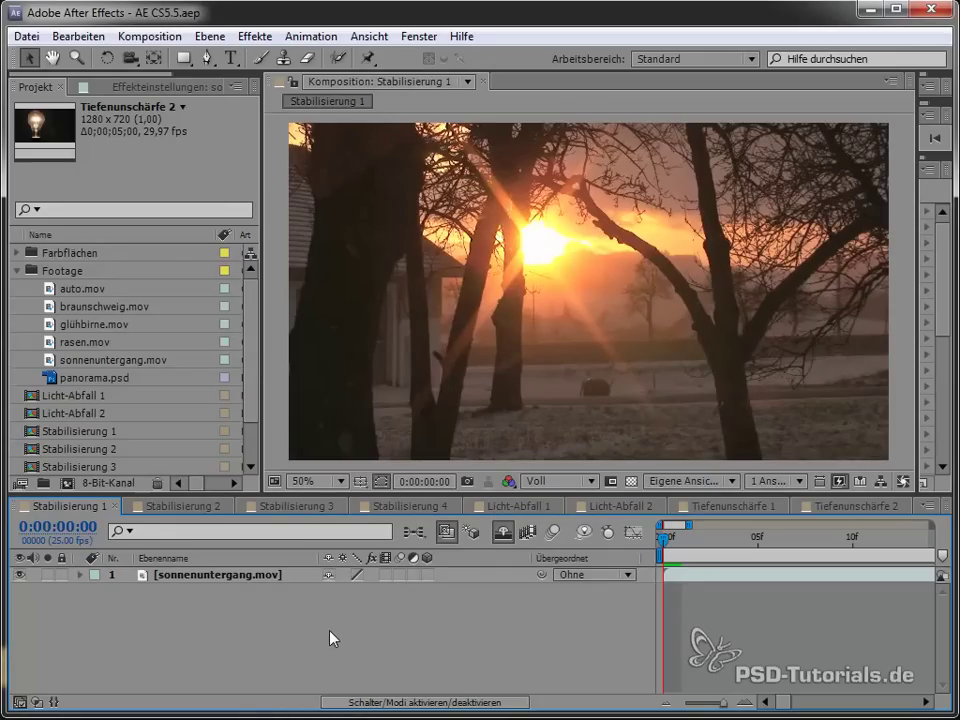
{"action": "key", "text": "space"}
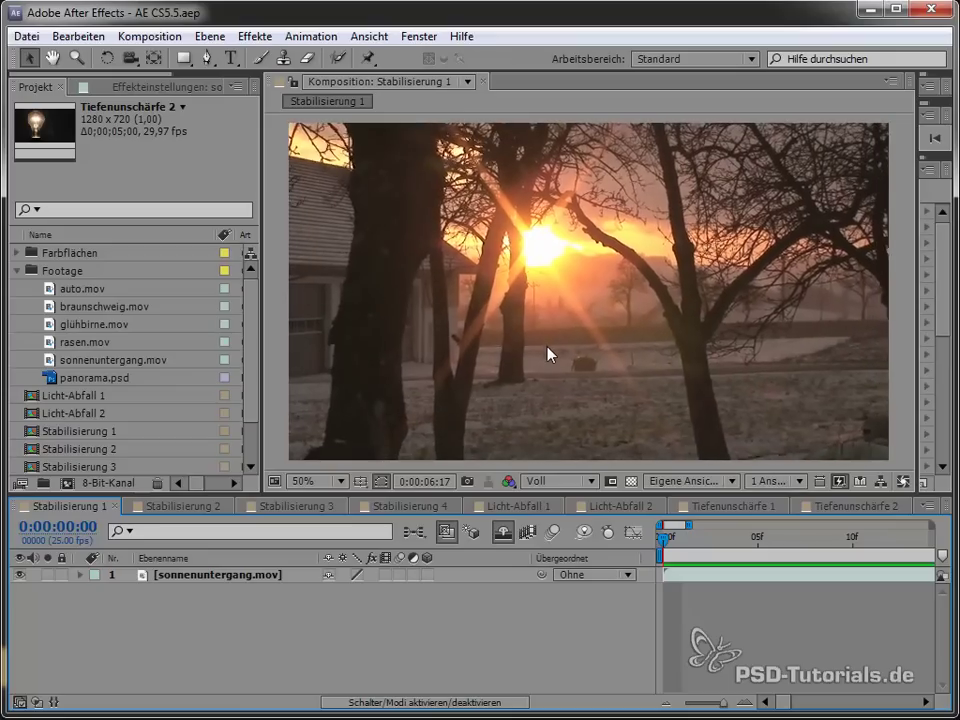
{"action": "key", "text": "space"}
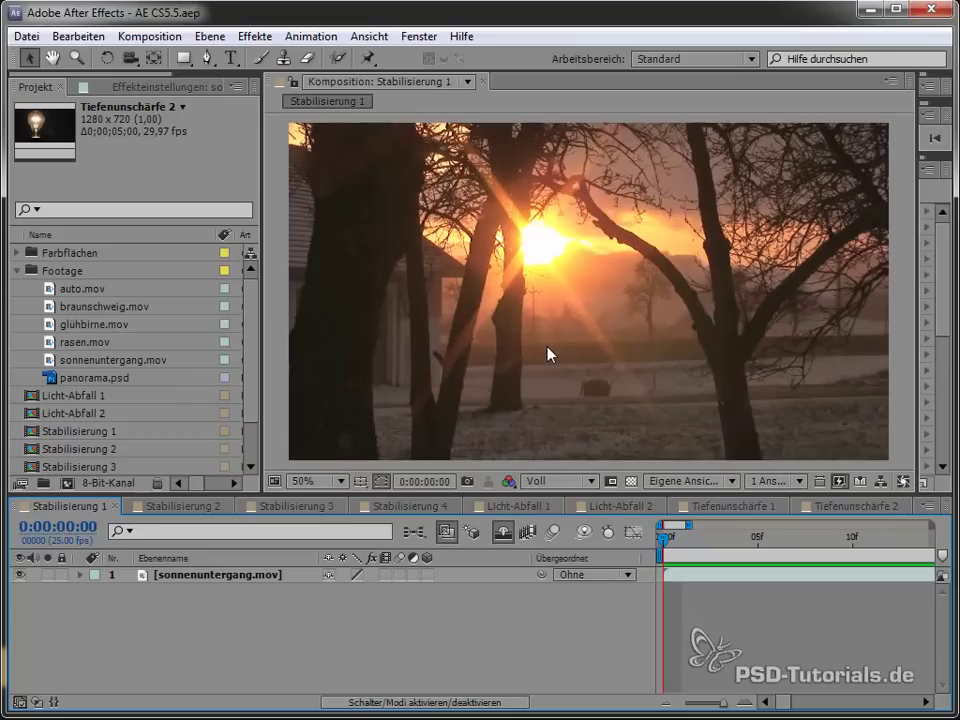
Apply Effekte > Verzerren > Verkrümmungsstabilisierung to the selected sonnenuntergang.mov layer to start its analysis
{"action": "left_click", "coordinate": [172, 87]}
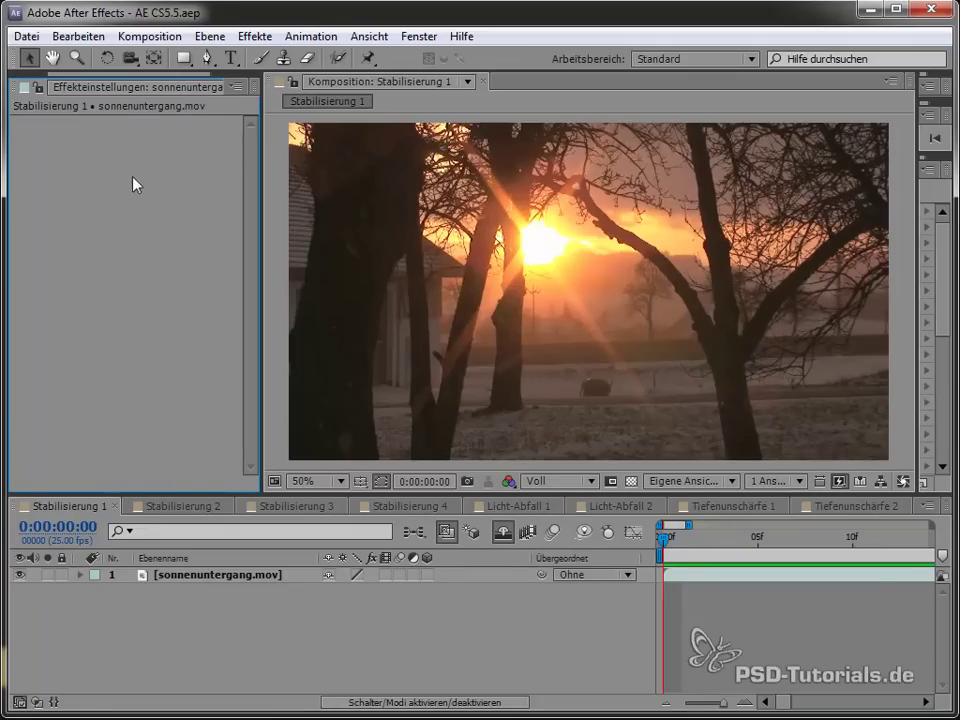
{"action": "right_click", "coordinate": [133, 151]}
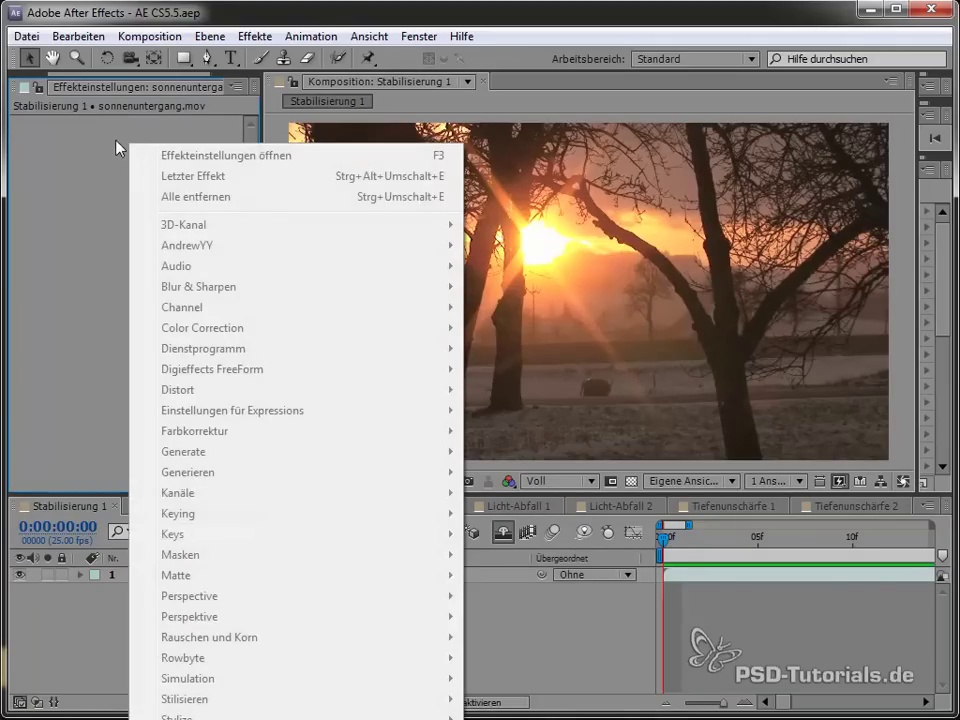
{"action": "left_click", "coordinate": [86, 105]}
{"action": "left_click", "coordinate": [189, 578]}
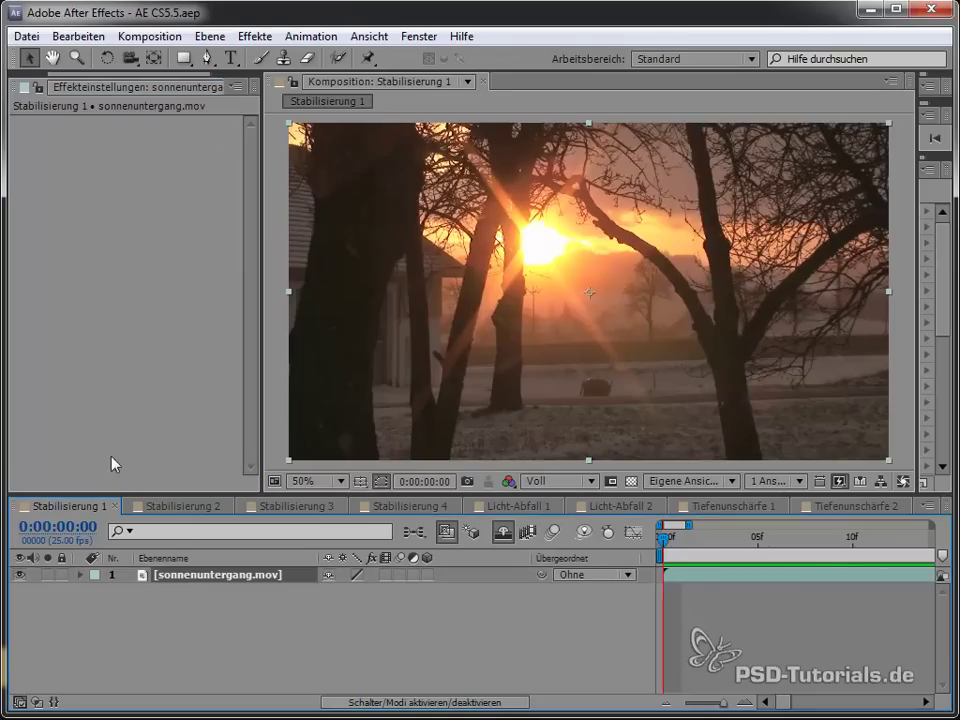
{"action": "left_click", "coordinate": [255, 36]}
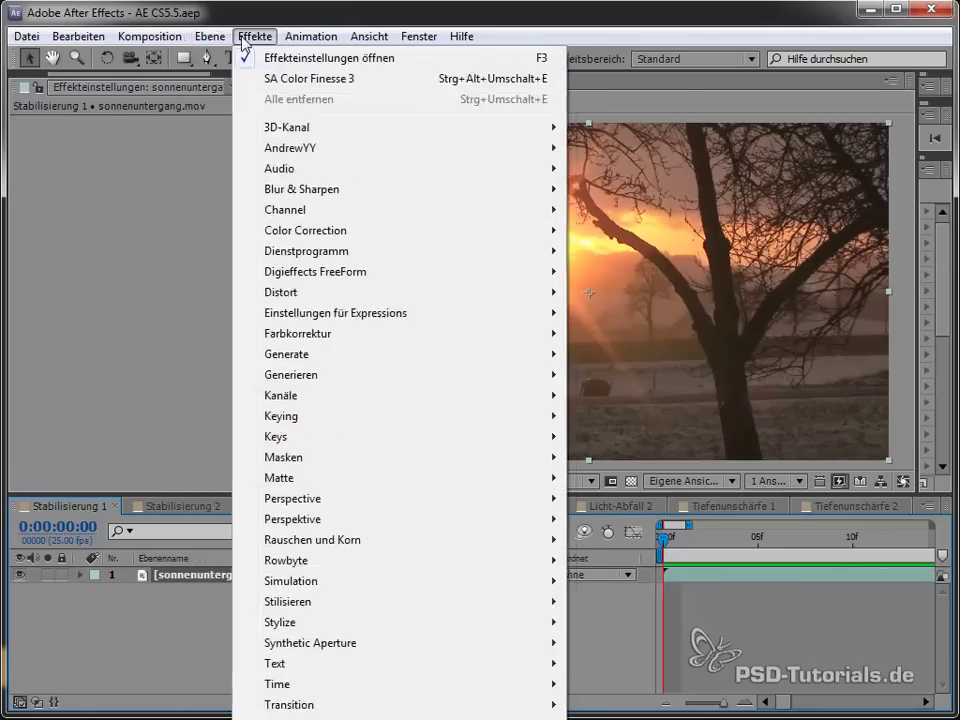
{"action": "left_click", "coordinate": [98, 261]}
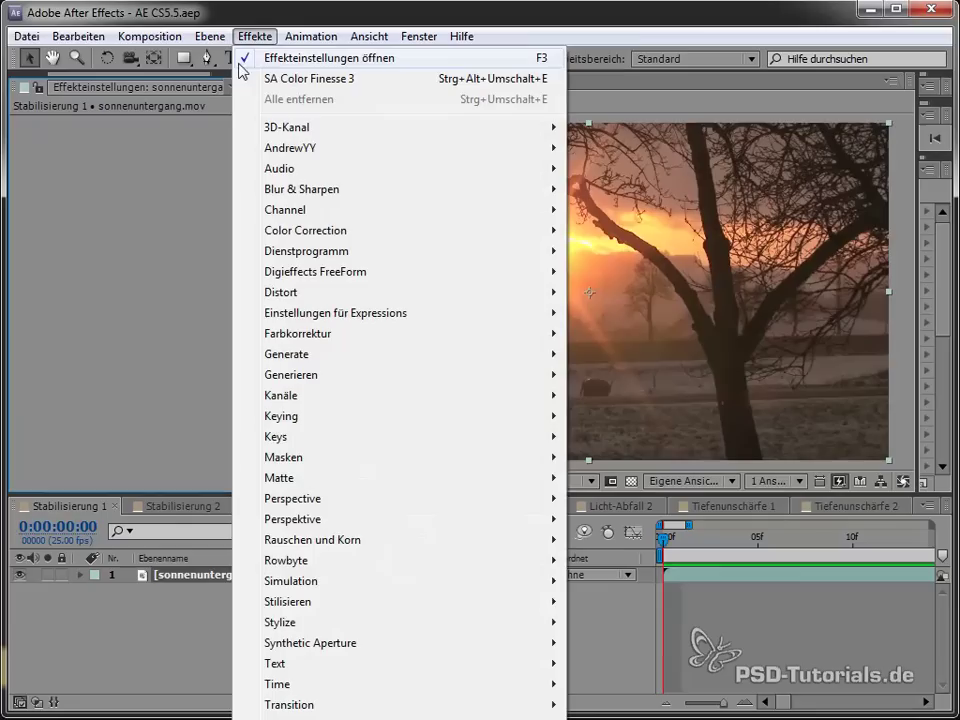
{"action": "left_click", "coordinate": [255, 36]}
{"action": "mouse_move", "coordinate": [300, 712]}
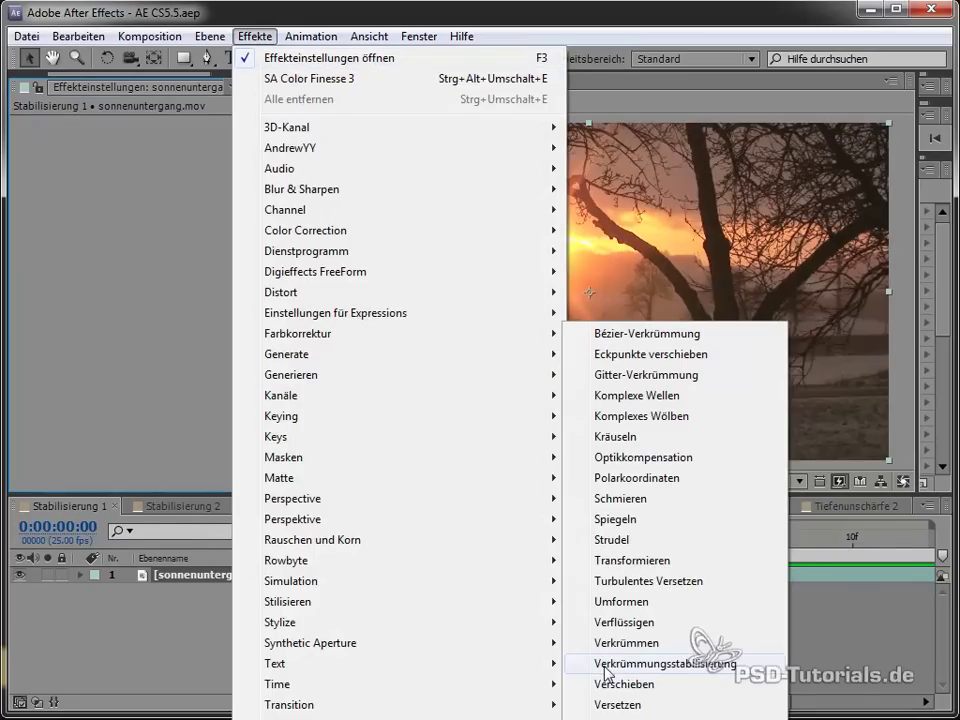
{"action": "left_click", "coordinate": [733, 664]}
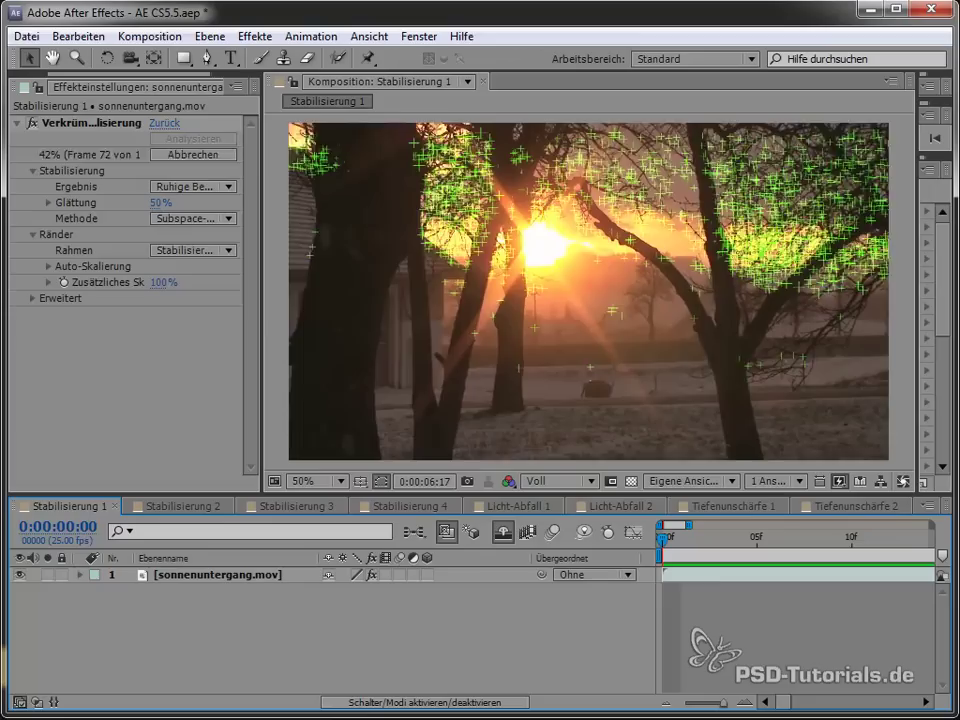
Select sonnenuntergang.mov and preview the finished stabilization, auto-scaled to 102%
{"action": "left_click", "coordinate": [231, 583]}
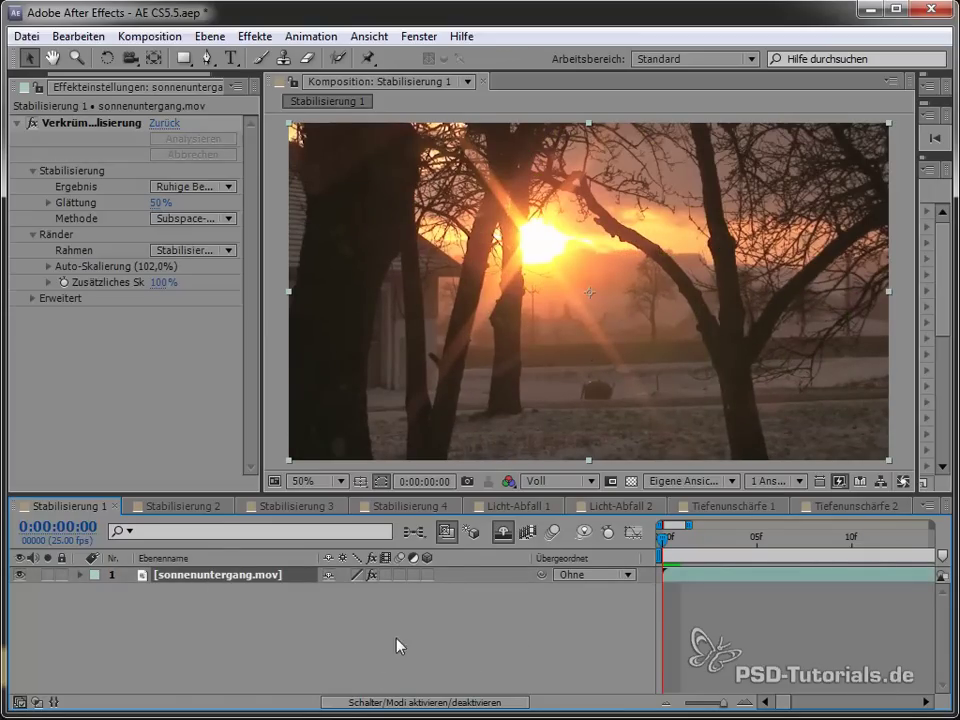
{"action": "key", "text": "space"}
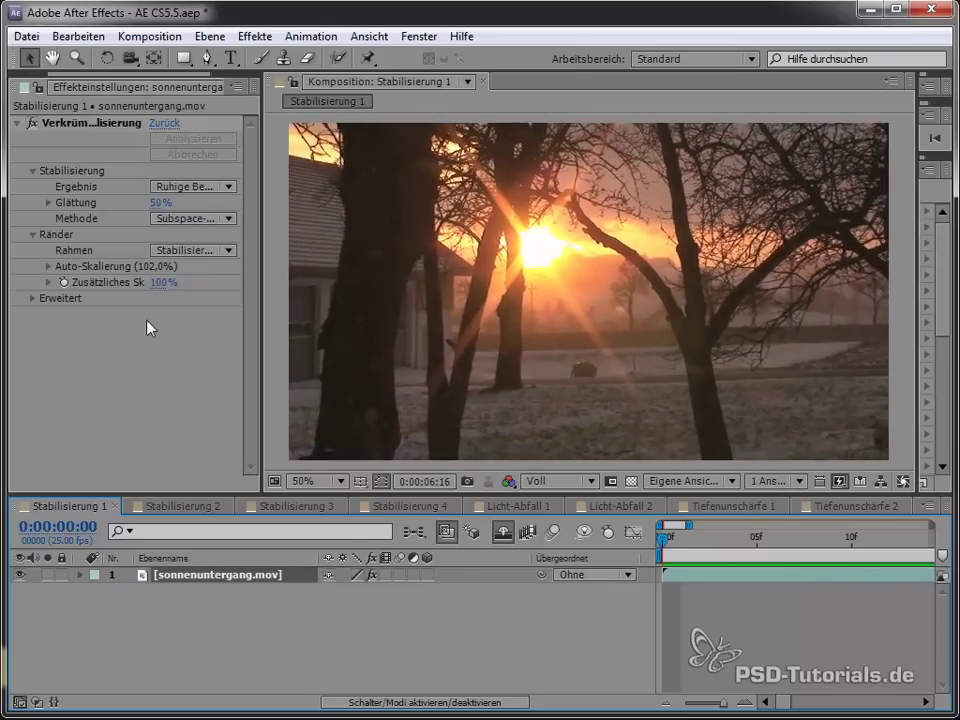
{"action": "key", "text": "space"}
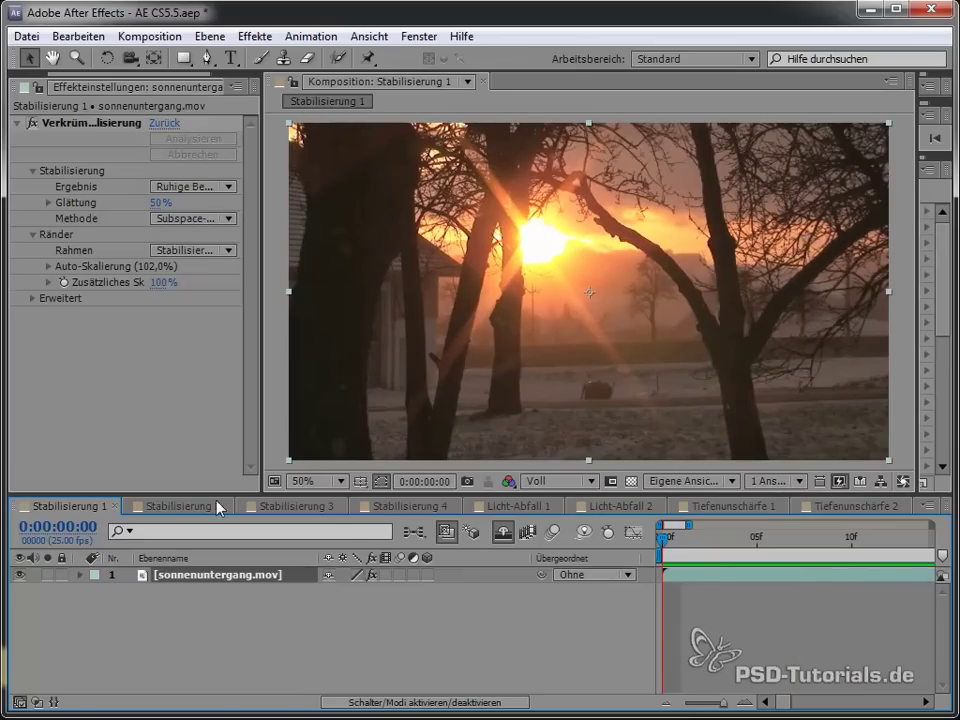
In Stabilisierung 2, scrub through rasen.mov and apply Verkrümmungsstabilisierung to it
{"action": "left_click", "coordinate": [195, 513]}
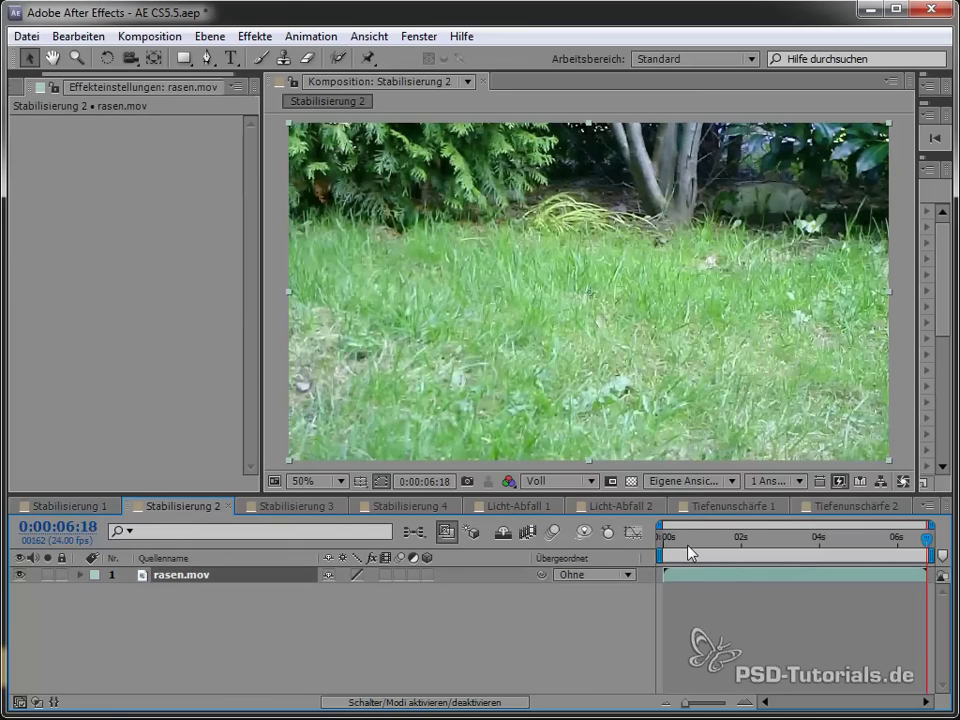
{"action": "mouse_move", "coordinate": [689, 553]}
{"action": "left_mouse_down"}
{"action": "mouse_move", "coordinate": [929, 553]}
{"action": "mouse_move", "coordinate": [789, 564]}
{"action": "left_mouse_up"}
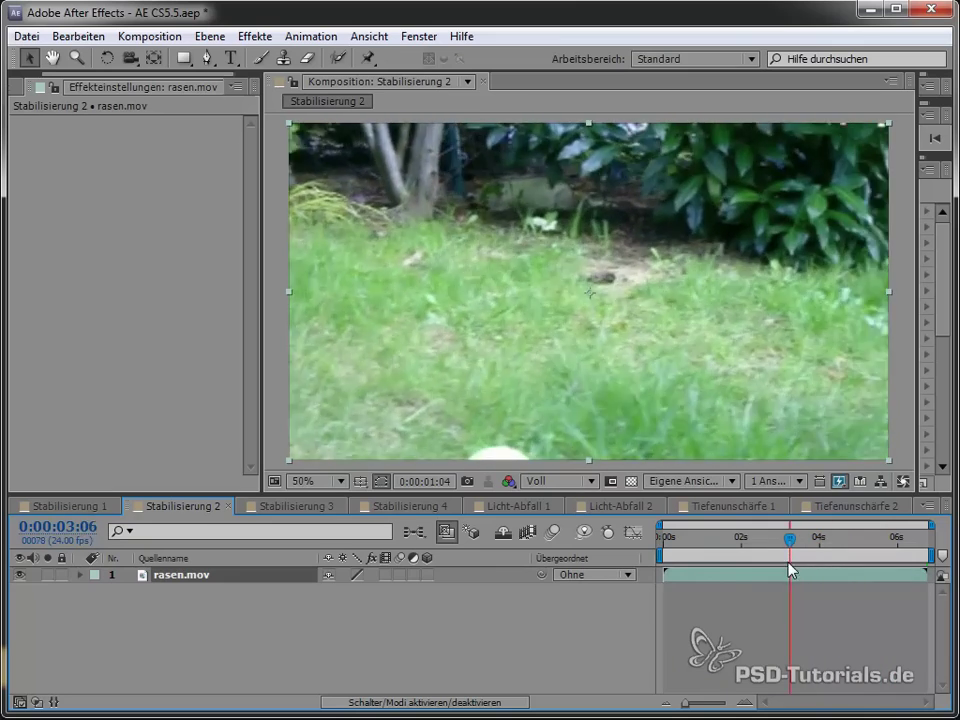
{"action": "left_click_drag", "start_coordinate": [789, 566], "coordinate": [639, 581]}
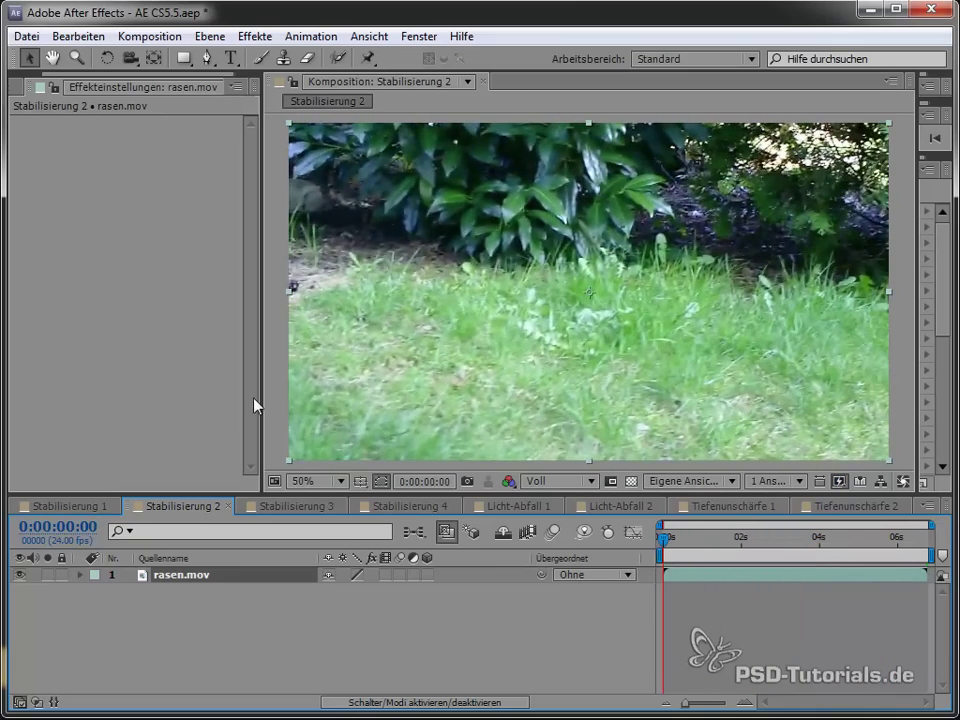
{"action": "right_click", "coordinate": [186, 270]}
{"action": "mouse_move", "coordinate": [280, 716]}
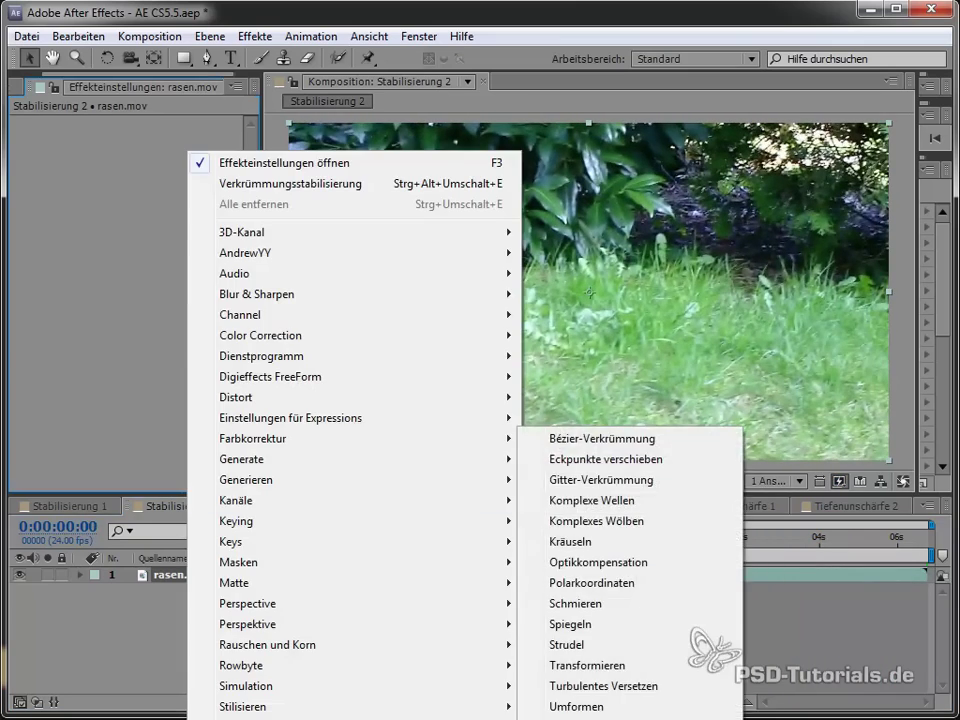
{"action": "left_click", "coordinate": [580, 716]}
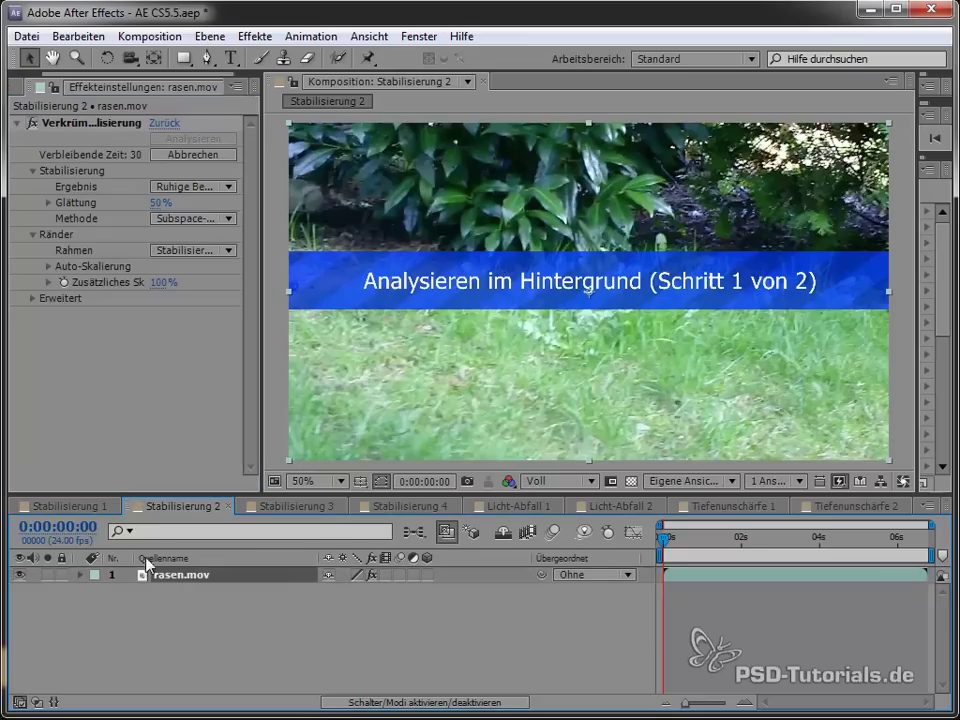
{"action": "left_click", "coordinate": [300, 613]}
In Stabilisierung 3, apply Verkrümmungsstabilisierung to auto.mov, then go back to Stabilisierung 2
{"action": "left_click", "coordinate": [300, 506]}
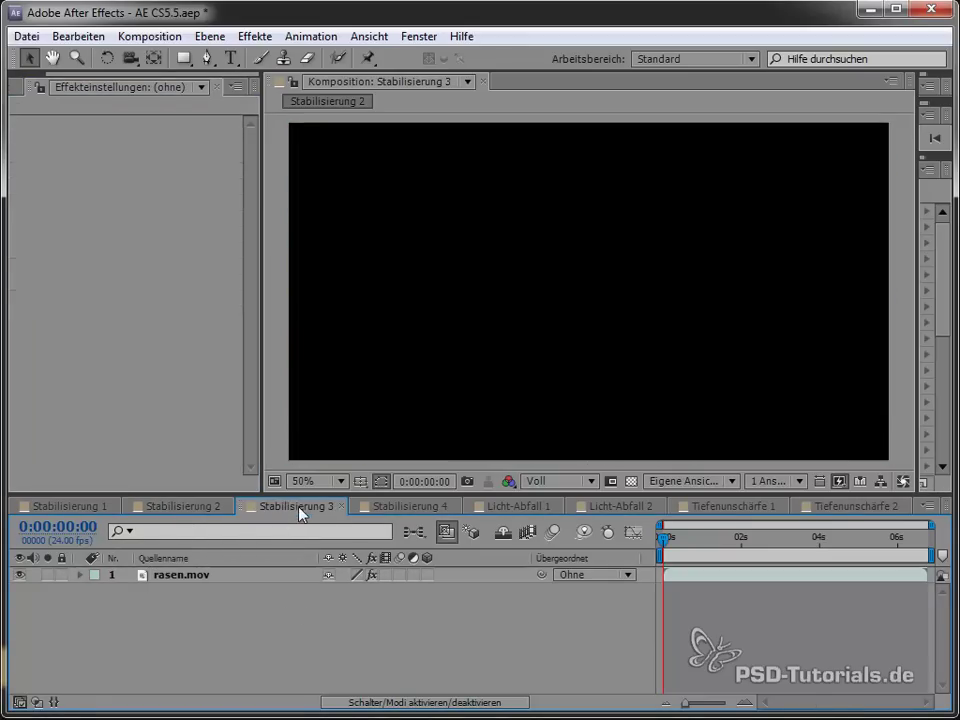
{"action": "left_click", "coordinate": [178, 575]}
{"action": "right_click", "coordinate": [150, 415]}
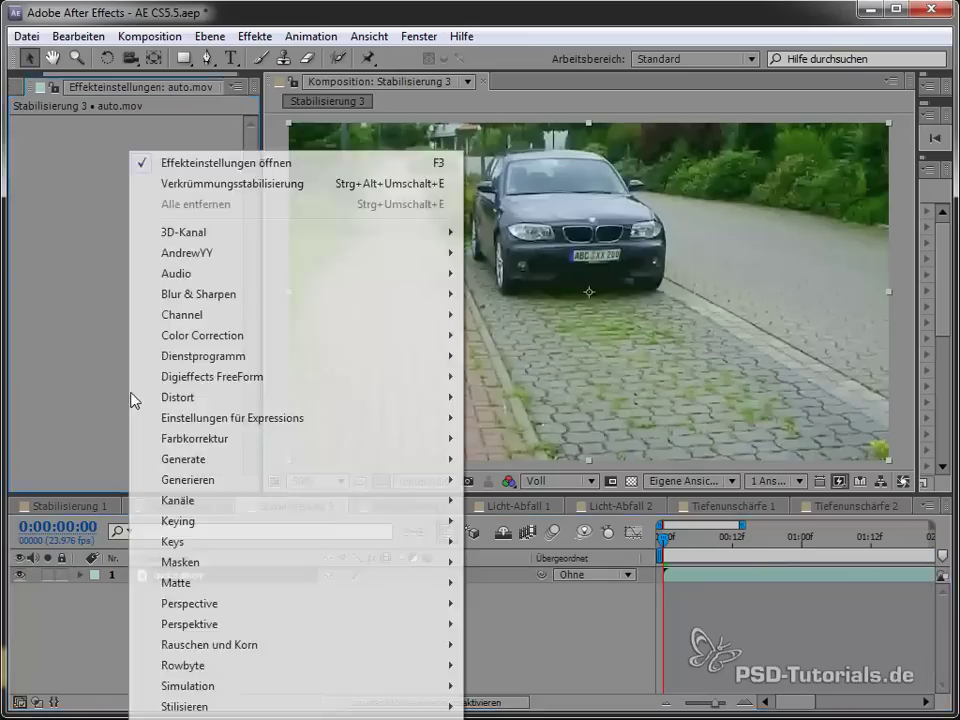
{"action": "left_click", "coordinate": [560, 714]}
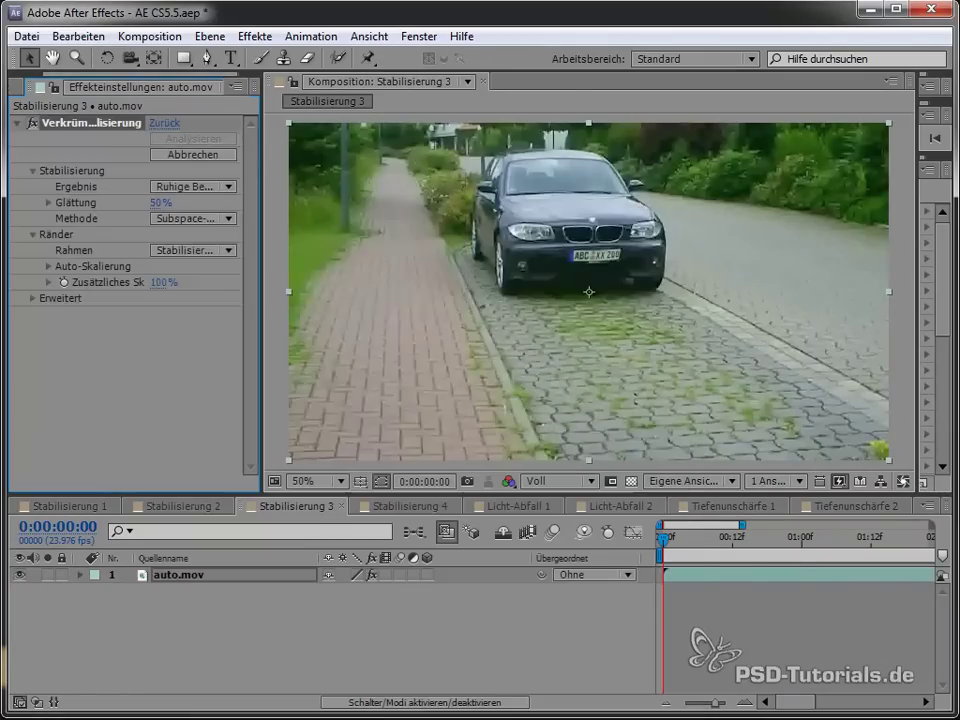
{"action": "left_click", "coordinate": [448, 660]}
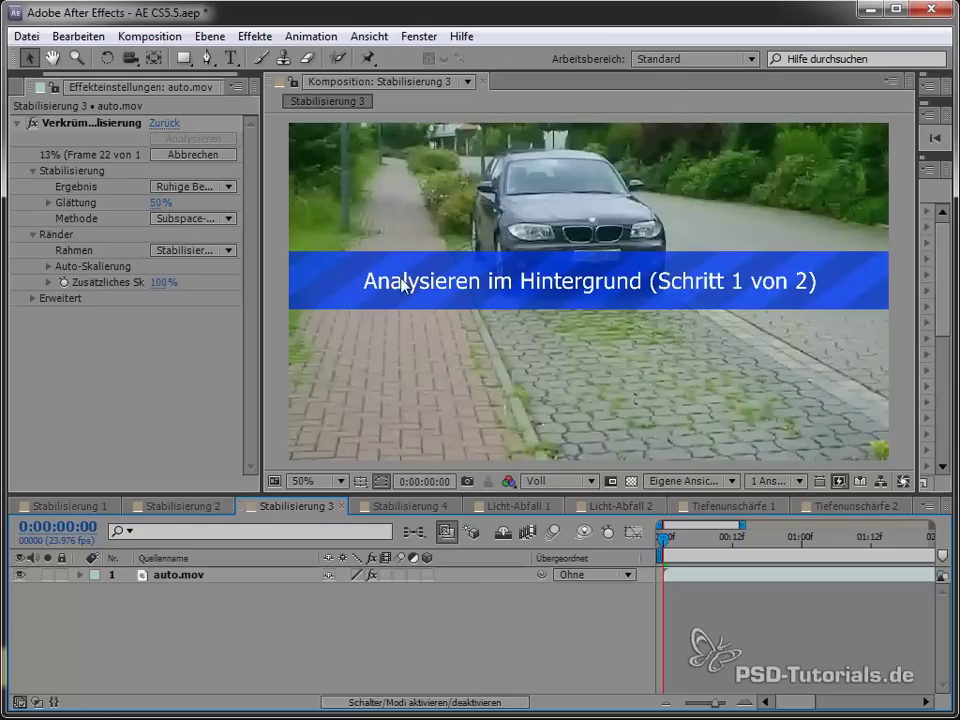
{"action": "left_click", "coordinate": [180, 507]}
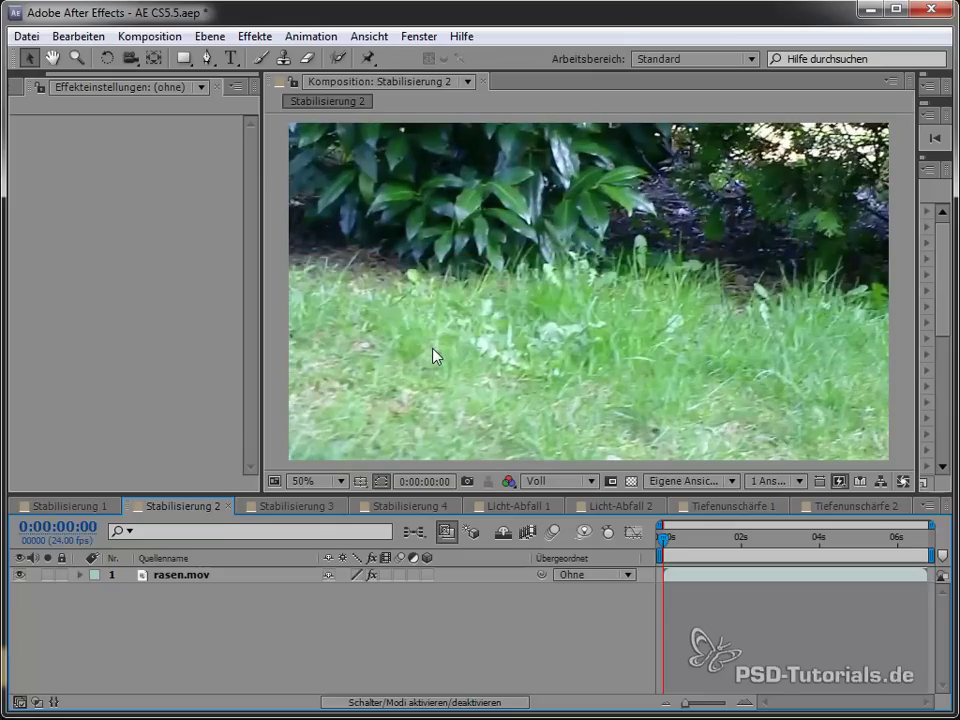
Preview stabilized rasen.mov, then preview auto.mov in Stabilisierung 3 and select its layer
{"action": "key", "text": "space"}
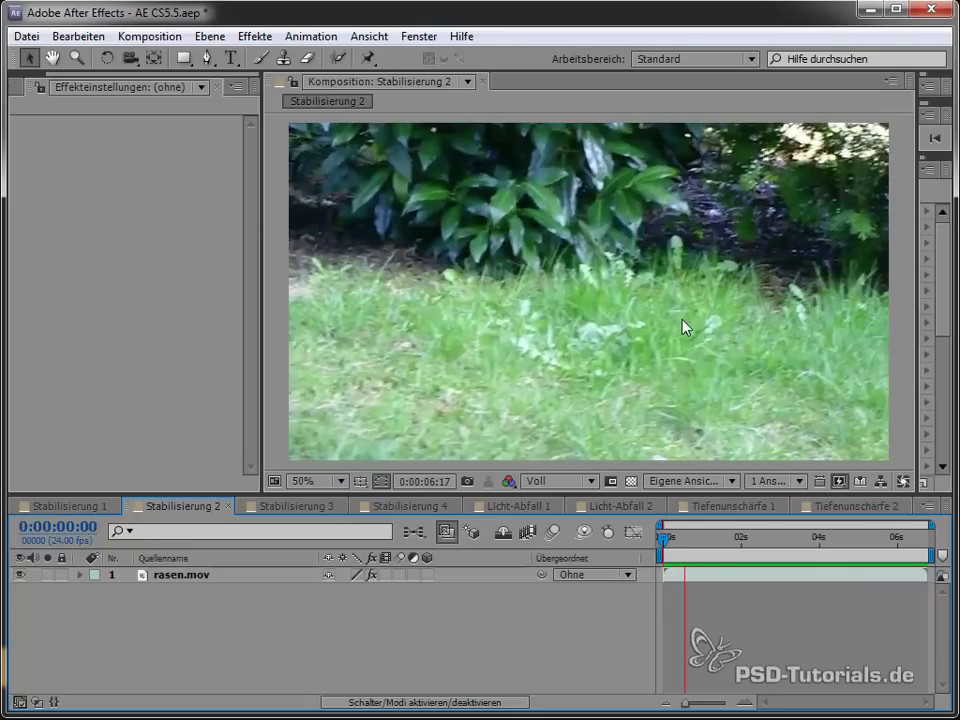
{"action": "left_click", "coordinate": [310, 615]}
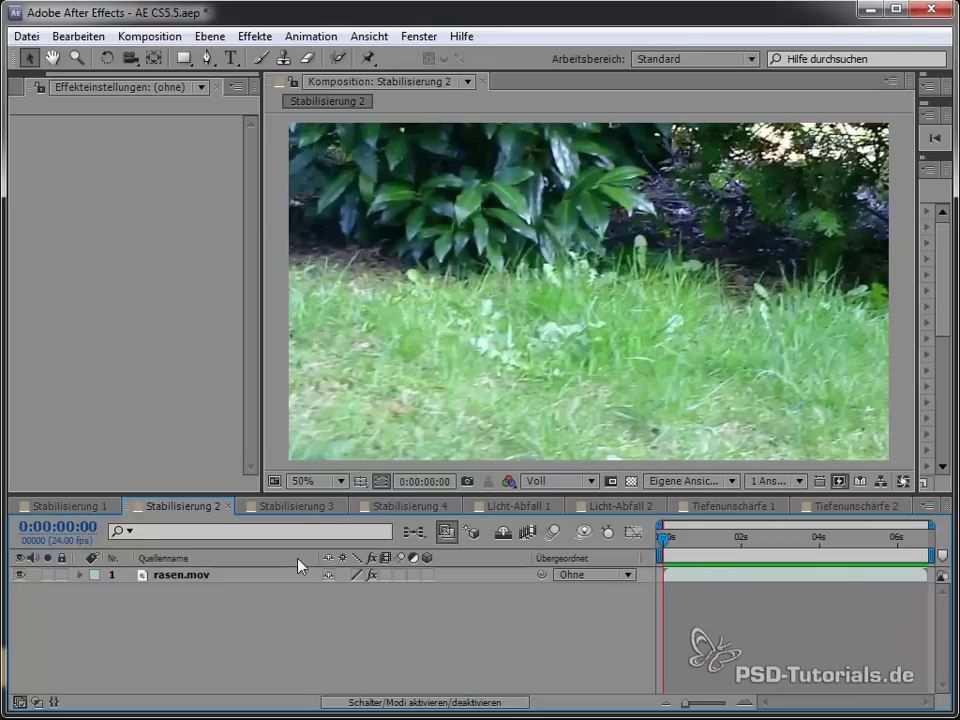
{"action": "left_click", "coordinate": [298, 506]}
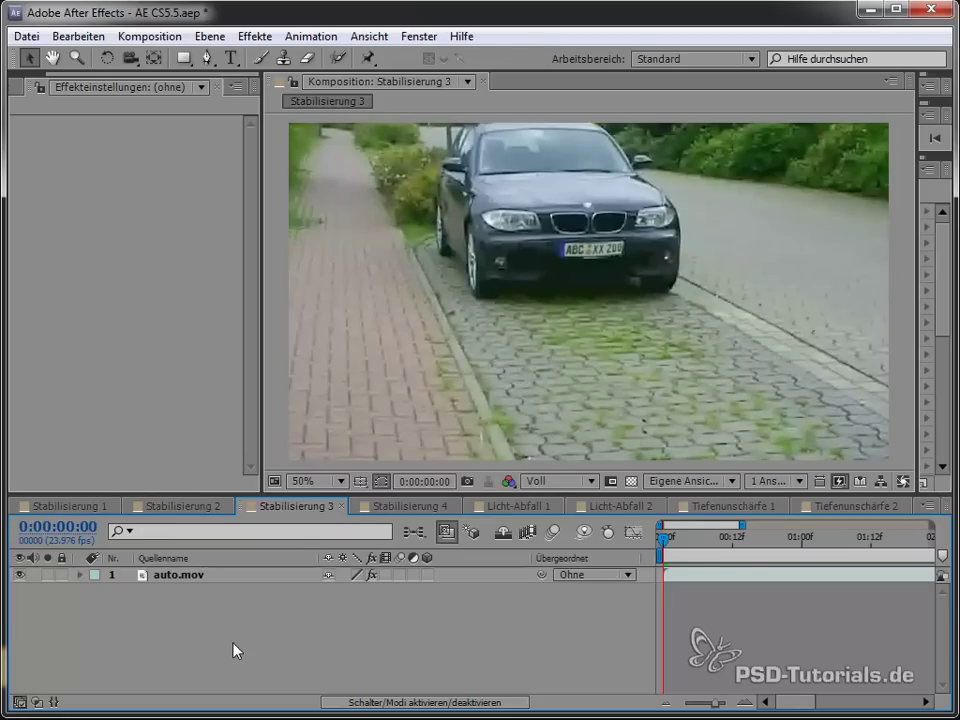
{"action": "left_click", "coordinate": [172, 506]}
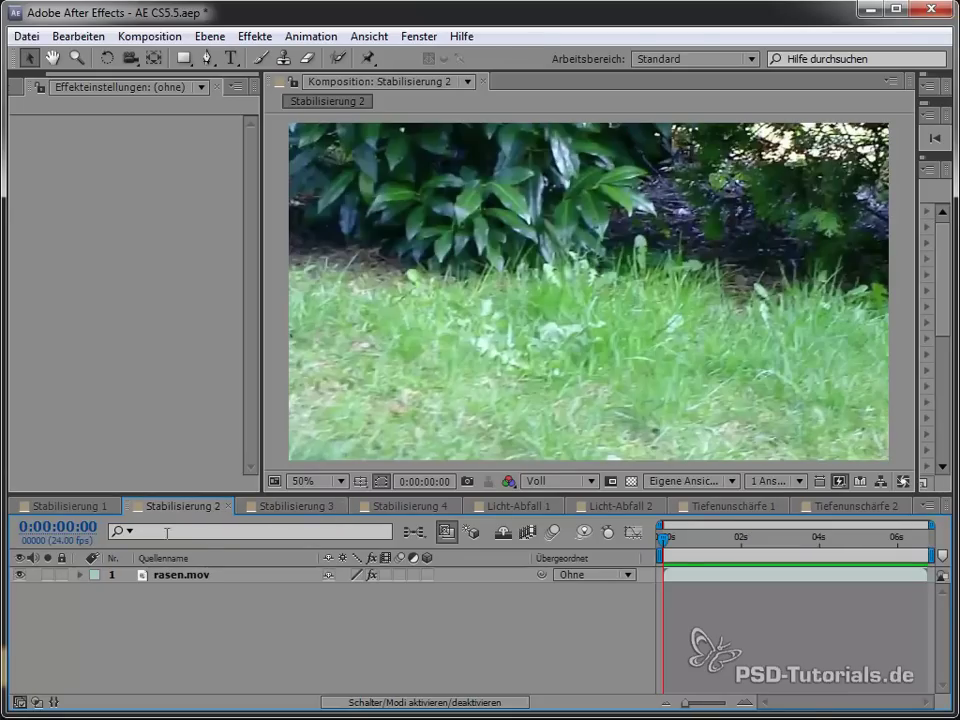
{"action": "left_click", "coordinate": [278, 509]}
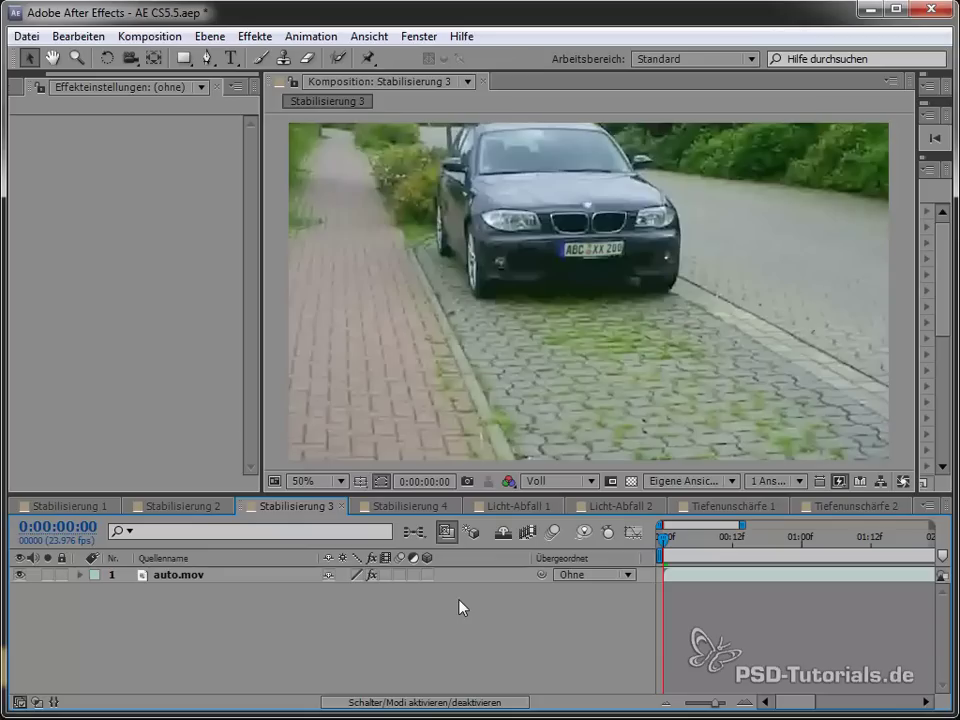
{"action": "key", "text": "KP_0"}
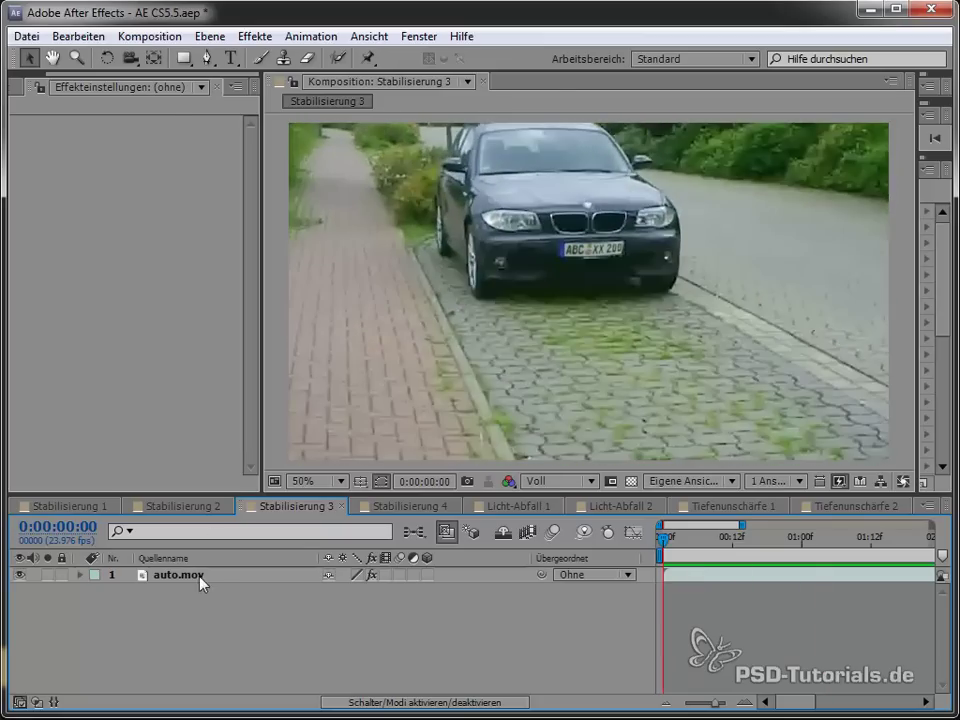
{"action": "left_click", "coordinate": [200, 580]}
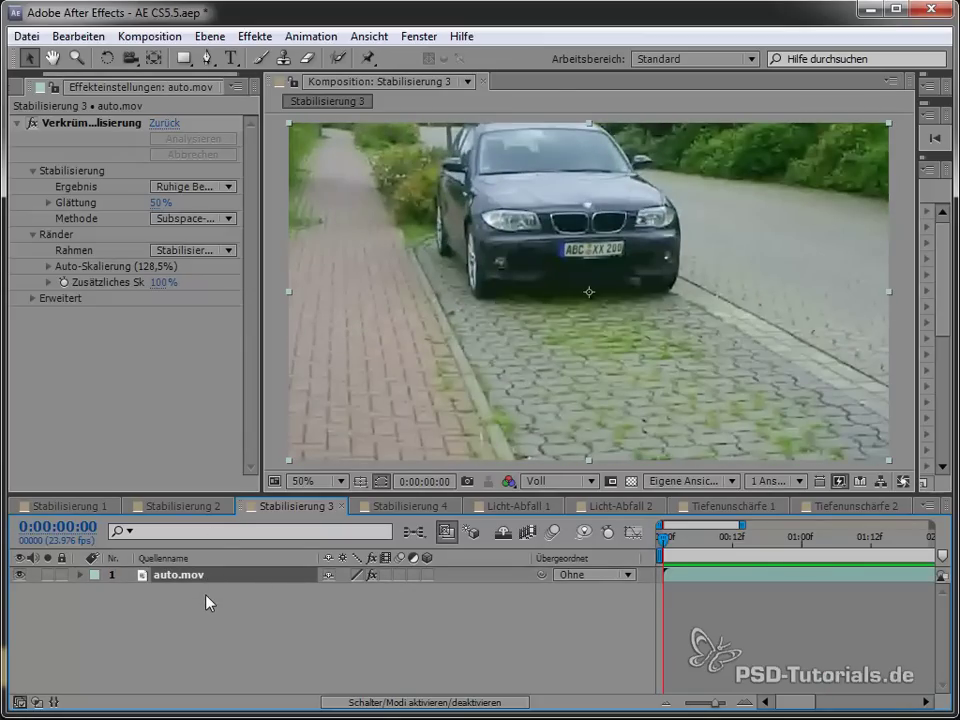
{"action": "key", "text": "KP_0"}
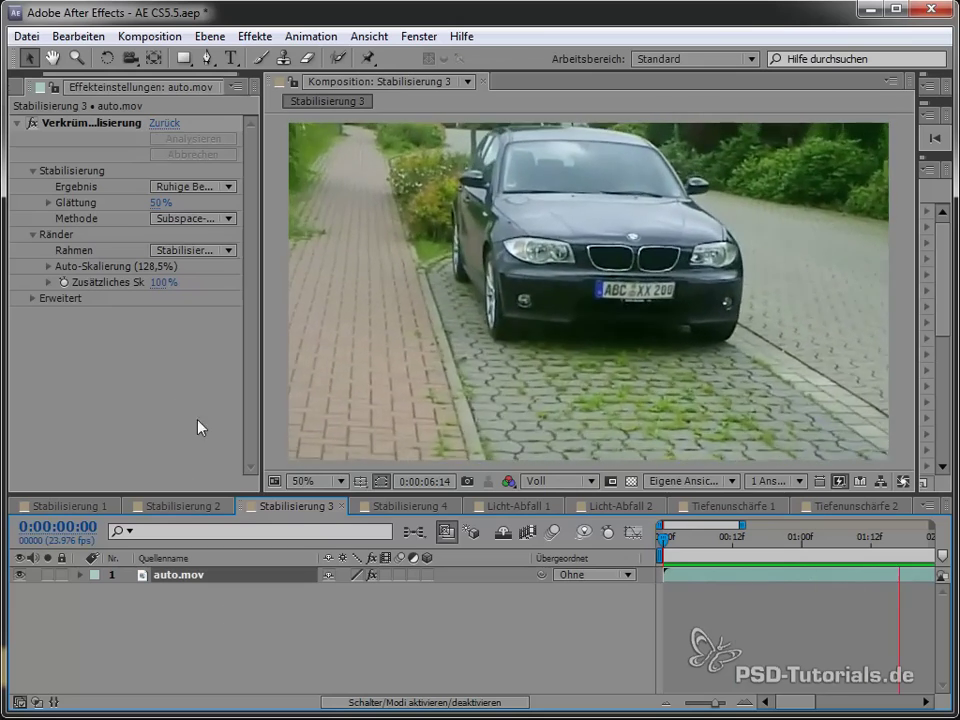
{"action": "key", "text": "space"}
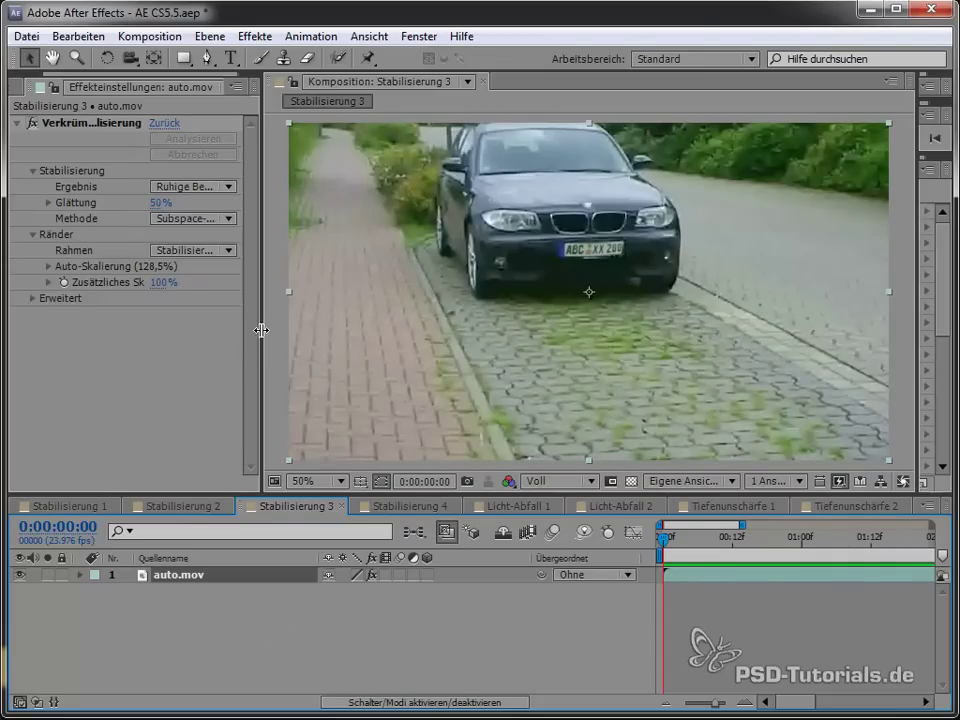
Keep smooth motion as the result and raise the Glättung smoothing sharply, previewing the heavy smoothing
{"action": "left_click_drag", "start_coordinate": [264, 336], "coordinate": [340, 330]}
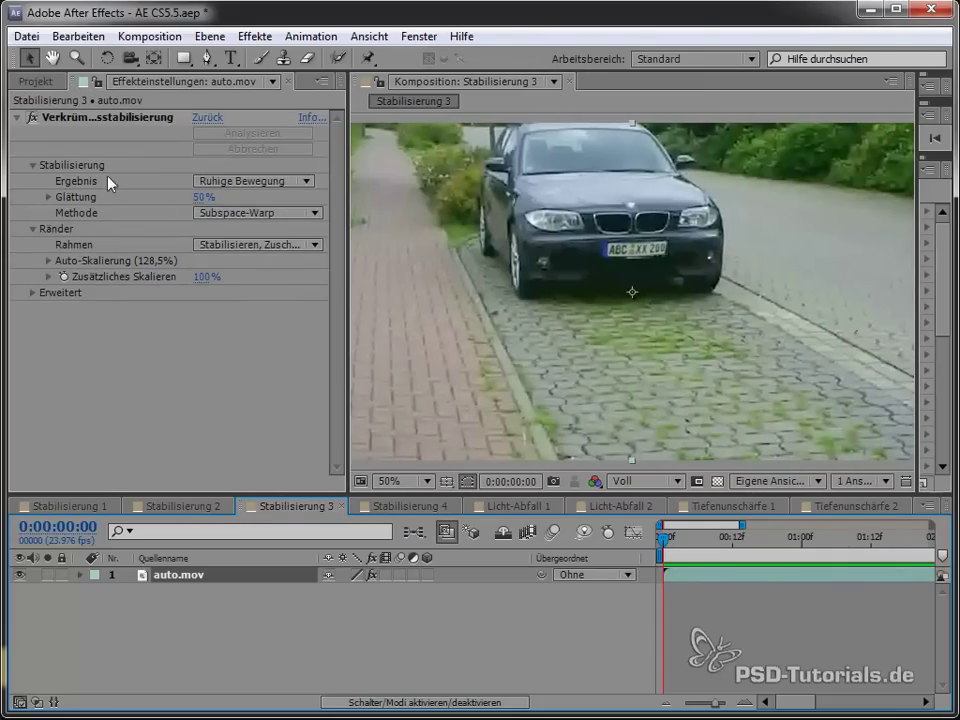
{"action": "left_click", "coordinate": [227, 181]}
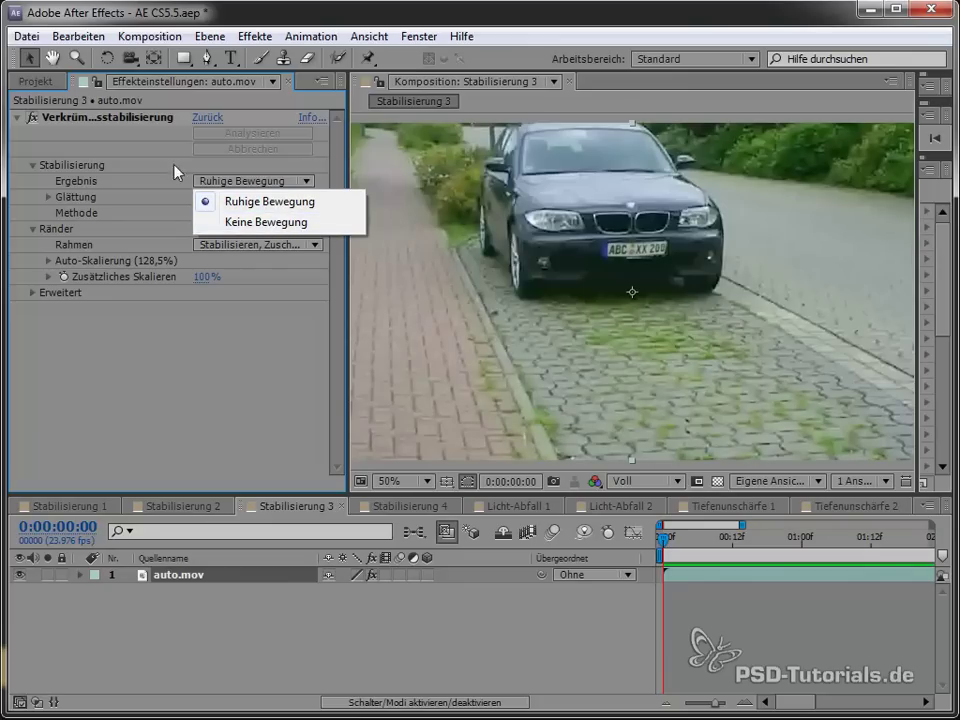
{"action": "left_click", "coordinate": [119, 185]}
{"action": "left_click", "coordinate": [48, 197]}
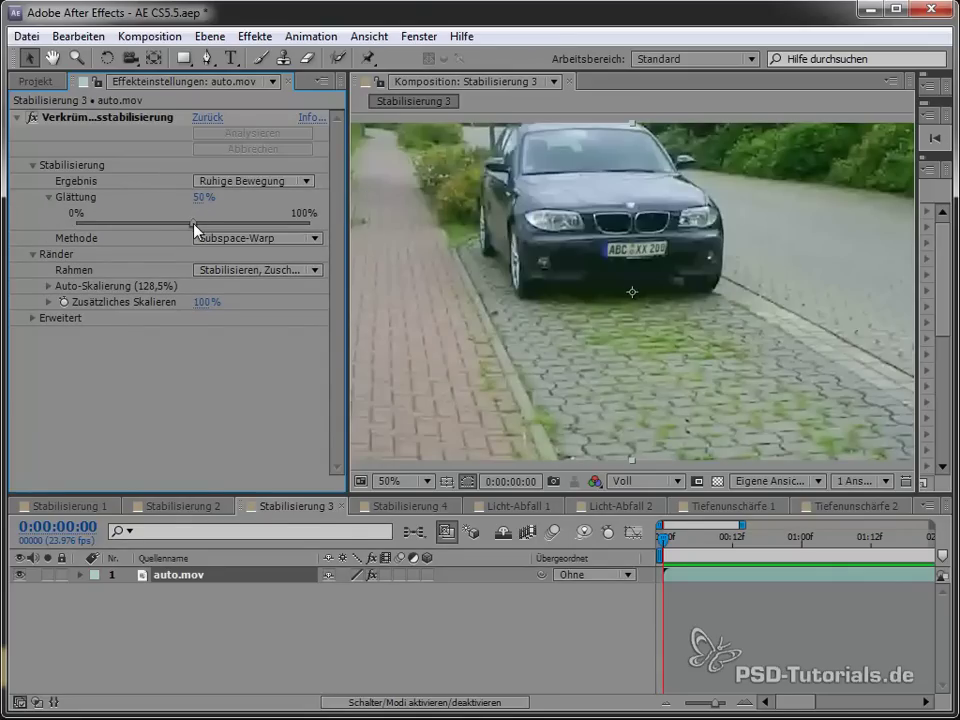
{"action": "left_click_drag", "start_coordinate": [194, 224], "coordinate": [226, 217]}
{"action": "left_click_drag", "start_coordinate": [105, 228], "coordinate": [316, 226]}
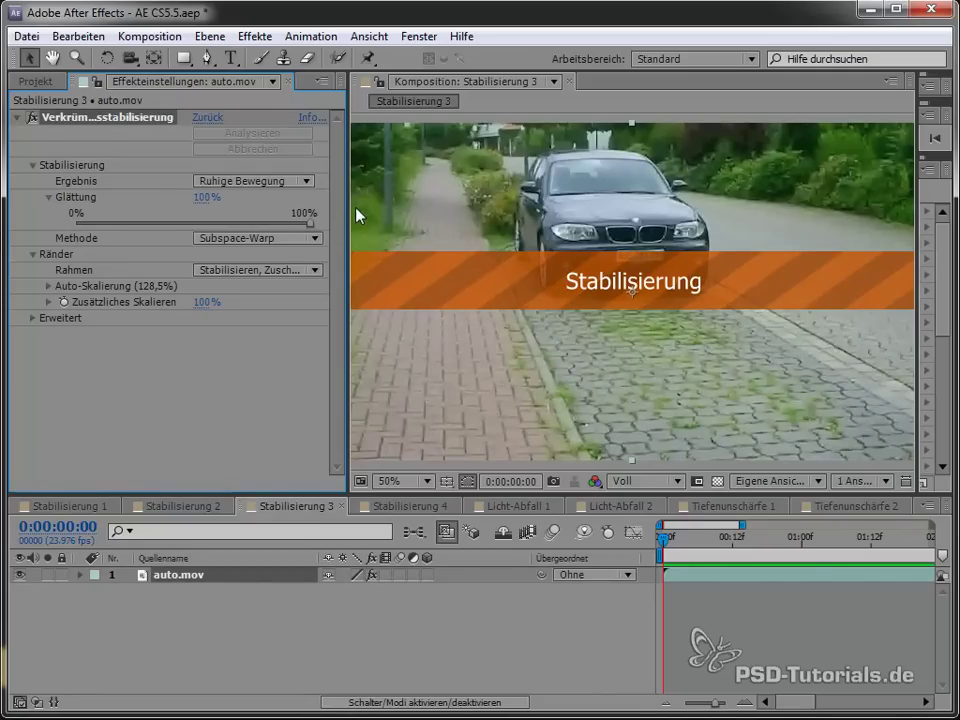
{"action": "type", "text": "250"}
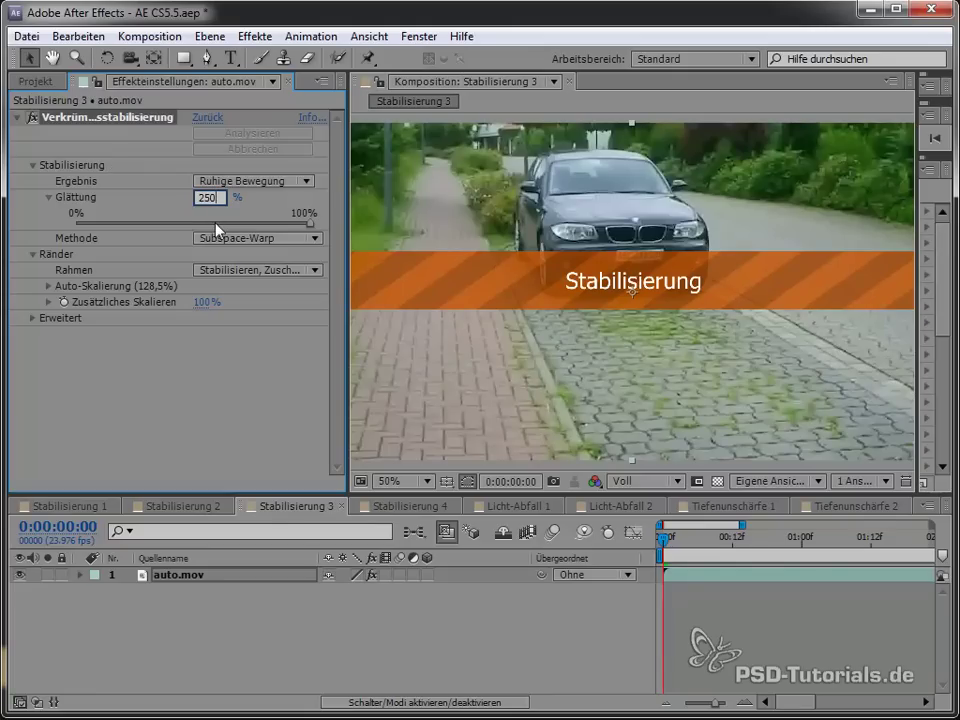
{"action": "key", "text": "Return"}
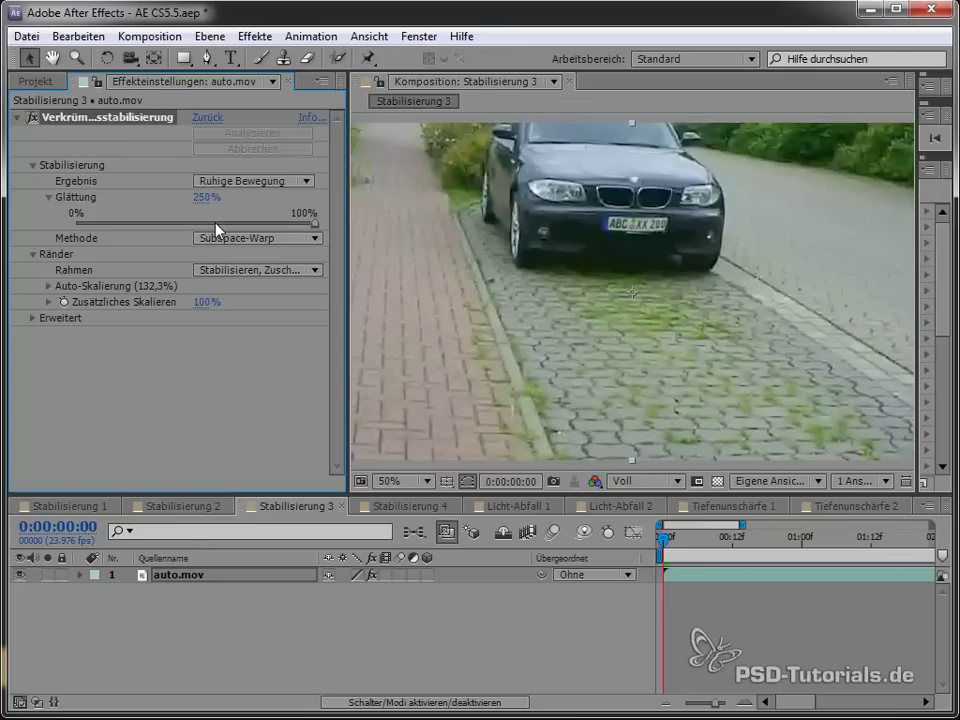
{"action": "key", "text": "space"}
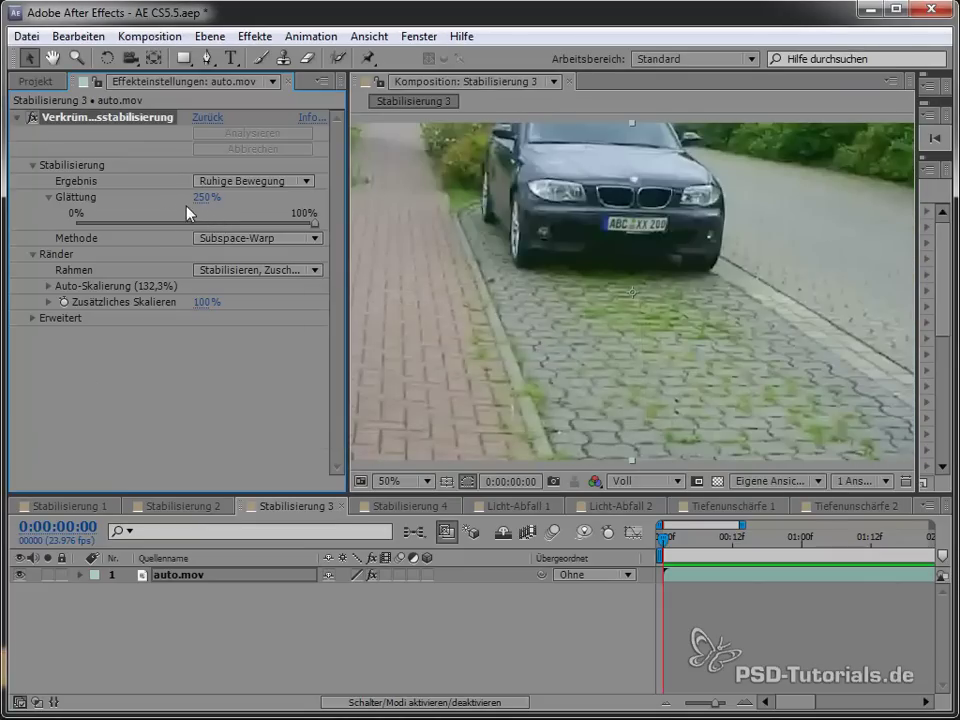
Lower smoothing to 15% and preview auto.mov, bringing auto-scaling to 121.8%
{"action": "left_click", "coordinate": [206, 197]}
{"action": "type", "text": "15"}
{"action": "key", "text": "Return"}
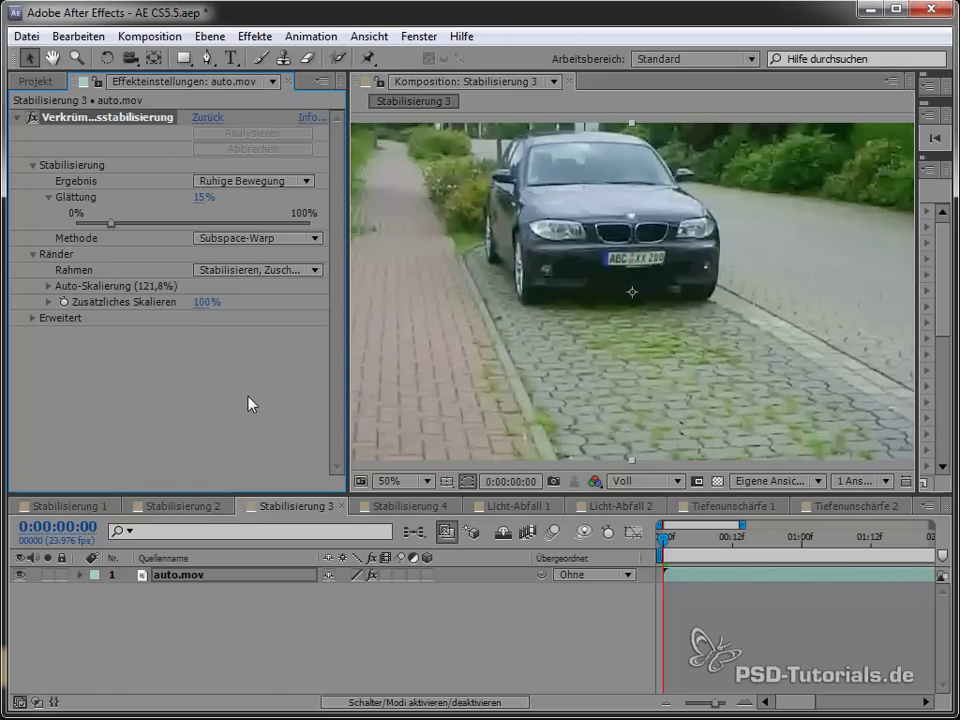
{"action": "key", "text": "space"}
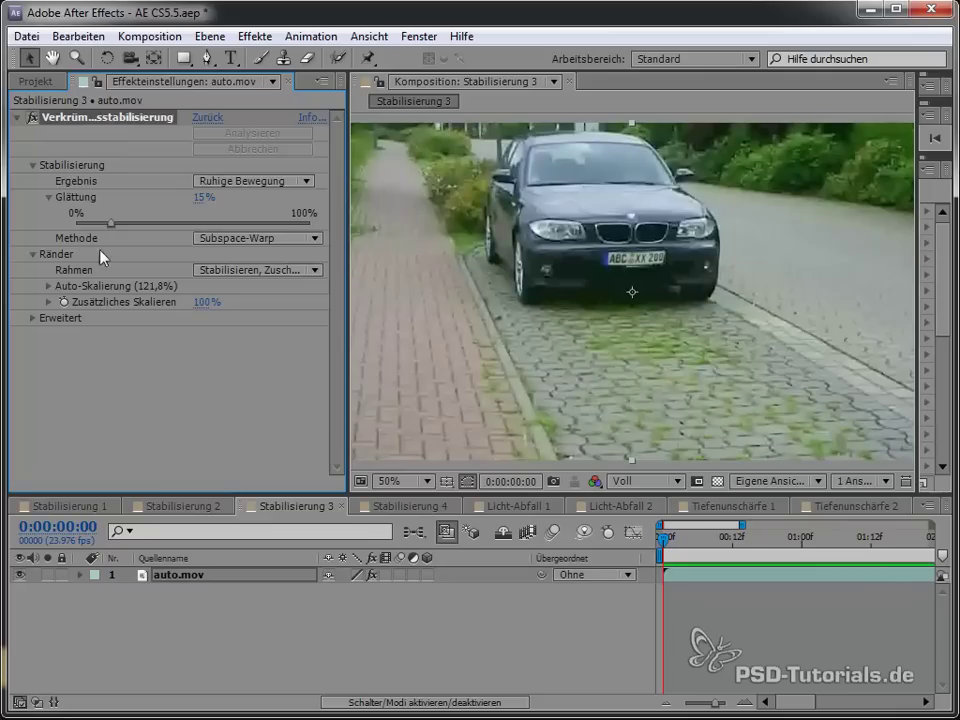
{"action": "left_click", "coordinate": [208, 238]}
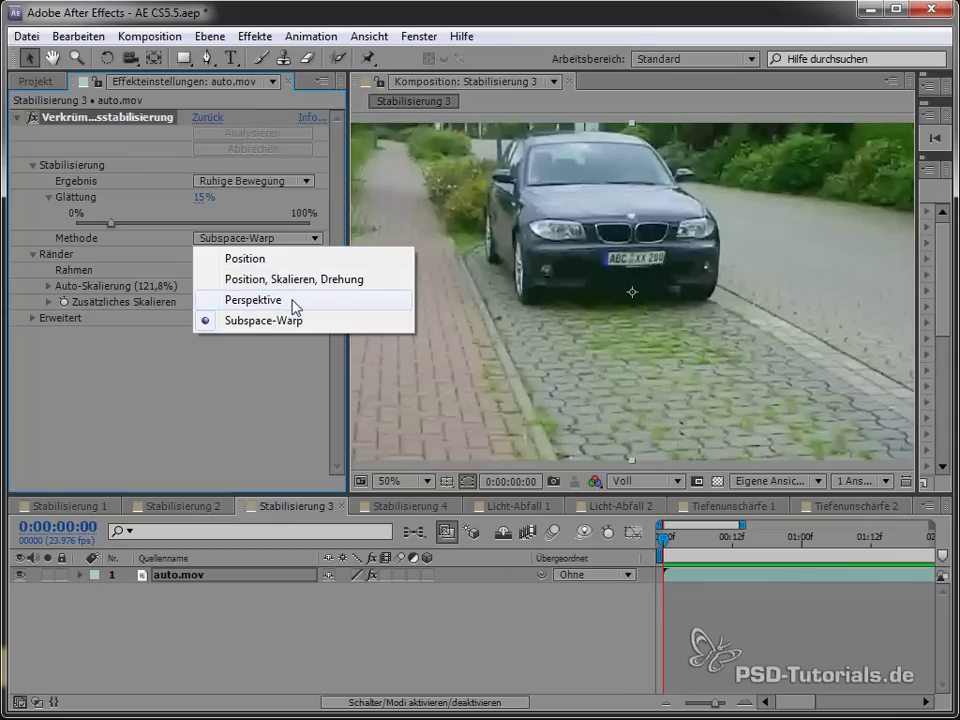
Preview Methode Position, then switch to Position, Skalieren, Drehung and preview again
{"action": "left_click", "coordinate": [256, 259]}
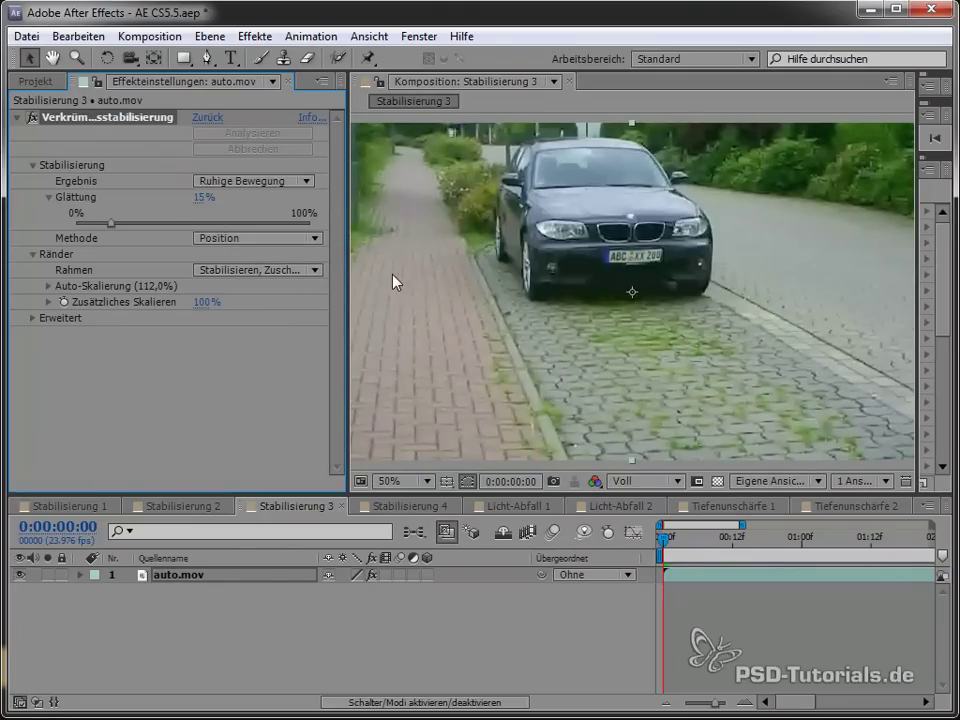
{"action": "key", "text": "space"}
{"action": "left_click", "coordinate": [250, 240]}
{"action": "left_click", "coordinate": [264, 282]}
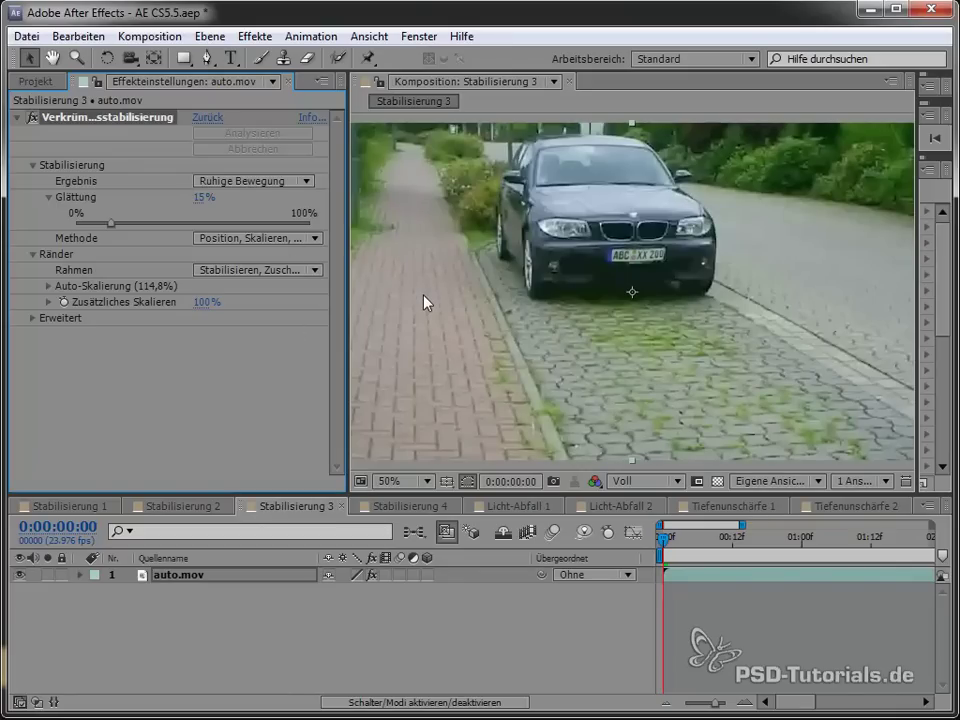
{"action": "key", "text": "space"}
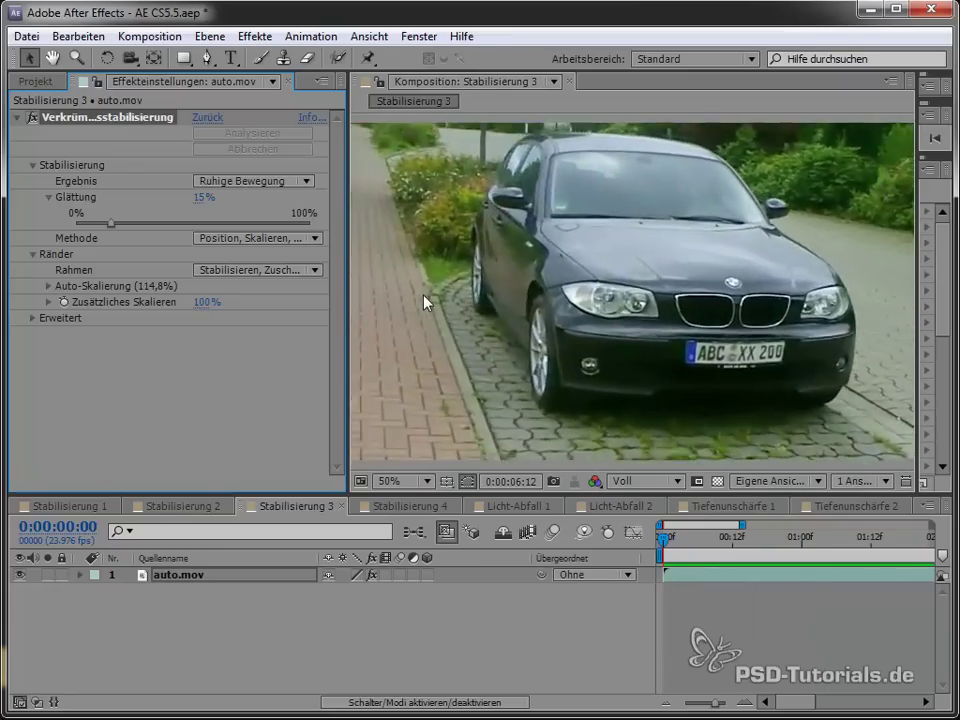
Preview the Perspektive method on auto.mov, then revert Methode to Subspace-Warp
{"action": "left_click", "coordinate": [257, 238]}
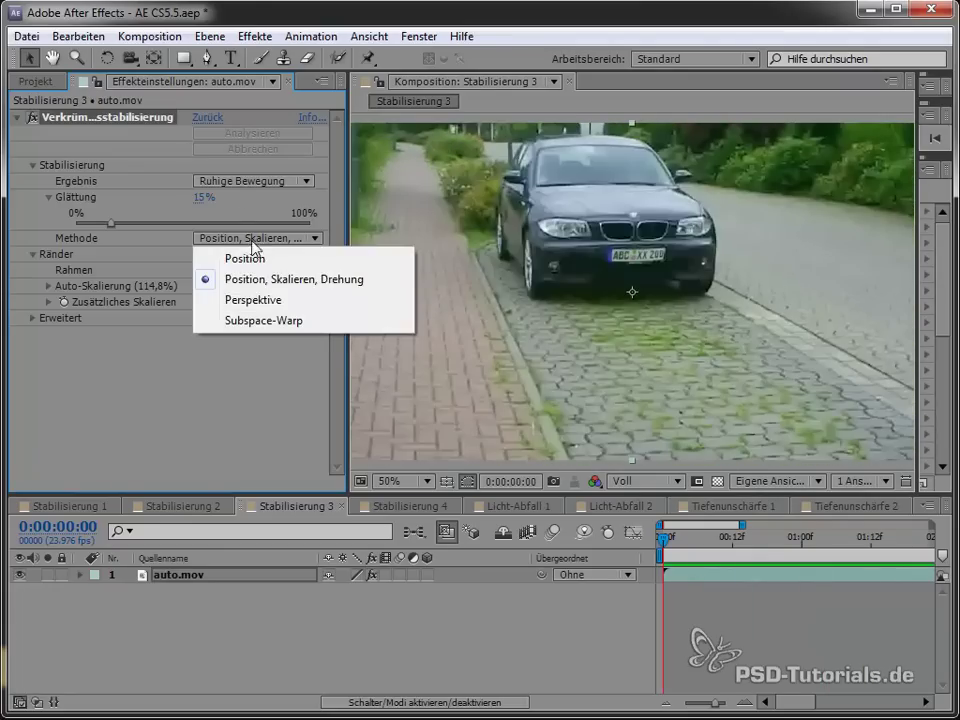
{"action": "left_click", "coordinate": [256, 302]}
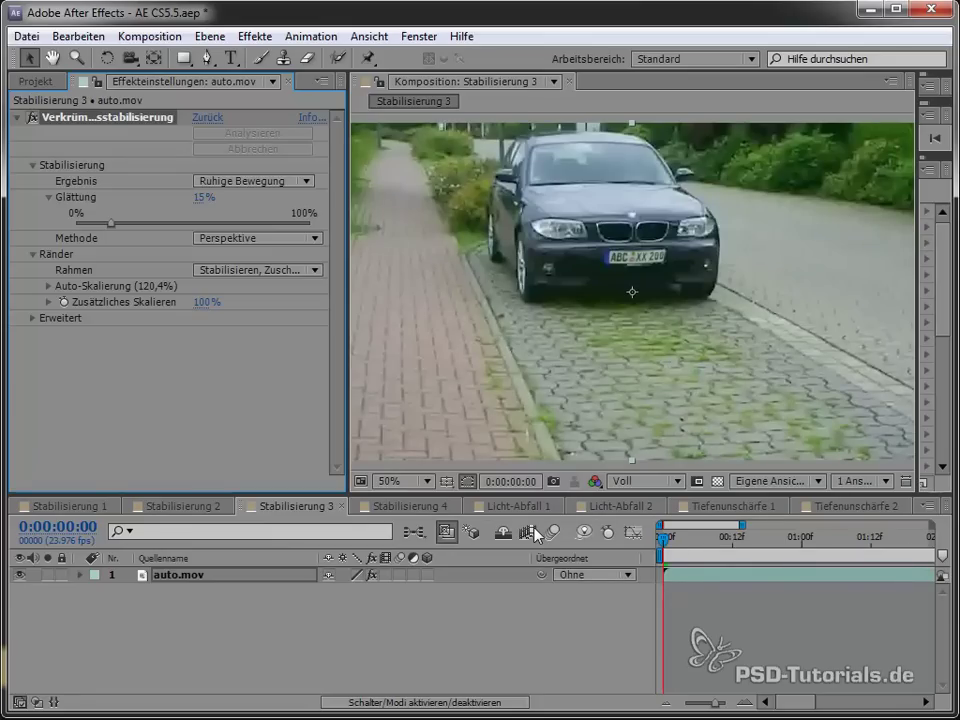
{"action": "key", "text": "space"}
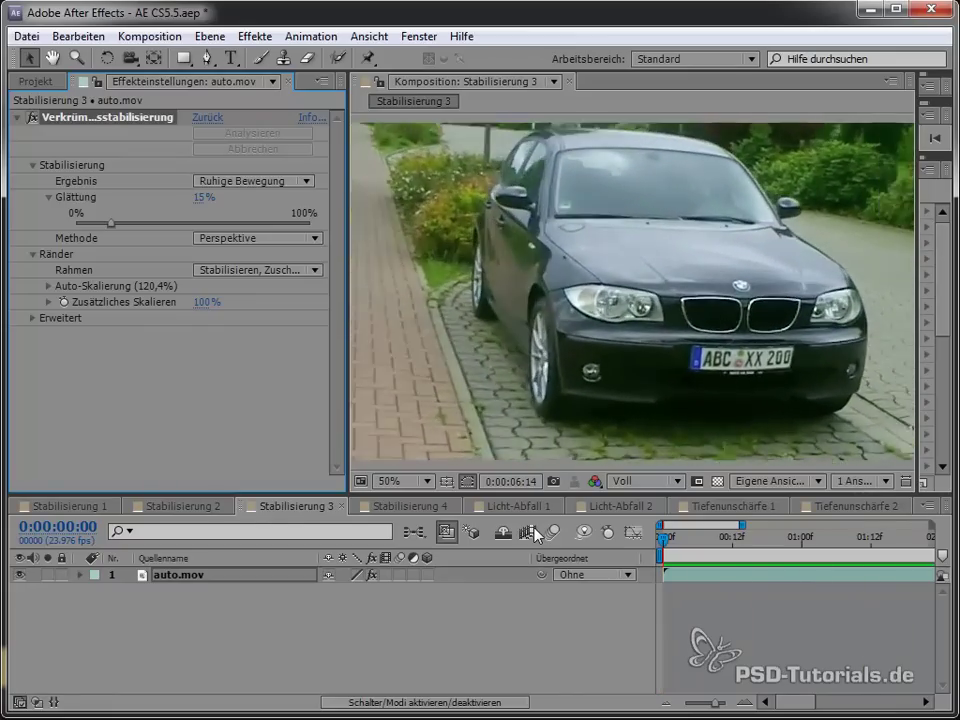
{"action": "key", "text": "space"}
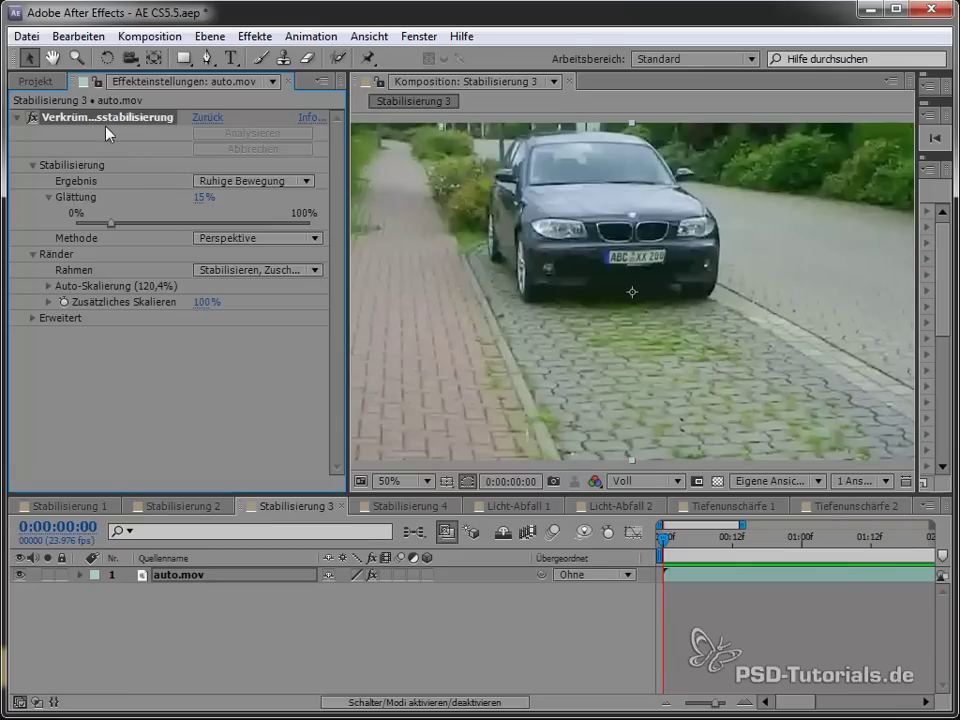
{"action": "left_click", "coordinate": [272, 247]}
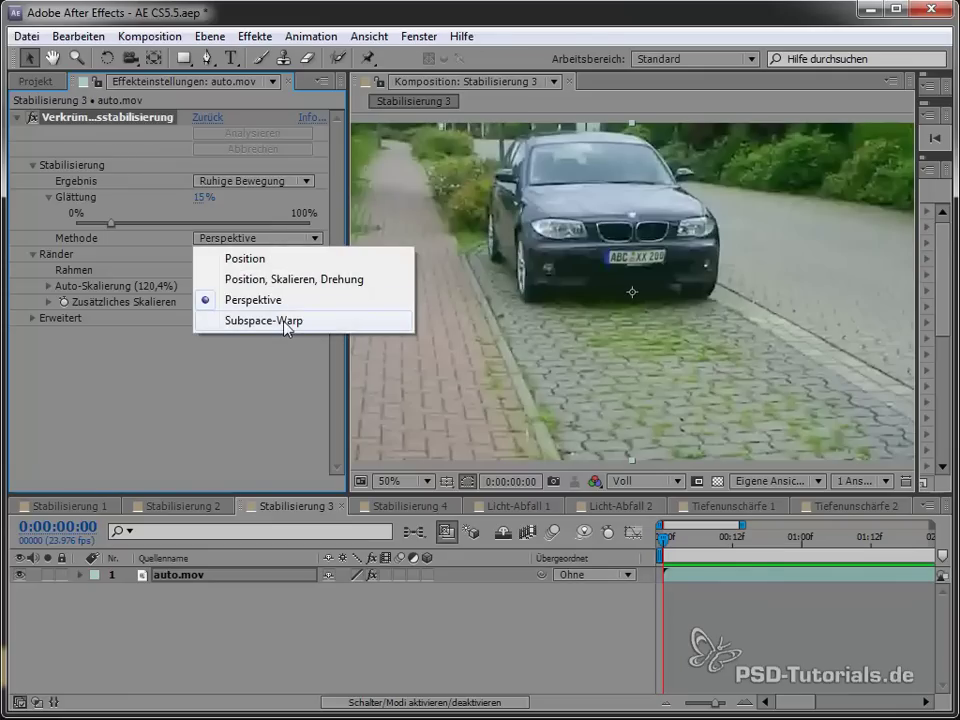
{"action": "left_click", "coordinate": [270, 319]}
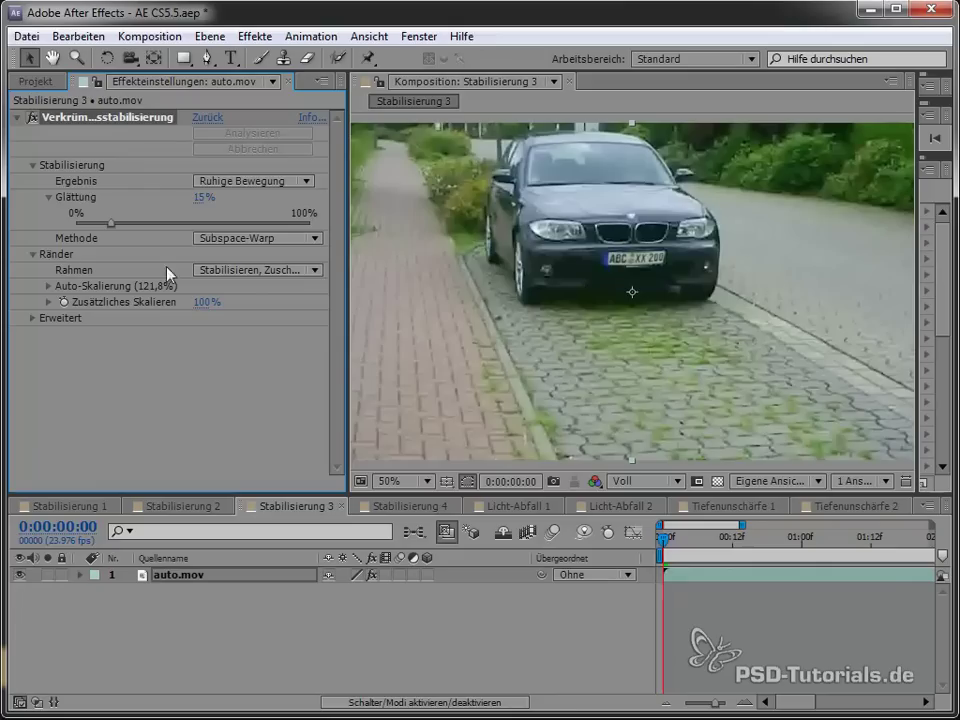
Preview the stabilise-only border framing, then set framing to Stabilisieren, Kanten synthetisieren
{"action": "left_click", "coordinate": [240, 271]}
{"action": "left_click", "coordinate": [249, 290]}
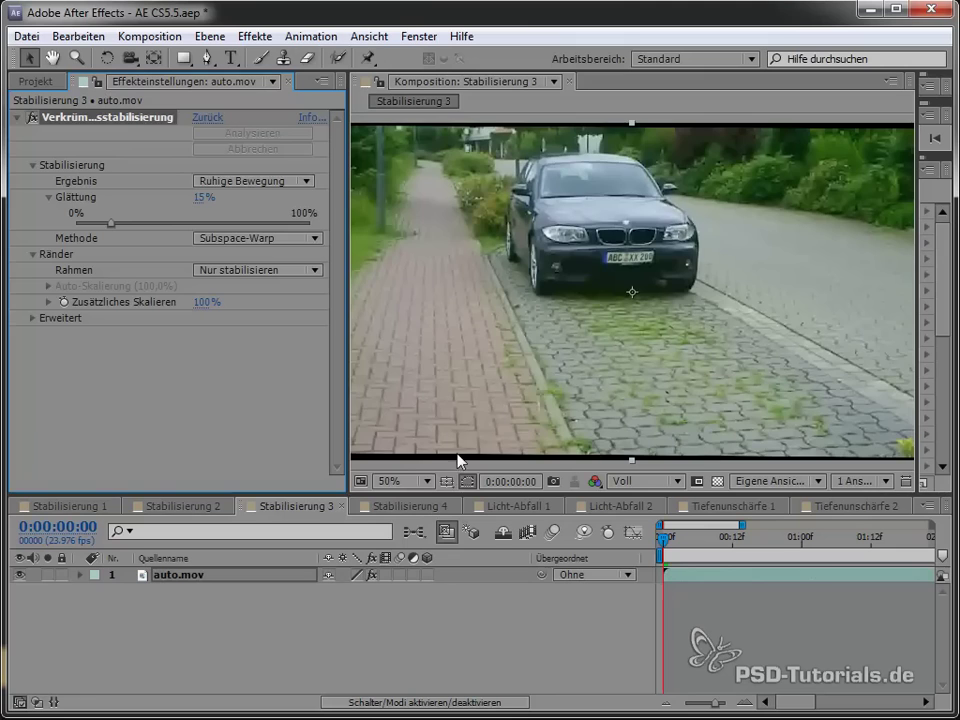
{"action": "key", "text": "space"}
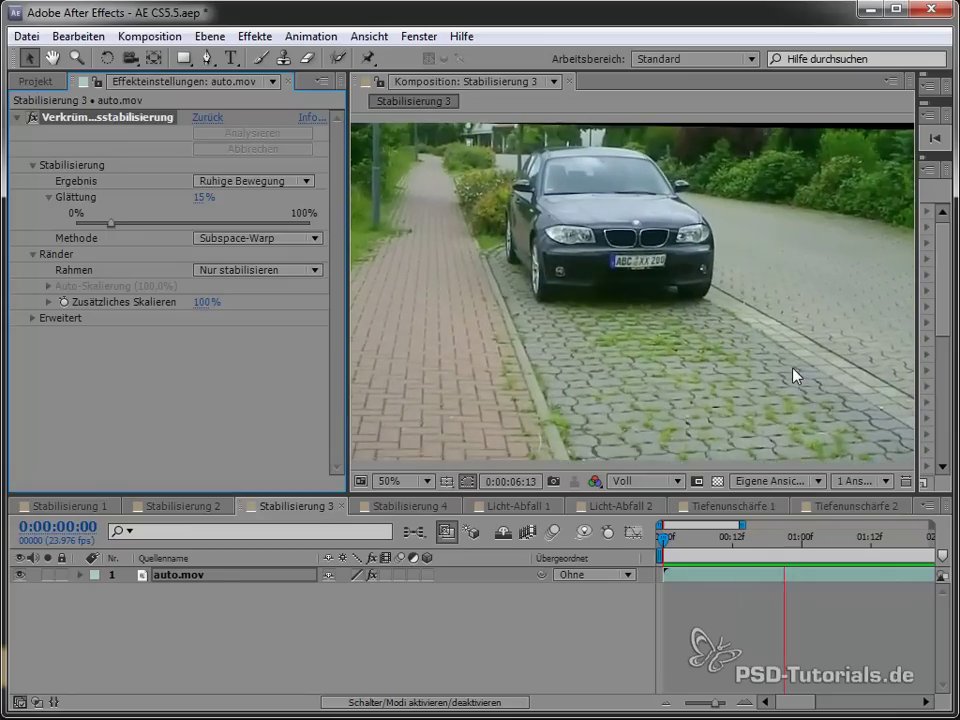
{"action": "key", "text": "space"}
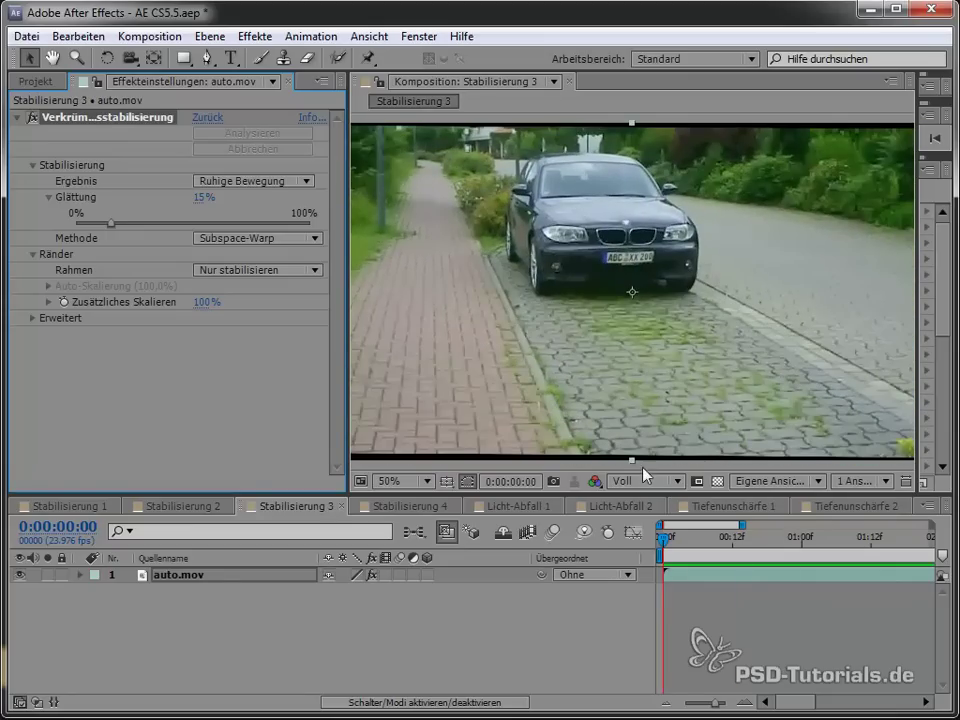
{"action": "left_click", "coordinate": [300, 270]}
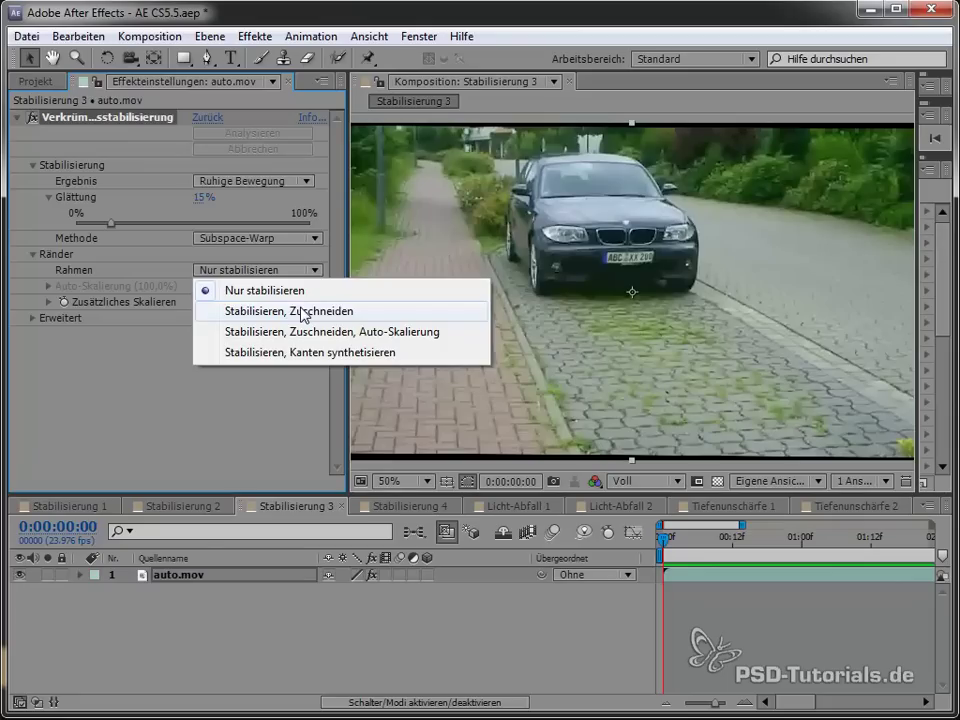
{"action": "key", "text": "Escape"}
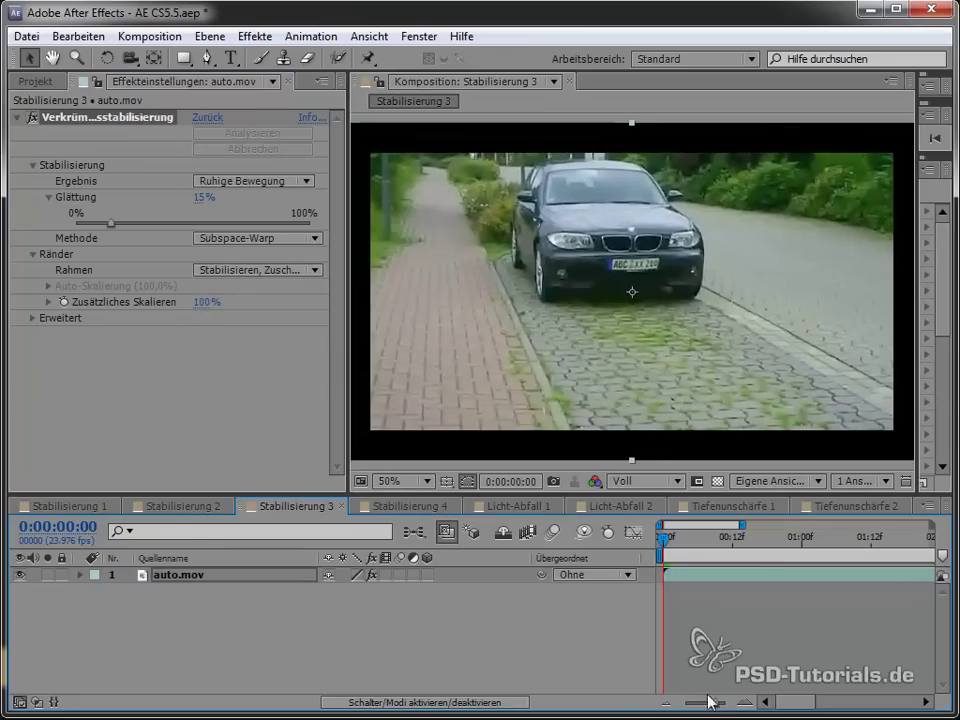
{"action": "left_click_drag", "start_coordinate": [741, 524], "coordinate": [935, 524]}
{"action": "mouse_move", "coordinate": [663, 540]}
{"action": "left_mouse_down"}
{"action": "mouse_move", "coordinate": [857, 557]}
{"action": "mouse_move", "coordinate": [660, 545]}
{"action": "mouse_move", "coordinate": [742, 558]}
{"action": "mouse_move", "coordinate": [664, 545]}
{"action": "left_mouse_up"}
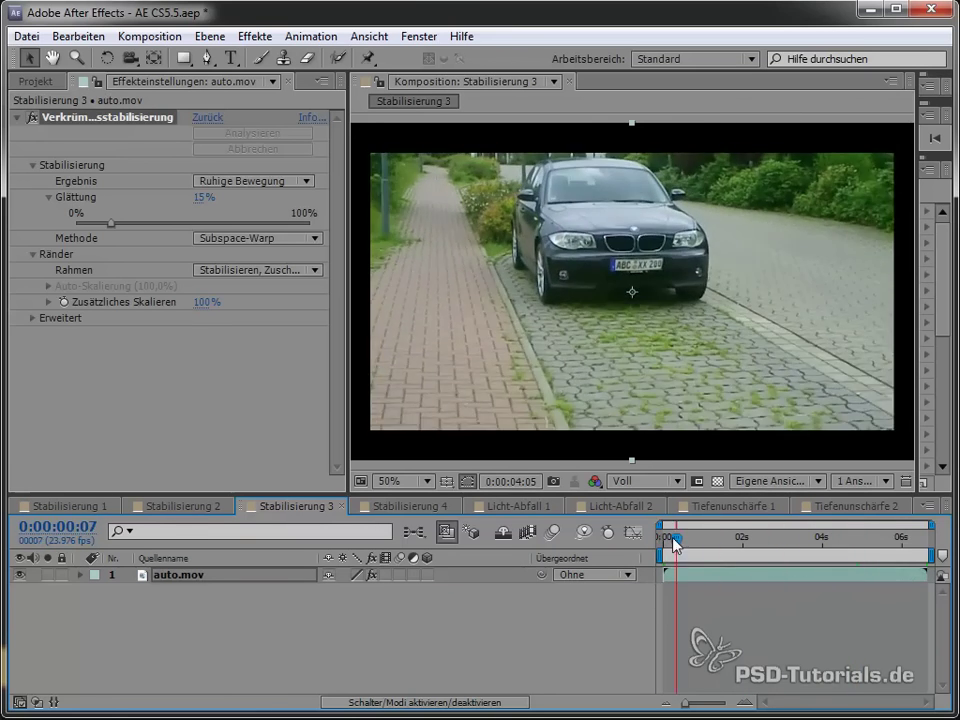
{"action": "left_click", "coordinate": [305, 270]}
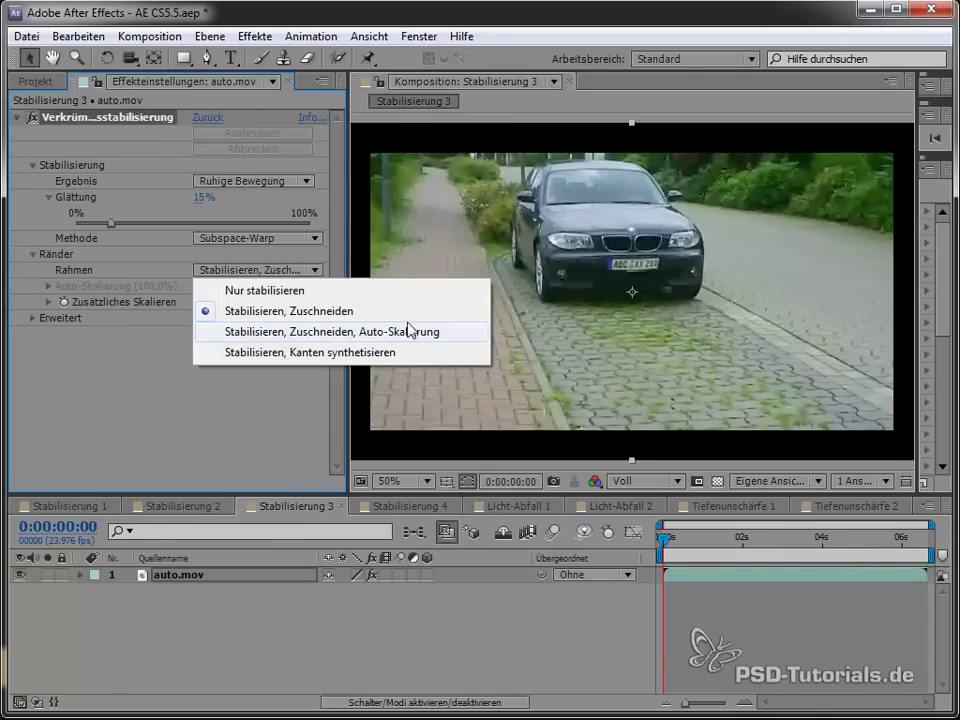
{"action": "left_click", "coordinate": [352, 332]}
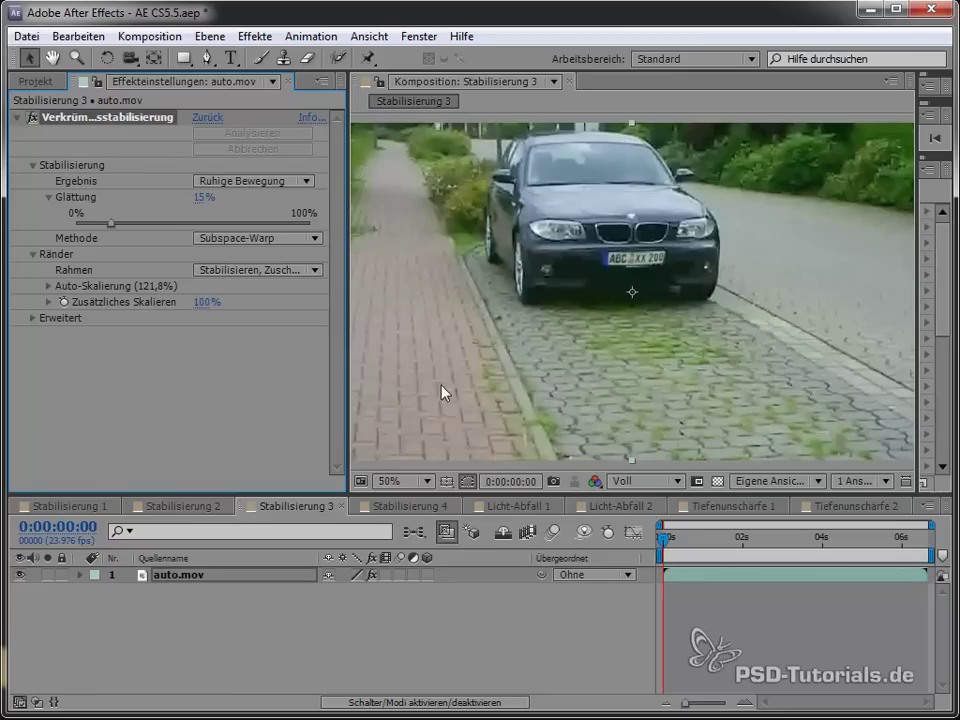
Set Zusätzliches Skalieren to 100% and play back the stabilized auto.mov clip
{"action": "left_click", "coordinate": [537, 631]}
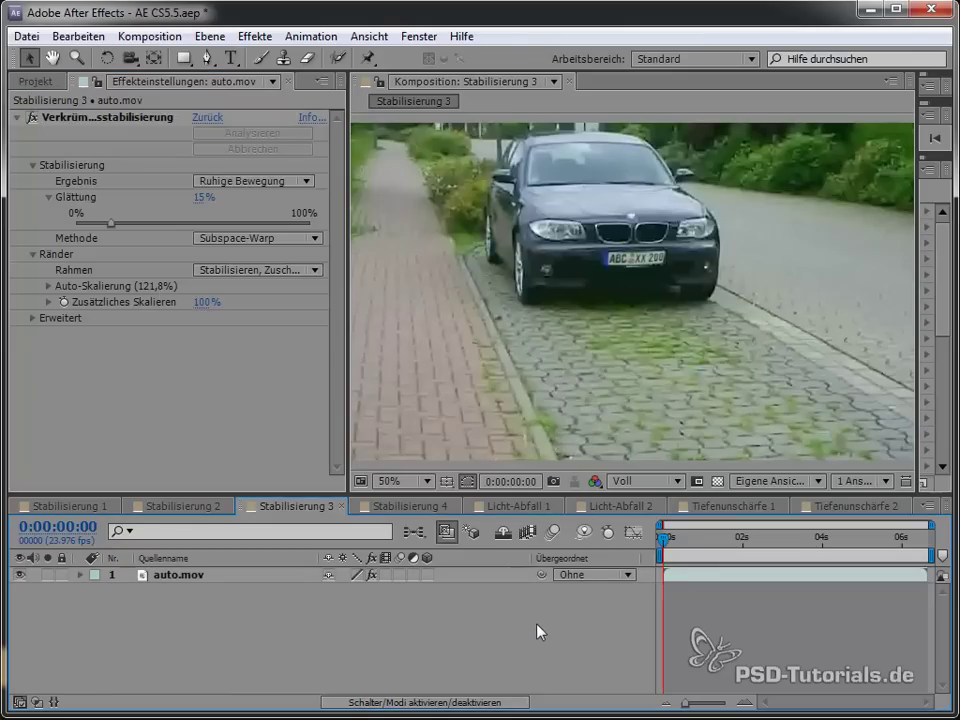
{"action": "mouse_move", "coordinate": [207, 302]}
{"action": "left_mouse_down"}
{"action": "mouse_move", "coordinate": [316, 288]}
{"action": "mouse_move", "coordinate": [140, 244]}
{"action": "left_mouse_up"}
{"action": "left_click", "coordinate": [207, 302]}
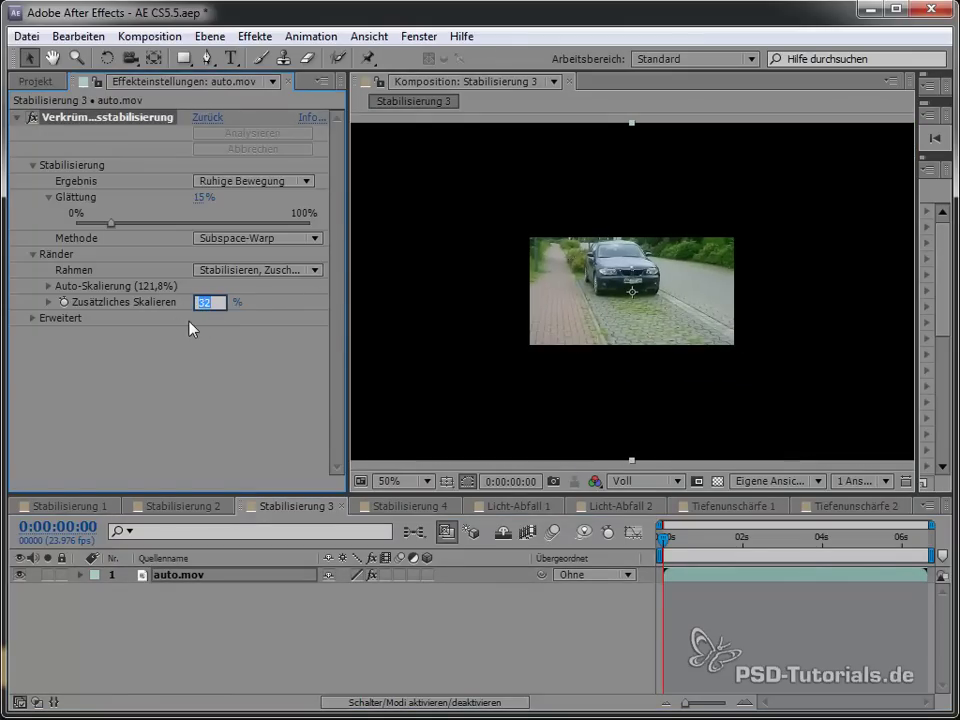
{"action": "type", "text": "100"}
{"action": "key", "text": "Return"}
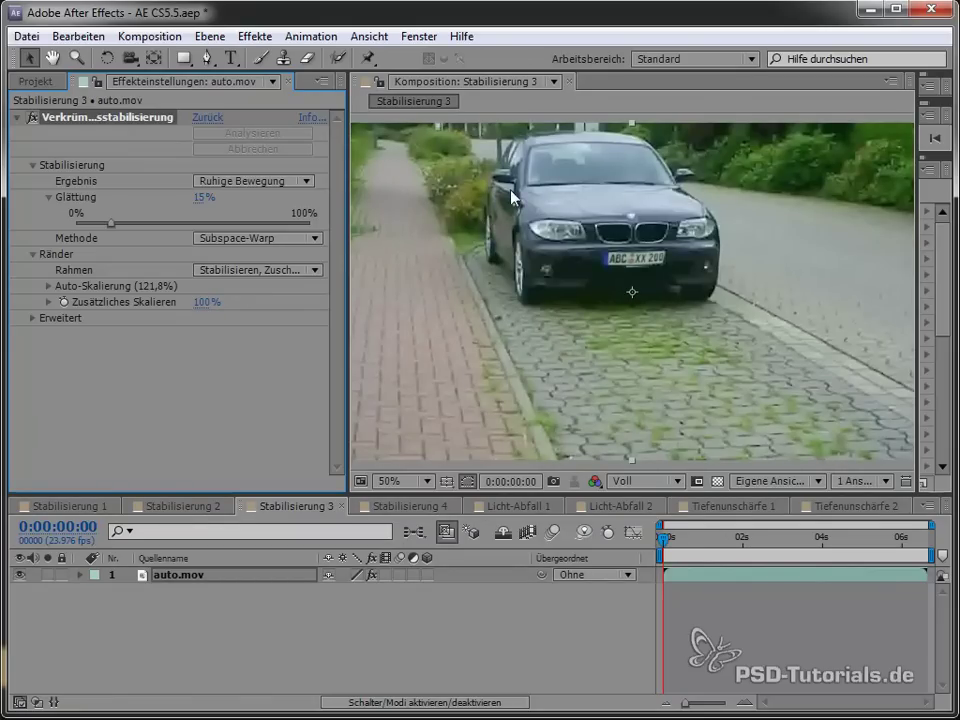
{"action": "key", "text": "space"}
Set Rahmen to 'Stabilisieren, Kanten synthetisieren' and fit the composition in the viewer
{"action": "left_click", "coordinate": [258, 270]}
{"action": "left_click", "coordinate": [287, 355]}
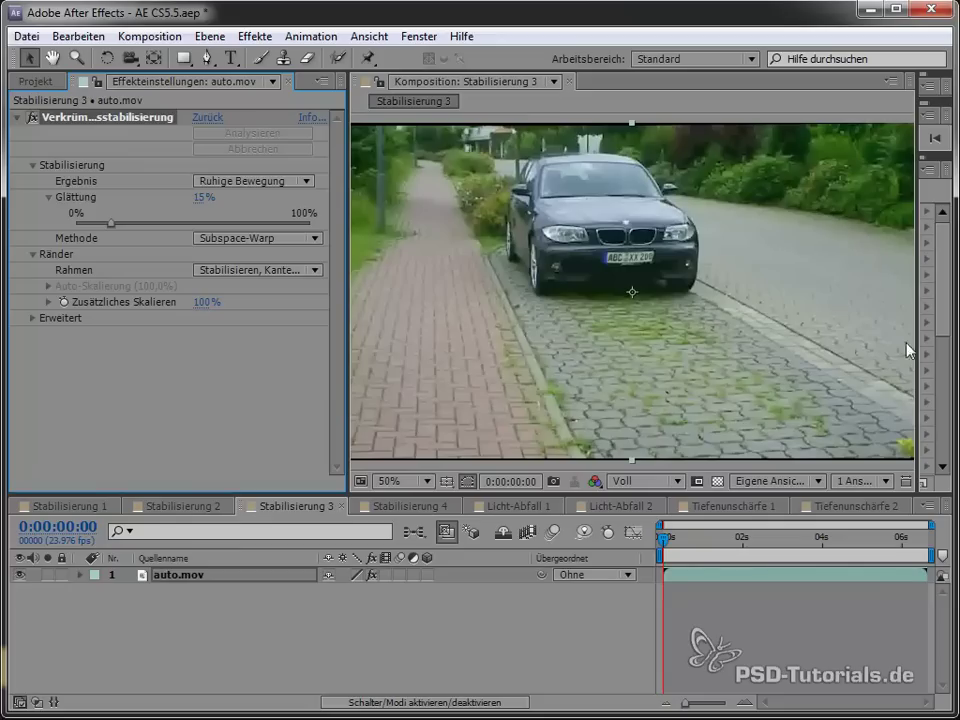
{"action": "left_click", "coordinate": [395, 481]}
{"action": "left_click", "coordinate": [425, 522]}
Scrub through the clip's first second, then twirl open the stabilizer's Erweitert settings
{"action": "left_click_drag", "start_coordinate": [670, 538], "coordinate": [707, 538]}
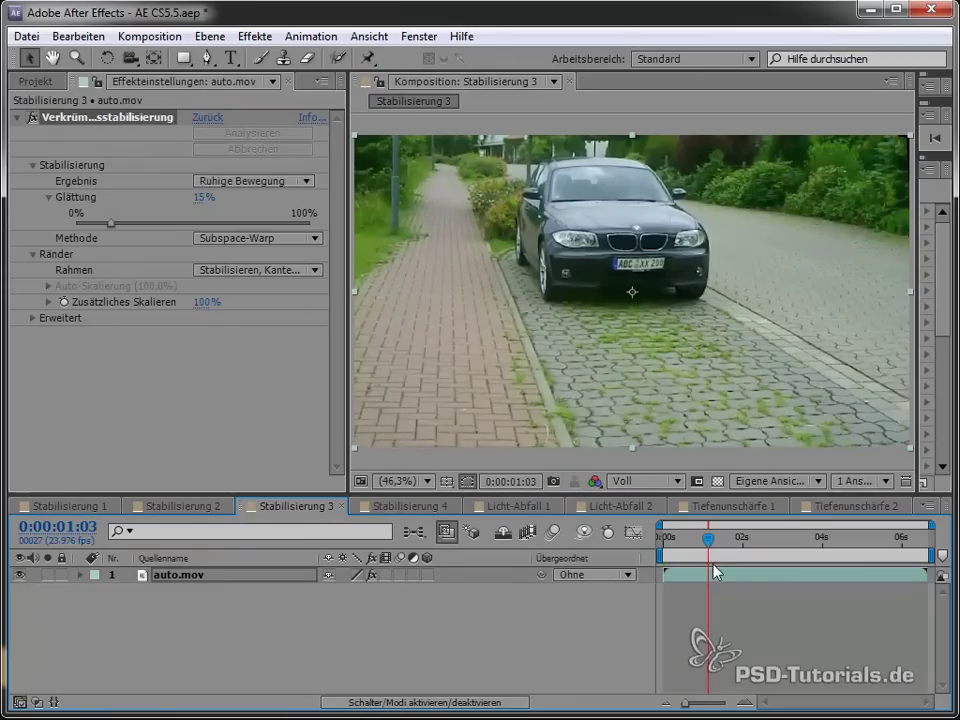
{"action": "left_click_drag", "start_coordinate": [708, 538], "coordinate": [665, 538]}
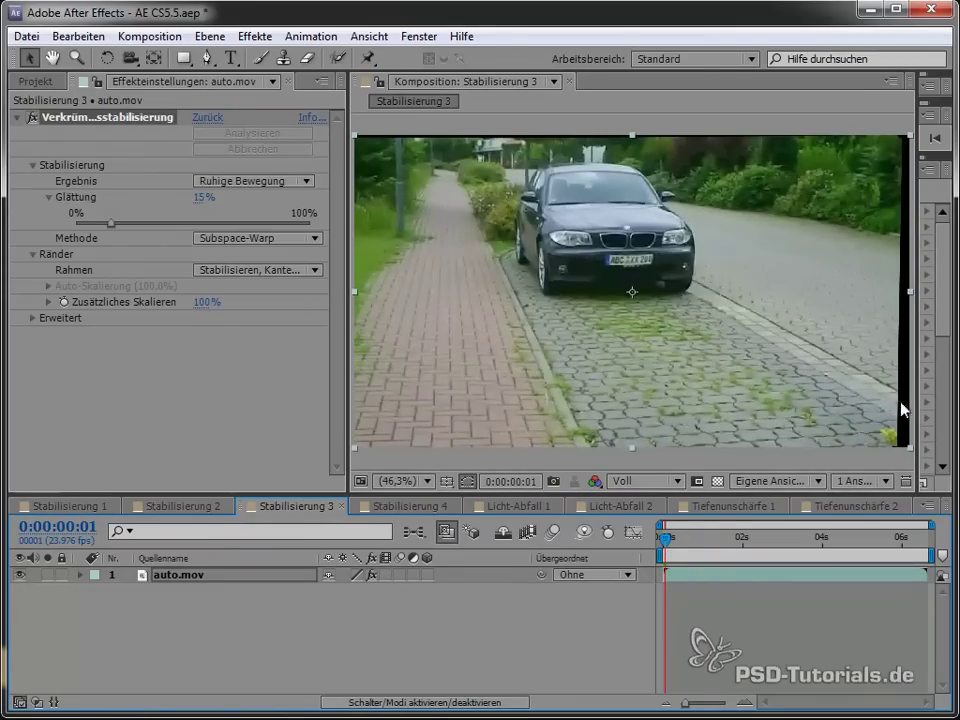
{"action": "left_click", "coordinate": [242, 280]}
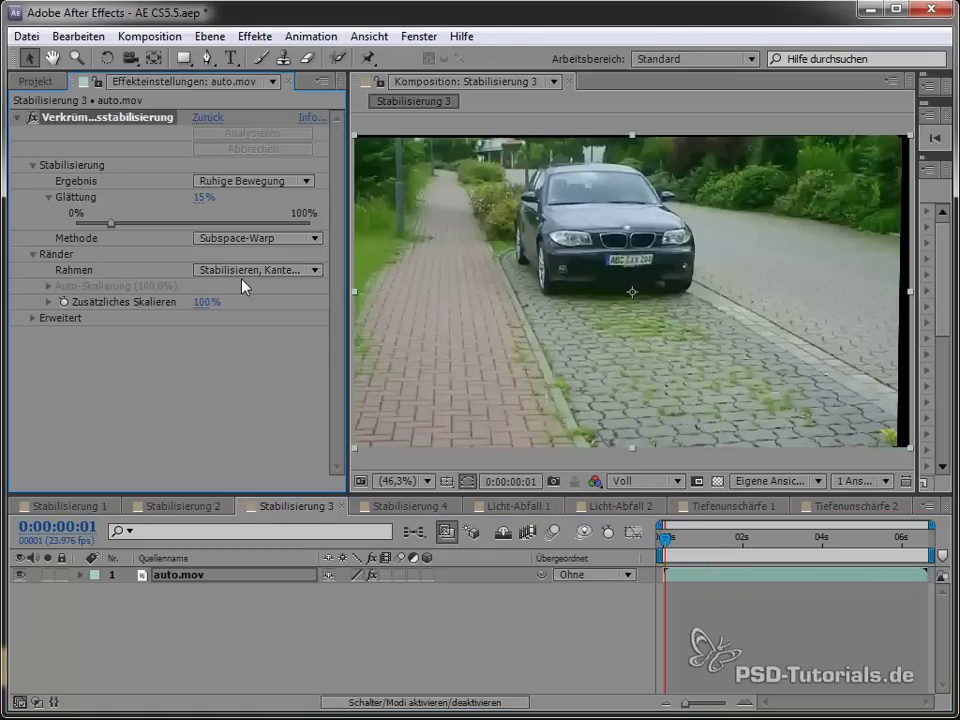
{"action": "left_click", "coordinate": [32, 318]}
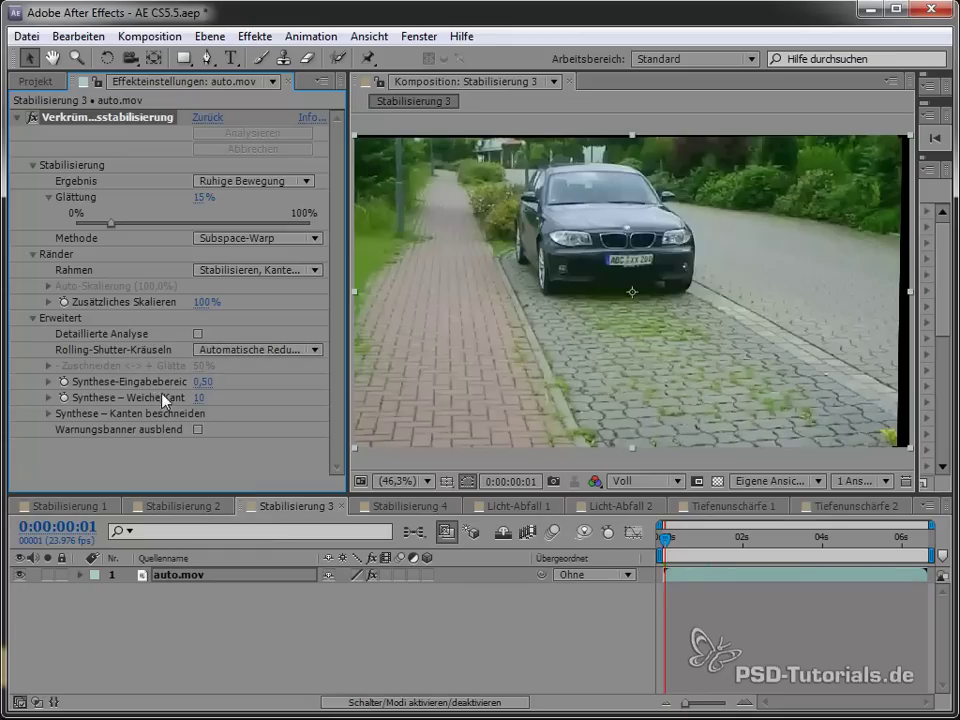
Try a Synthese-Eingabebereich of 5 and view the clip at 4 seconds
{"action": "left_click", "coordinate": [204, 382]}
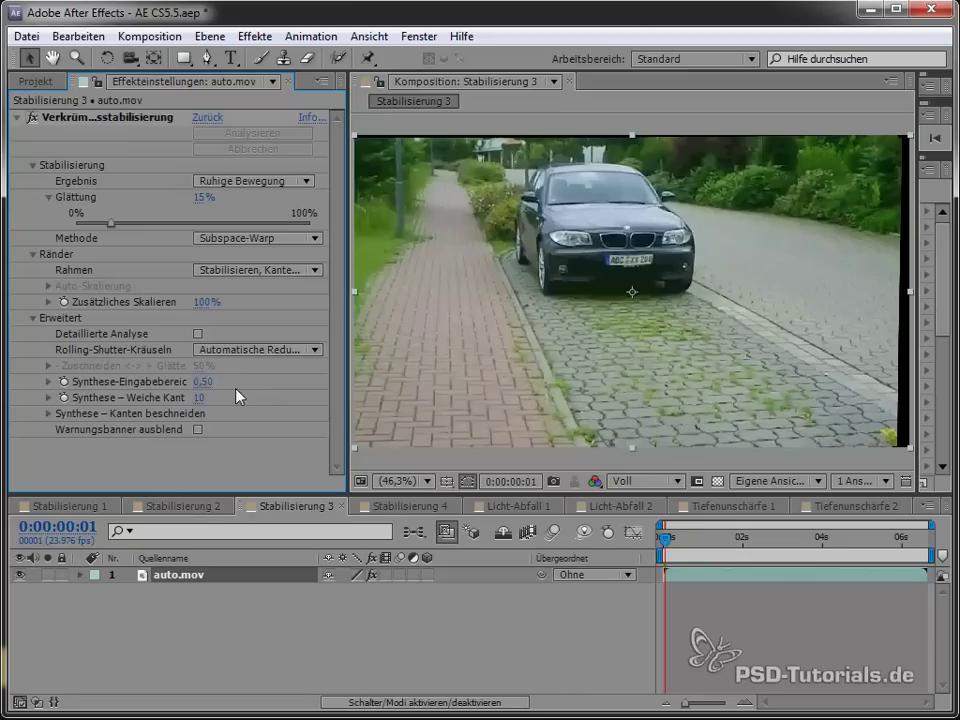
{"action": "type", "text": "5"}
{"action": "key", "text": "Return"}
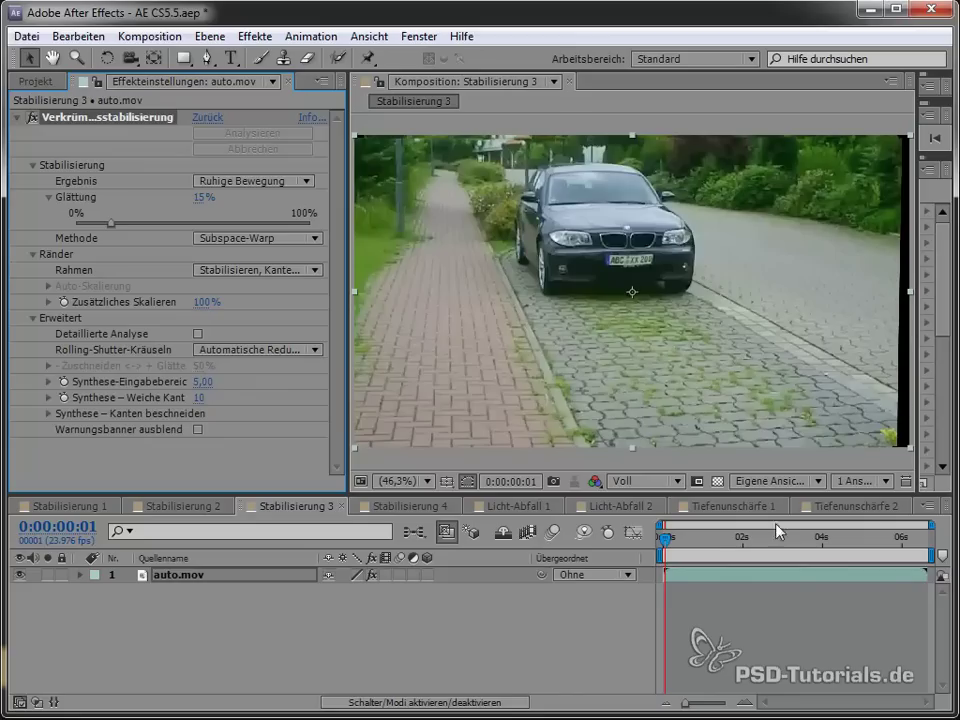
{"action": "left_click_drag", "start_coordinate": [739, 540], "coordinate": [819, 549]}
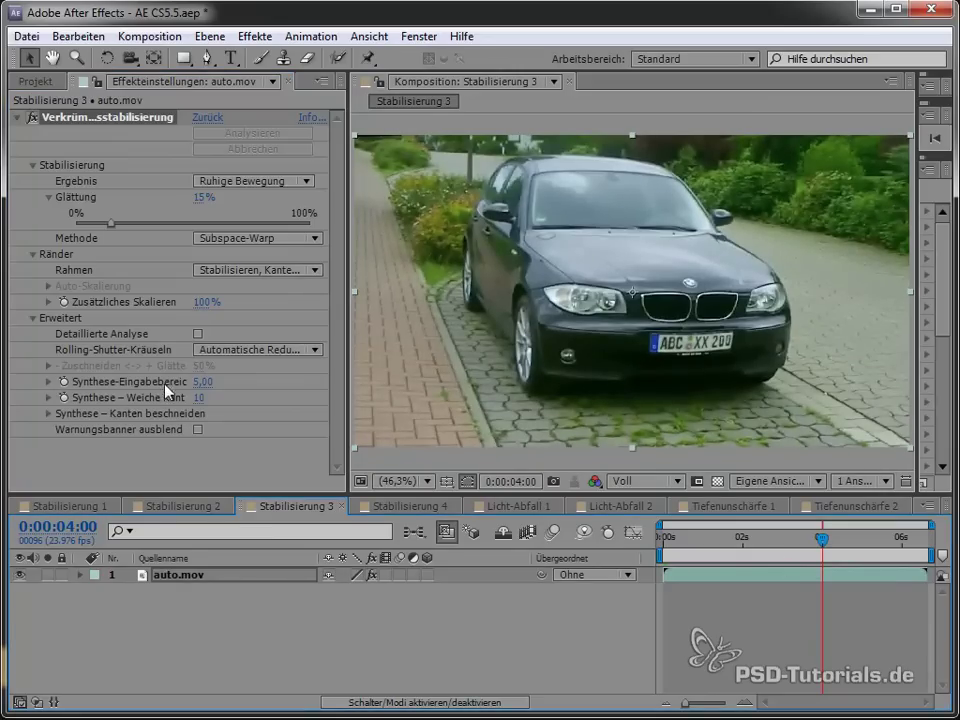
Restore the Synthese-Eingabebereich to 0,50
{"action": "left_click", "coordinate": [203, 382]}
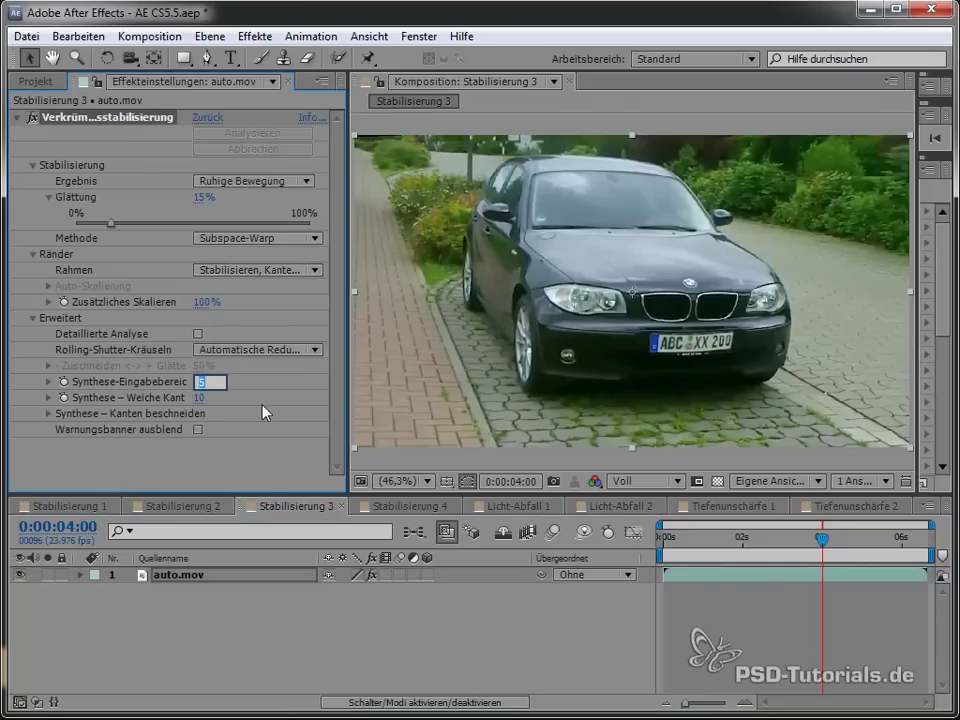
{"action": "type", "text": "2"}
{"action": "key", "text": "BackSpace"}
{"action": "type", "text": "0,"}
{"action": "type", "text": "2"}
{"action": "key", "text": "BackSpace"}
{"action": "type", "text": "5"}
{"action": "key", "text": "Return"}
Show the Synthese – Kanten beschneiden values and switch Rahmen to 'Stabilisieren, Zuschneiden, Auto-Skalierung'
{"action": "left_click", "coordinate": [52, 416]}
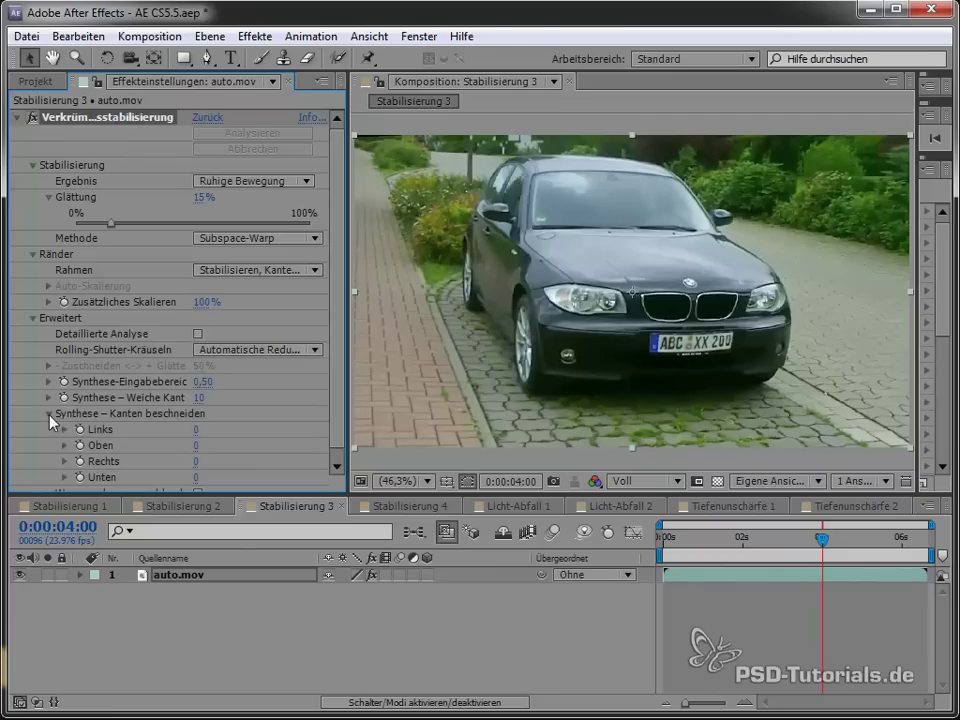
{"action": "scroll", "coordinate": [343, 378], "scroll_direction": "down", "scroll_amount": 1}
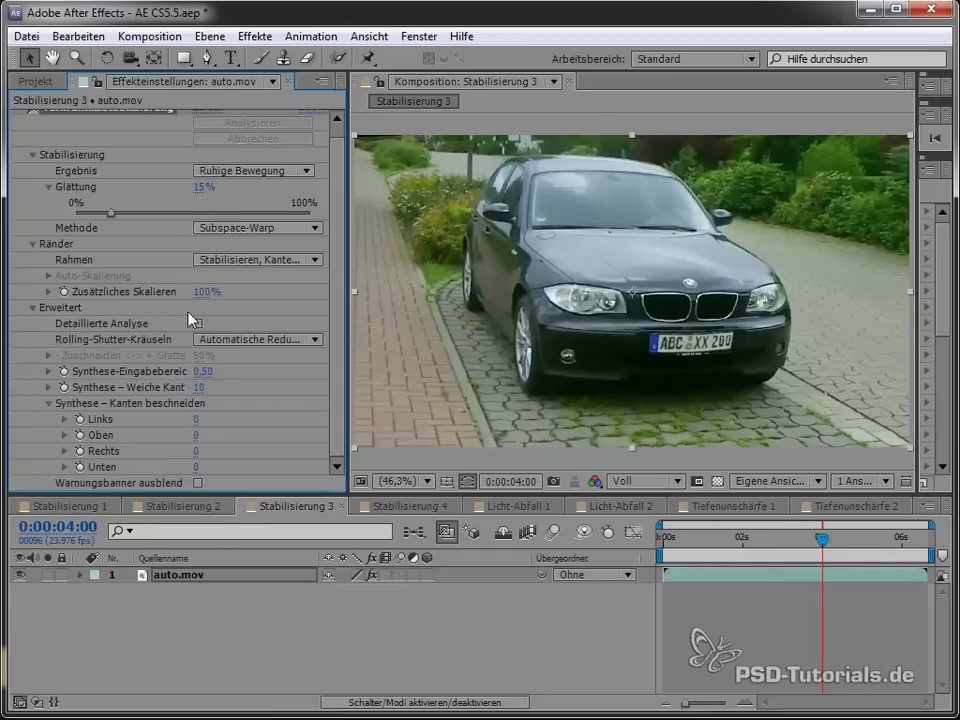
{"action": "left_click", "coordinate": [255, 259]}
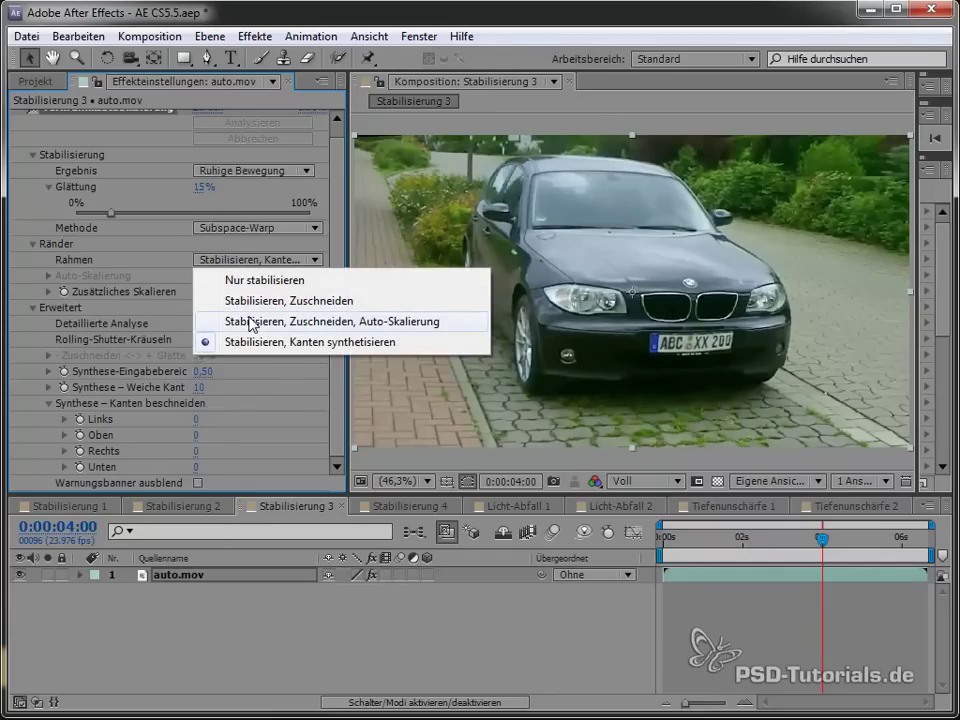
{"action": "left_click", "coordinate": [251, 321]}
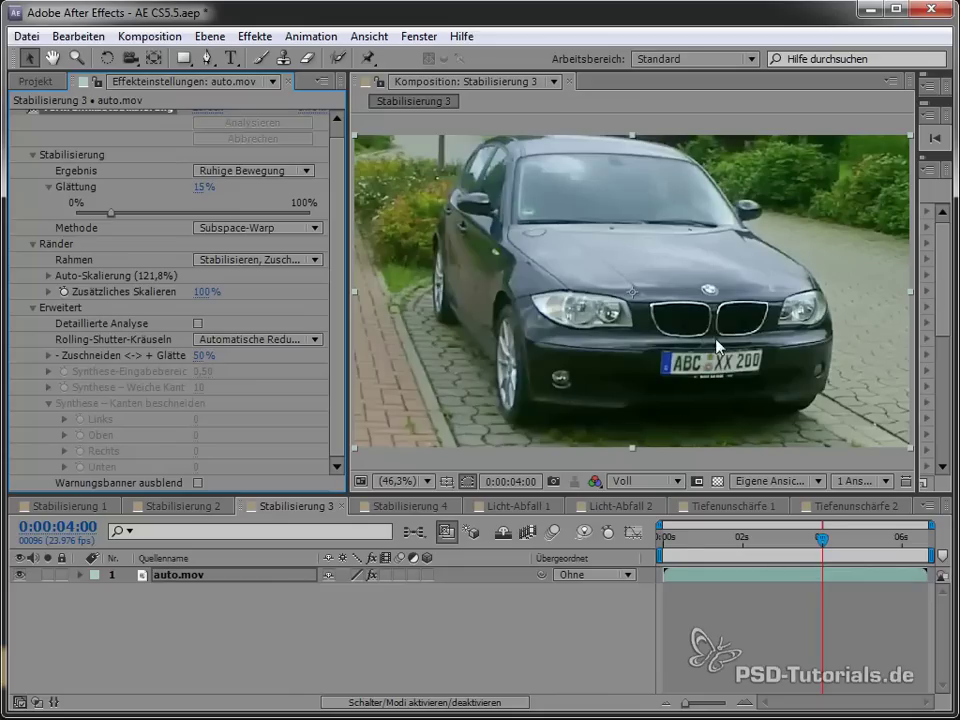
Widen the effect panel and raise Zuschneiden <-> + Glätten from 50% to 100%
{"action": "left_click_drag", "start_coordinate": [813, 536], "coordinate": [664, 570]}
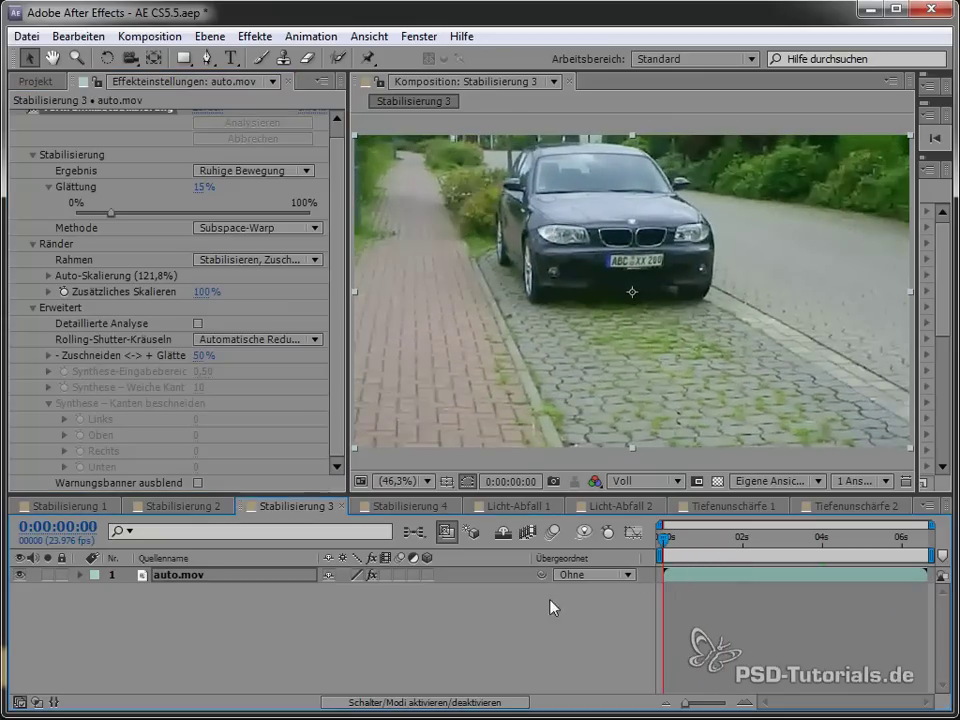
{"action": "left_click_drag", "start_coordinate": [350, 355], "coordinate": [410, 355]}
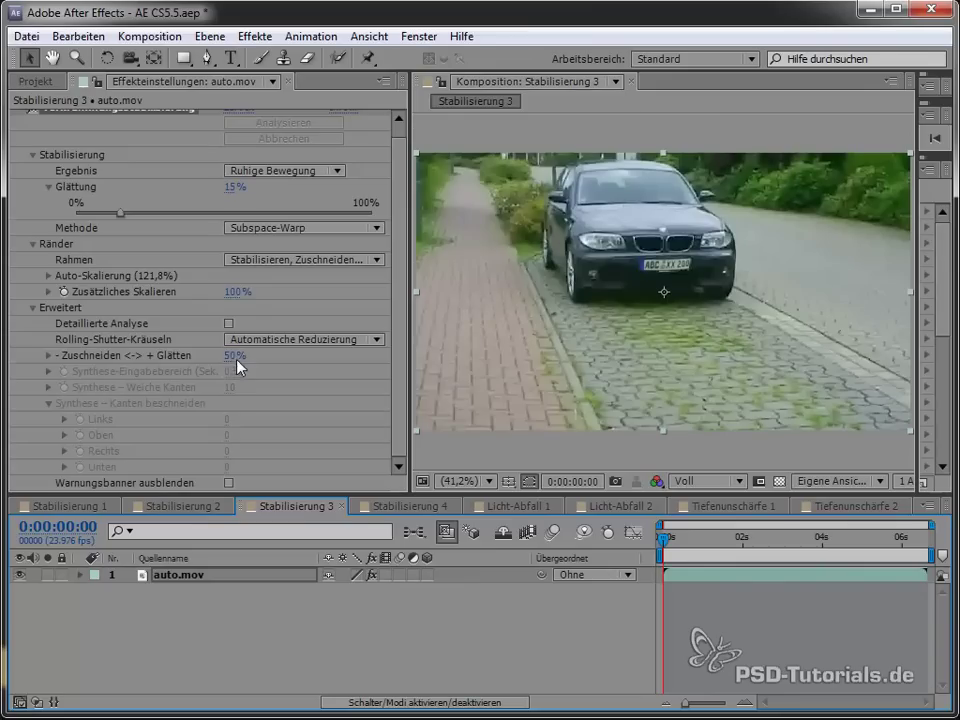
{"action": "left_click_drag", "start_coordinate": [247, 355], "coordinate": [307, 350]}
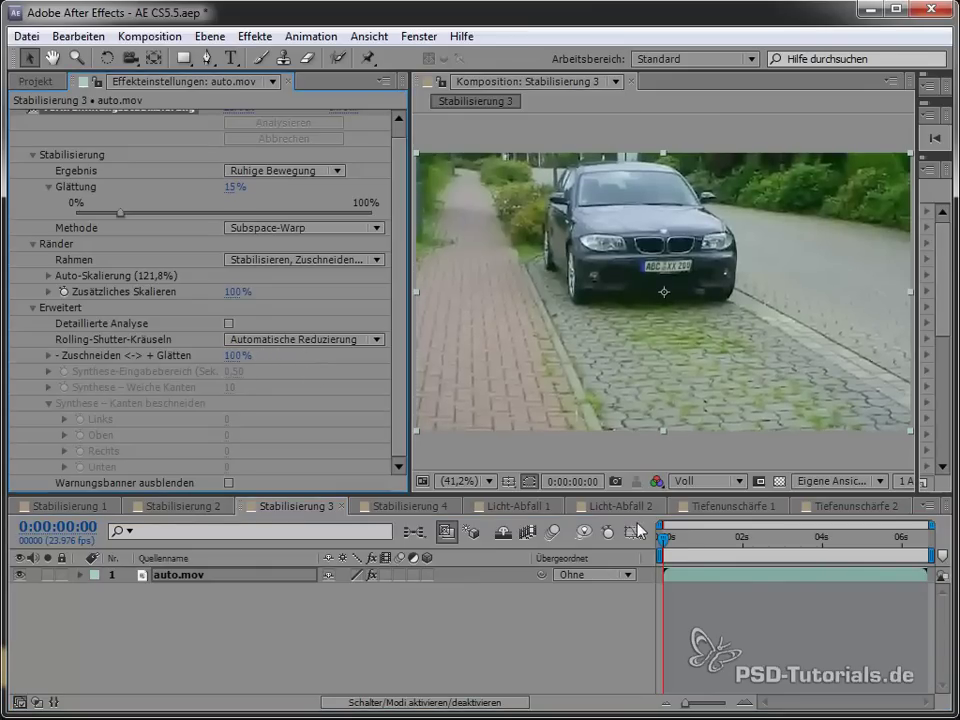
{"action": "left_click_drag", "start_coordinate": [669, 549], "coordinate": [921, 600]}
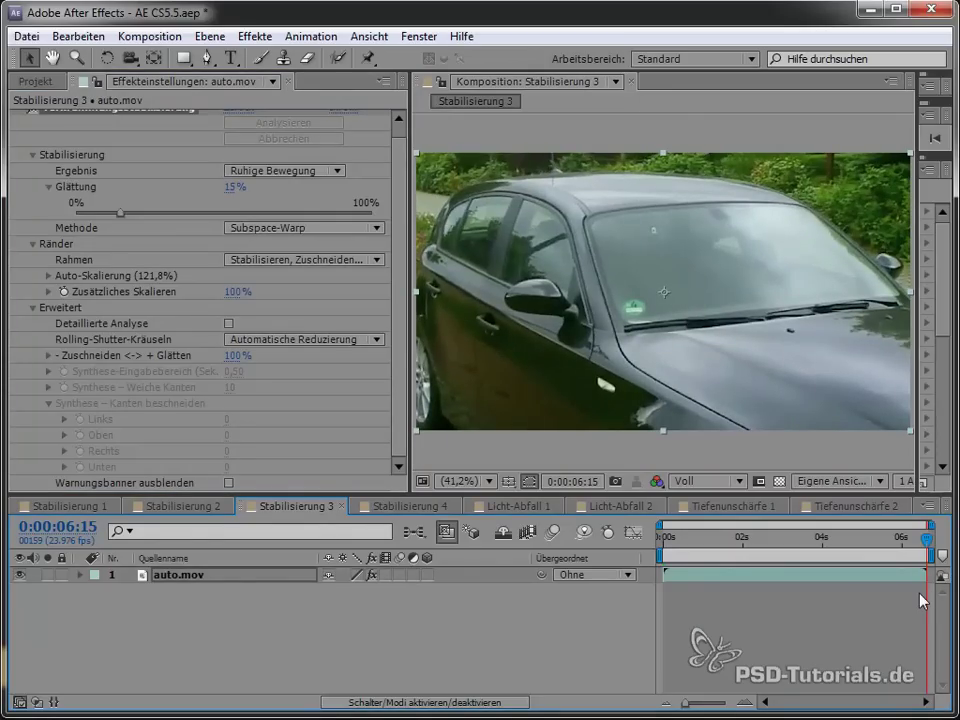
Preview, then set Zuschneiden <-> + Glätten to 15% (auto-scale 121,2%) and preview again
{"action": "key", "text": "KP_0"}
{"action": "left_click", "coordinate": [235, 362]}
{"action": "left_click_drag", "start_coordinate": [230, 356], "coordinate": [152, 358]}
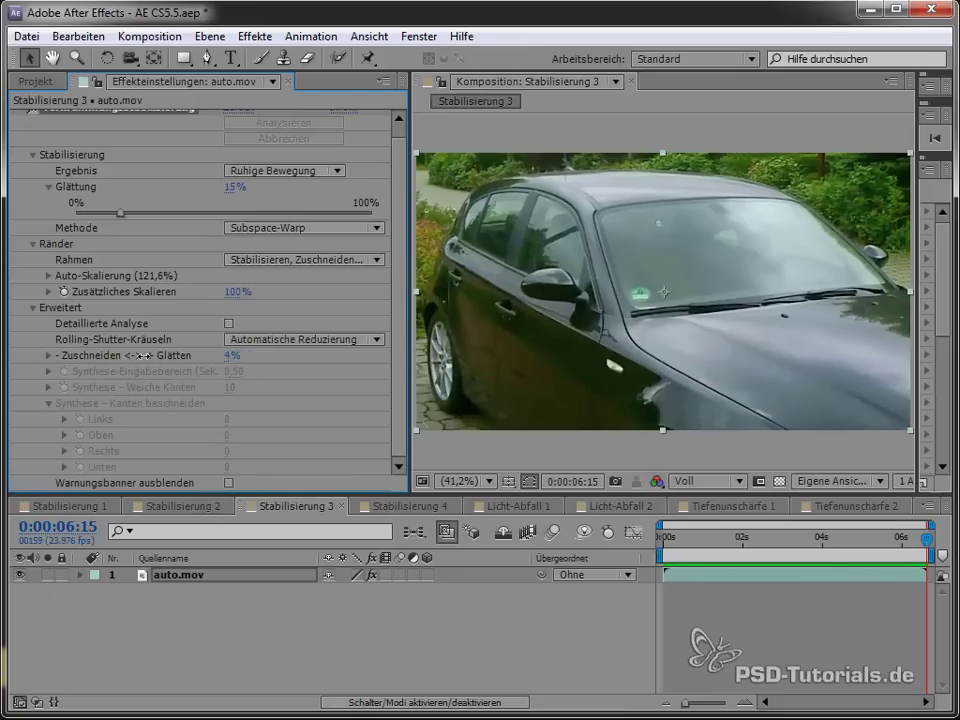
{"action": "left_click_drag", "start_coordinate": [152, 358], "coordinate": [110, 358]}
{"action": "left_click", "coordinate": [230, 356]}
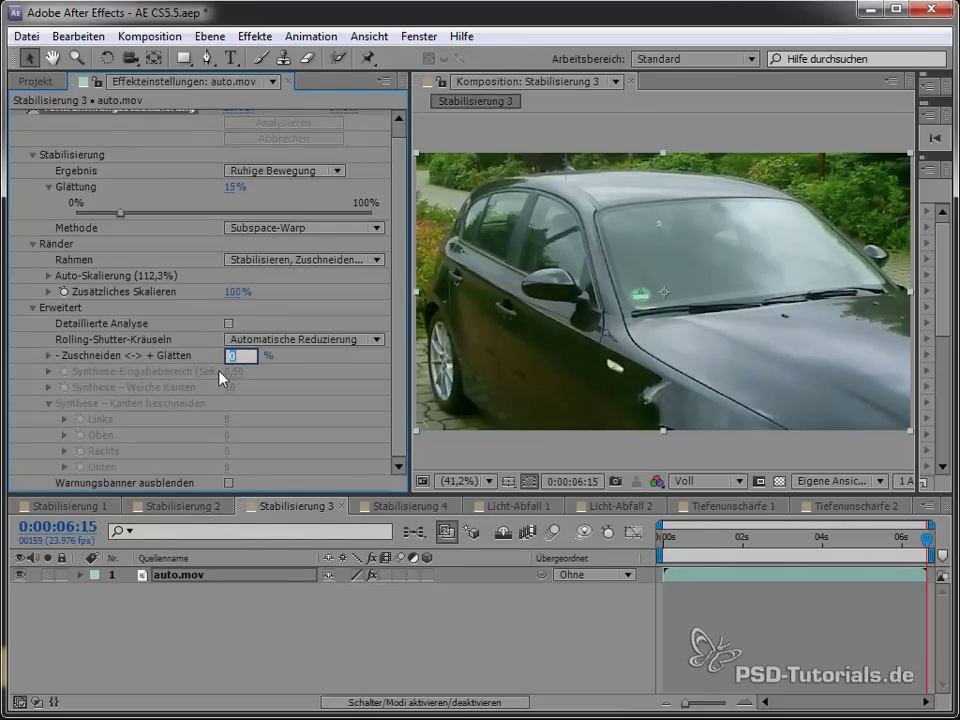
{"action": "type", "text": "15"}
{"action": "key", "text": "Return"}
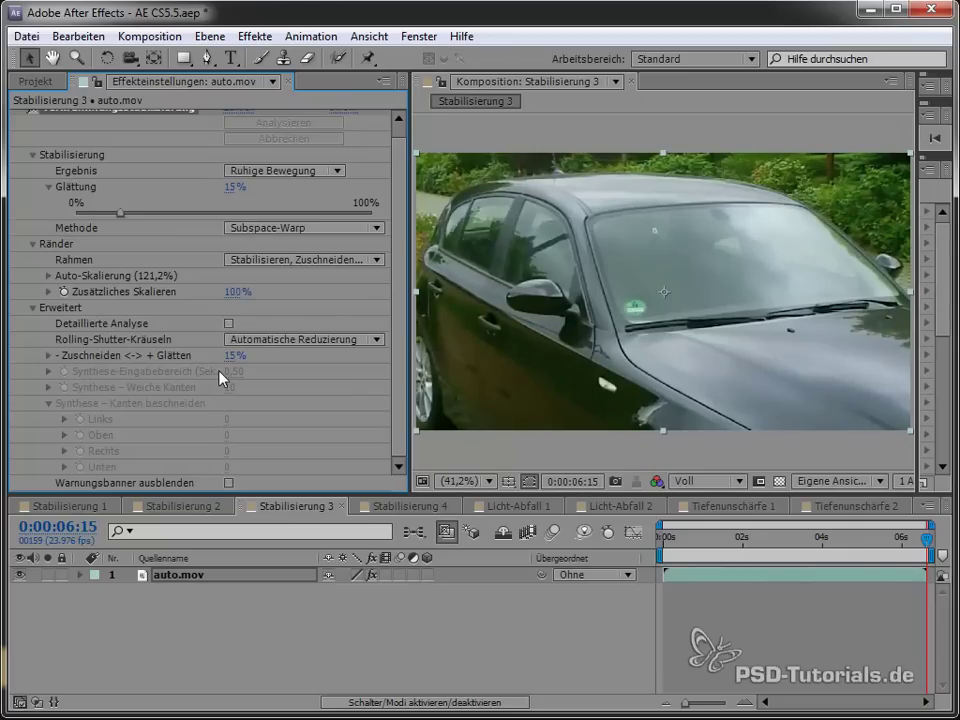
{"action": "key", "text": "space"}
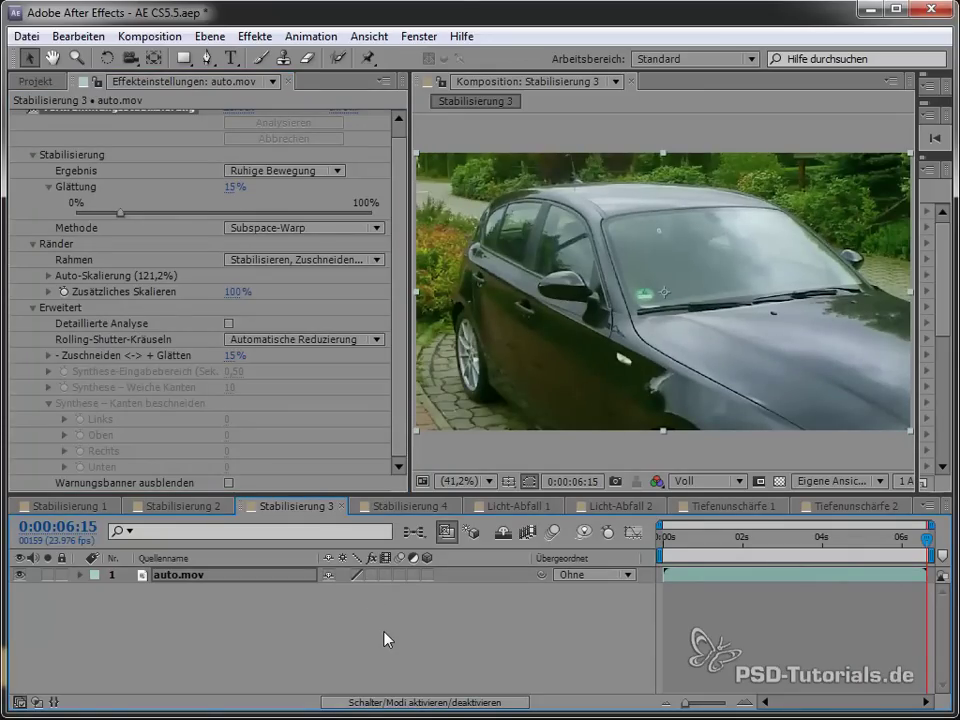
Preview auto.mov unstabilized, re-enable the Warp Stabilizer, and review frames from 2 to 4 seconds
{"action": "key", "text": "space"}
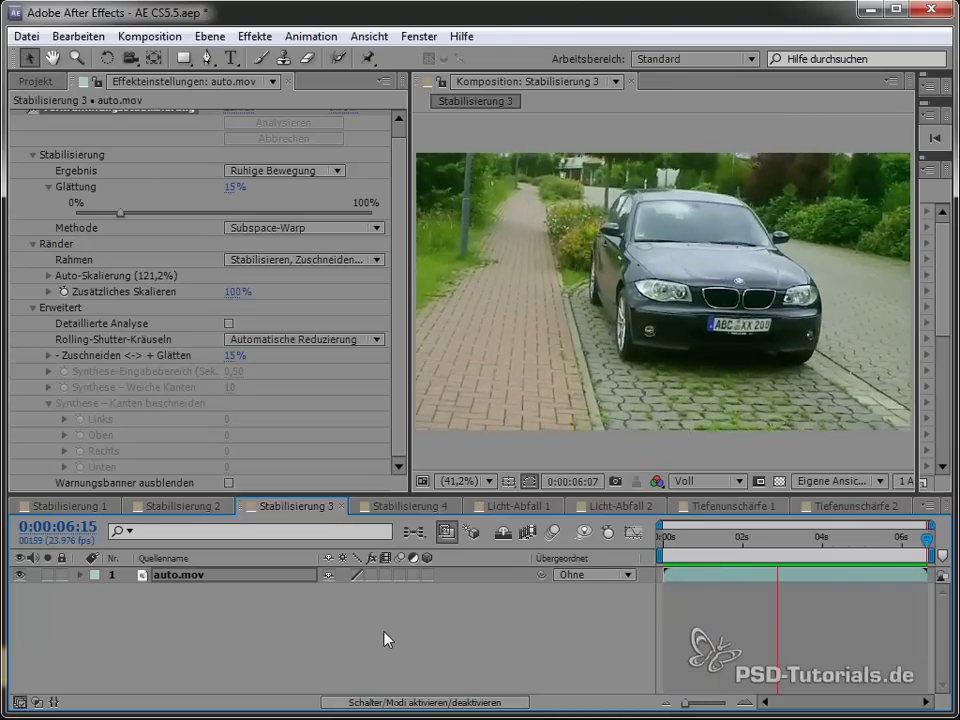
{"action": "key", "text": "space"}
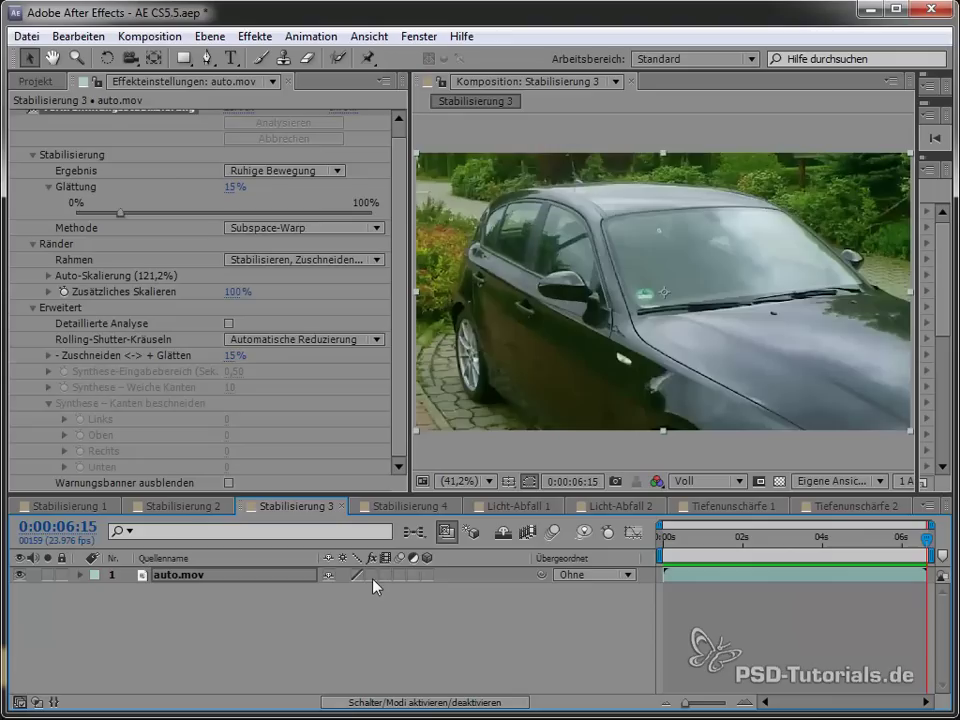
{"action": "left_click", "coordinate": [372, 576]}
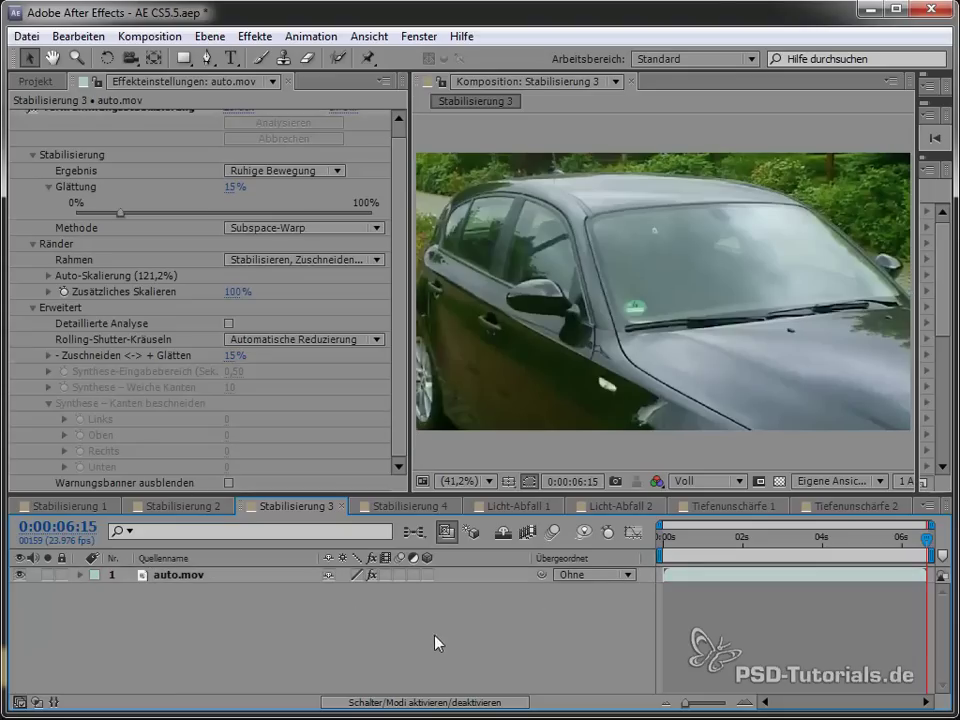
{"action": "left_click", "coordinate": [746, 546]}
{"action": "mouse_move", "coordinate": [746, 546]}
{"action": "left_mouse_down"}
{"action": "mouse_move", "coordinate": [841, 554]}
{"action": "mouse_move", "coordinate": [730, 579]}
{"action": "mouse_move", "coordinate": [830, 561]}
{"action": "left_mouse_up"}
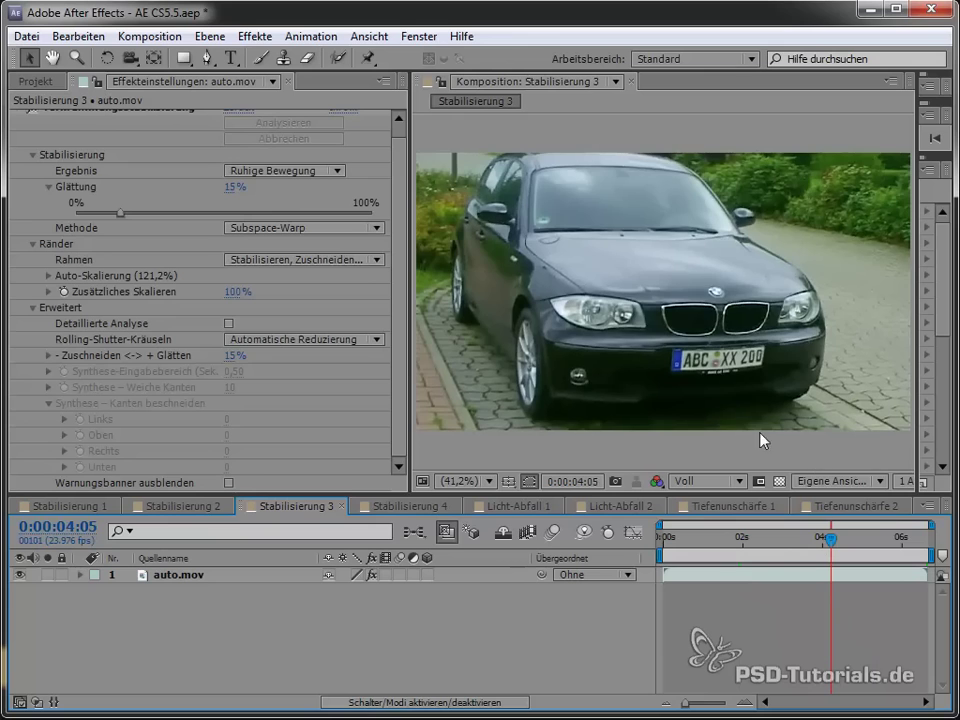
{"action": "mouse_move", "coordinate": [810, 539]}
{"action": "left_mouse_down"}
{"action": "mouse_move", "coordinate": [866, 556]}
{"action": "mouse_move", "coordinate": [787, 561]}
{"action": "left_mouse_up"}
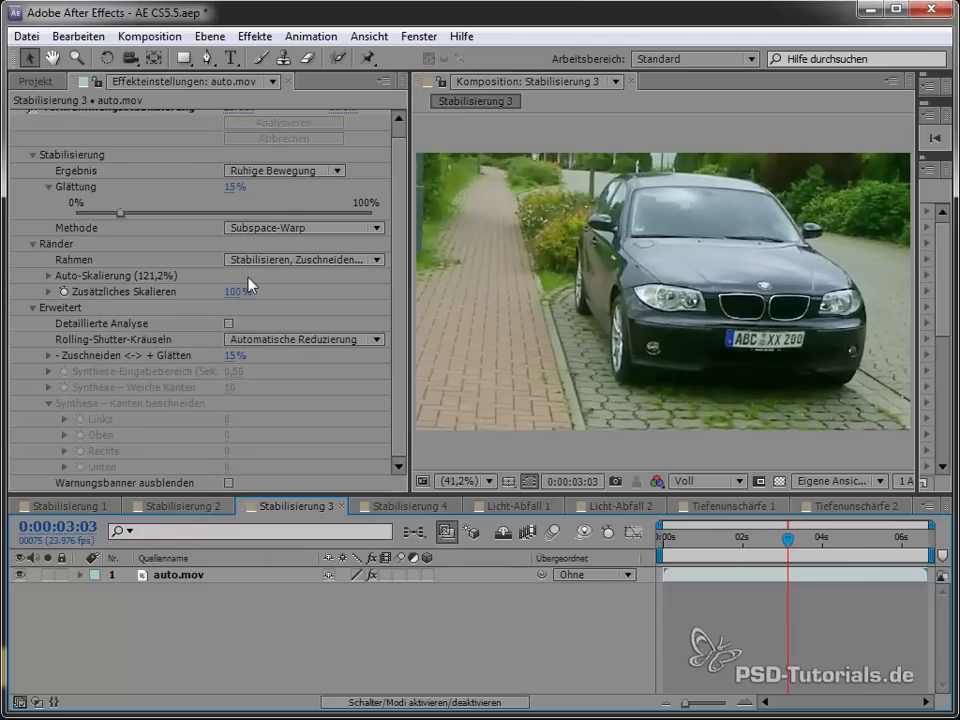
Precompose auto.mov as 'Auto Unterkomposition', moving all attributes into the new composition
{"action": "left_click", "coordinate": [35, 81]}
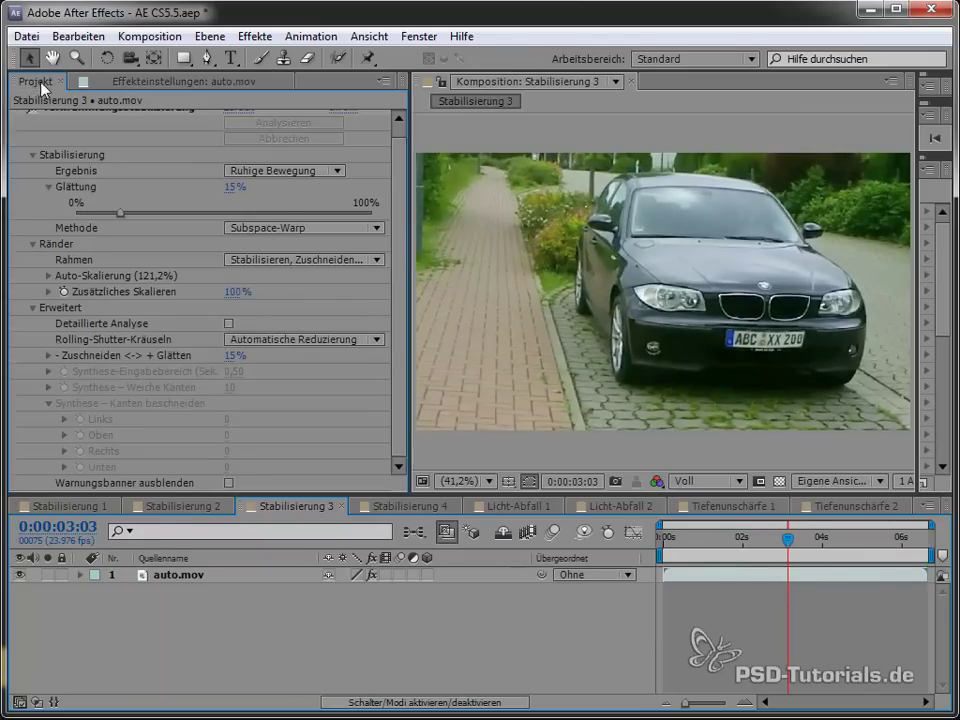
{"action": "scroll", "coordinate": [398, 352], "scroll_direction": "down", "scroll_amount": 2}
{"action": "left_click", "coordinate": [214, 576]}
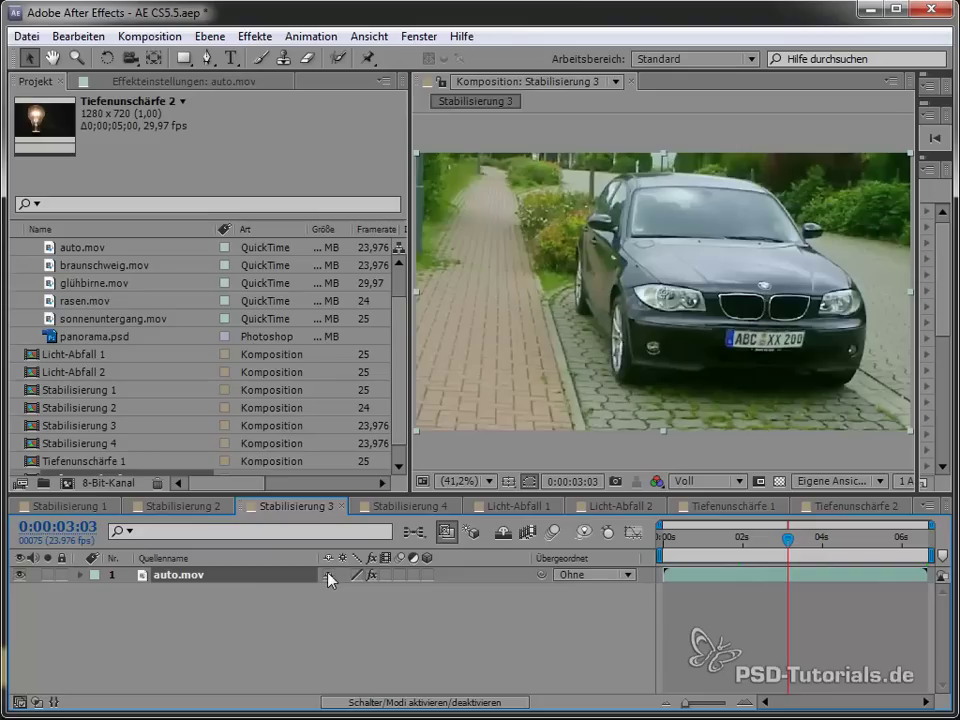
{"action": "key", "text": "ctrl+shift+c"}
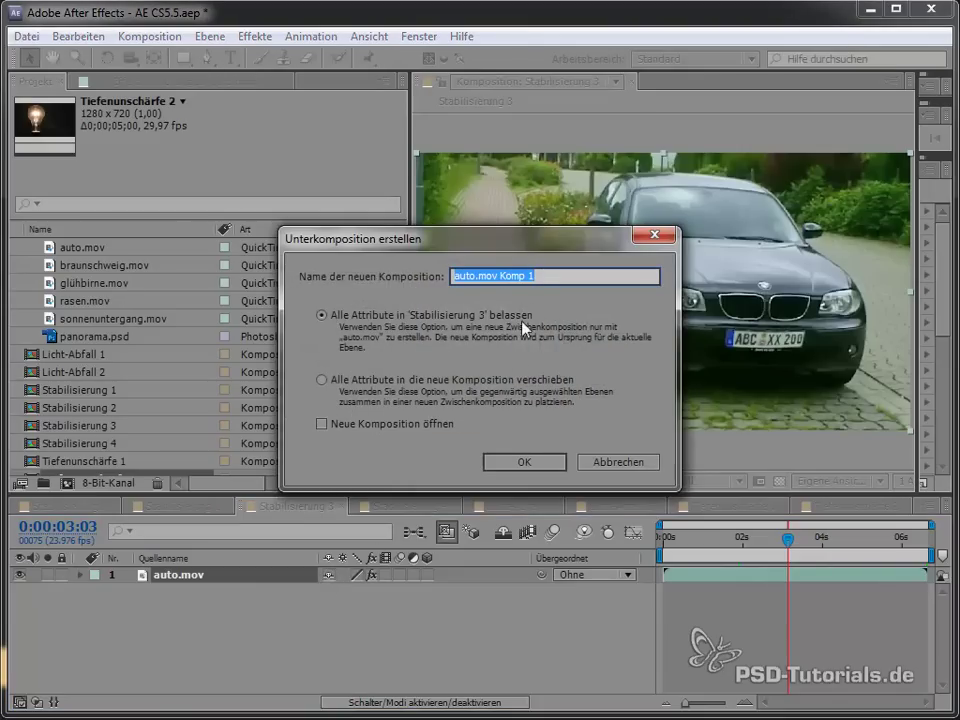
{"action": "type", "text": "Auto"}
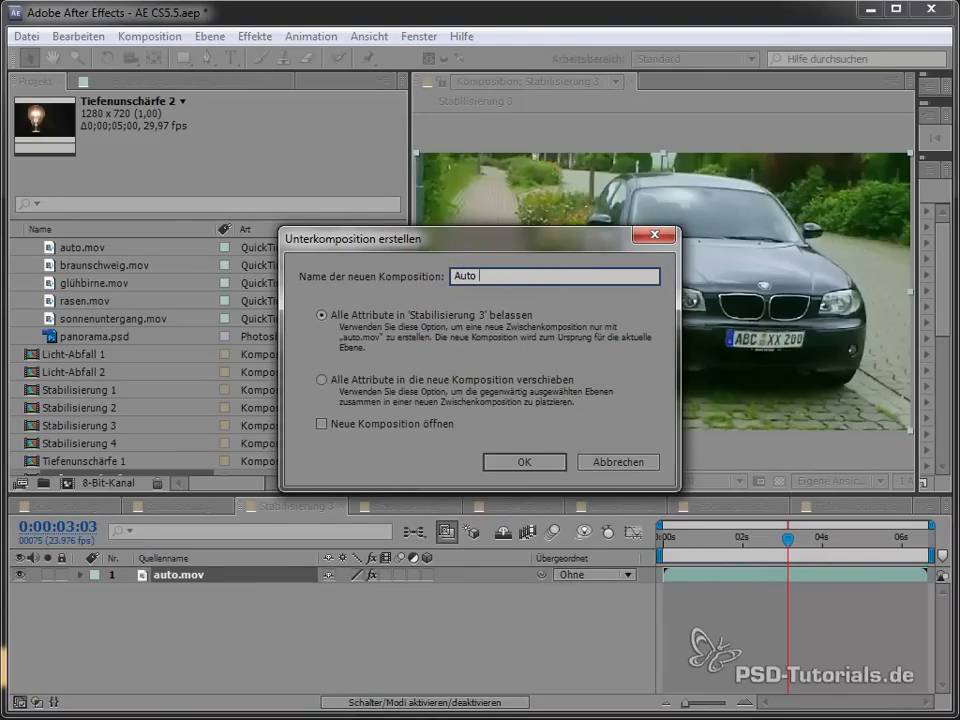
{"action": "type", "text": " Unterkompositi"}
{"action": "type", "text": "on"}
{"action": "left_click", "coordinate": [318, 380]}
{"action": "left_click", "coordinate": [524, 462]}
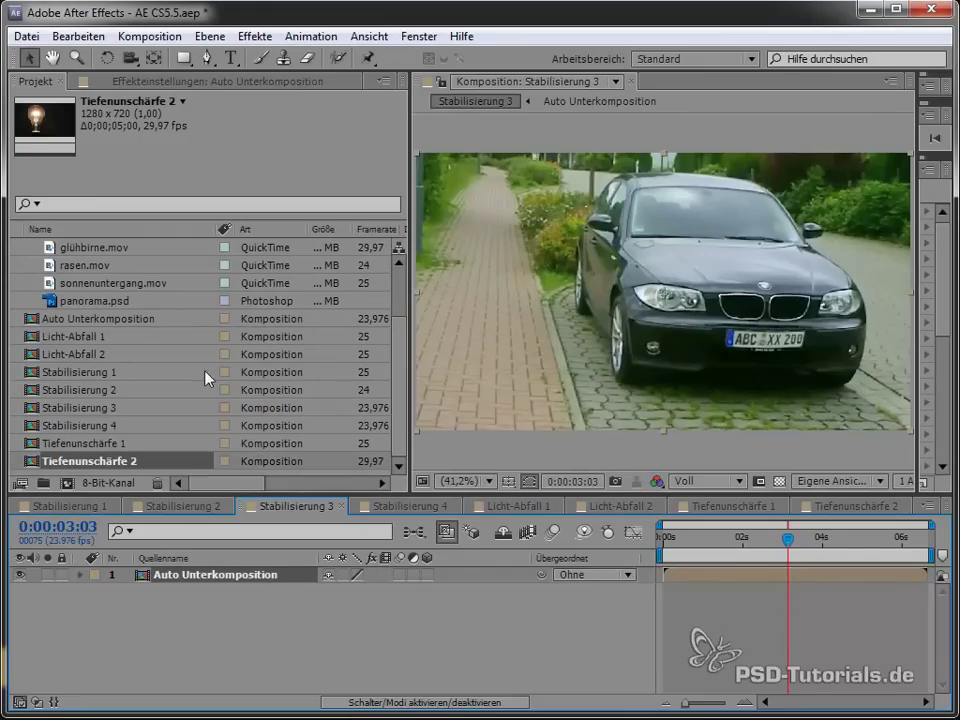
At the comp start, add a new adjustment layer above Auto Unterkomposition
{"action": "left_click", "coordinate": [228, 82]}
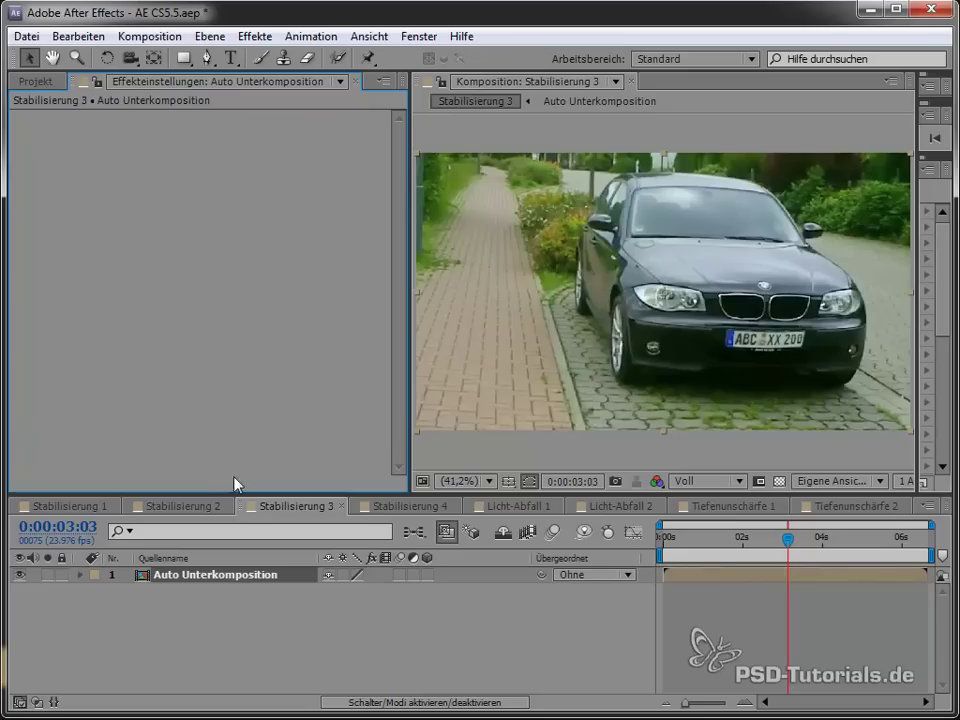
{"action": "left_click_drag", "start_coordinate": [716, 537], "coordinate": [662, 537]}
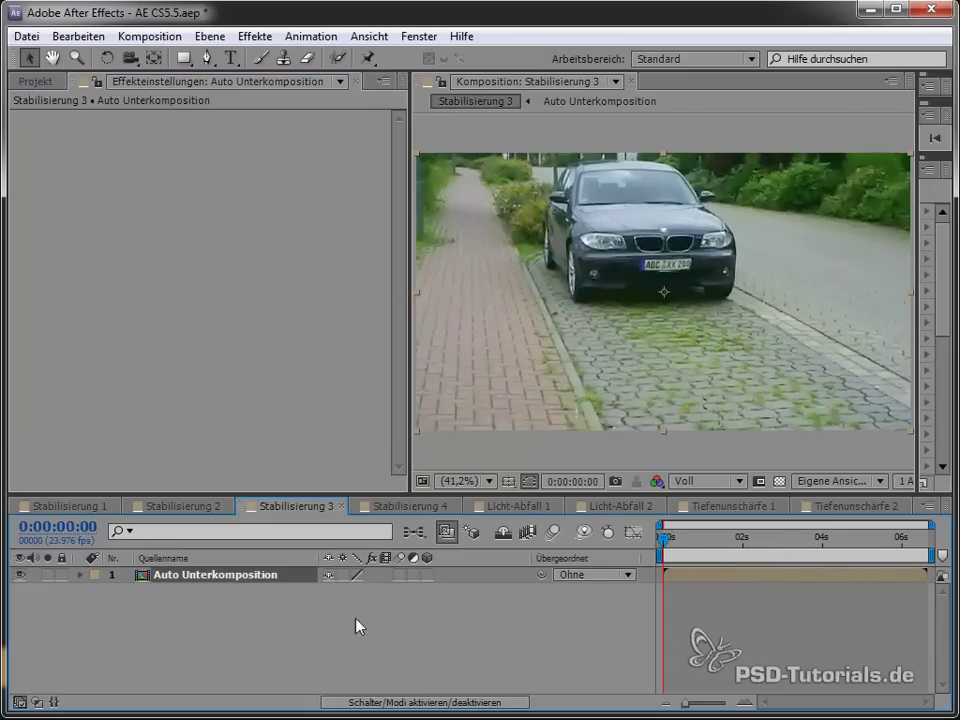
{"action": "right_click", "coordinate": [239, 620]}
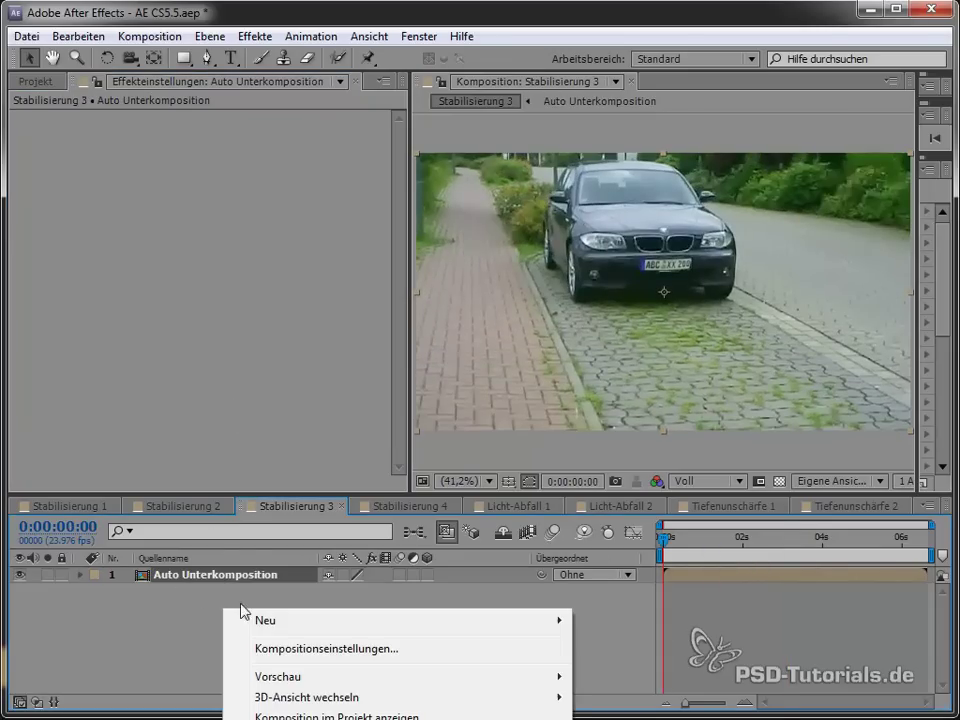
{"action": "mouse_move", "coordinate": [274, 625]}
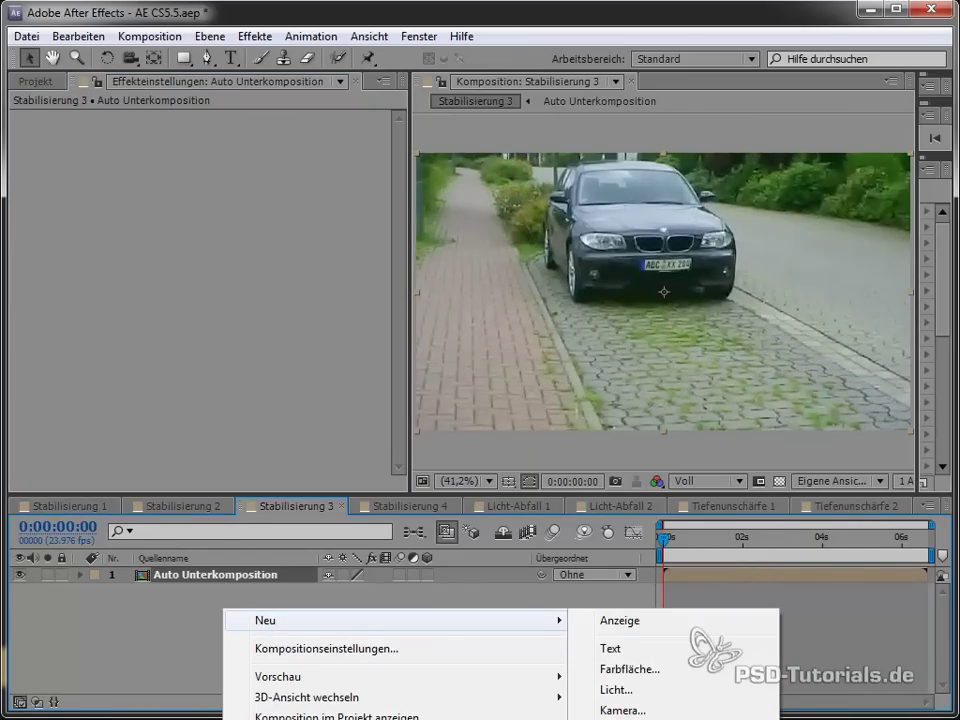
{"action": "left_click", "coordinate": [630, 719]}
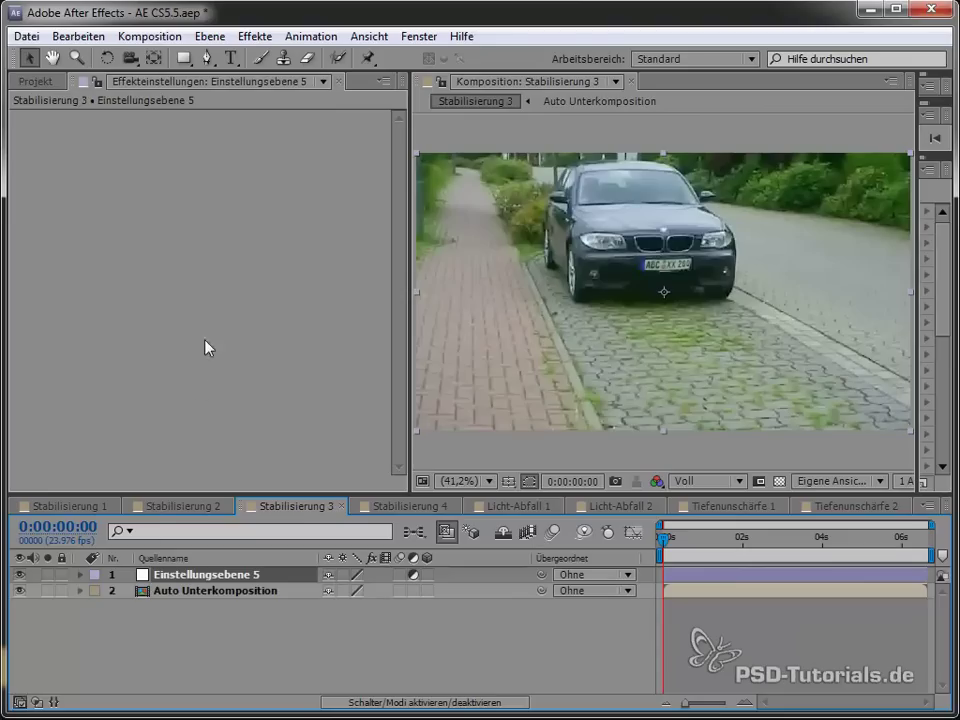
Apply Umkehren and CC Composite to the adjustment layer, setting Composite Original to Vivid Light
{"action": "right_click", "coordinate": [186, 308]}
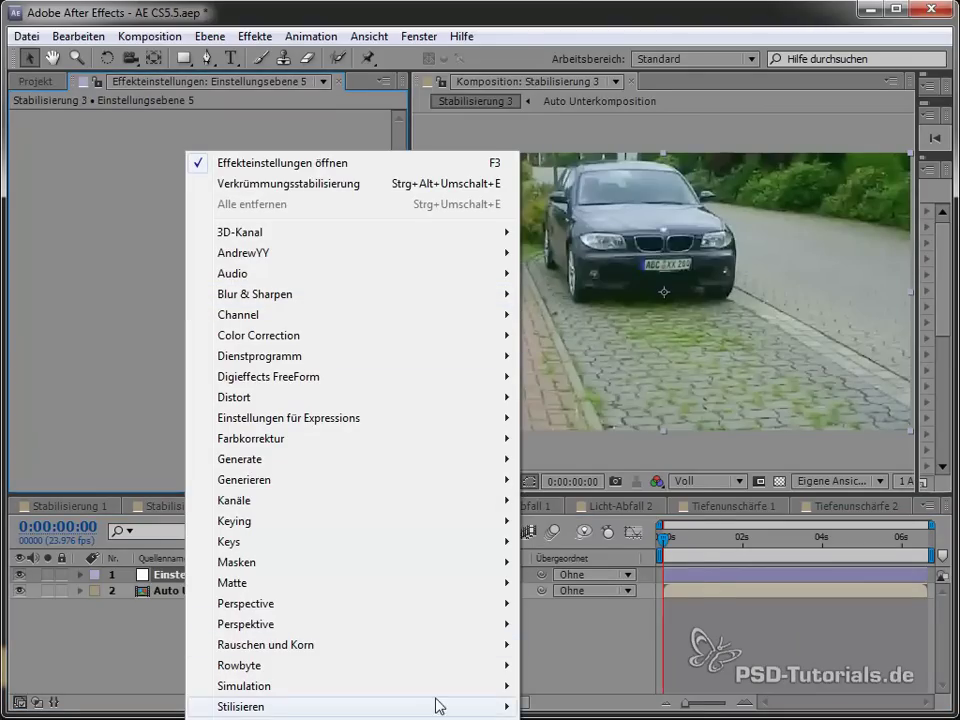
{"action": "mouse_move", "coordinate": [439, 704]}
{"action": "mouse_move", "coordinate": [455, 485]}
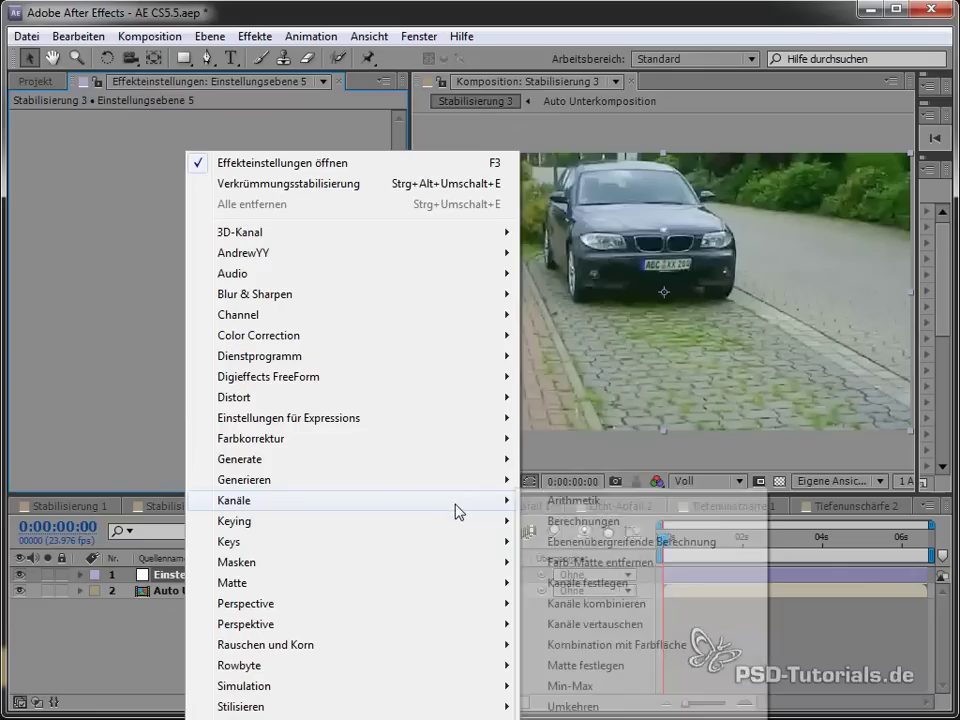
{"action": "left_click", "coordinate": [585, 705]}
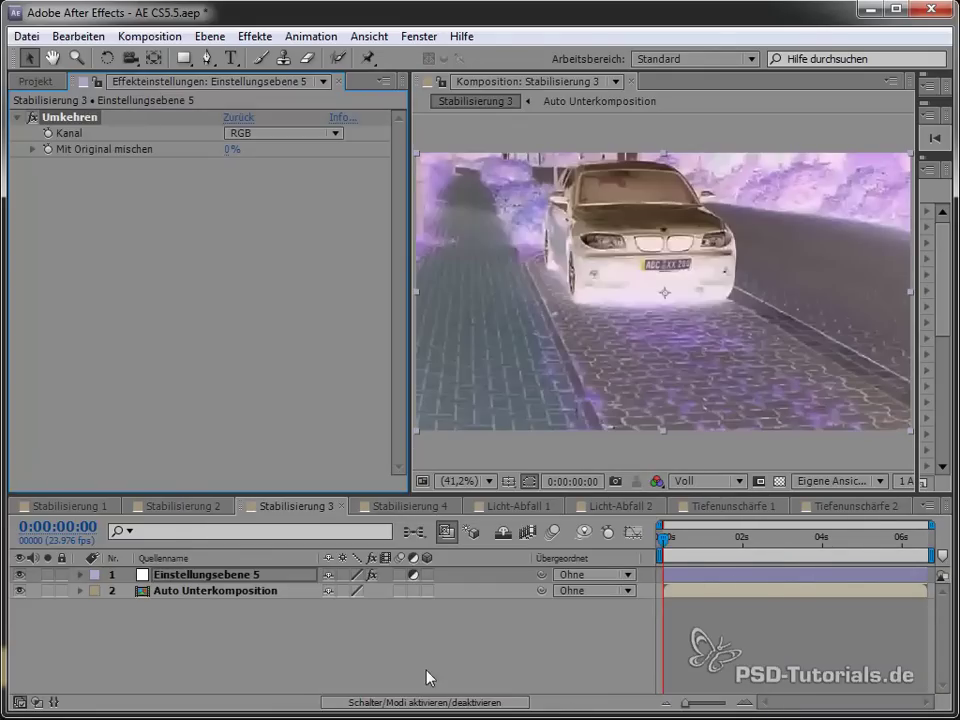
{"action": "right_click", "coordinate": [207, 271]}
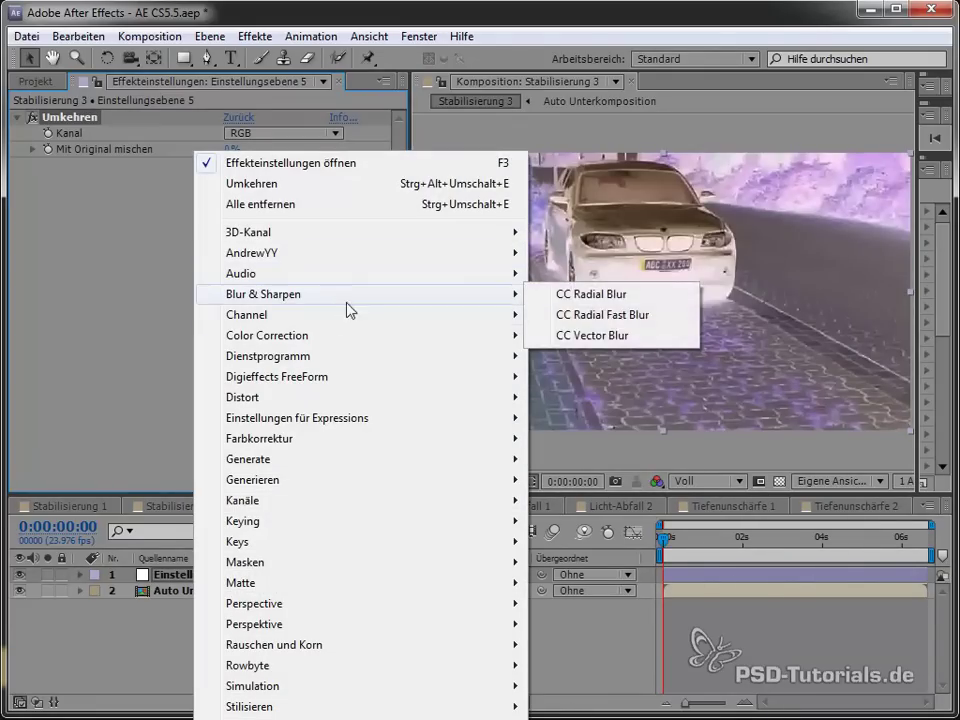
{"action": "mouse_move", "coordinate": [370, 326]}
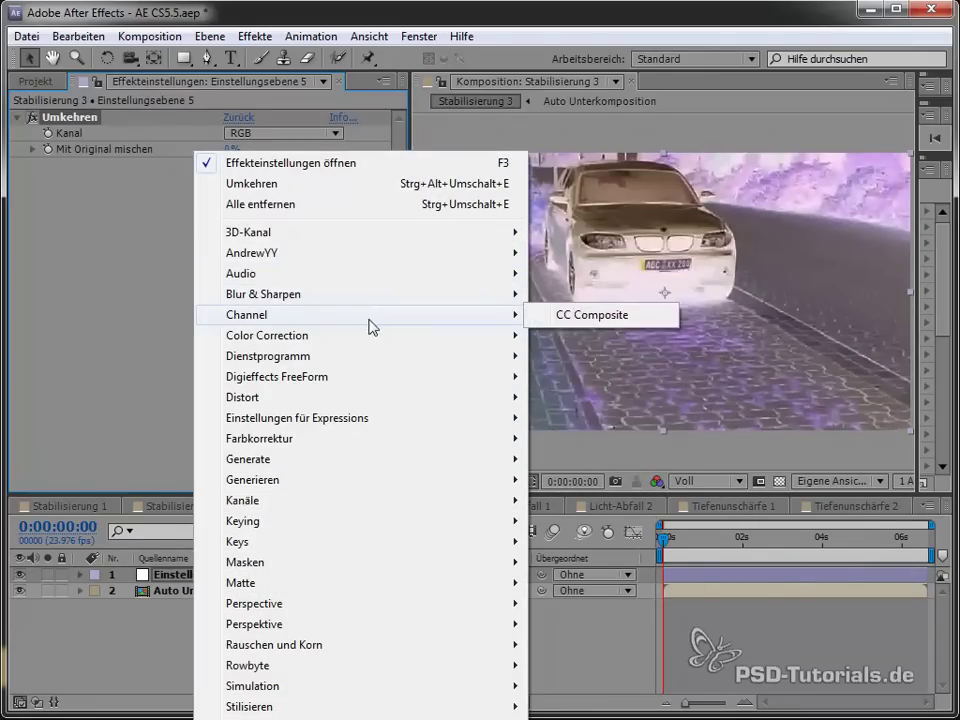
{"action": "left_click", "coordinate": [565, 316]}
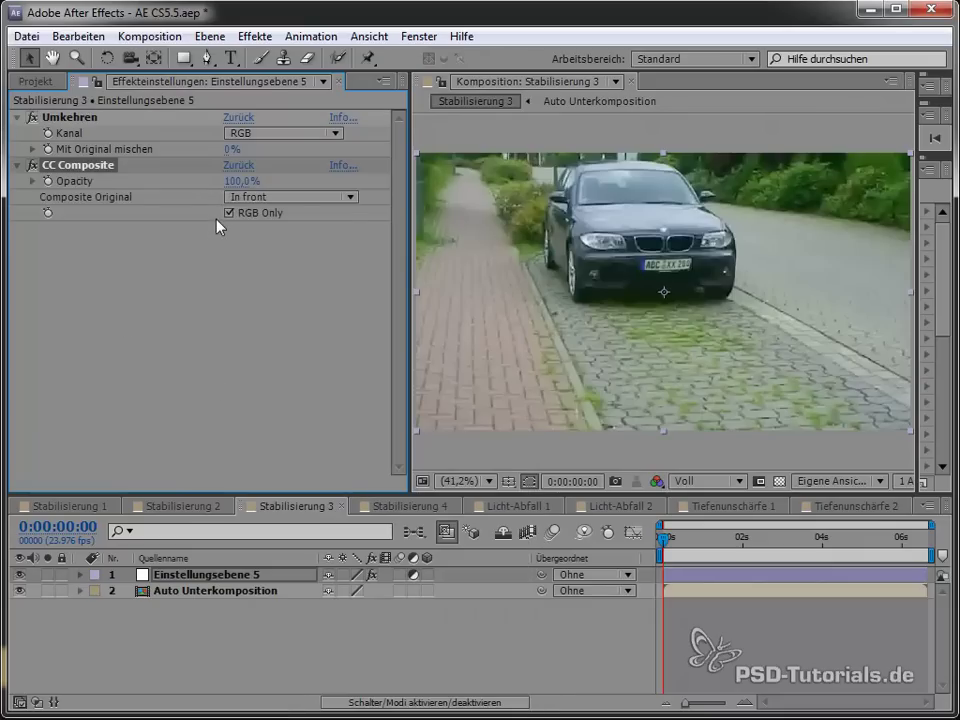
{"action": "left_click", "coordinate": [300, 197]}
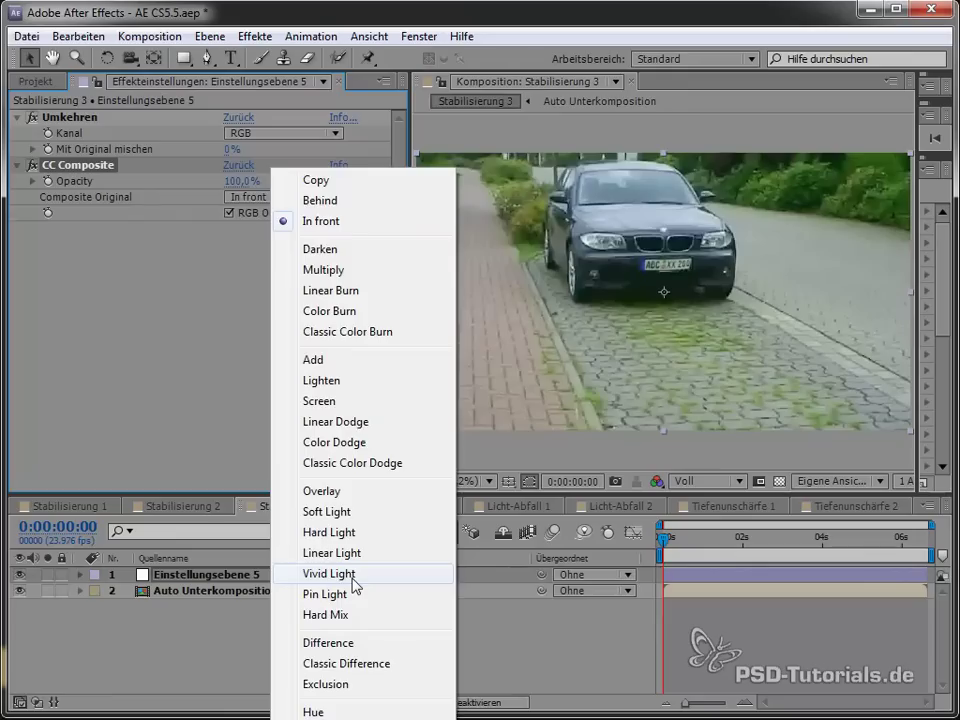
{"action": "left_click", "coordinate": [352, 576]}
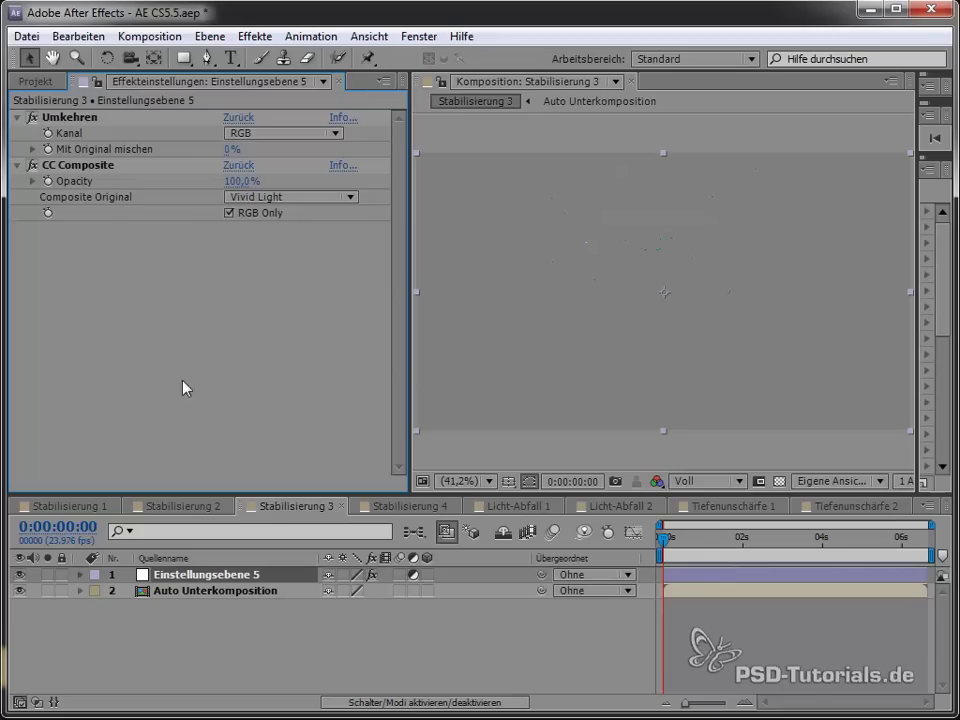
Add Schneller Weichzeichner above CC Composite with Stärke 5 and Kantenpixel wiederholen on
{"action": "right_click", "coordinate": [203, 268]}
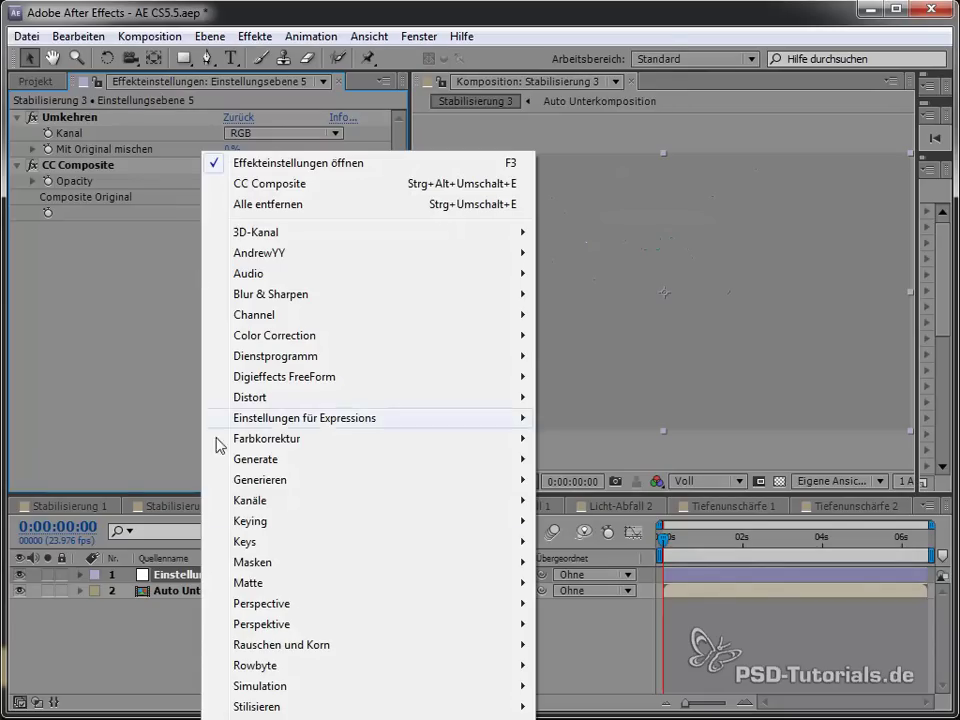
{"action": "mouse_move", "coordinate": [400, 715]}
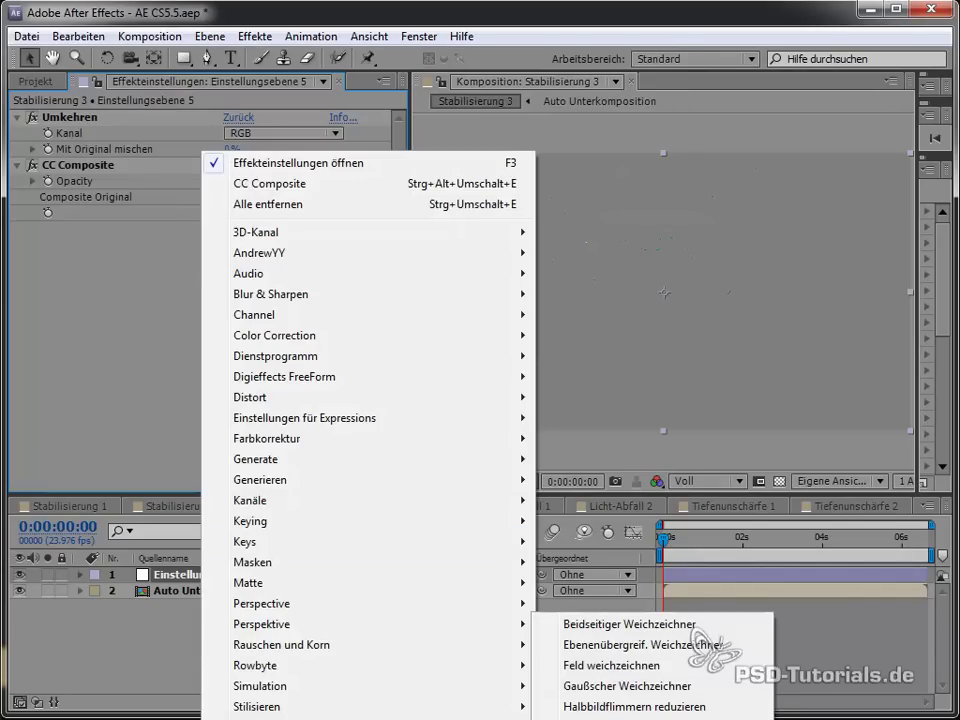
{"action": "left_click", "coordinate": [620, 715]}
{"action": "left_click_drag", "start_coordinate": [165, 229], "coordinate": [165, 166]}
{"action": "left_click", "coordinate": [240, 181]}
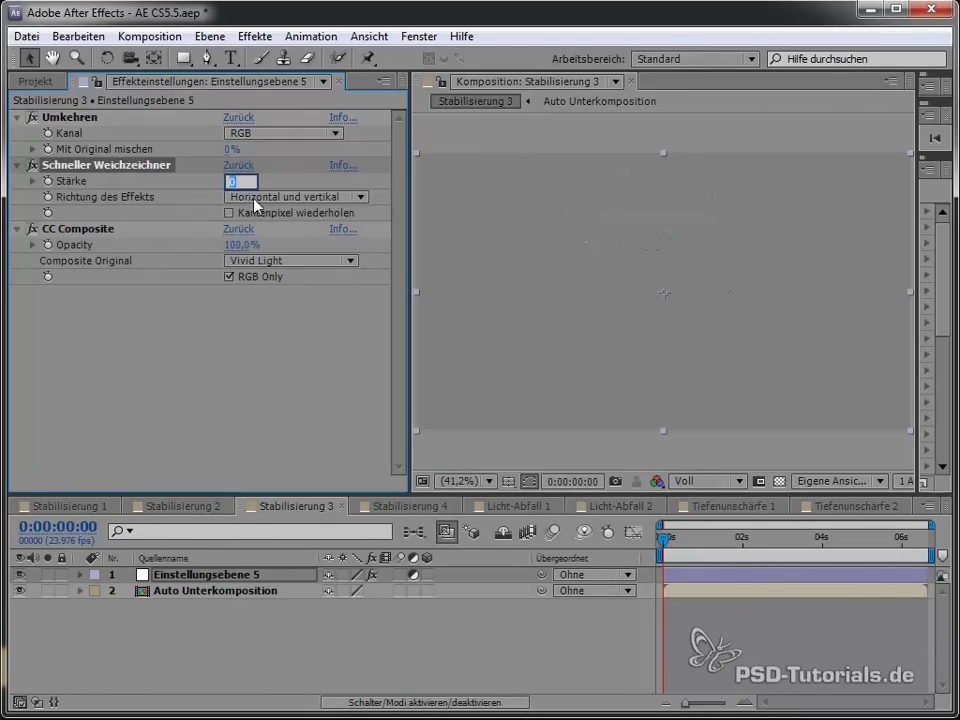
{"action": "type", "text": "5"}
{"action": "key", "text": "Return"}
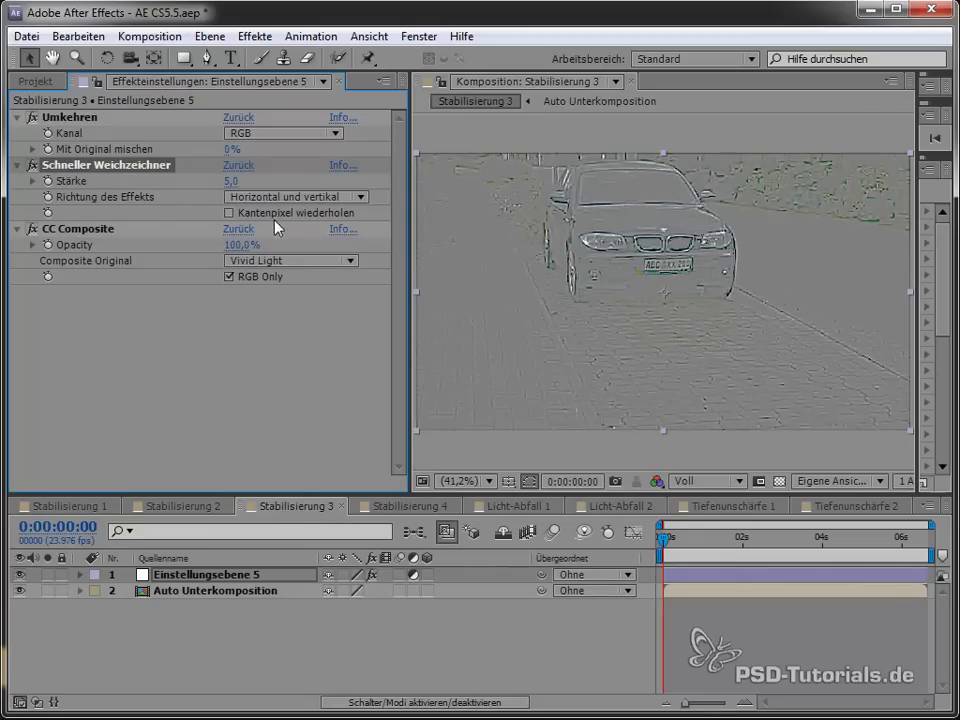
{"action": "left_click", "coordinate": [229, 213]}
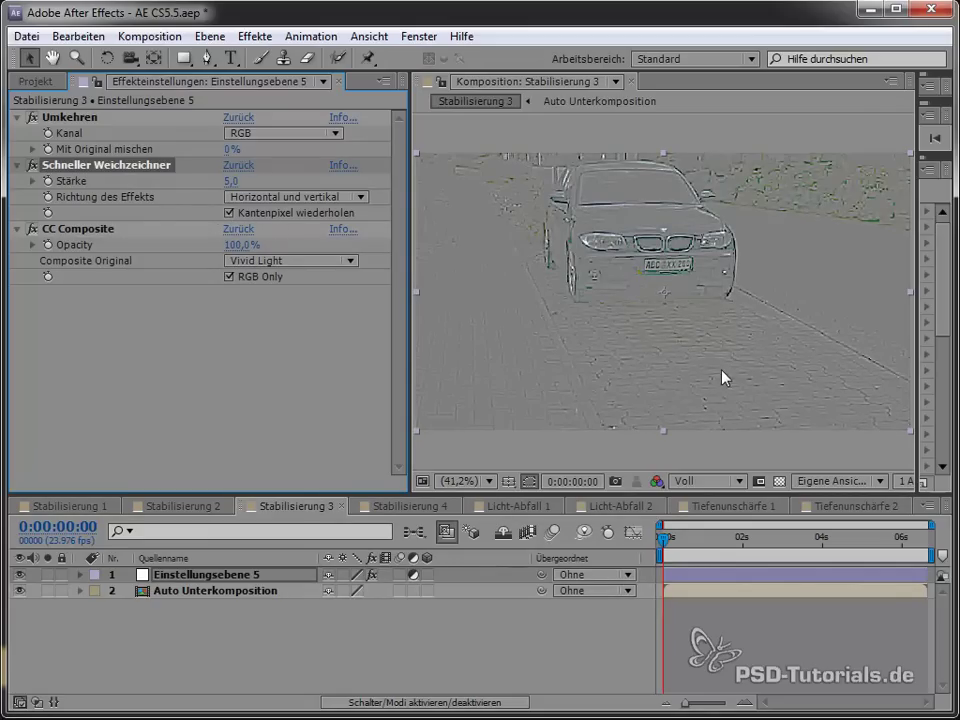
Raise the Schneller Weichzeichner Stärke to about 20
{"action": "scroll", "coordinate": [709, 375], "scroll_direction": "up", "scroll_amount": 5}
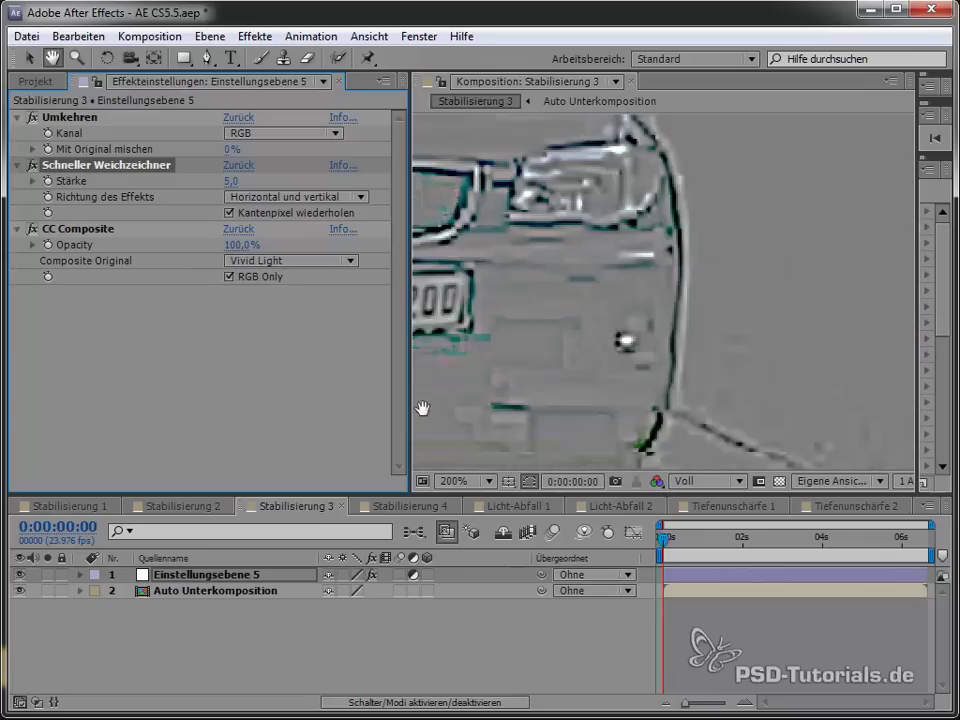
{"action": "key", "text": "v"}
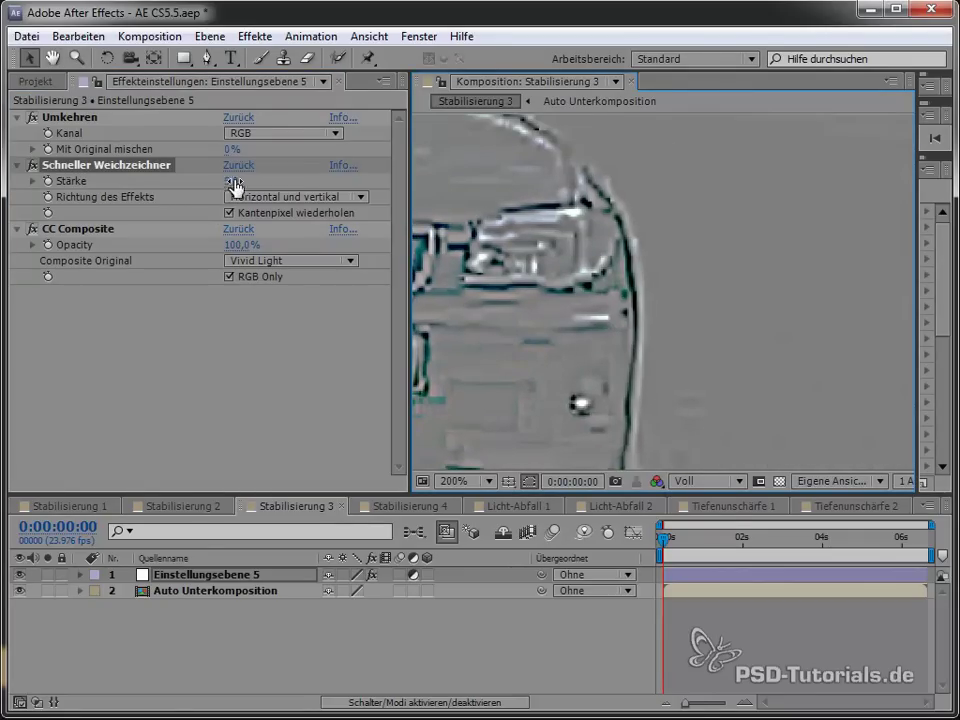
{"action": "left_click_drag", "start_coordinate": [232, 181], "coordinate": [262, 181]}
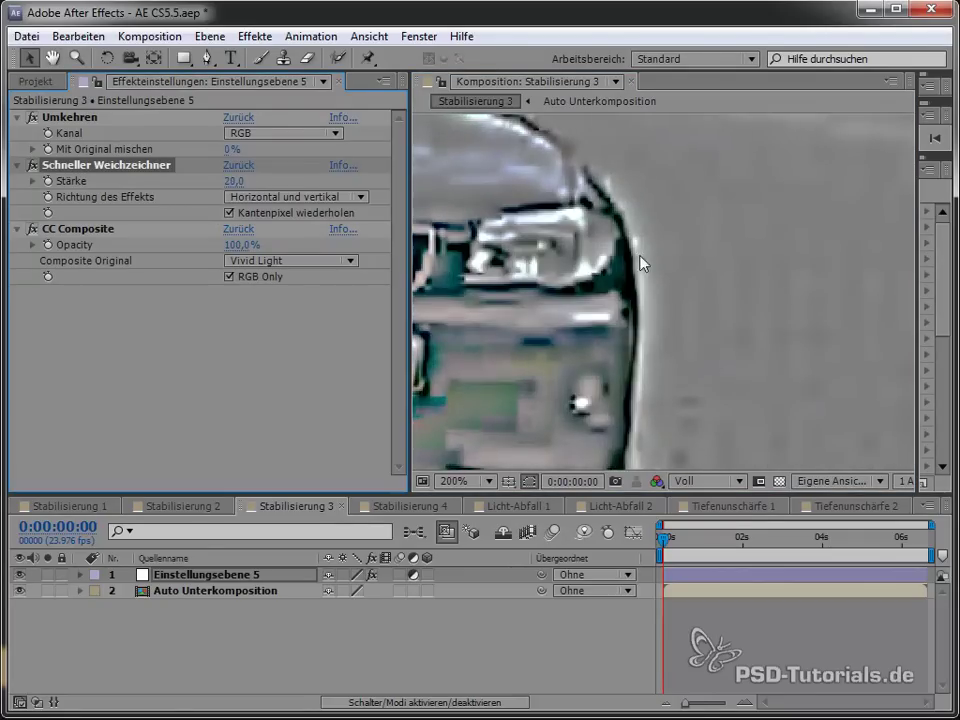
{"action": "scroll", "coordinate": [677, 292], "scroll_direction": "down", "scroll_amount": 4}
{"action": "scroll", "coordinate": [668, 292], "scroll_direction": "up", "scroll_amount": 4}
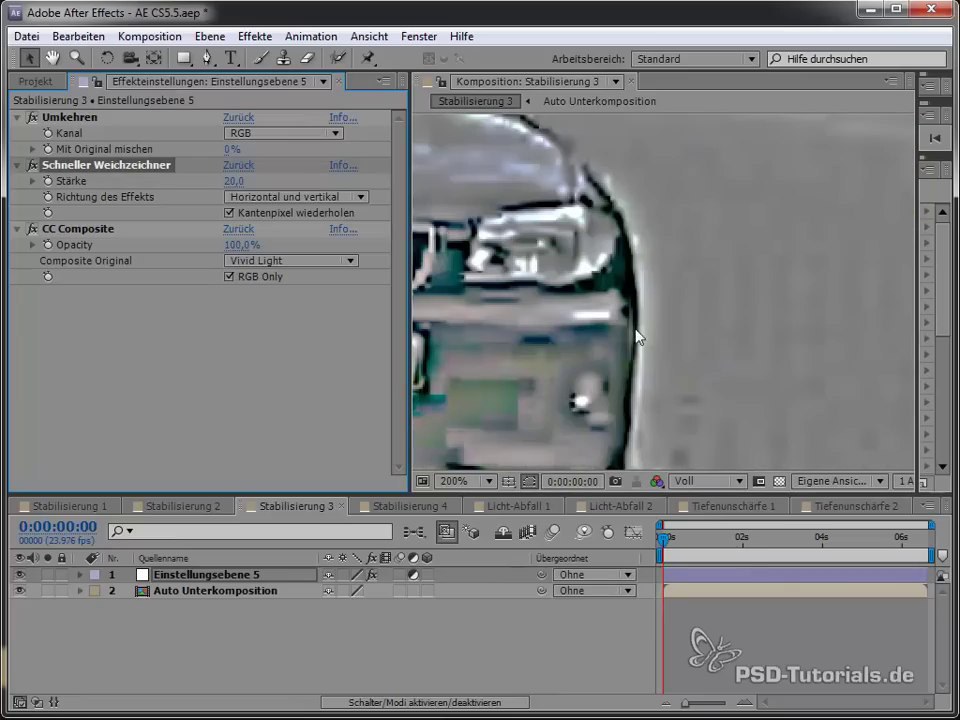
{"action": "scroll", "coordinate": [636, 381], "scroll_direction": "down", "scroll_amount": 2}
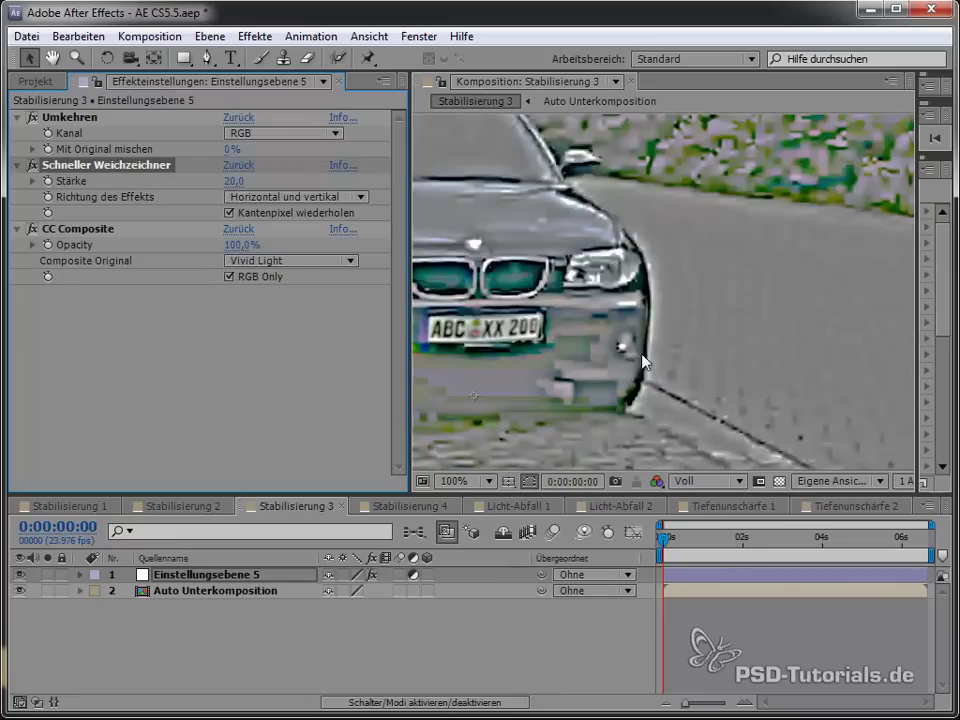
{"action": "scroll", "coordinate": [650, 365], "scroll_direction": "down", "scroll_amount": 2}
{"action": "scroll", "coordinate": [650, 365], "scroll_direction": "up", "scroll_amount": 1}
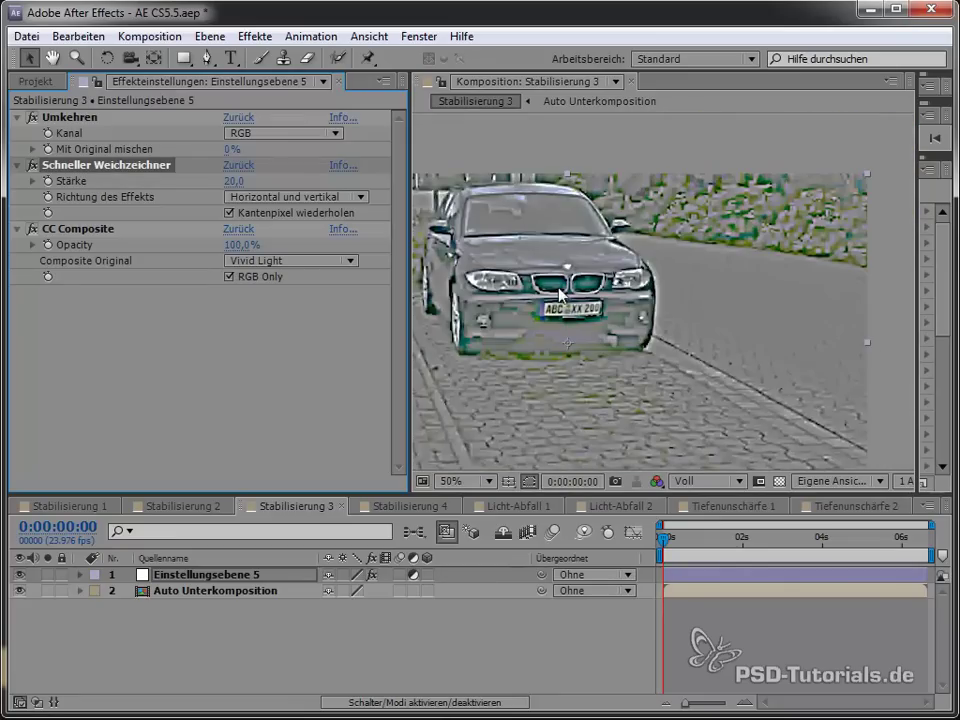
Delete the Schneller Weichzeichner and bring up the Weichzeichnen effects list
{"action": "key", "text": "Delete"}
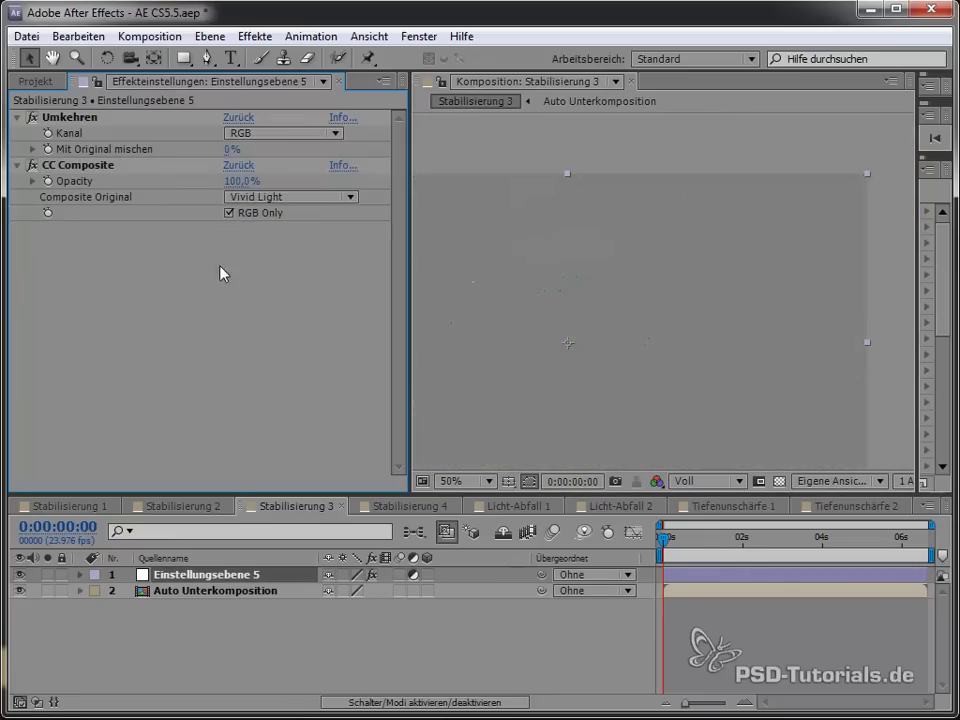
{"action": "right_click", "coordinate": [204, 236]}
{"action": "mouse_move", "coordinate": [400, 715]}
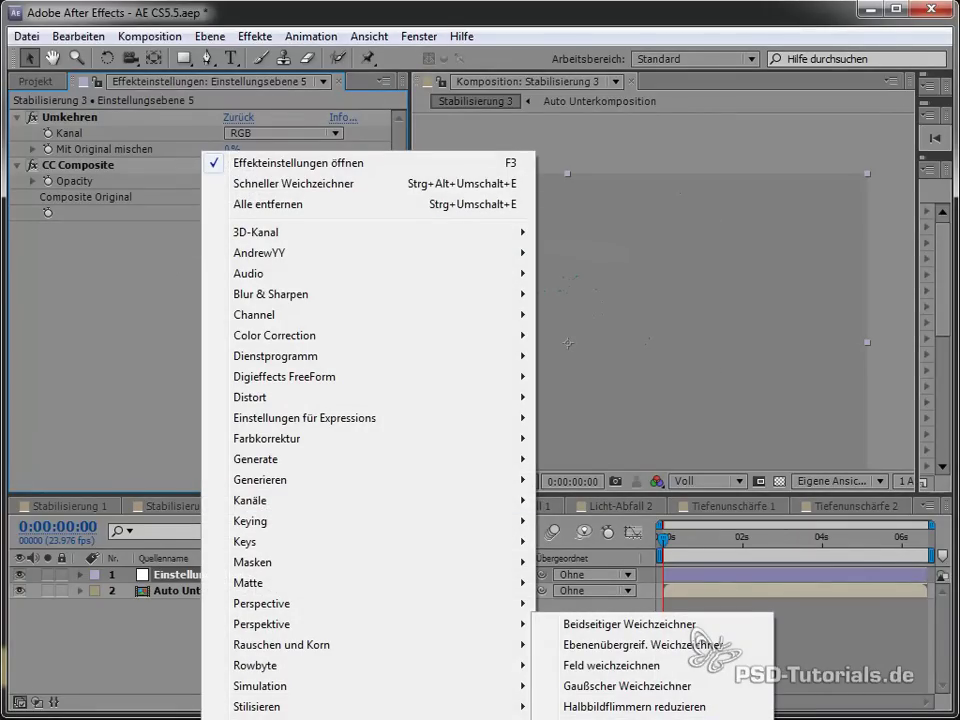
Add Selektiver Weichzeichner above CC Composite and set its Radius to 5,0
{"action": "left_click", "coordinate": [630, 712]}
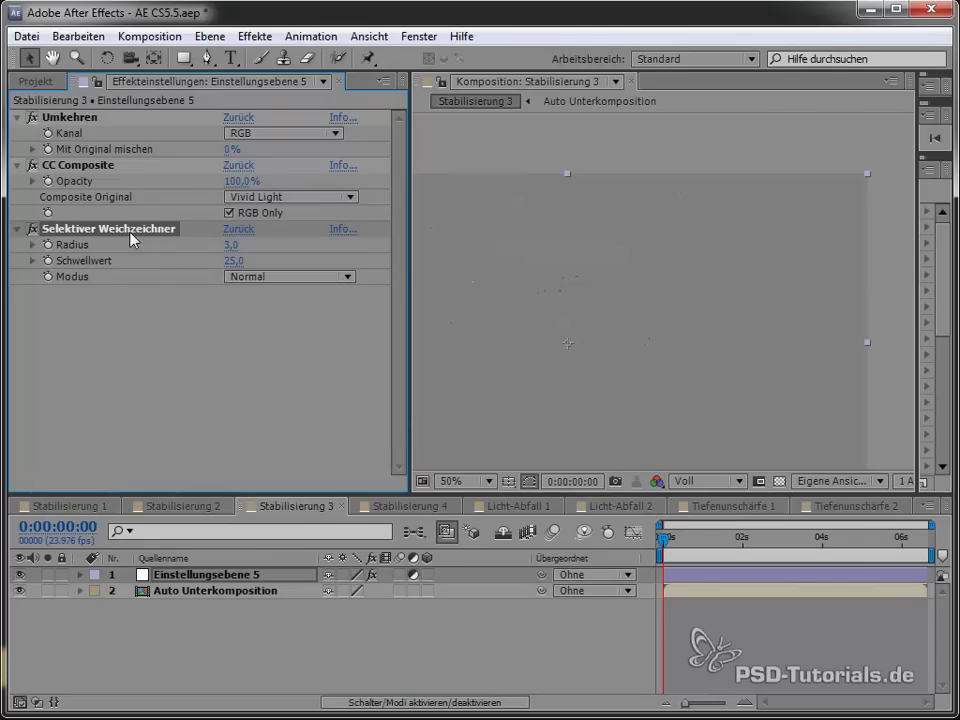
{"action": "left_click_drag", "start_coordinate": [130, 234], "coordinate": [144, 176]}
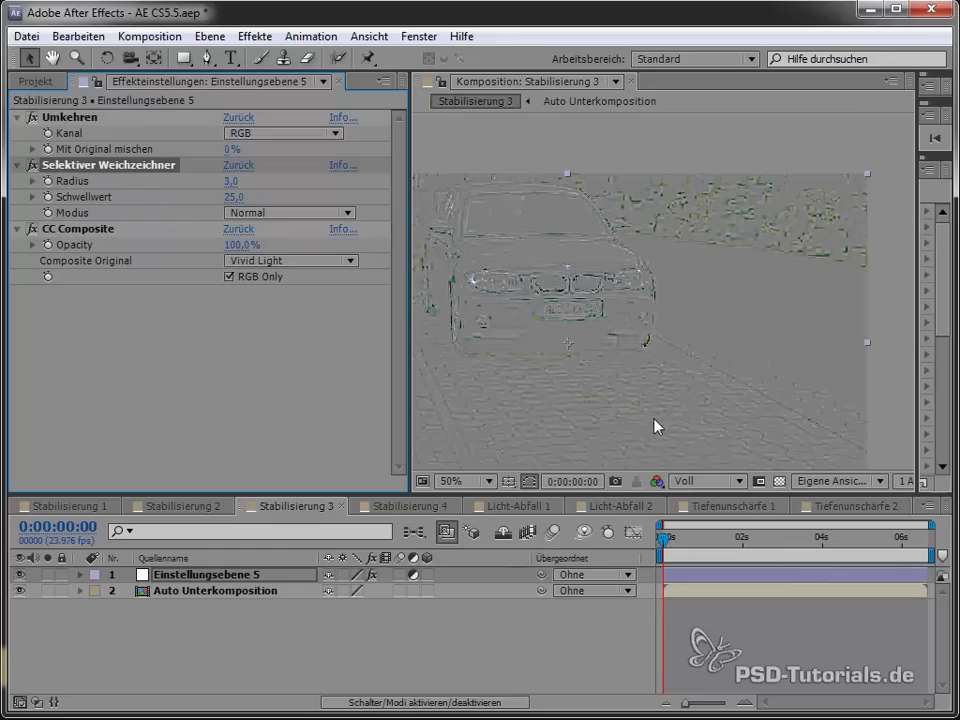
{"action": "scroll", "coordinate": [655, 427], "scroll_direction": "up", "scroll_amount": 4}
{"action": "scroll", "coordinate": [628, 251], "scroll_direction": "down", "scroll_amount": 2}
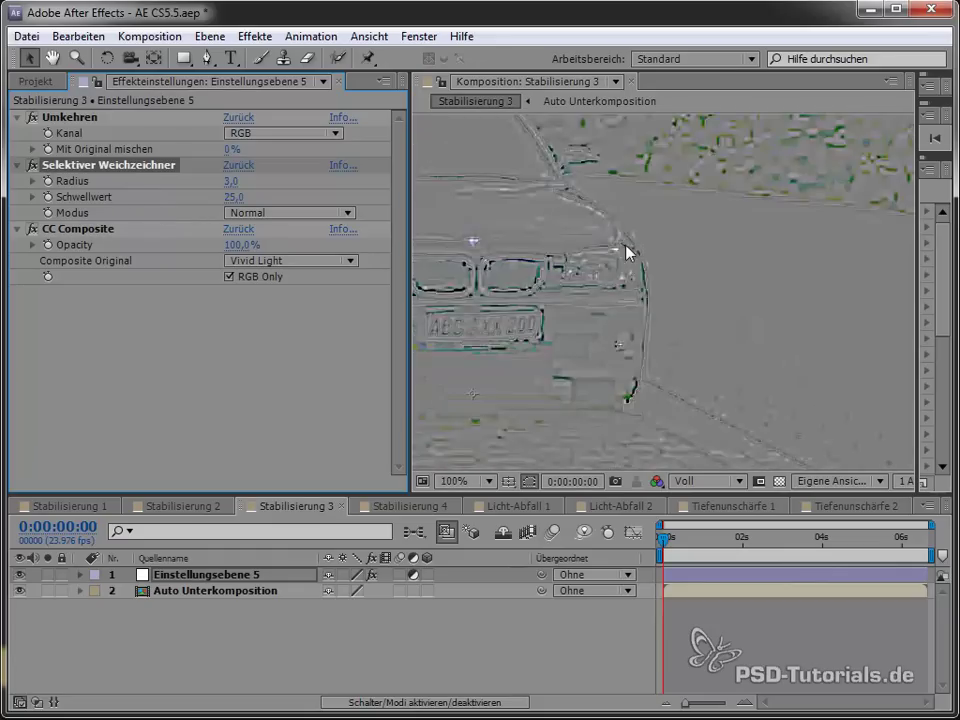
{"action": "scroll", "coordinate": [583, 324], "scroll_direction": "down", "scroll_amount": 2}
{"action": "scroll", "coordinate": [526, 313], "scroll_direction": "up", "scroll_amount": 2}
{"action": "left_click", "coordinate": [231, 181]}
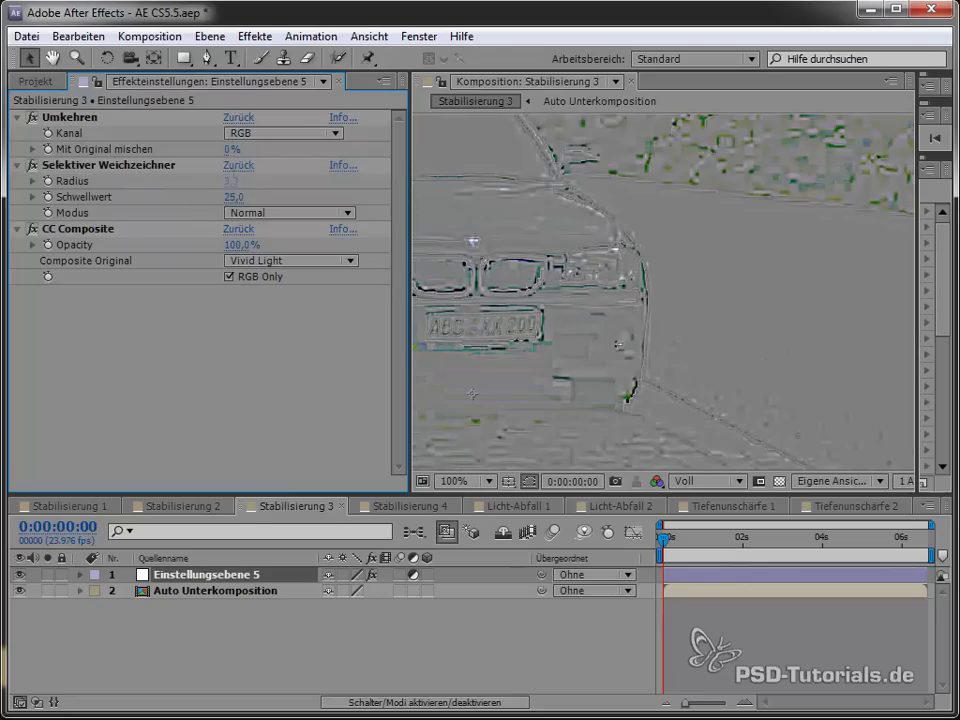
{"action": "type", "text": "5"}
{"action": "key", "text": "Return"}
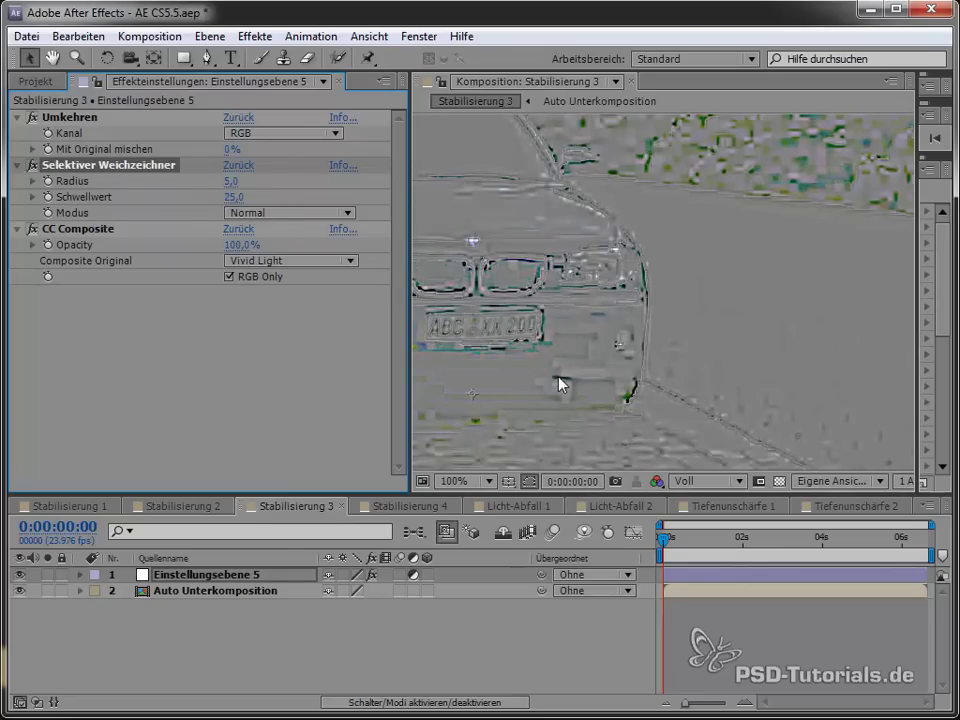
Set Einstellungsebene 5's blend mode to Ineinander kopieren
{"action": "left_click", "coordinate": [373, 701]}
{"action": "left_click", "coordinate": [387, 582]}
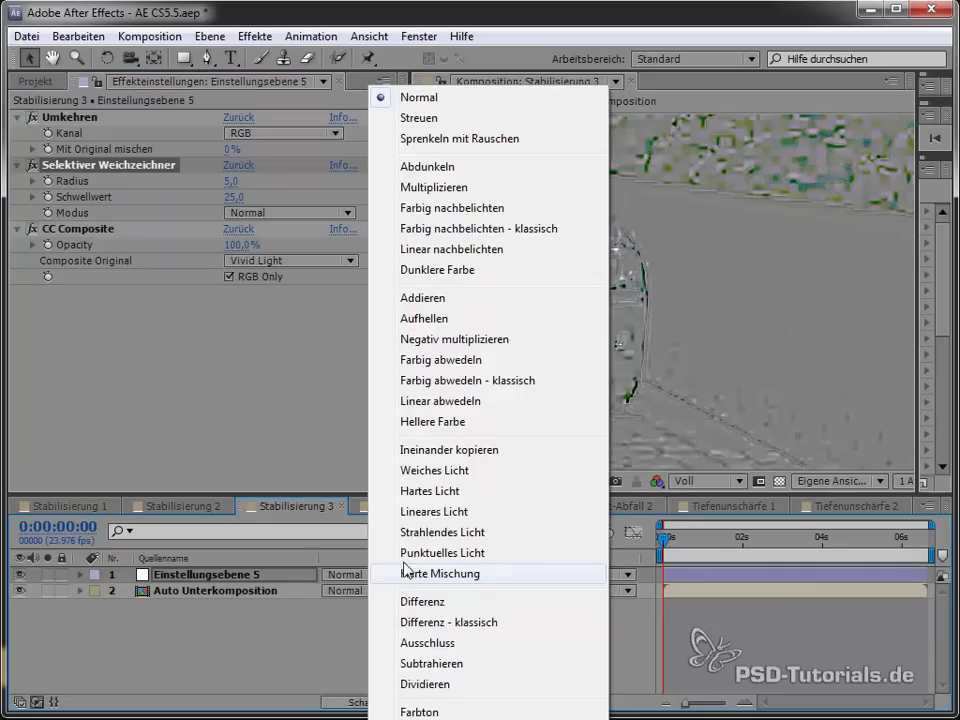
{"action": "left_click", "coordinate": [462, 447]}
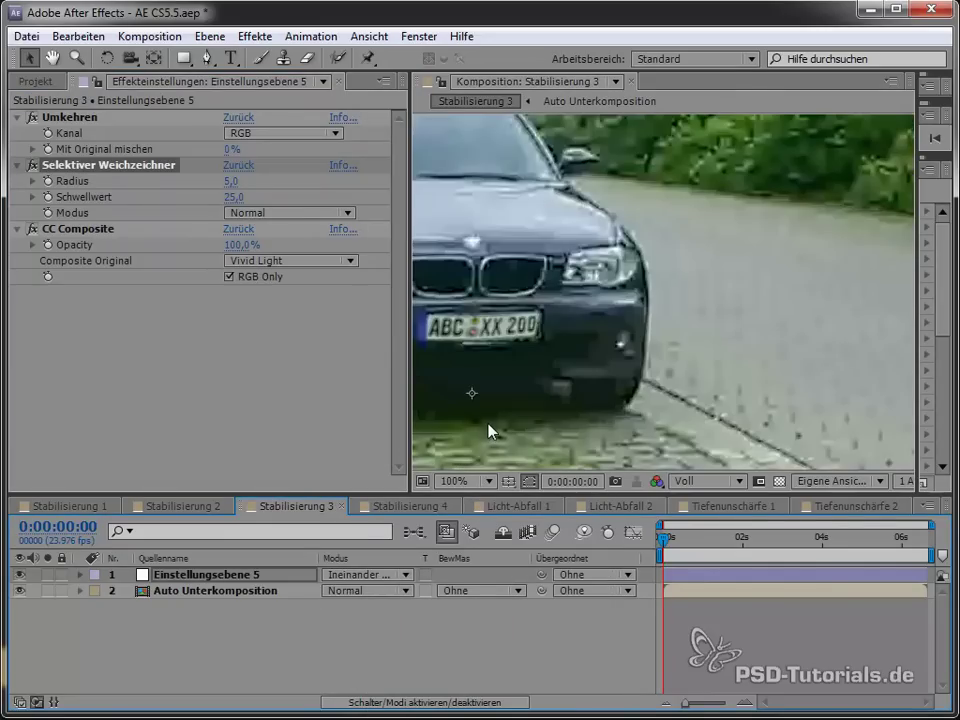
Fit the comp in the viewer at 0:00:03:09 and compare with the adjustment layer hidden and shown
{"action": "key", "text": "comma"}
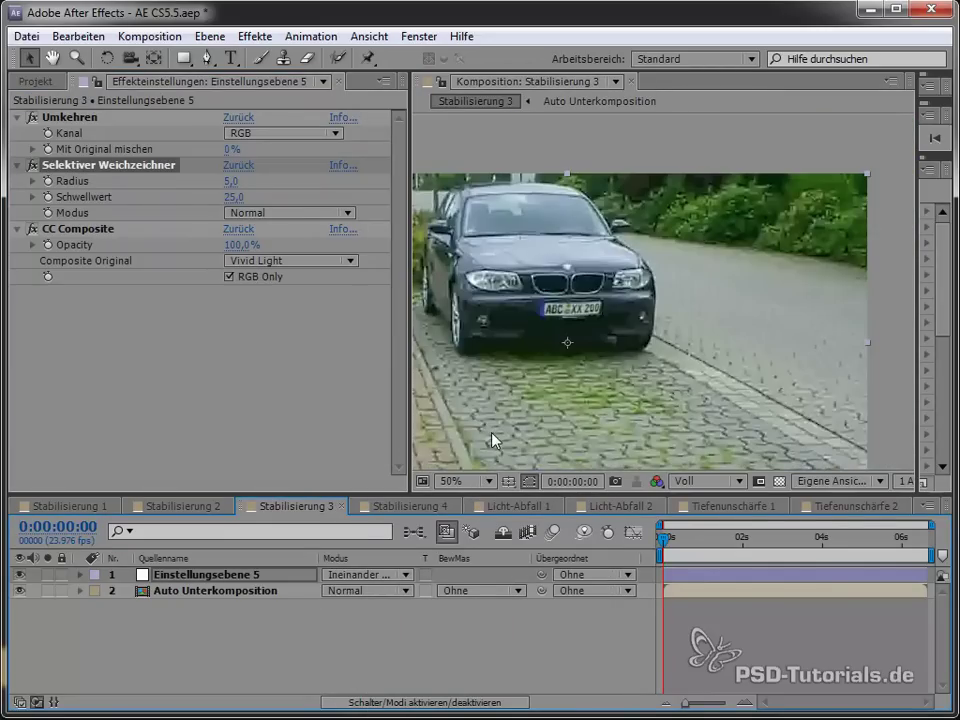
{"action": "left_click", "coordinate": [461, 481]}
{"action": "left_click", "coordinate": [472, 499]}
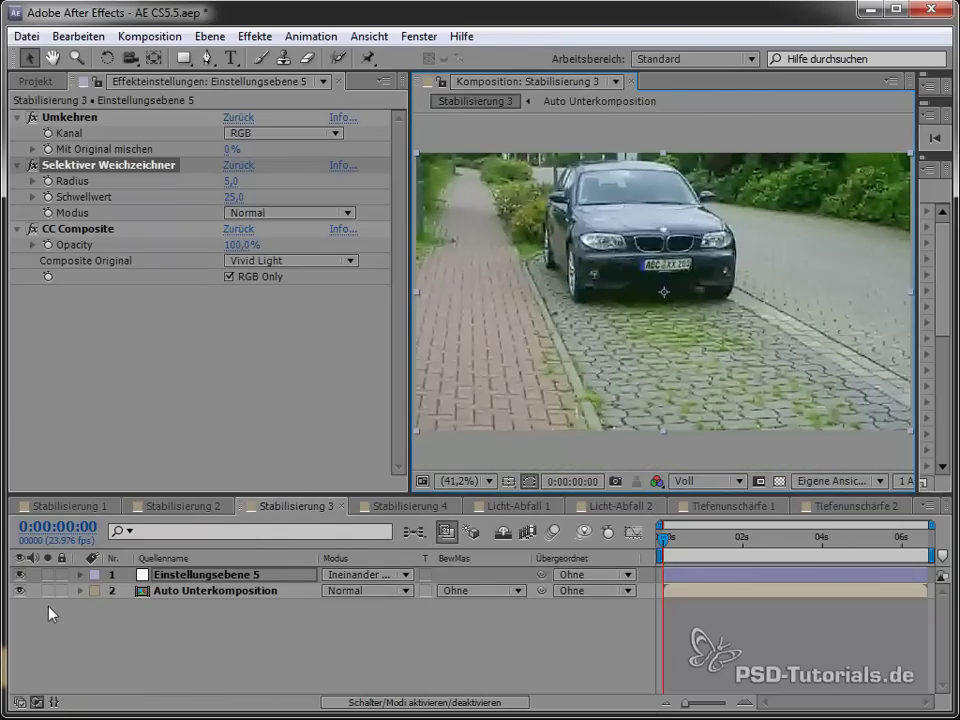
{"action": "left_click", "coordinate": [22, 580]}
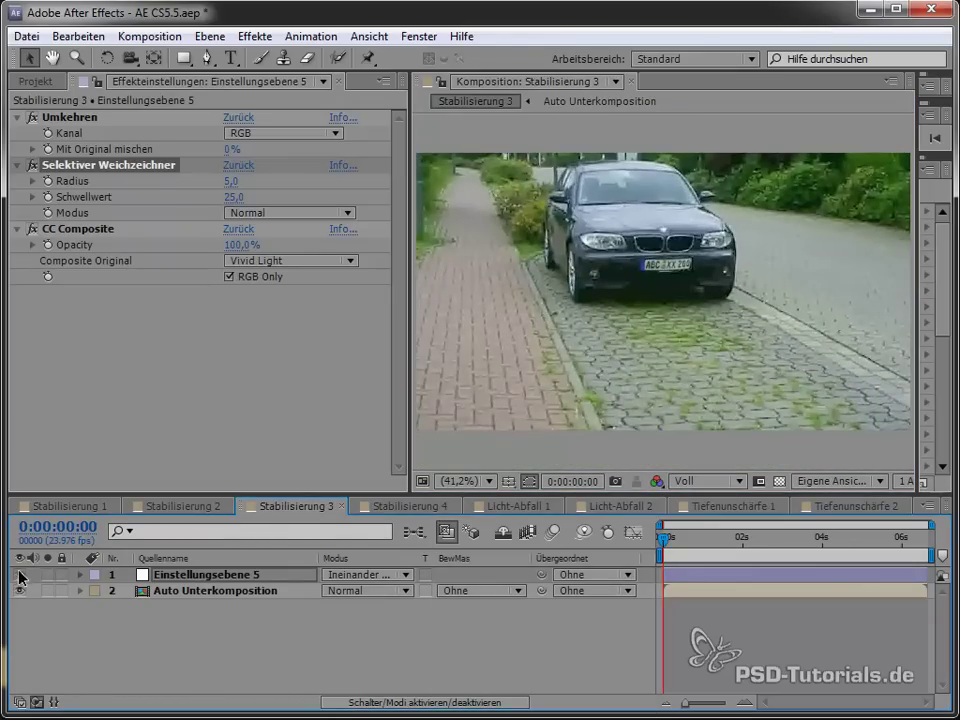
{"action": "left_click", "coordinate": [797, 546]}
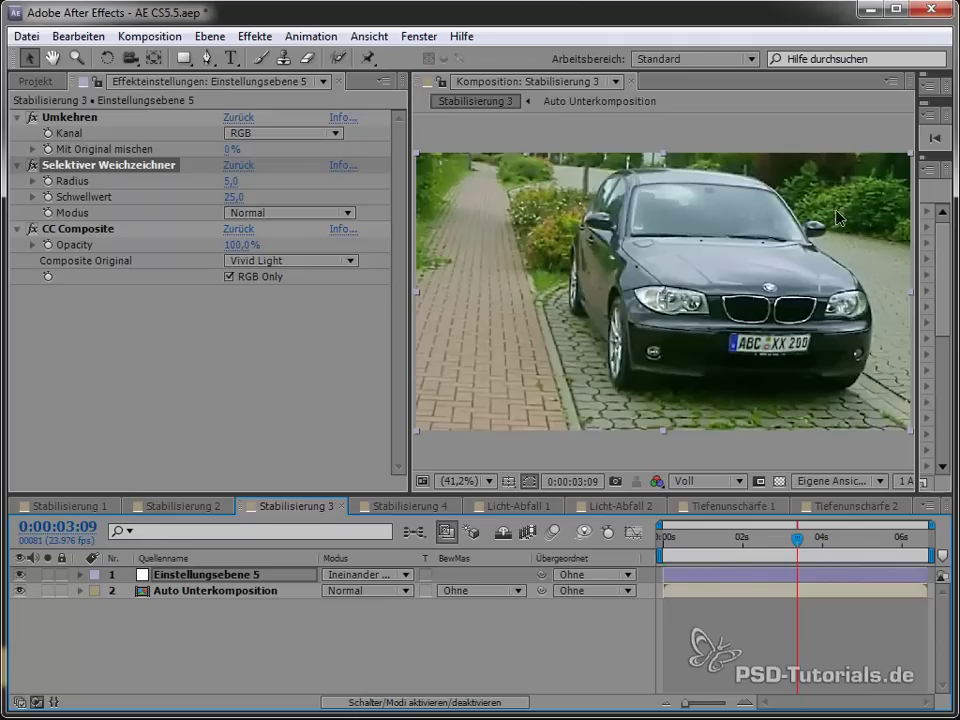
{"action": "left_click", "coordinate": [18, 575]}
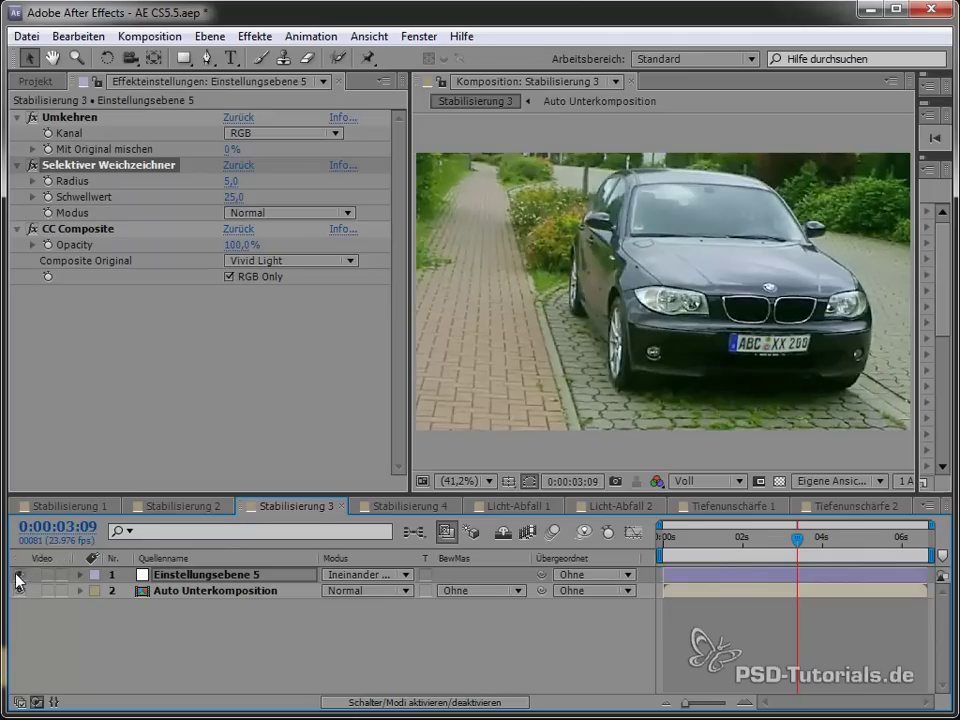
{"action": "left_click", "coordinate": [18, 575]}
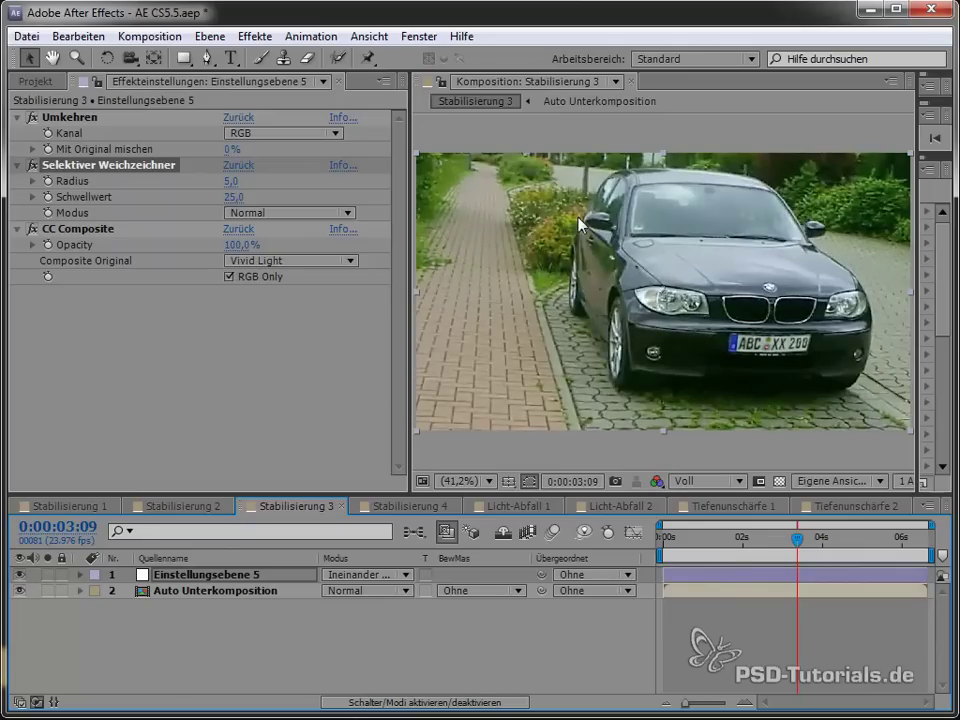
{"action": "left_click", "coordinate": [603, 494]}
{"action": "left_click", "coordinate": [19, 575]}
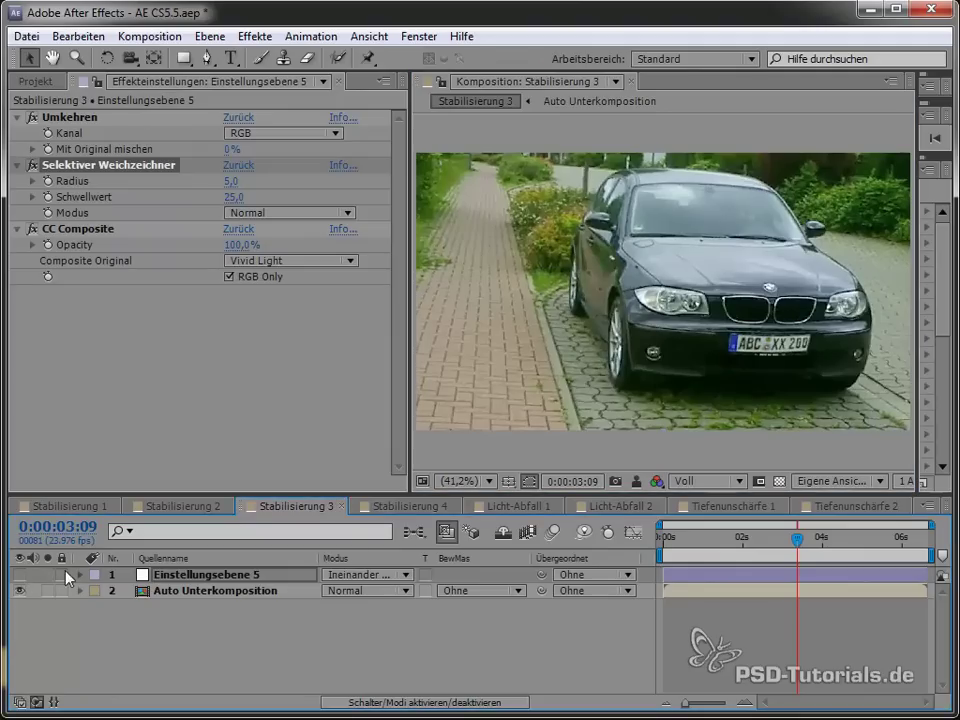
{"action": "left_click", "coordinate": [637, 483]}
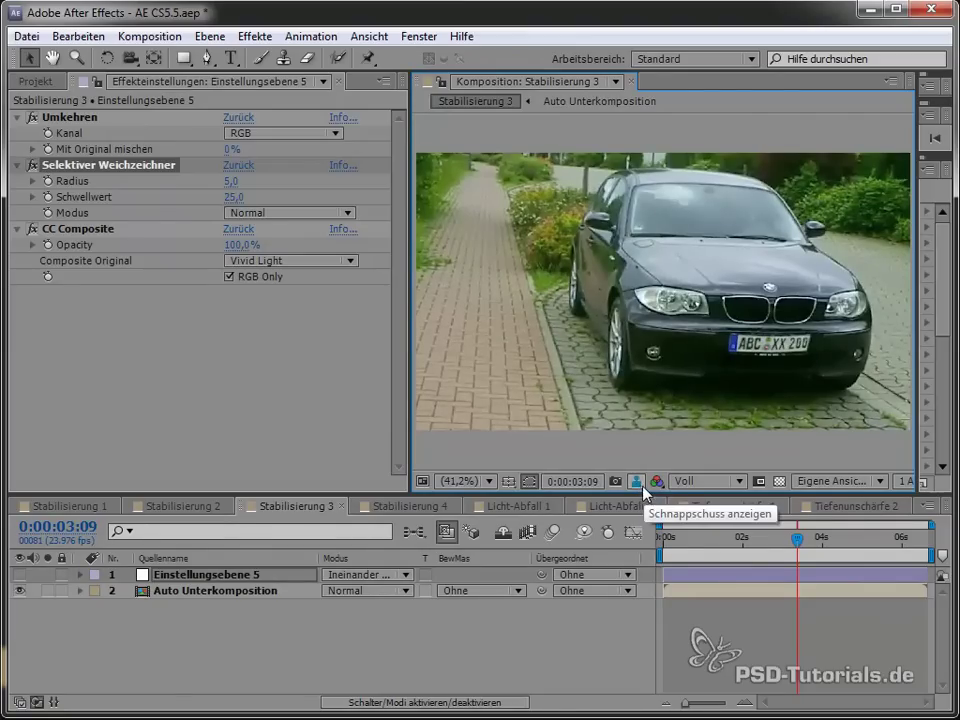
{"action": "left_click", "coordinate": [19, 575]}
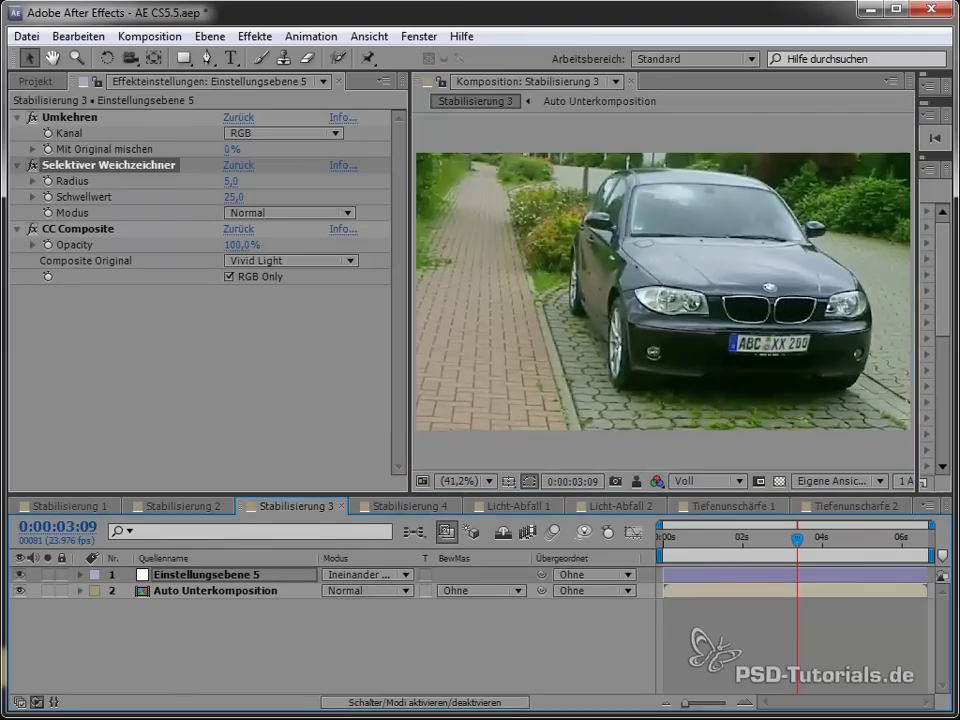
Add a new adjustment layer, Einstellungsebene 6, from the timeline's context menu
{"action": "right_click", "coordinate": [231, 620]}
{"action": "mouse_move", "coordinate": [396, 634]}
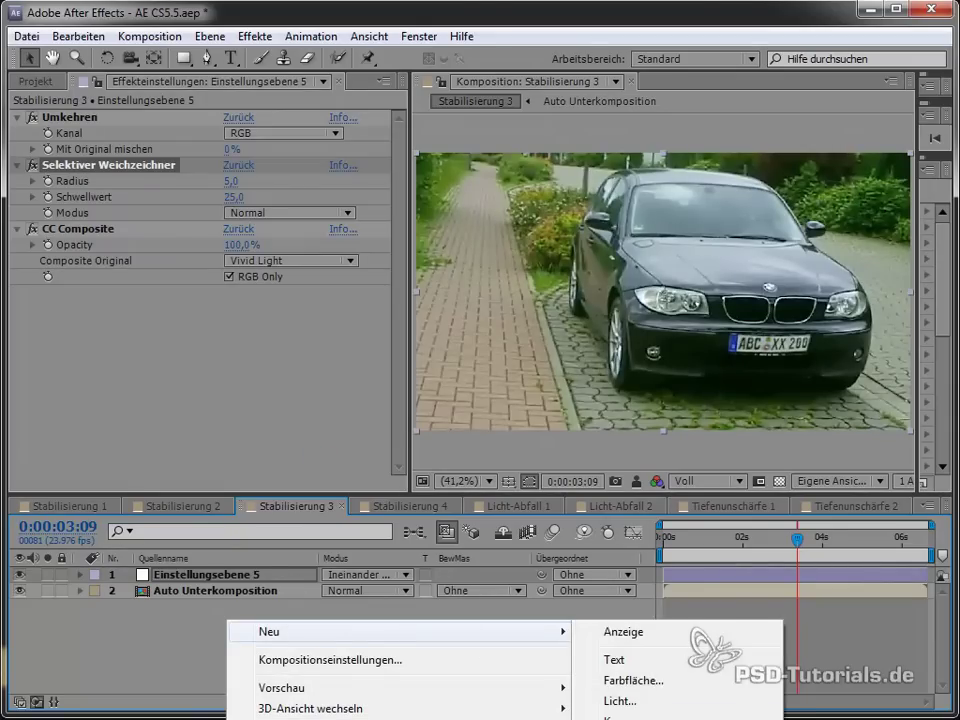
{"action": "left_click", "coordinate": [630, 715]}
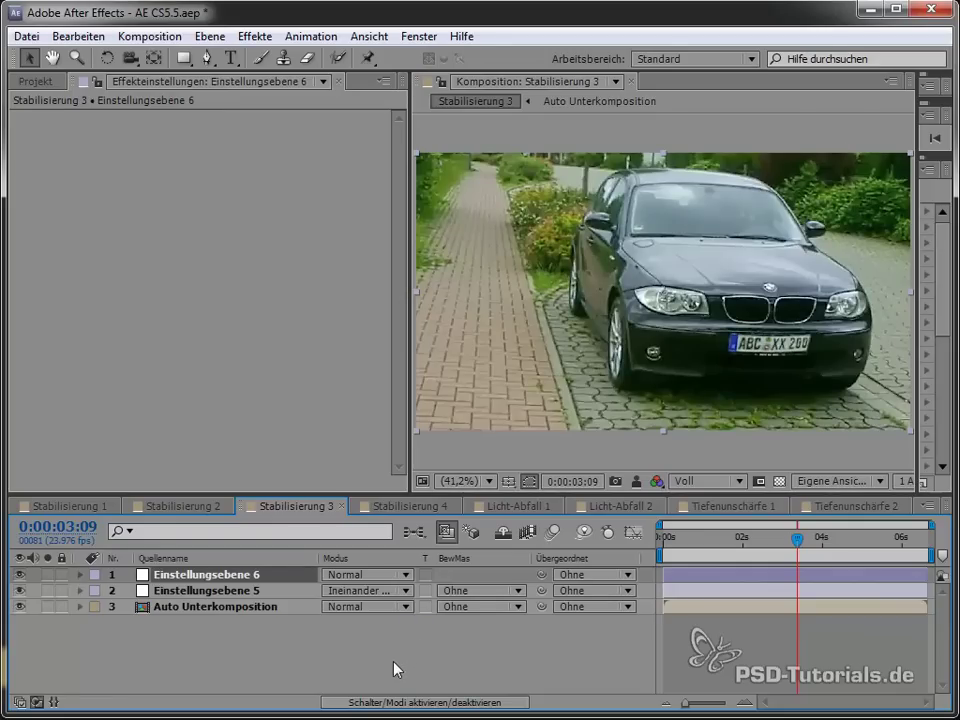
Apply SA Color Finesse 3 to the adjustment layer and open its full grading interface
{"action": "left_click", "coordinate": [255, 36]}
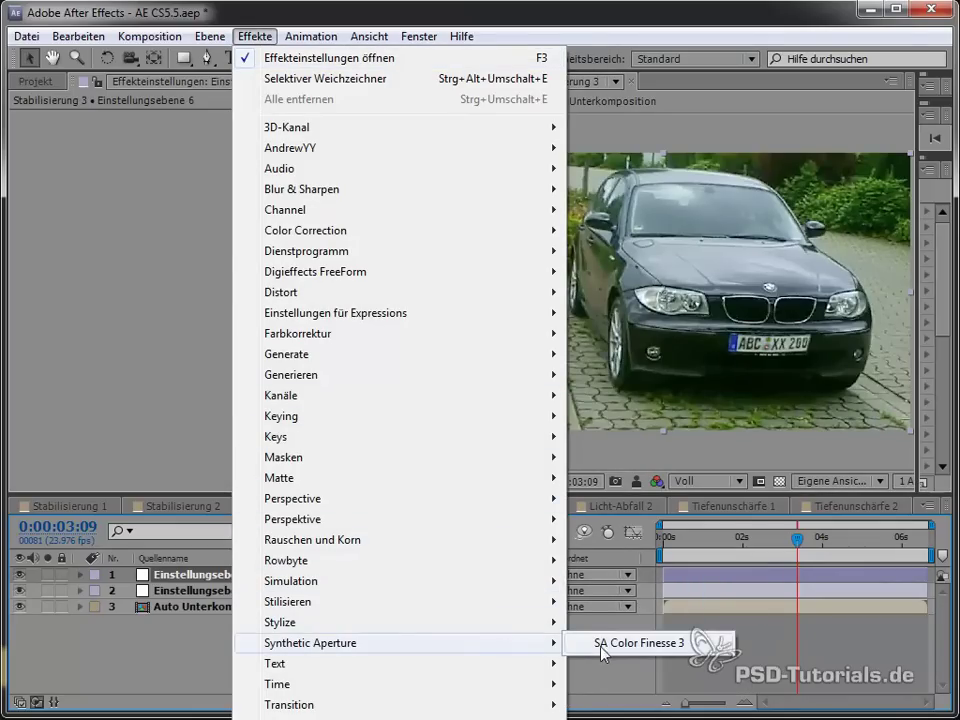
{"action": "left_click", "coordinate": [604, 648]}
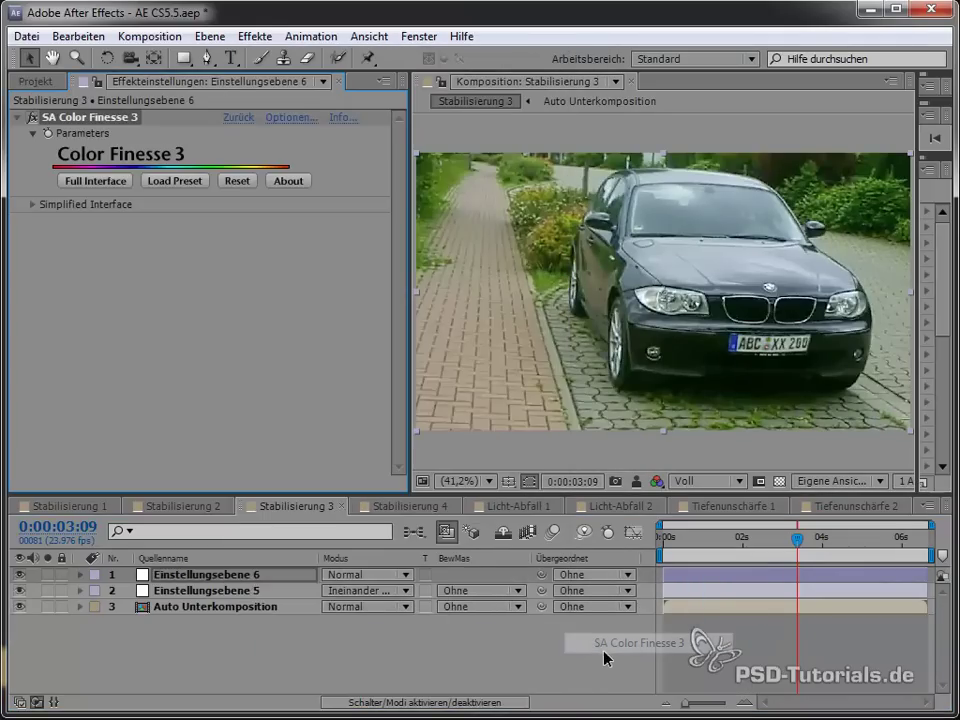
{"action": "left_click", "coordinate": [100, 181]}
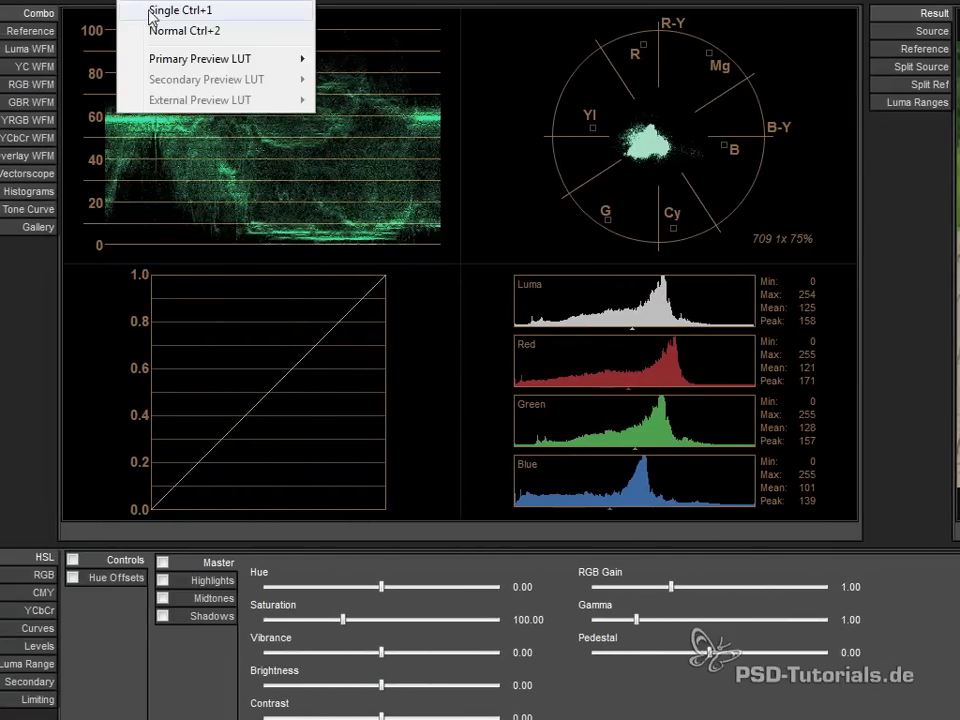
Switch the Color Finesse viewer to a single large view of the car footage
{"action": "left_click", "coordinate": [146, 11]}
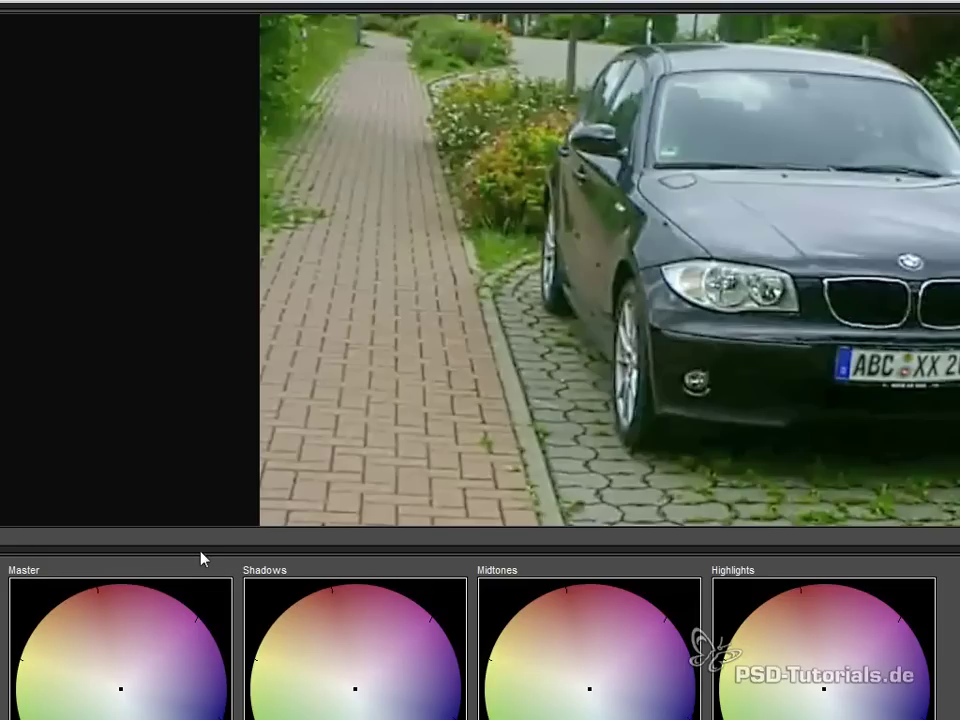
Push the Master wheel toward magenta and shift the Shadows and Midtones wheels off neutral
{"action": "mouse_move", "coordinate": [123, 688]}
{"action": "left_mouse_down"}
{"action": "mouse_move", "coordinate": [138, 647]}
{"action": "mouse_move", "coordinate": [213, 716]}
{"action": "mouse_move", "coordinate": [153, 717]}
{"action": "left_mouse_up"}
{"action": "left_click_drag", "start_coordinate": [155, 717], "coordinate": [151, 719]}
{"action": "left_click_drag", "start_coordinate": [356, 689], "coordinate": [411, 713]}
{"action": "mouse_move", "coordinate": [591, 690]}
{"action": "left_mouse_down"}
{"action": "mouse_move", "coordinate": [553, 666]}
{"action": "mouse_move", "coordinate": [551, 680]}
{"action": "mouse_move", "coordinate": [559, 653]}
{"action": "left_mouse_up"}
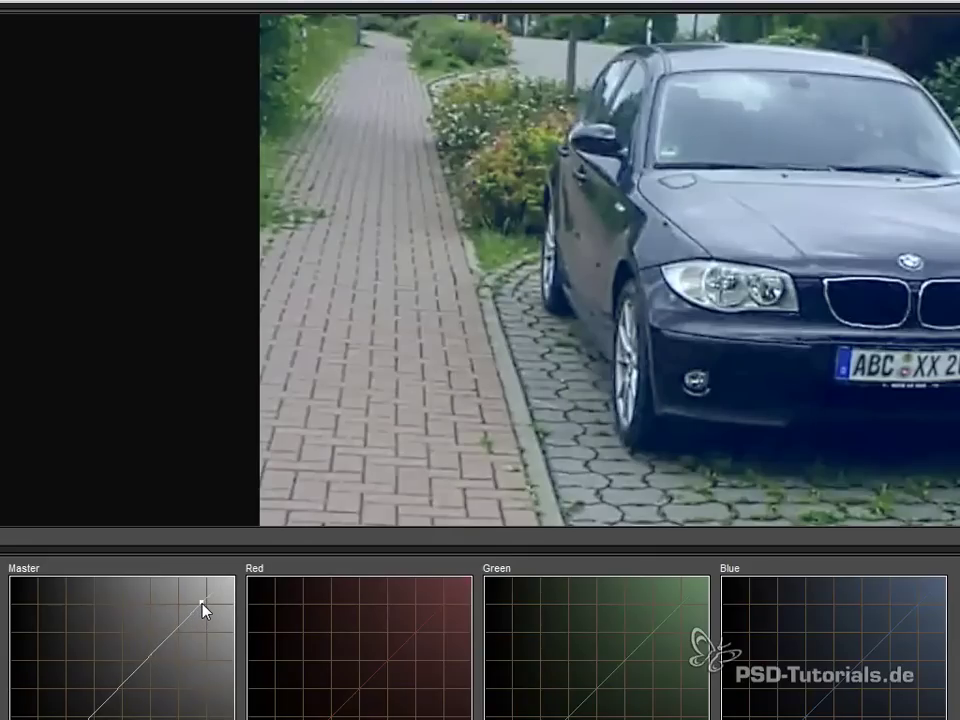
Bend the Master curve to darken the shadows and add contrast to the car footage
{"action": "left_click_drag", "start_coordinate": [200, 617], "coordinate": [192, 602]}
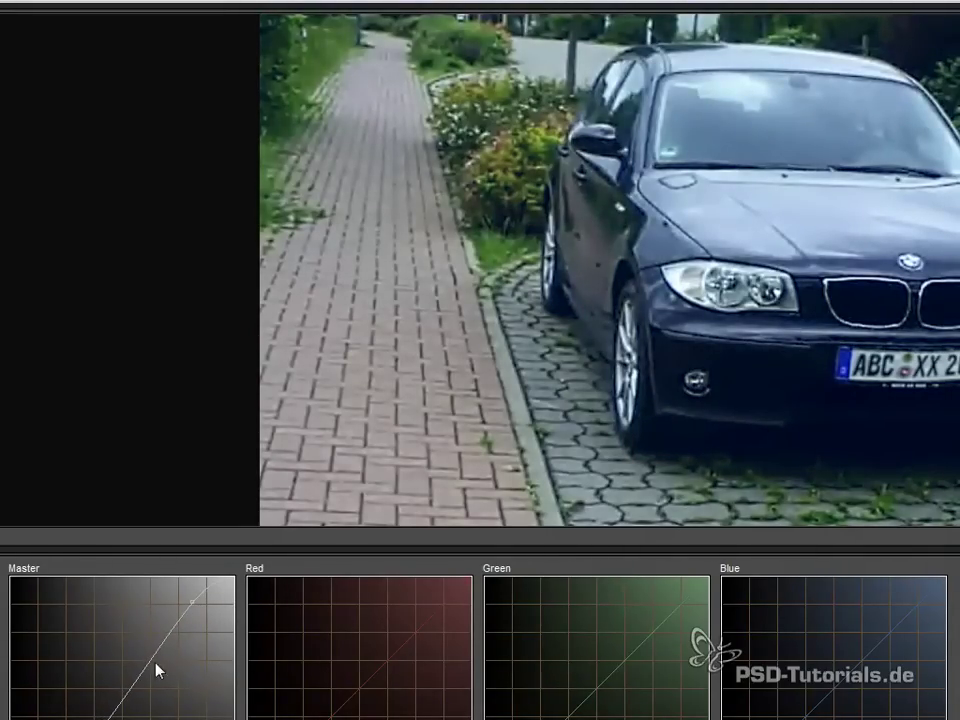
{"action": "left_click_drag", "start_coordinate": [184, 615], "coordinate": [183, 611]}
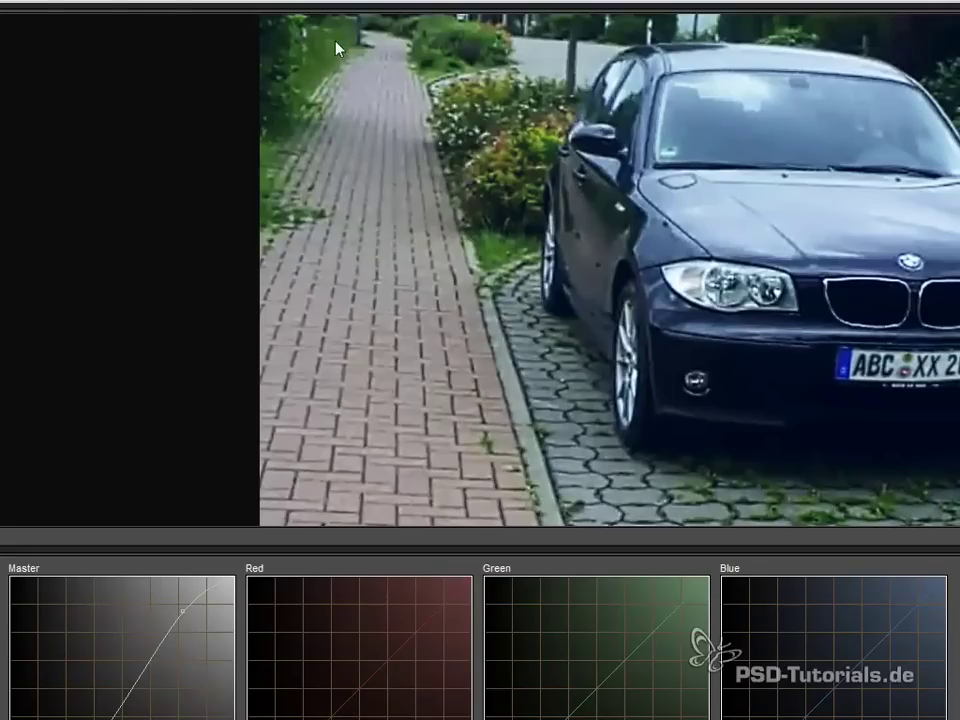
{"action": "left_click_drag", "start_coordinate": [114, 715], "coordinate": [148, 715]}
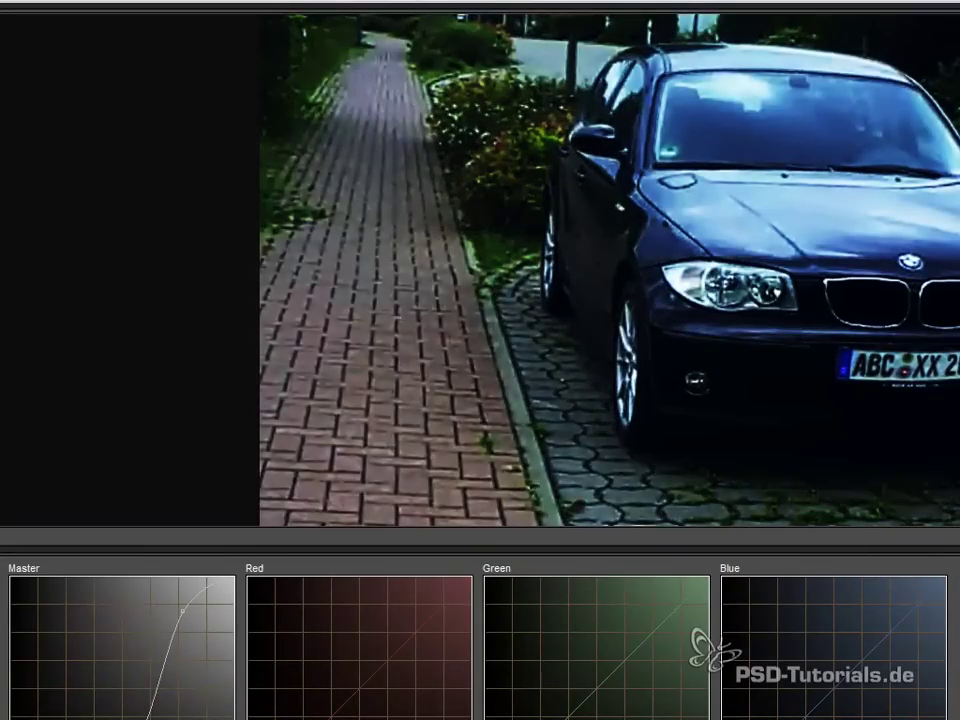
{"action": "left_click_drag", "start_coordinate": [148, 715], "coordinate": [148, 719]}
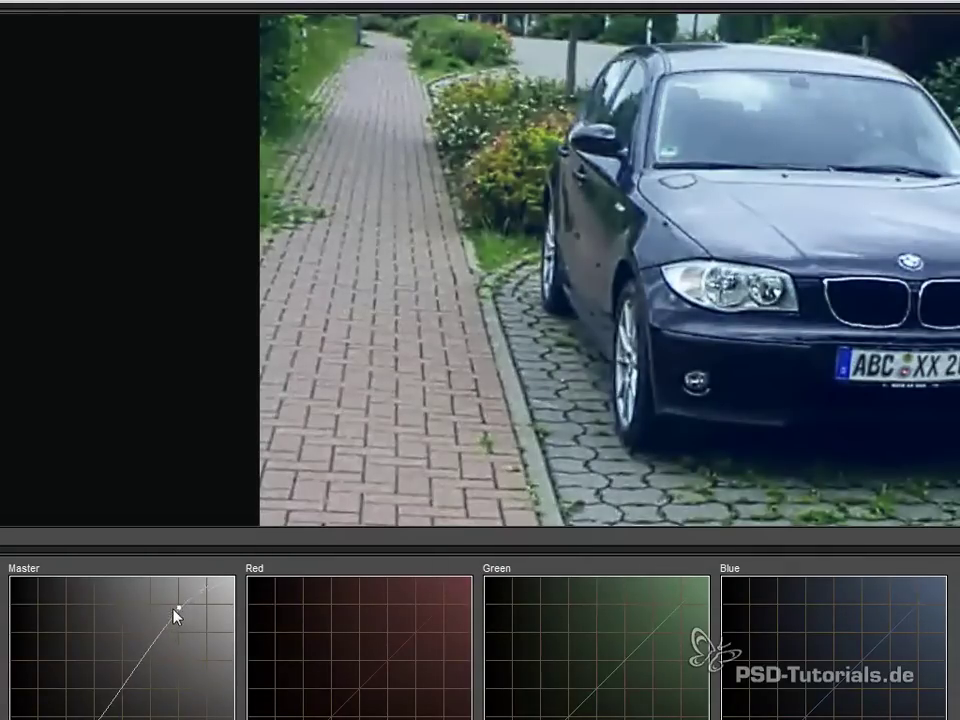
{"action": "left_click_drag", "start_coordinate": [173, 608], "coordinate": [141, 605]}
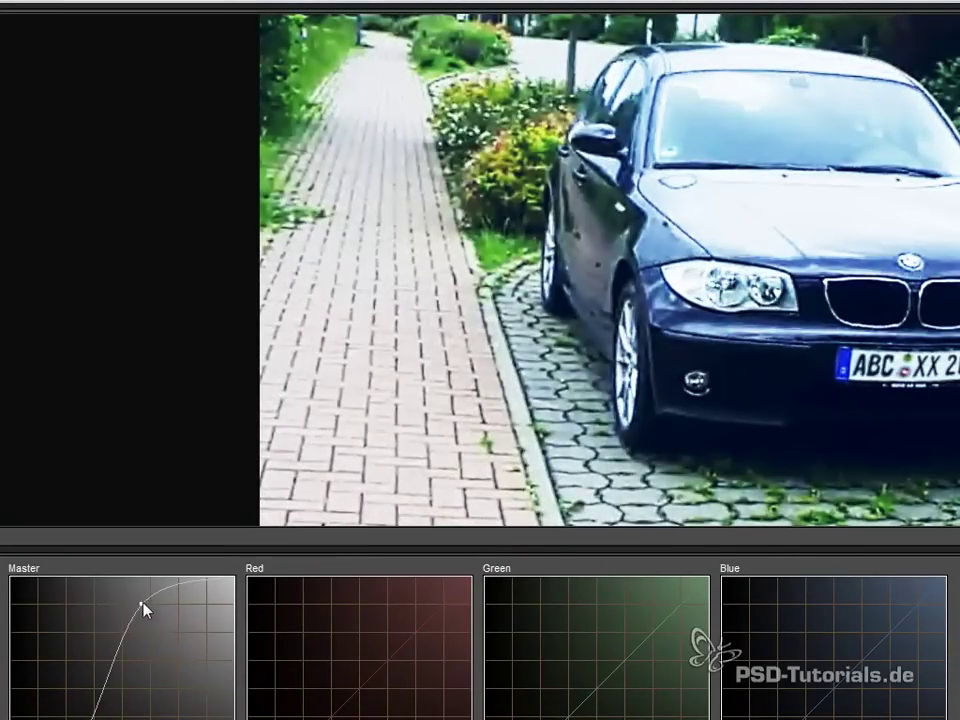
{"action": "left_click_drag", "start_coordinate": [145, 607], "coordinate": [184, 613]}
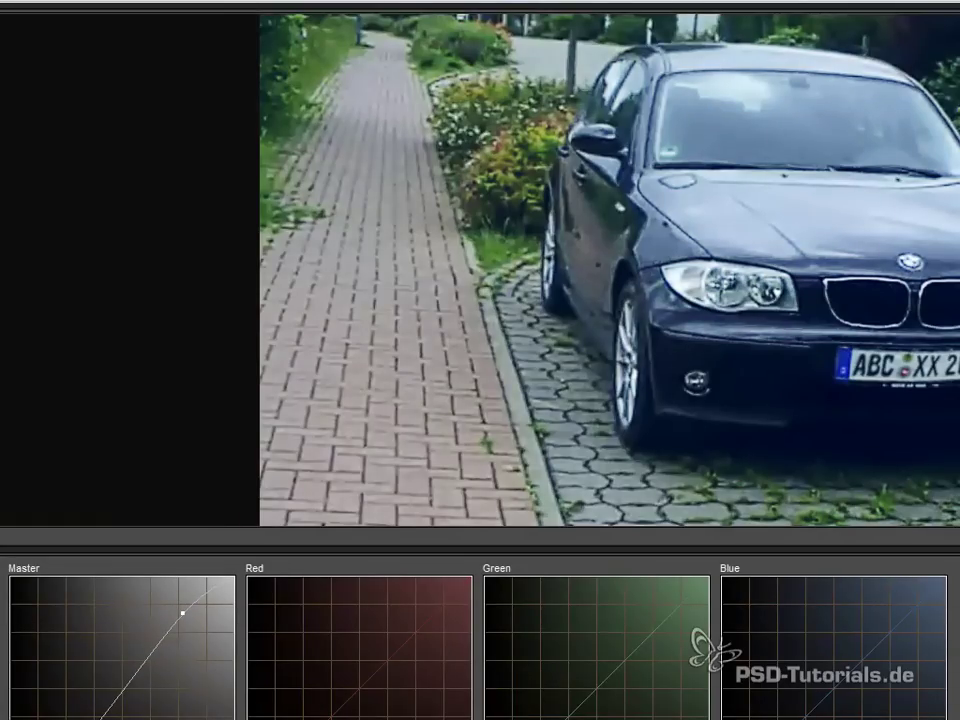
{"action": "left_click_drag", "start_coordinate": [110, 705], "coordinate": [125, 712]}
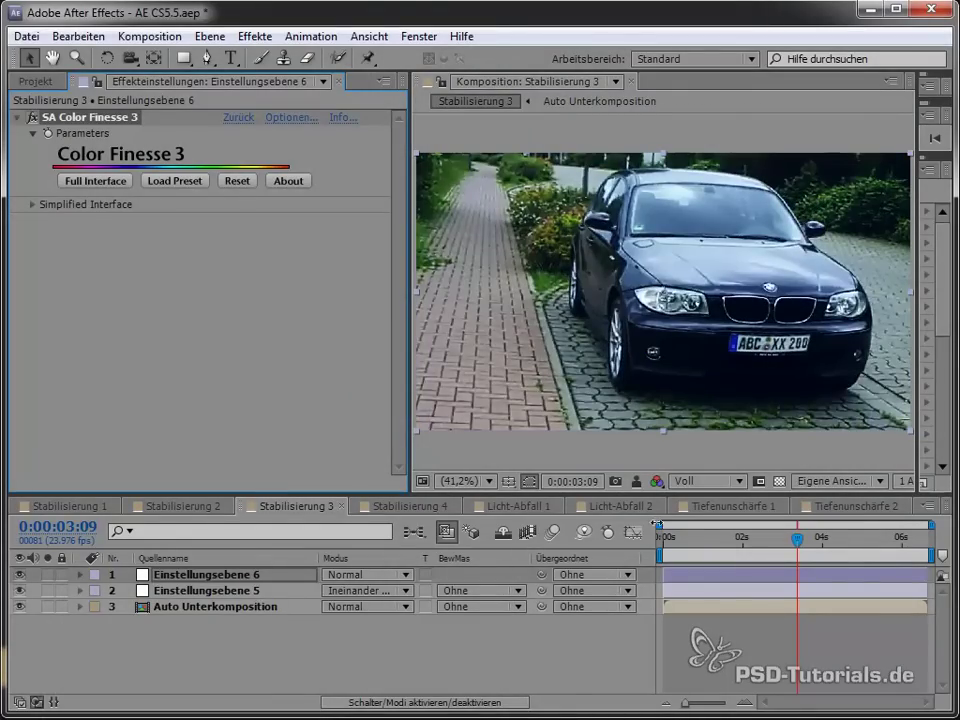
{"action": "left_click", "coordinate": [724, 652]}
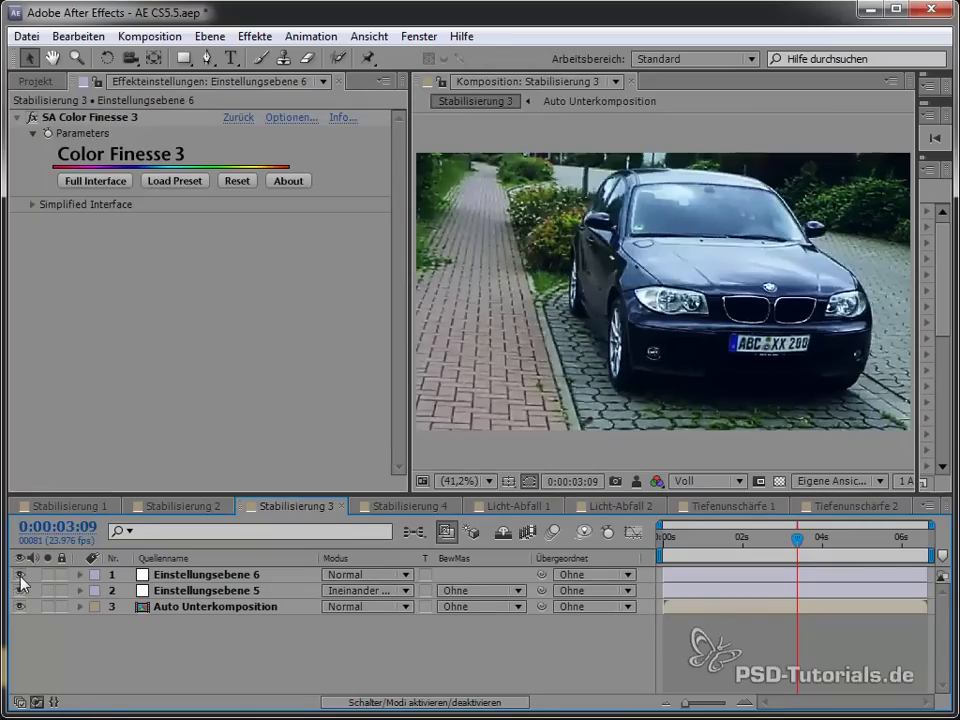
{"action": "left_click", "coordinate": [768, 549]}
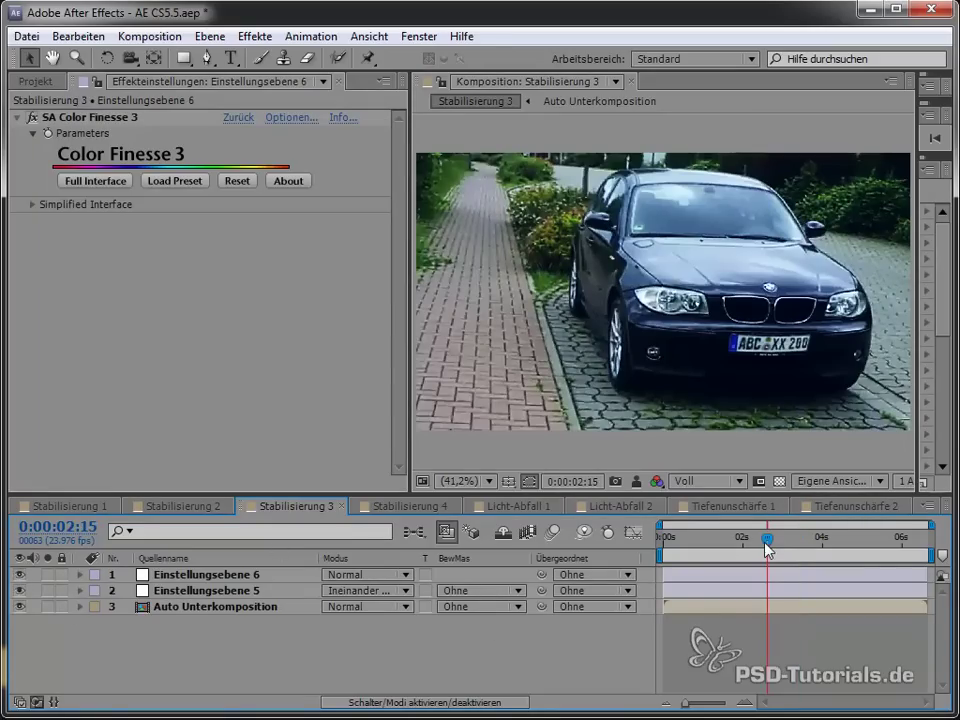
{"action": "left_click", "coordinate": [752, 549]}
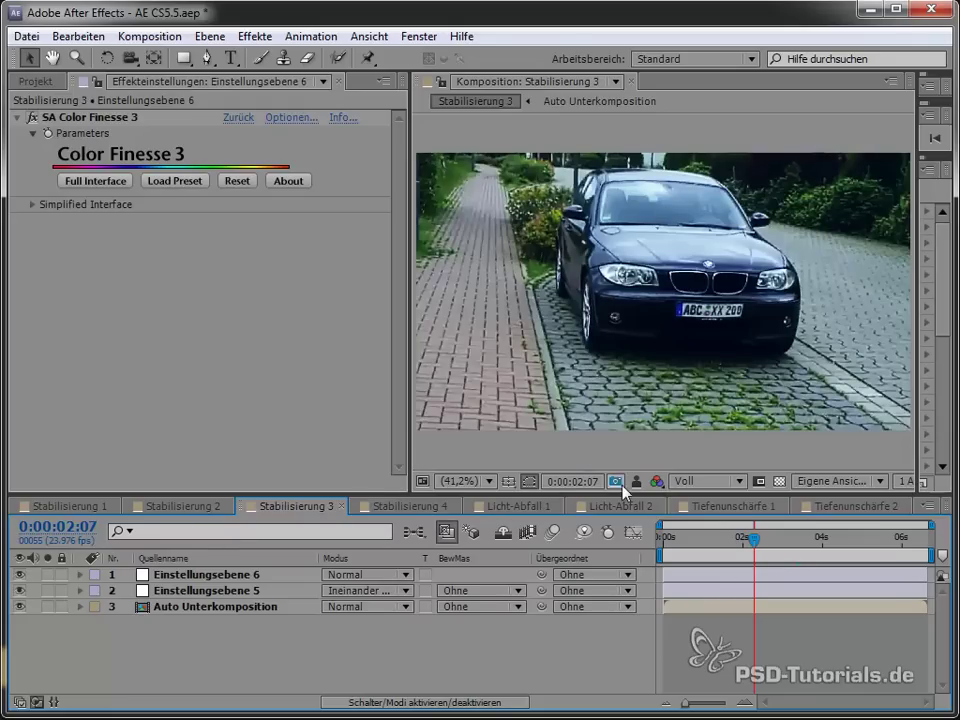
{"action": "left_click", "coordinate": [580, 443]}
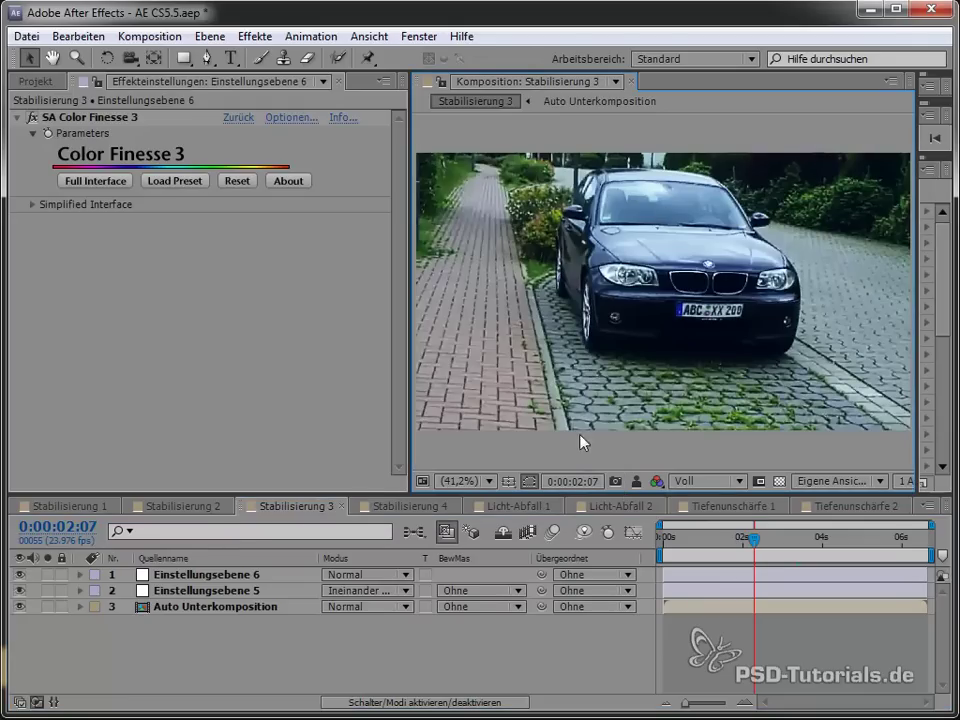
{"action": "left_click", "coordinate": [20, 590]}
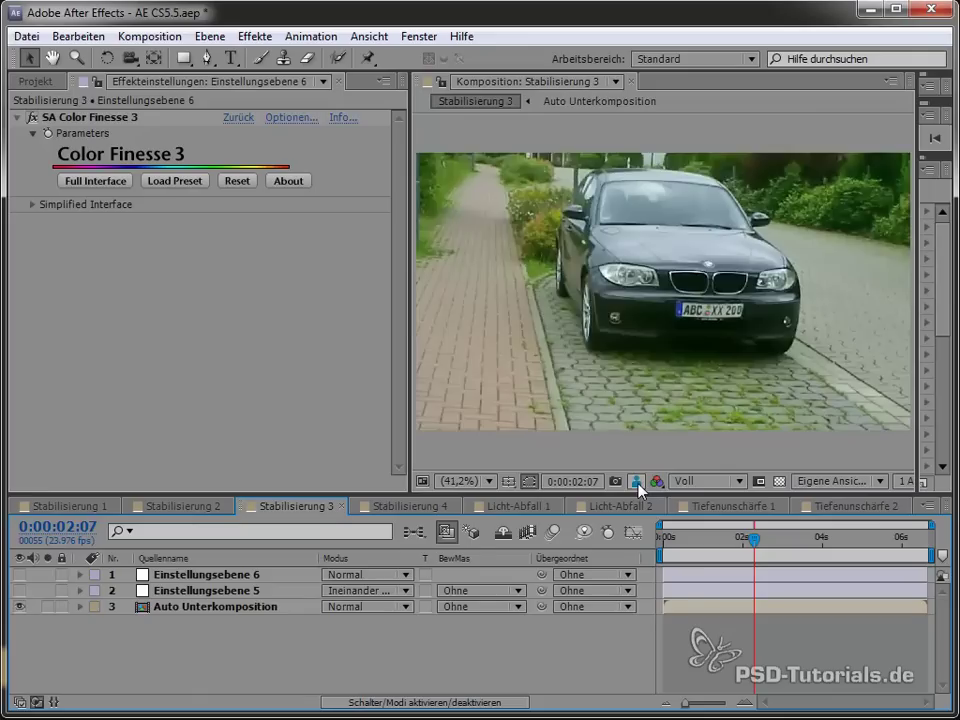
{"action": "left_click", "coordinate": [637, 481]}
{"action": "left_click", "coordinate": [638, 480]}
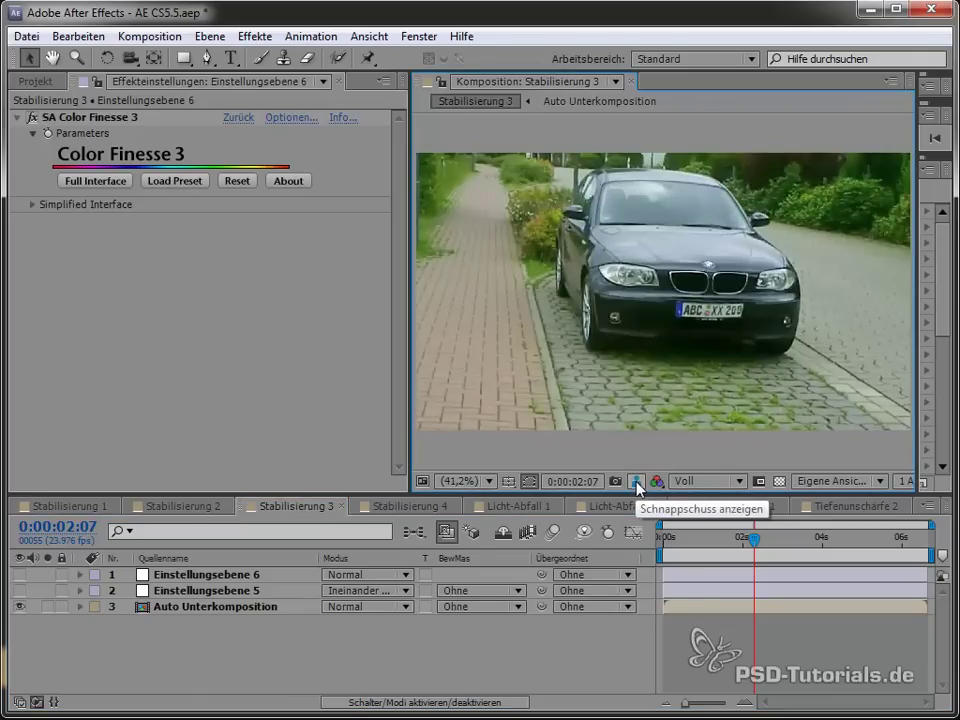
{"action": "left_click", "coordinate": [638, 482]}
{"action": "left_click", "coordinate": [637, 482]}
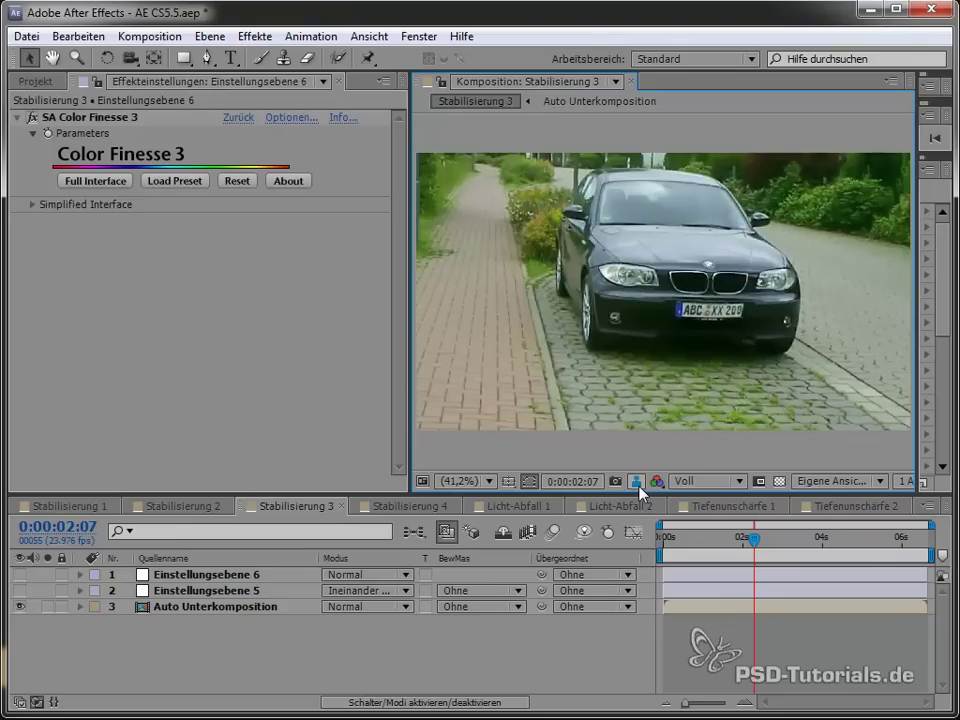
{"action": "left_click", "coordinate": [638, 484]}
Play the graded car clip in a maximized viewer, then stop and restore the layout
{"action": "key", "text": "grave"}
{"action": "key", "text": "space"}
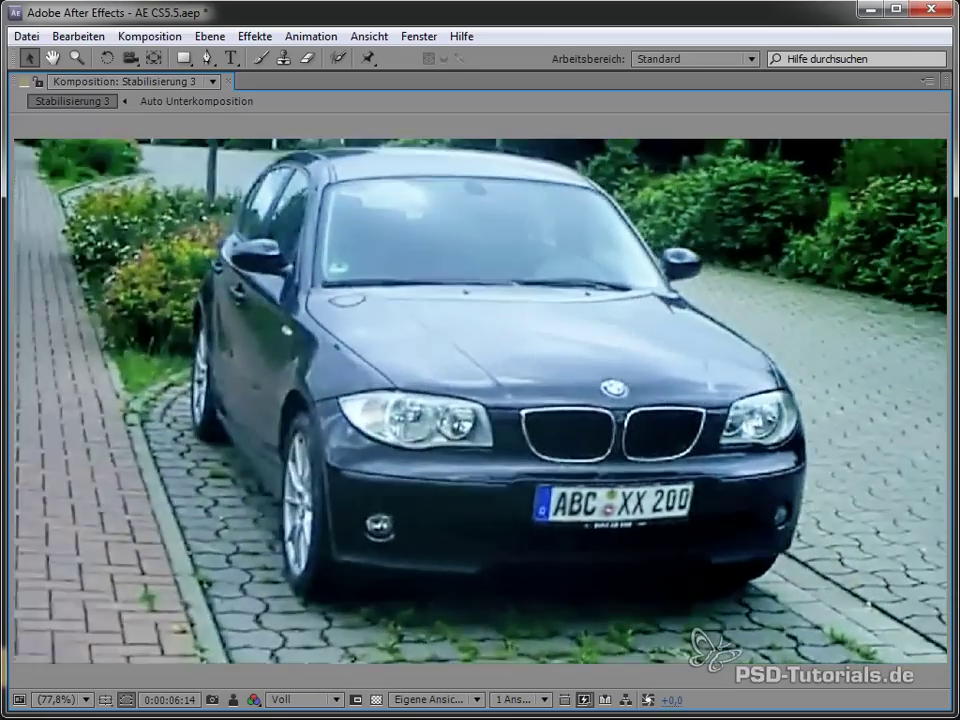
{"action": "key", "text": "space"}
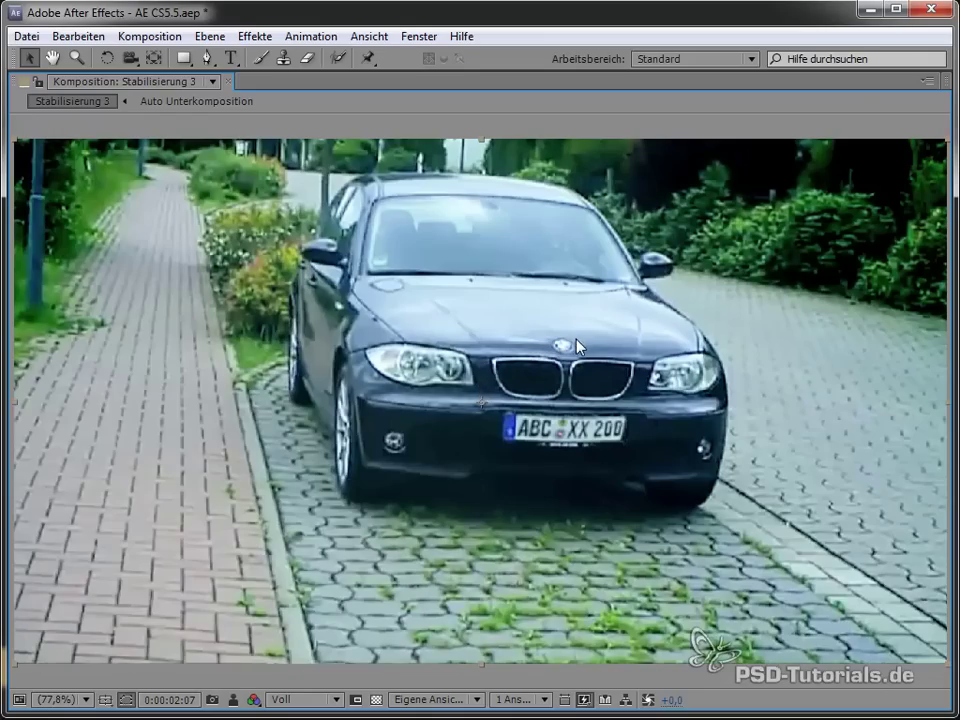
{"action": "key", "text": "grave"}
Switch to Stabilisierung 4 and scrub through the braunschweig.mov statue footage
{"action": "left_click", "coordinate": [405, 508]}
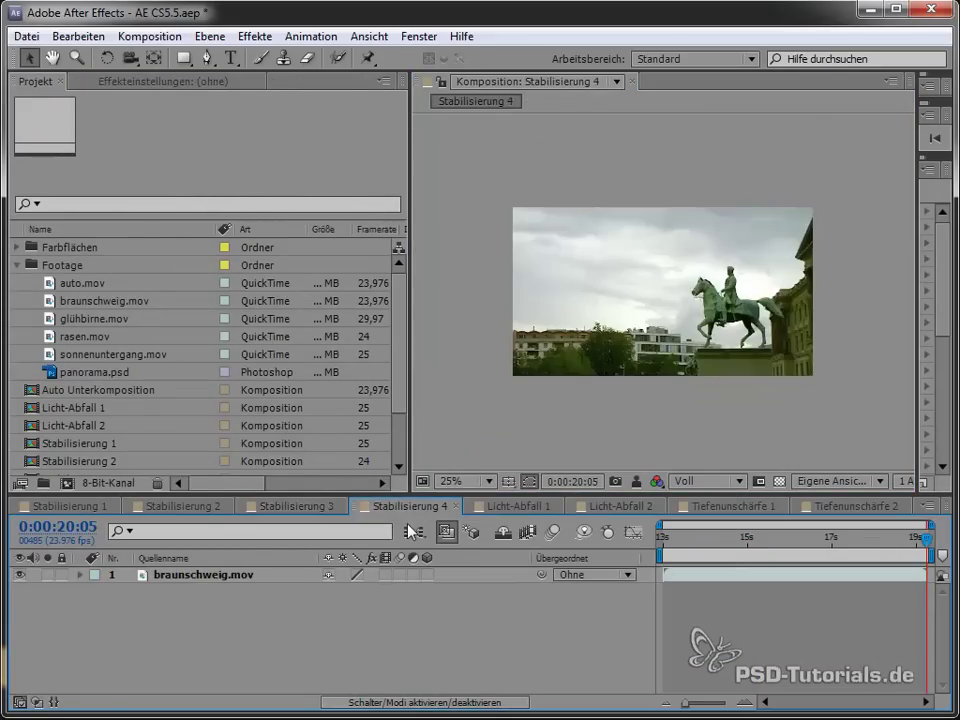
{"action": "mouse_move", "coordinate": [669, 553]}
{"action": "left_mouse_down"}
{"action": "mouse_move", "coordinate": [838, 560]}
{"action": "mouse_move", "coordinate": [817, 563]}
{"action": "left_mouse_up"}
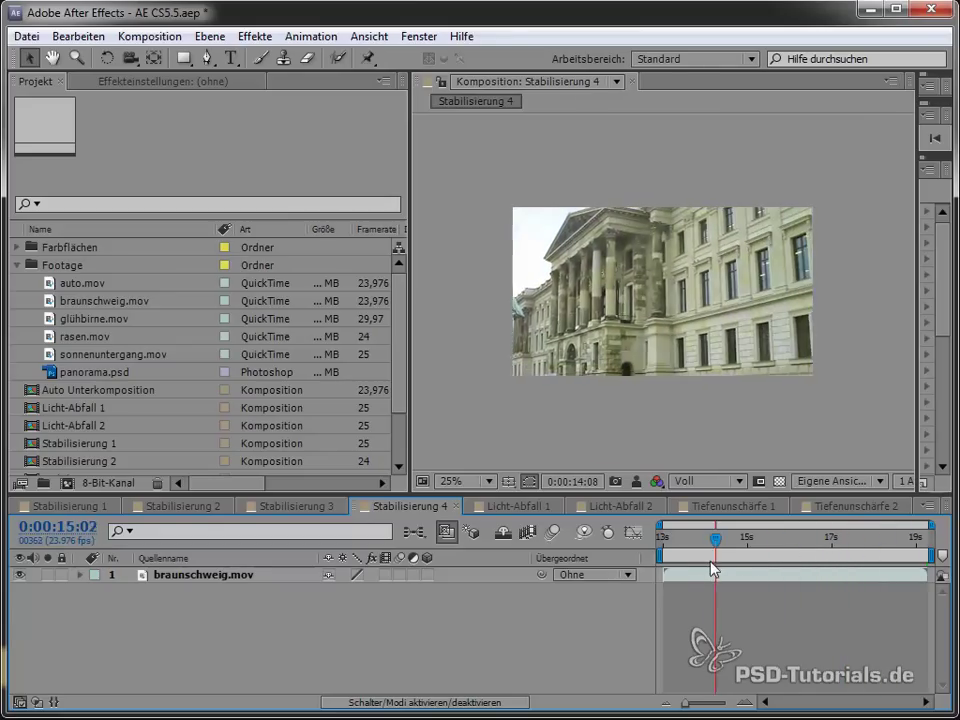
{"action": "left_click_drag", "start_coordinate": [817, 563], "coordinate": [596, 580]}
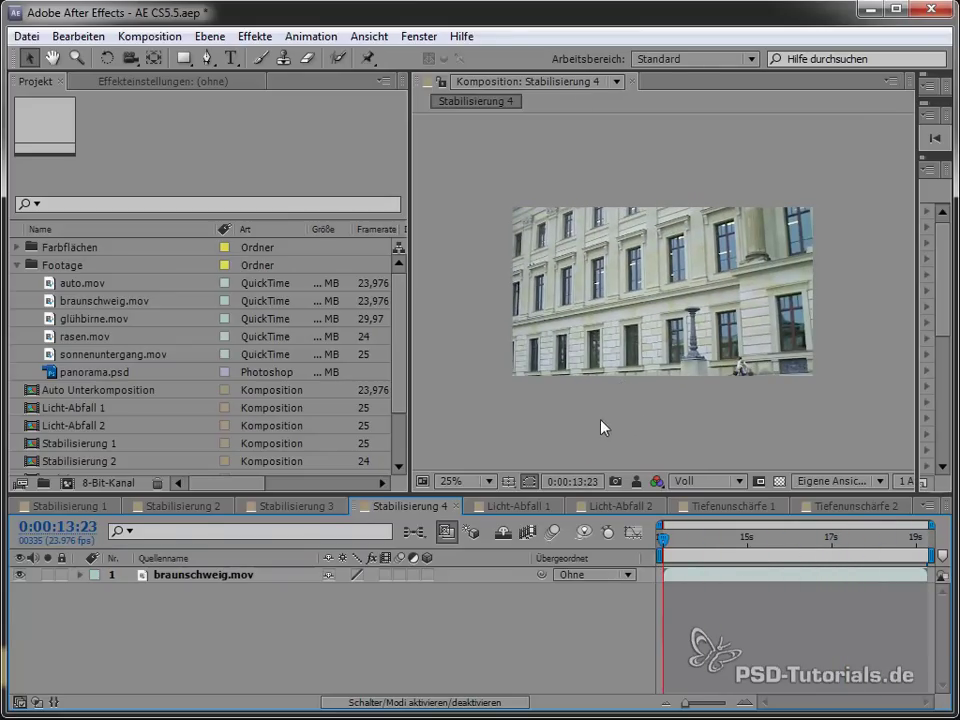
Fit the composition to the viewer, play the clip to check the shake, and show Effect Controls
{"action": "key", "text": "period"}
{"action": "left_click", "coordinate": [478, 511]}
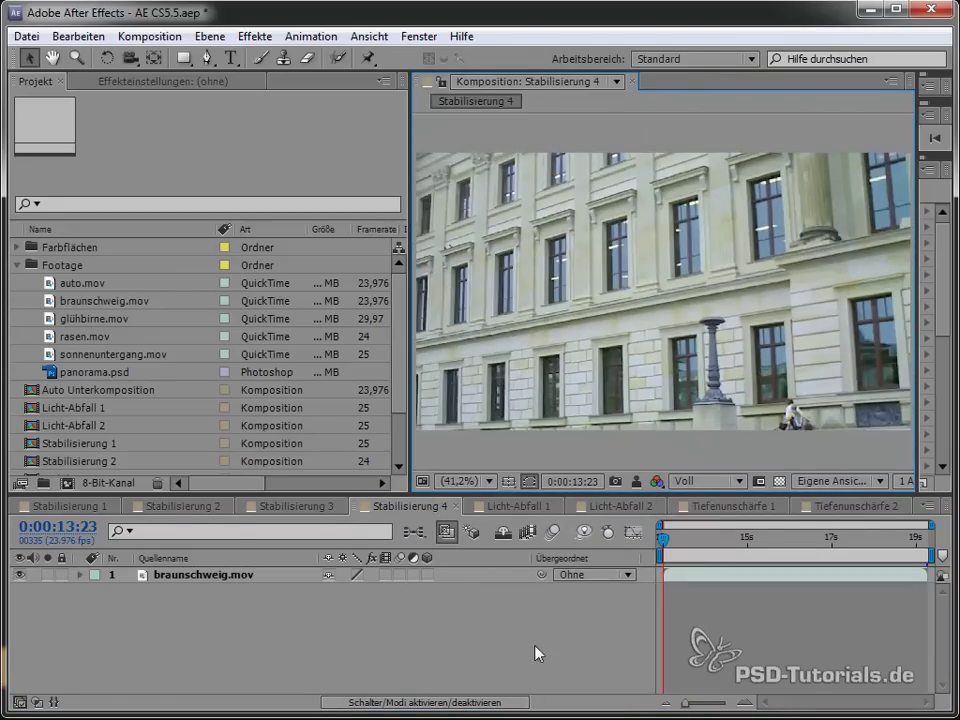
{"action": "key", "text": "space"}
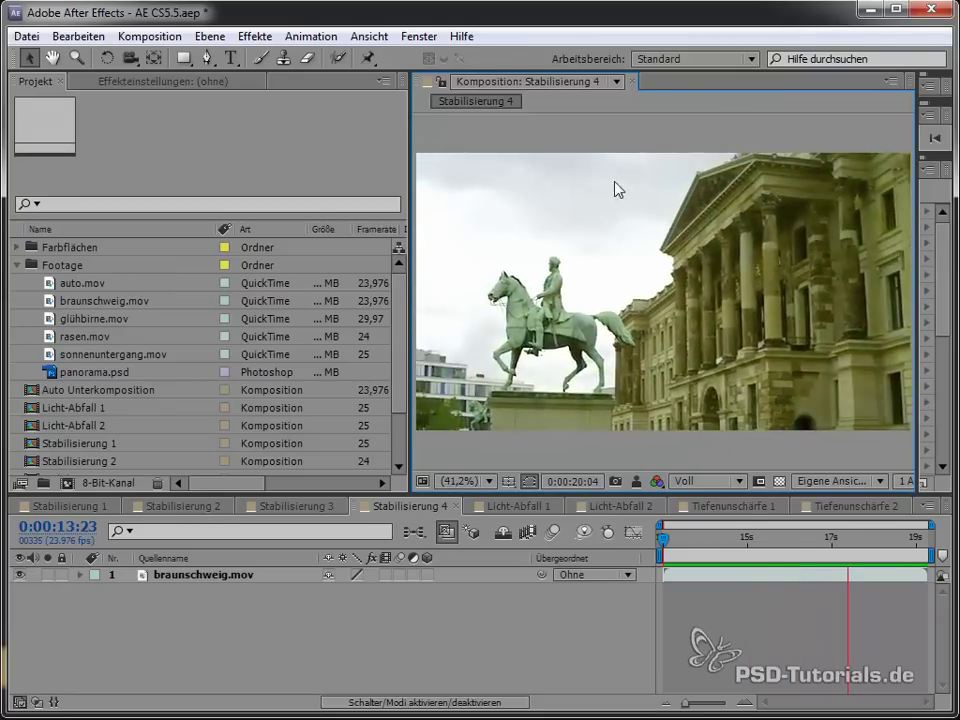
{"action": "left_click", "coordinate": [193, 84]}
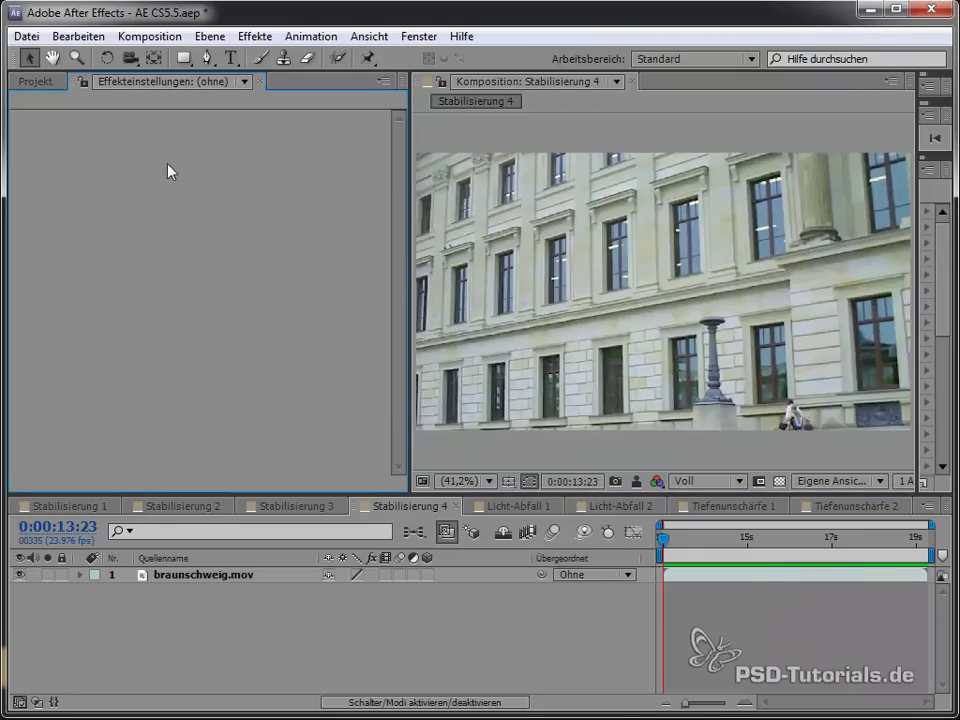
Apply Verkrümmungsstabilisierung (Warp Stabilizer) to braunschweig.mov and preview the stabilised footage
{"action": "left_click", "coordinate": [193, 575]}
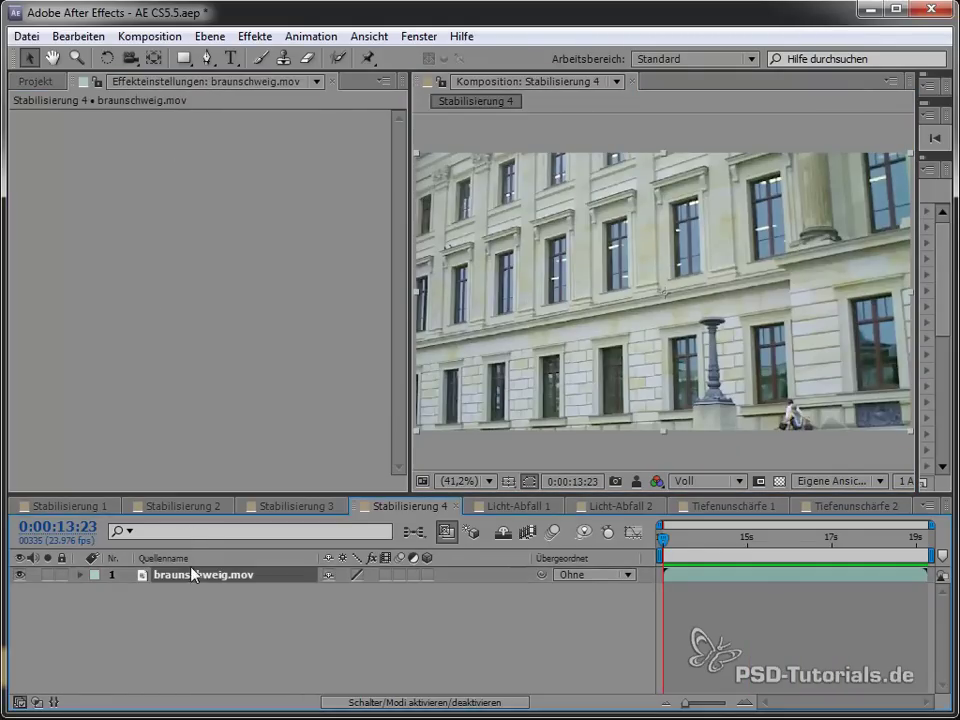
{"action": "right_click", "coordinate": [156, 177]}
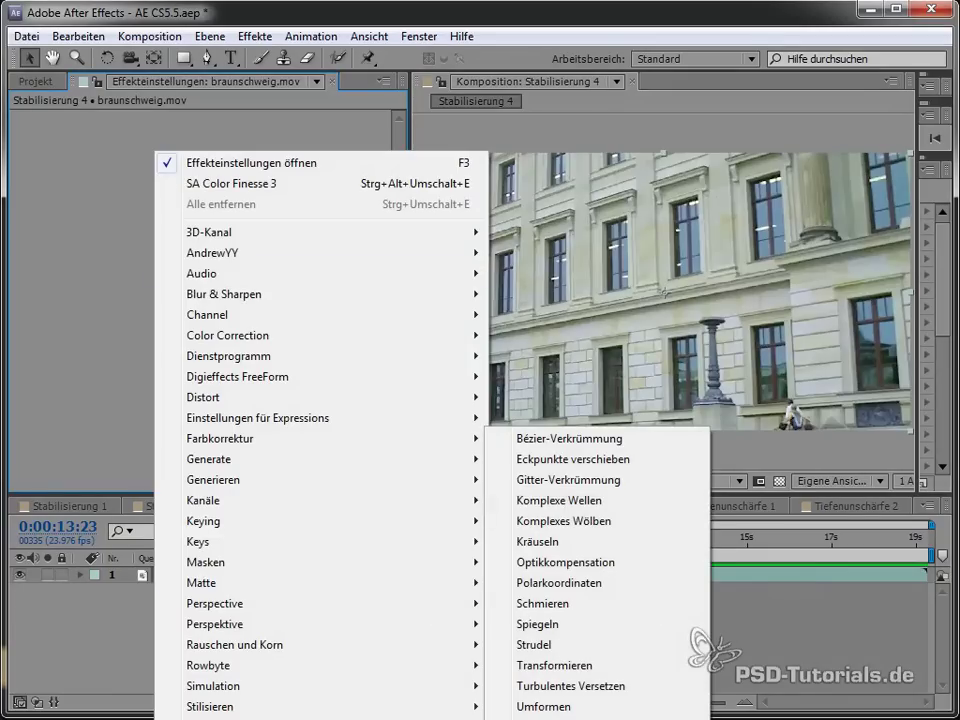
{"action": "left_click", "coordinate": [530, 714]}
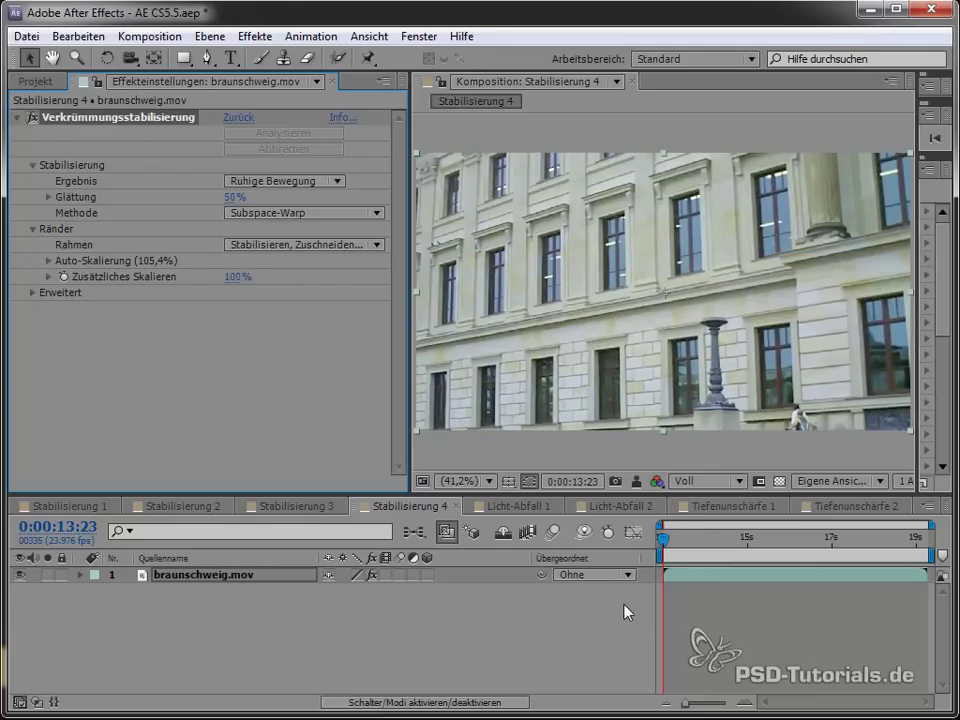
{"action": "key", "text": "KP_0"}
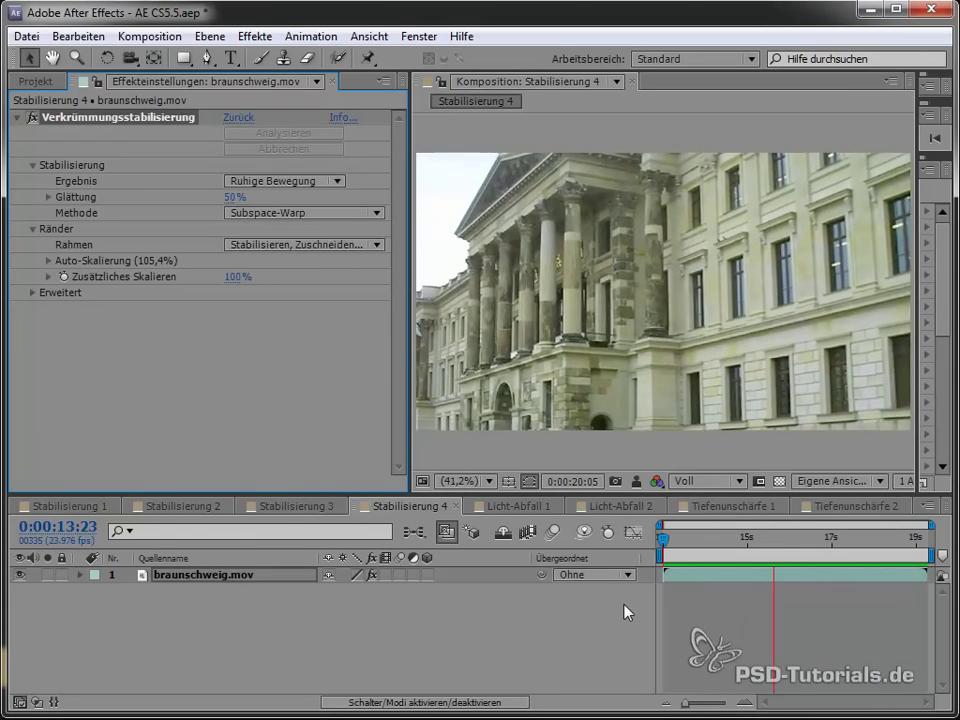
Set the stabilizer's Ergebnis to Keine Bewegung and Rahmen to Nur stabilisieren, then scrub to see the drift
{"action": "key", "text": "space"}
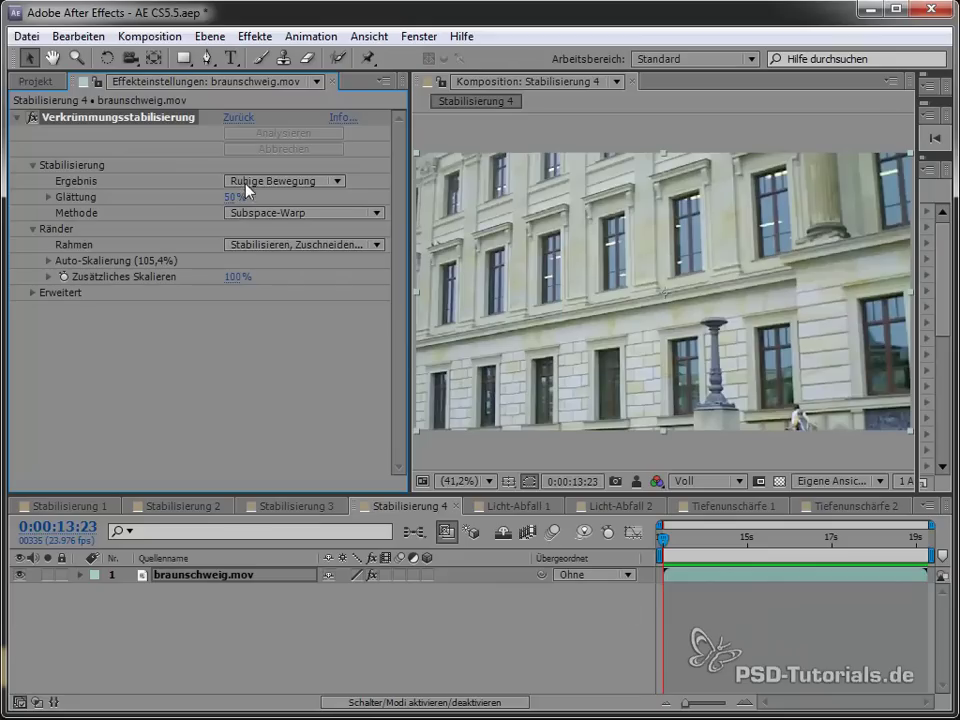
{"action": "left_click", "coordinate": [264, 183]}
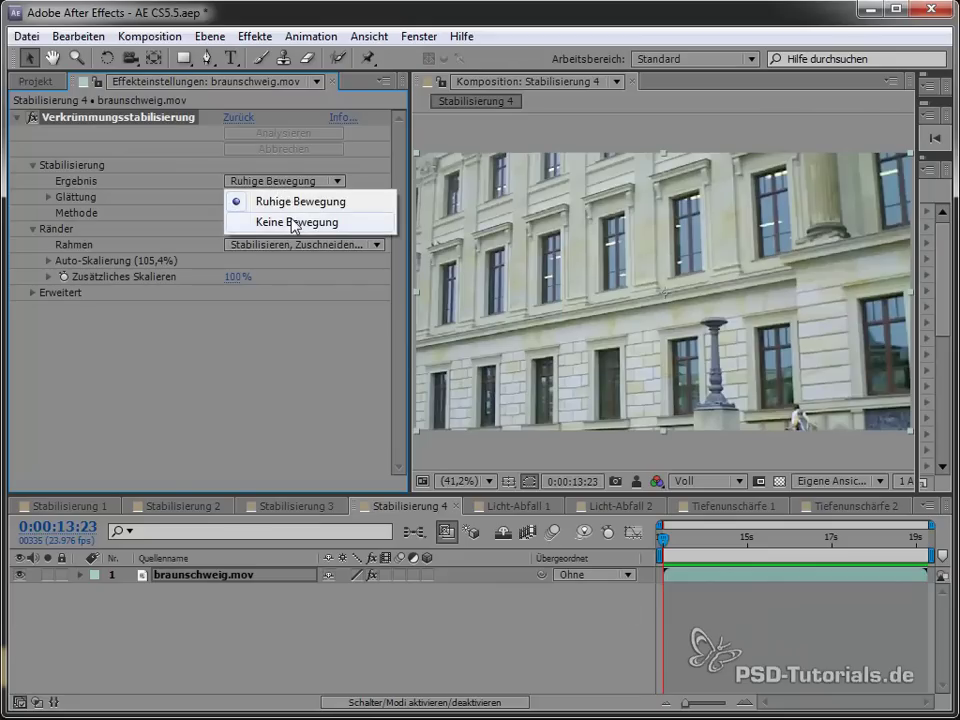
{"action": "left_click", "coordinate": [295, 223]}
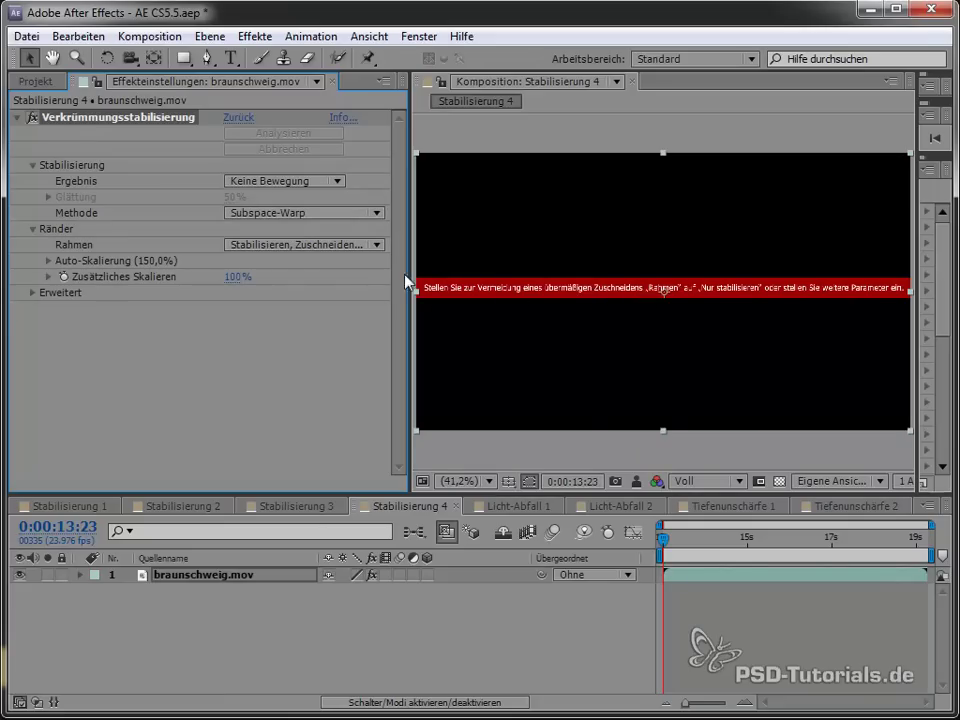
{"action": "left_click", "coordinate": [306, 244]}
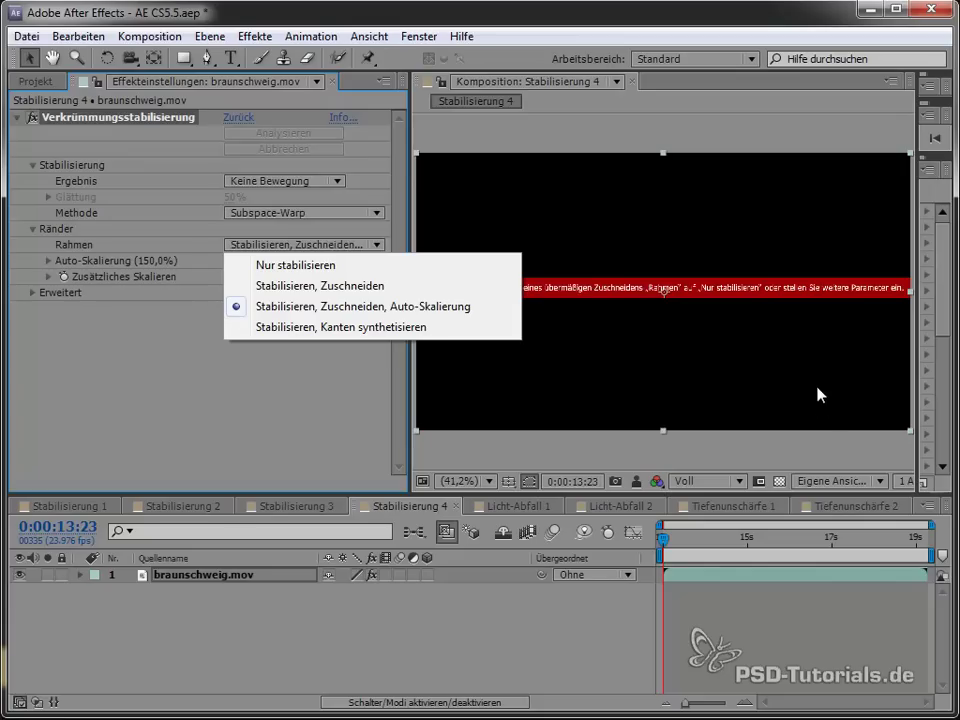
{"action": "left_click", "coordinate": [321, 265]}
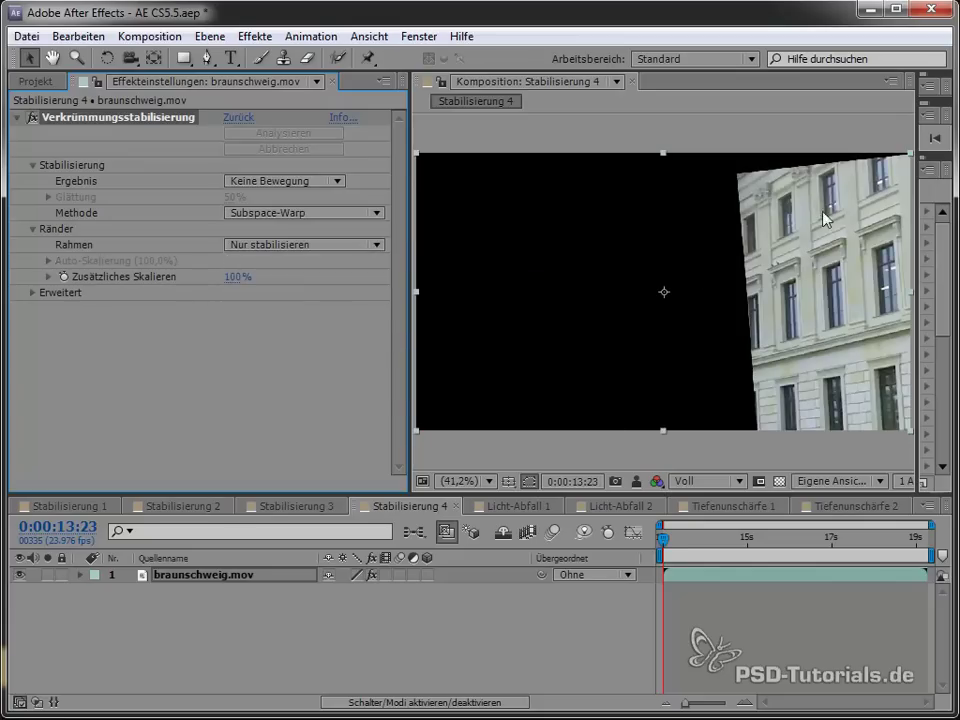
{"action": "mouse_move", "coordinate": [663, 548]}
{"action": "left_mouse_down"}
{"action": "mouse_move", "coordinate": [888, 541]}
{"action": "mouse_move", "coordinate": [910, 551]}
{"action": "mouse_move", "coordinate": [669, 566]}
{"action": "left_mouse_up"}
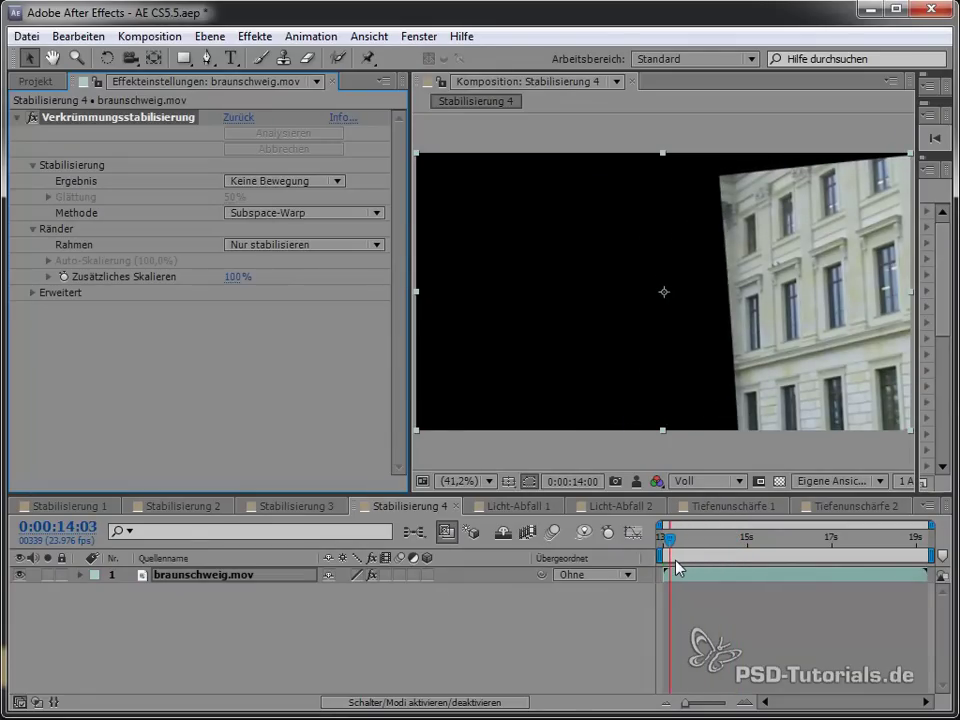
Resize the Stabilisierung 4 composition to about 3319 × 1001 px and scrub to check the fit
{"action": "right_click", "coordinate": [326, 628]}
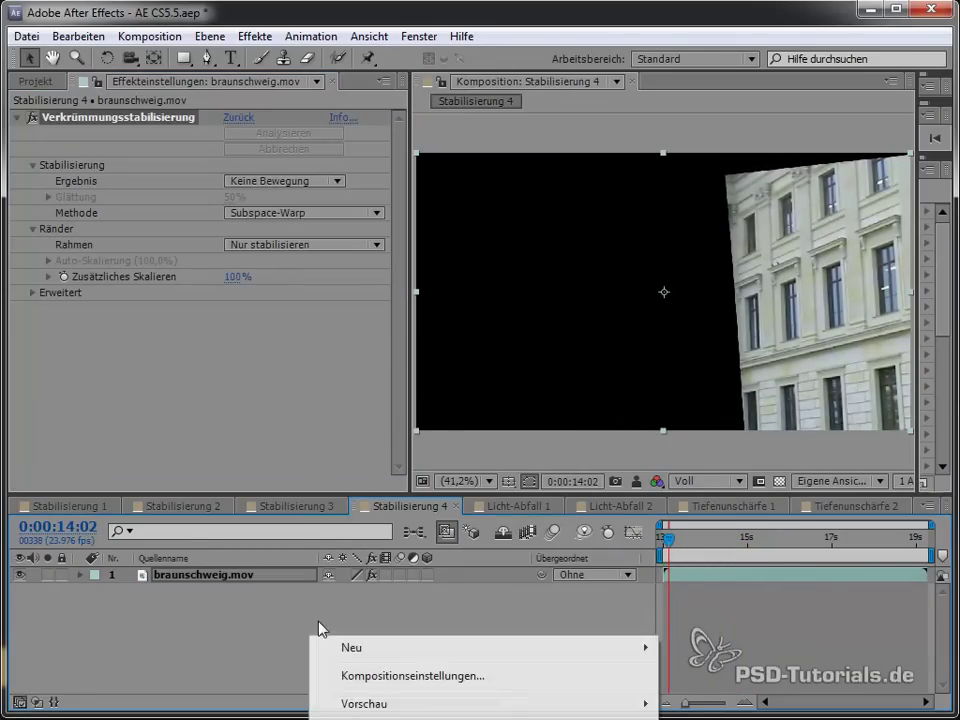
{"action": "left_click", "coordinate": [557, 680]}
{"action": "left_click_drag", "start_coordinate": [625, 343], "coordinate": [610, 239]}
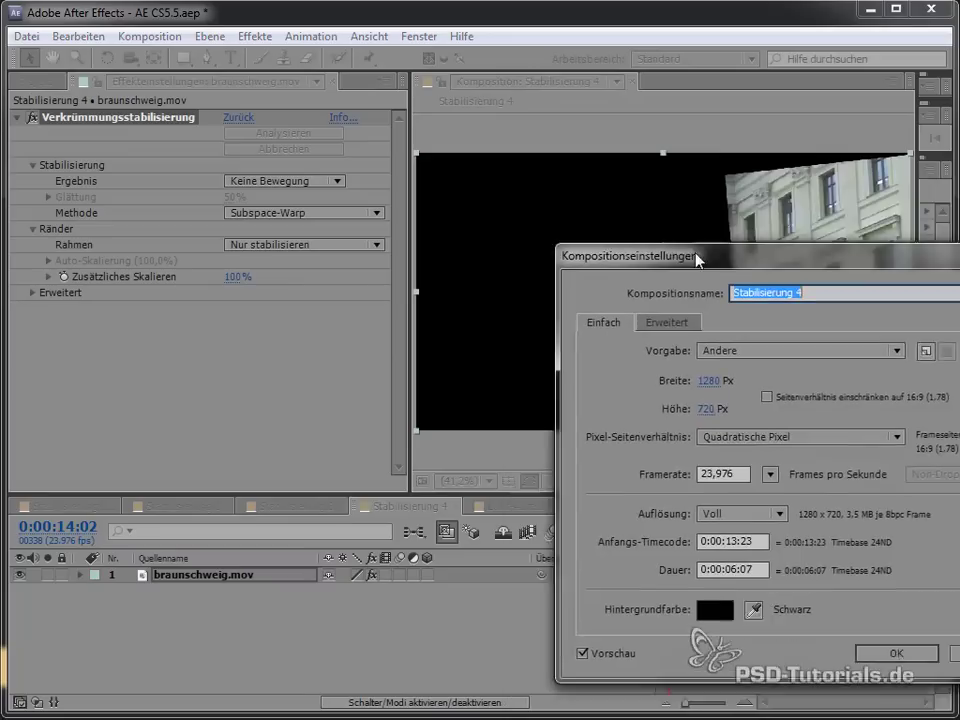
{"action": "left_click_drag", "start_coordinate": [650, 356], "coordinate": [825, 346]}
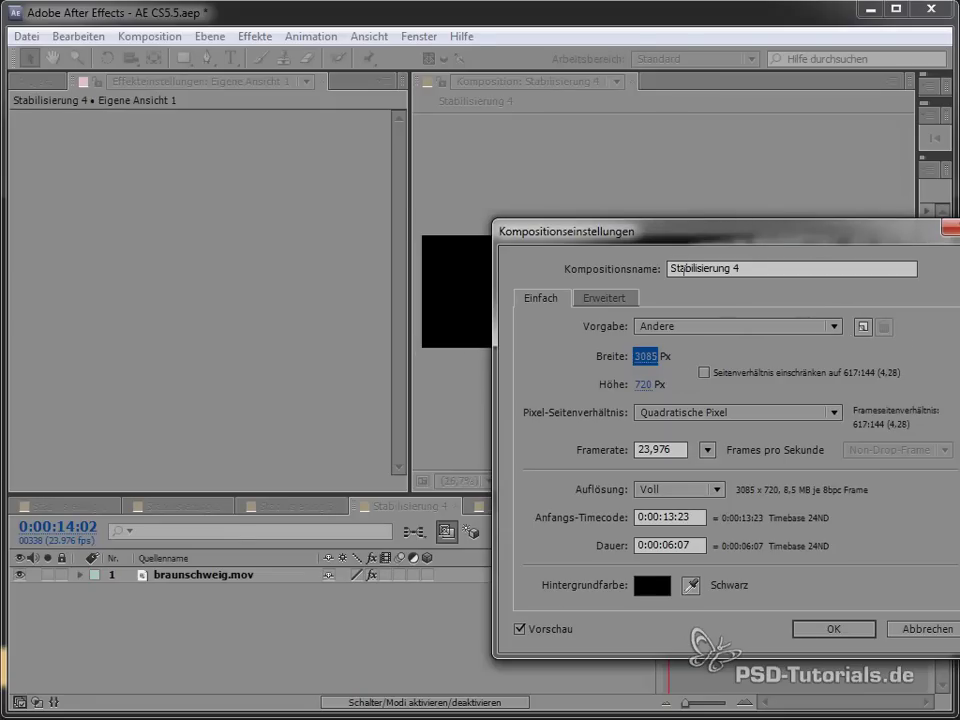
{"action": "left_click_drag", "start_coordinate": [640, 231], "coordinate": [576, 363]}
{"action": "left_click_drag", "start_coordinate": [590, 488], "coordinate": [684, 478]}
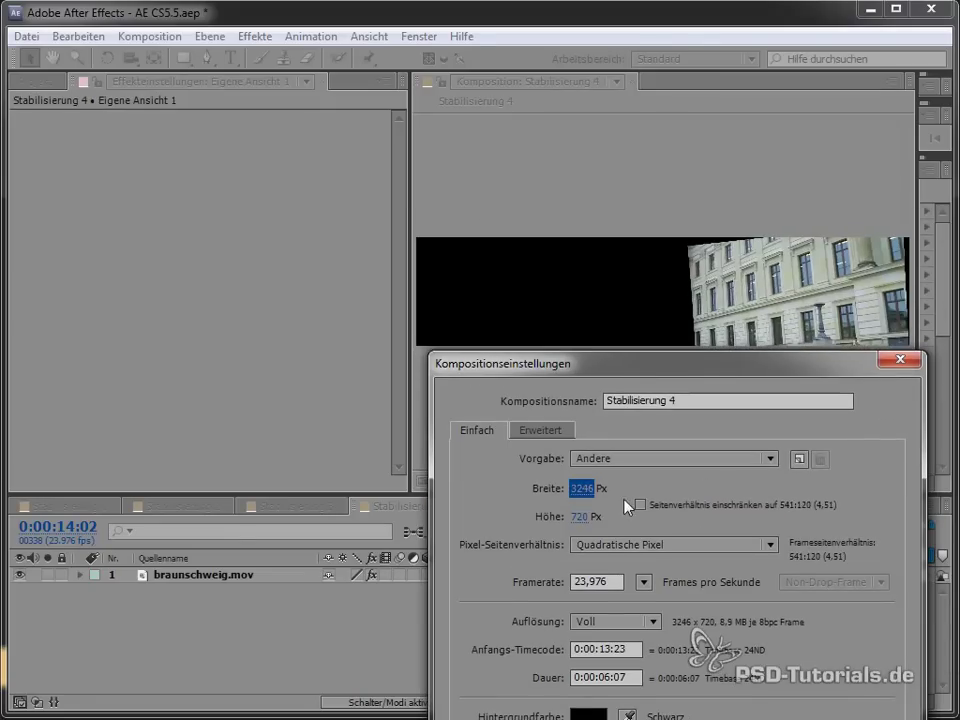
{"action": "mouse_move", "coordinate": [589, 490]}
{"action": "left_mouse_down"}
{"action": "mouse_move", "coordinate": [590, 510]}
{"action": "mouse_move", "coordinate": [633, 538]}
{"action": "mouse_move", "coordinate": [700, 677]}
{"action": "left_mouse_up"}
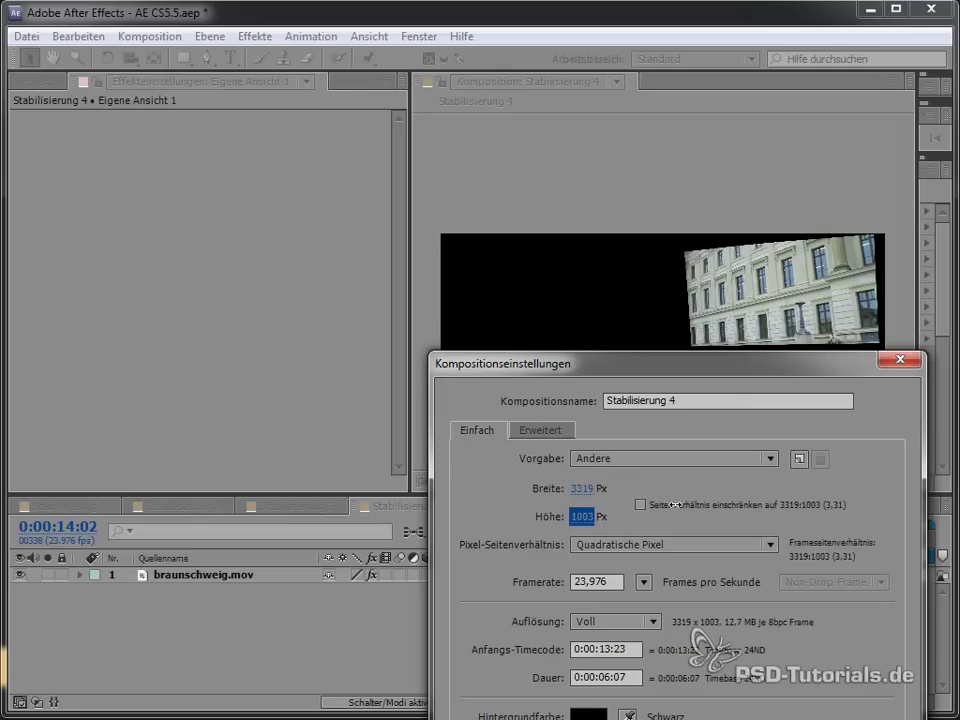
{"action": "left_click_drag", "start_coordinate": [727, 367], "coordinate": [491, 211]}
{"action": "left_click", "coordinate": [554, 608]}
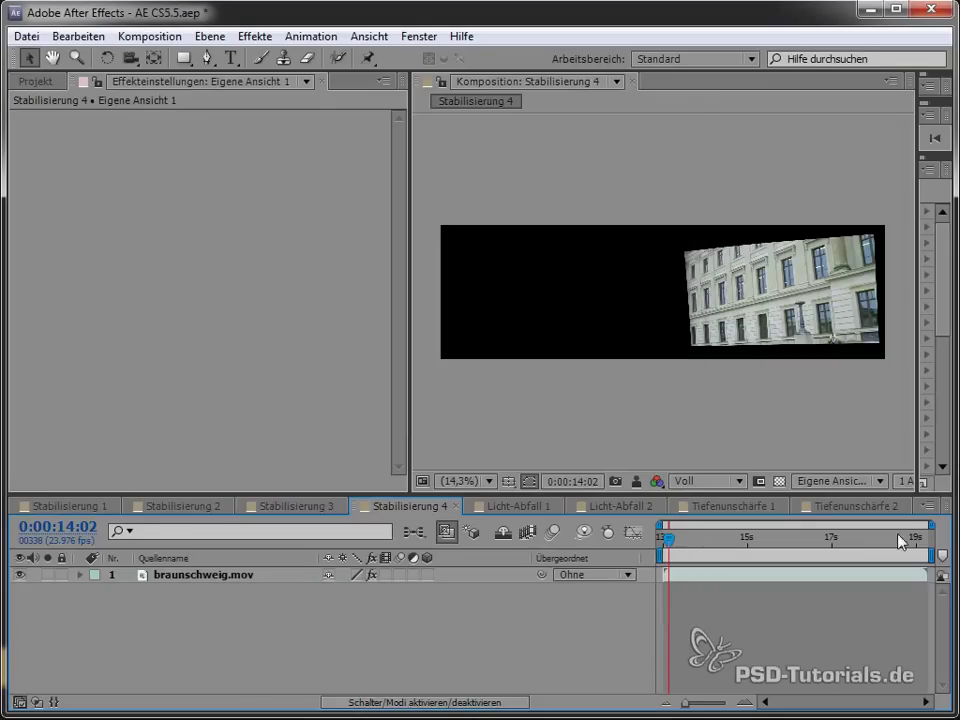
{"action": "left_click_drag", "start_coordinate": [671, 547], "coordinate": [928, 528]}
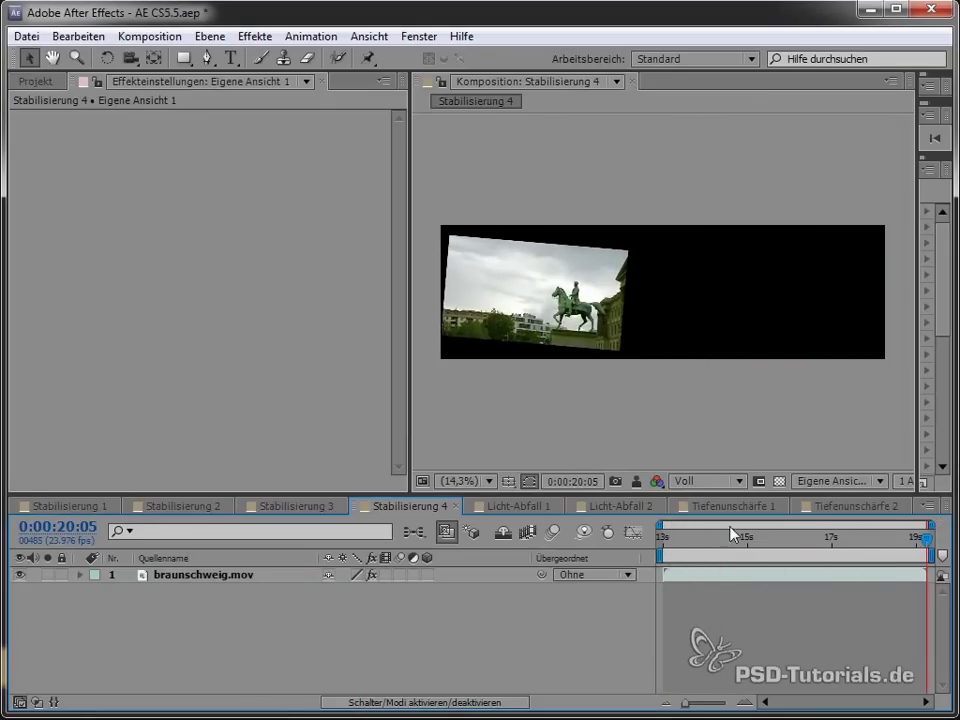
Widen the composition slightly more, to about 3382 px, and scrub back to check the framing
{"action": "right_click", "coordinate": [466, 595]}
{"action": "left_click", "coordinate": [542, 643]}
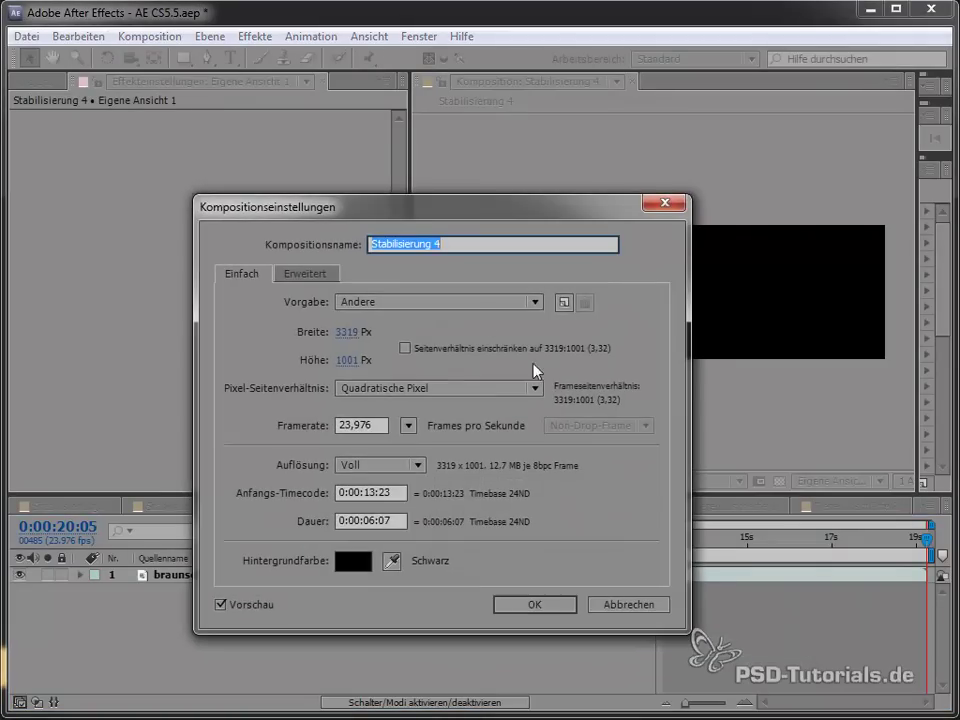
{"action": "left_click_drag", "start_coordinate": [424, 225], "coordinate": [871, 172]}
{"action": "left_click_drag", "start_coordinate": [795, 279], "coordinate": [812, 287]}
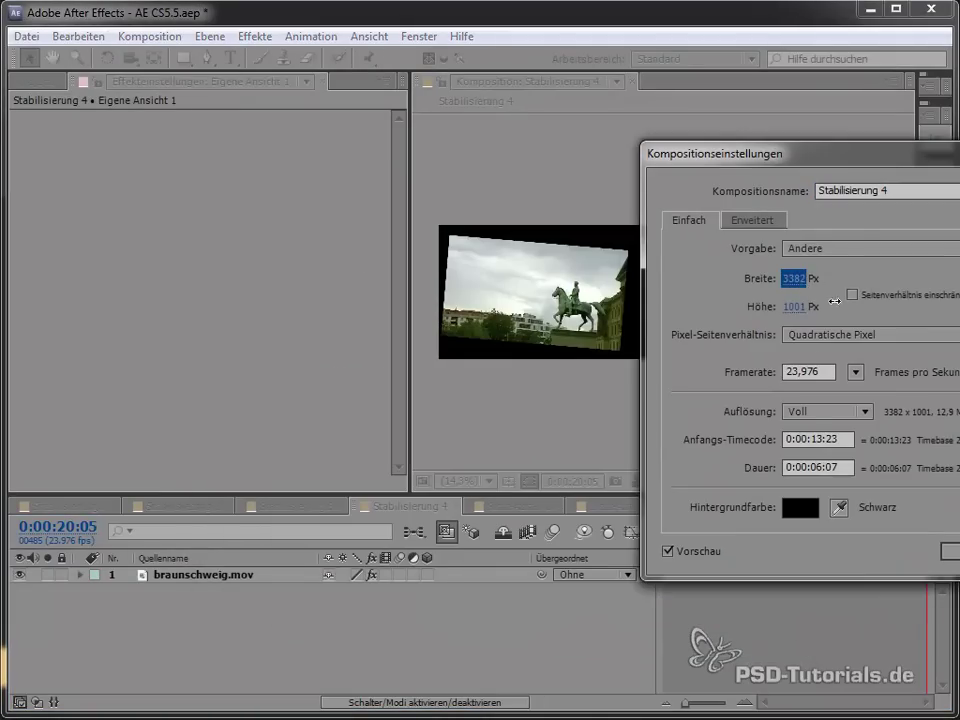
{"action": "left_click", "coordinate": [950, 550]}
{"action": "mouse_move", "coordinate": [831, 540]}
{"action": "left_mouse_down"}
{"action": "mouse_move", "coordinate": [740, 540]}
{"action": "mouse_move", "coordinate": [742, 570]}
{"action": "mouse_move", "coordinate": [852, 562]}
{"action": "mouse_move", "coordinate": [690, 572]}
{"action": "mouse_move", "coordinate": [645, 587]}
{"action": "mouse_move", "coordinate": [684, 561]}
{"action": "mouse_move", "coordinate": [836, 590]}
{"action": "mouse_move", "coordinate": [785, 570]}
{"action": "mouse_move", "coordinate": [611, 579]}
{"action": "left_mouse_up"}
Add a new adjustment layer above braunschweig.mov with Ctrl+Alt+Y
{"action": "right_click", "coordinate": [513, 634]}
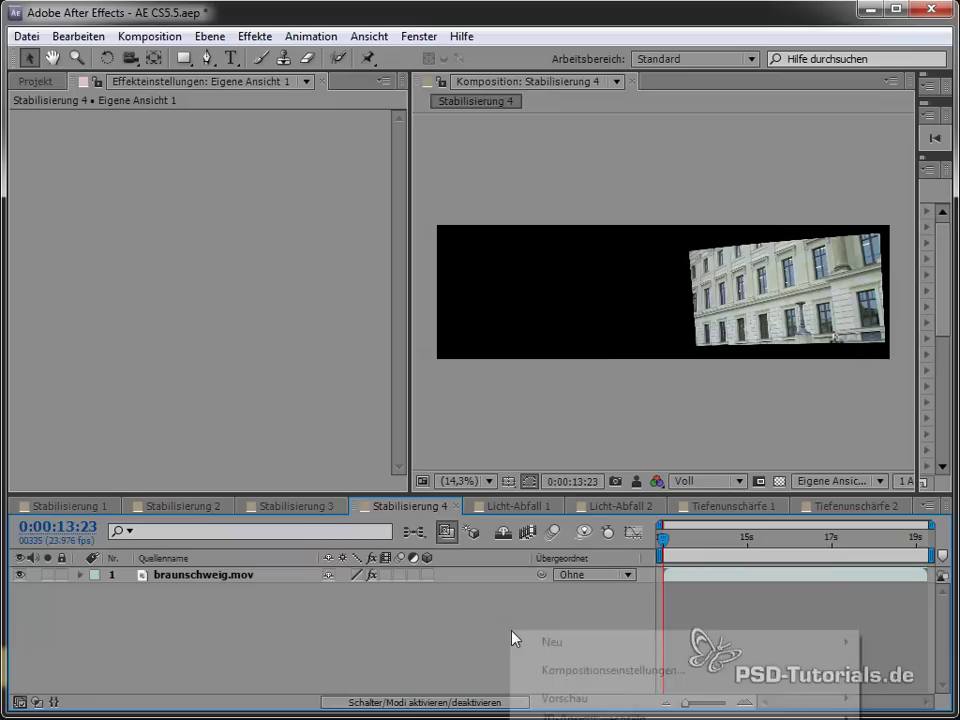
{"action": "mouse_move", "coordinate": [553, 645]}
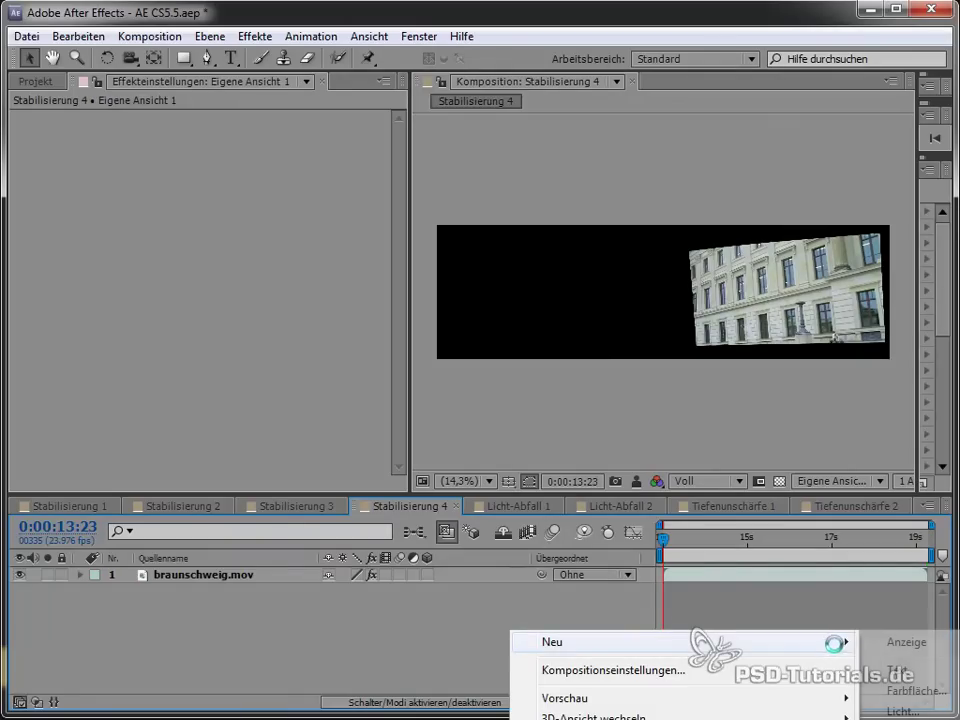
{"action": "key", "text": "ctrl+alt+y"}
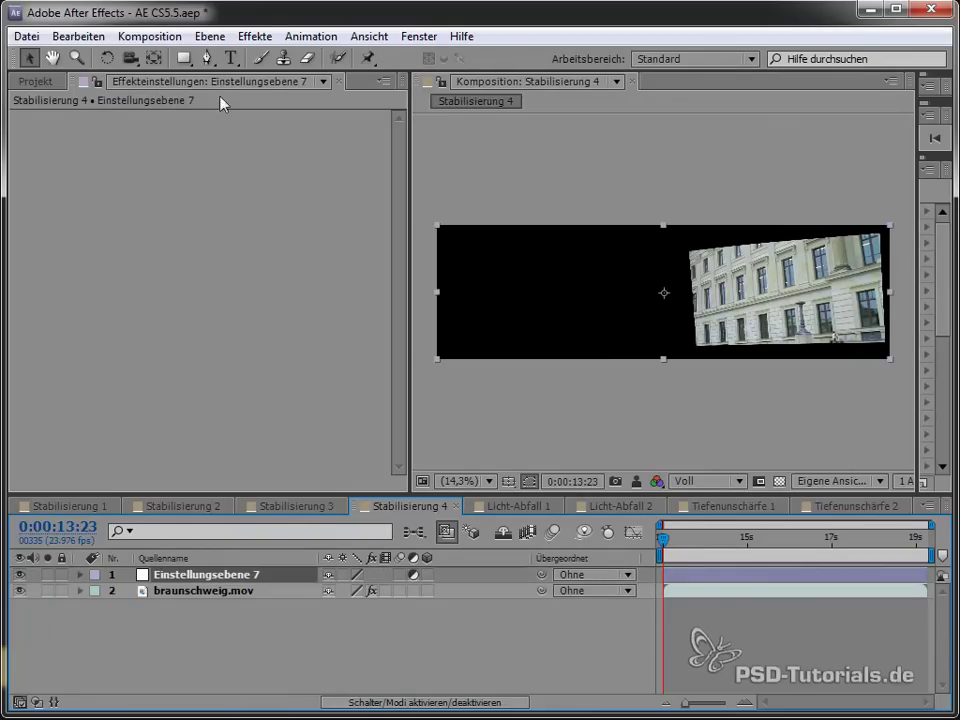
Apply CC Time Blend with Composite Under transfer and Accumulation raised from 75% to 100%
{"action": "left_click", "coordinate": [254, 36]}
{"action": "mouse_move", "coordinate": [374, 689]}
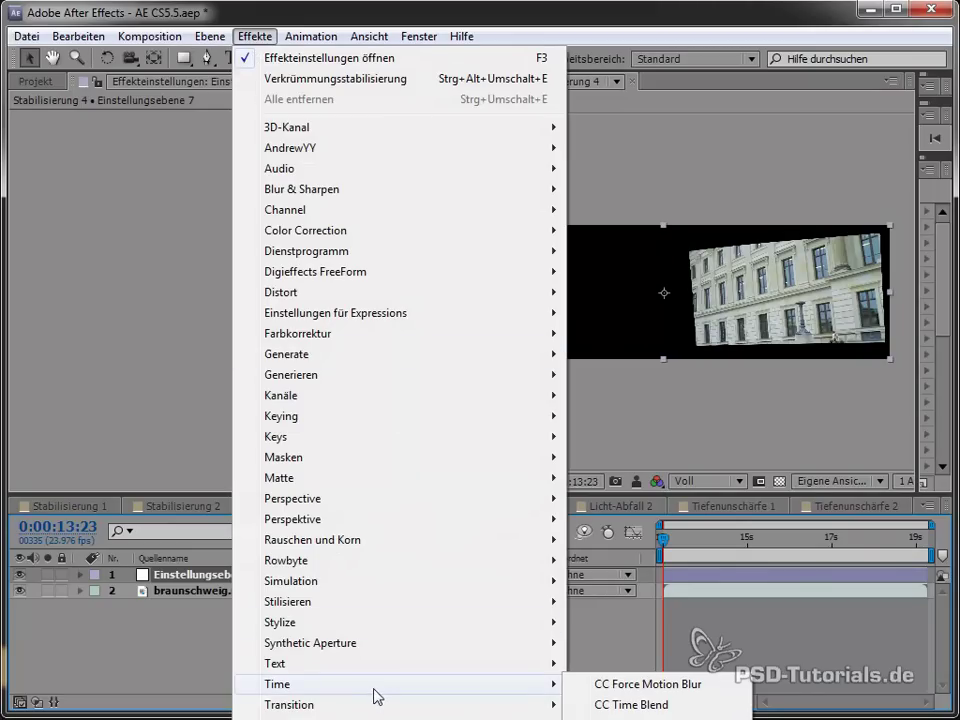
{"action": "left_click", "coordinate": [608, 705]}
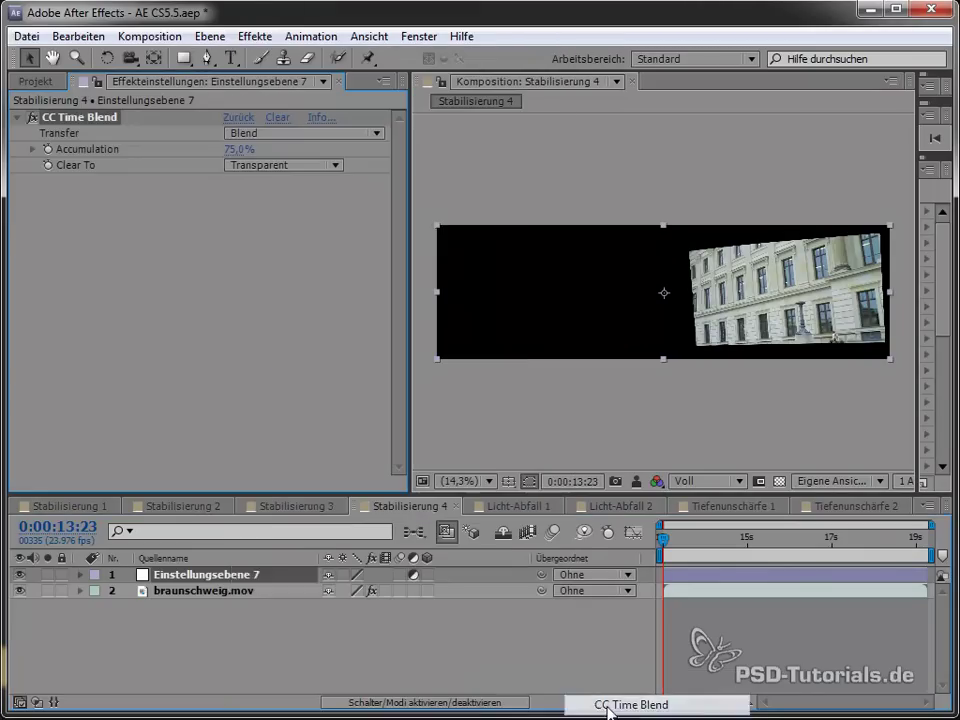
{"action": "left_click", "coordinate": [272, 133]}
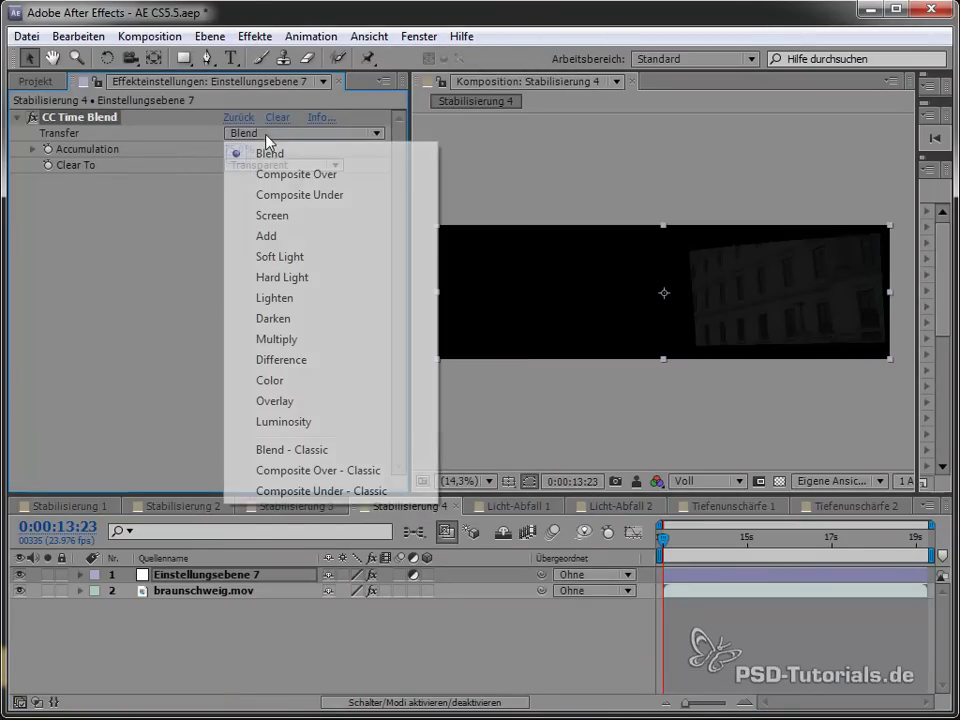
{"action": "left_click", "coordinate": [300, 195]}
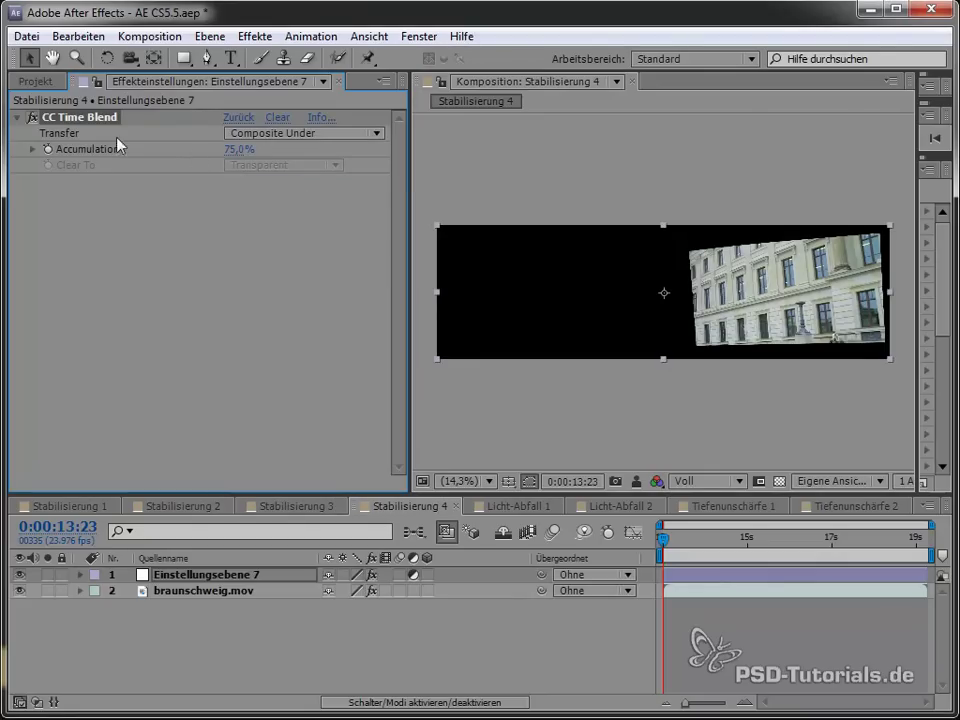
{"action": "left_click_drag", "start_coordinate": [230, 152], "coordinate": [410, 134]}
{"action": "left_click", "coordinate": [352, 641]}
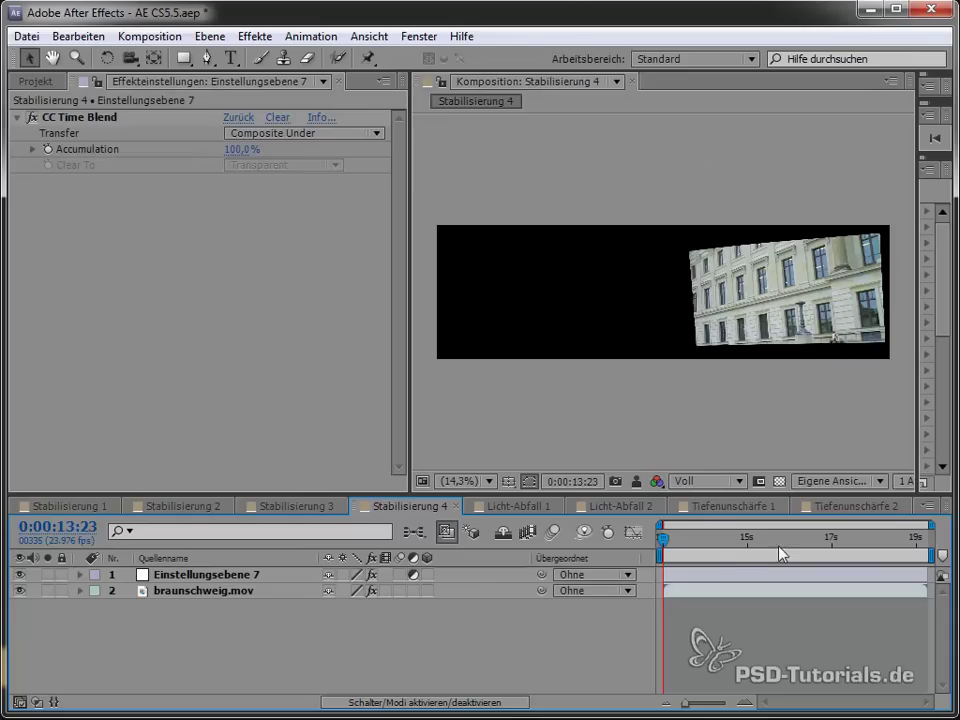
Scrub through the shot so CC Time Blend accumulates the statue-and-building panorama
{"action": "mouse_move", "coordinate": [782, 553]}
{"action": "left_mouse_down"}
{"action": "mouse_move", "coordinate": [800, 553]}
{"action": "mouse_move", "coordinate": [724, 555]}
{"action": "left_mouse_up"}
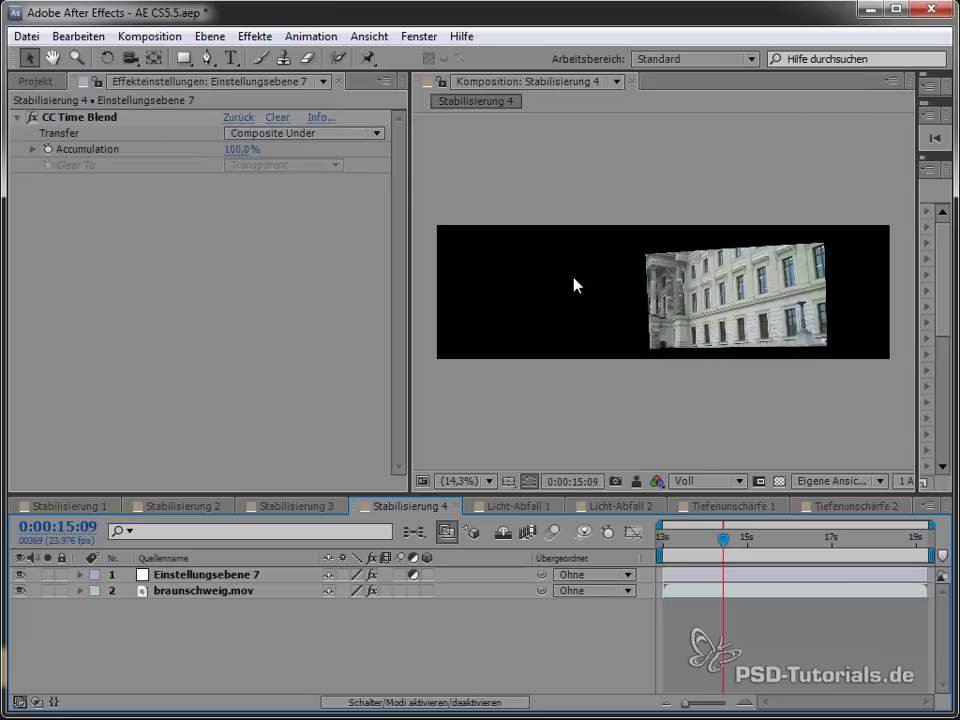
{"action": "left_click_drag", "start_coordinate": [755, 545], "coordinate": [825, 548]}
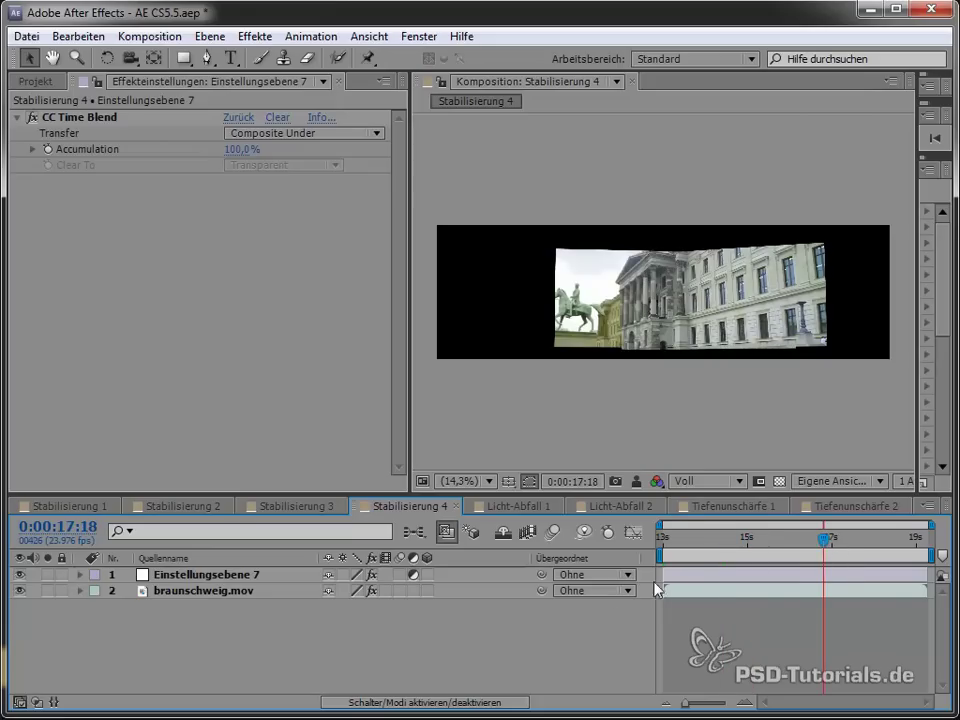
{"action": "left_click_drag", "start_coordinate": [683, 555], "coordinate": [663, 555]}
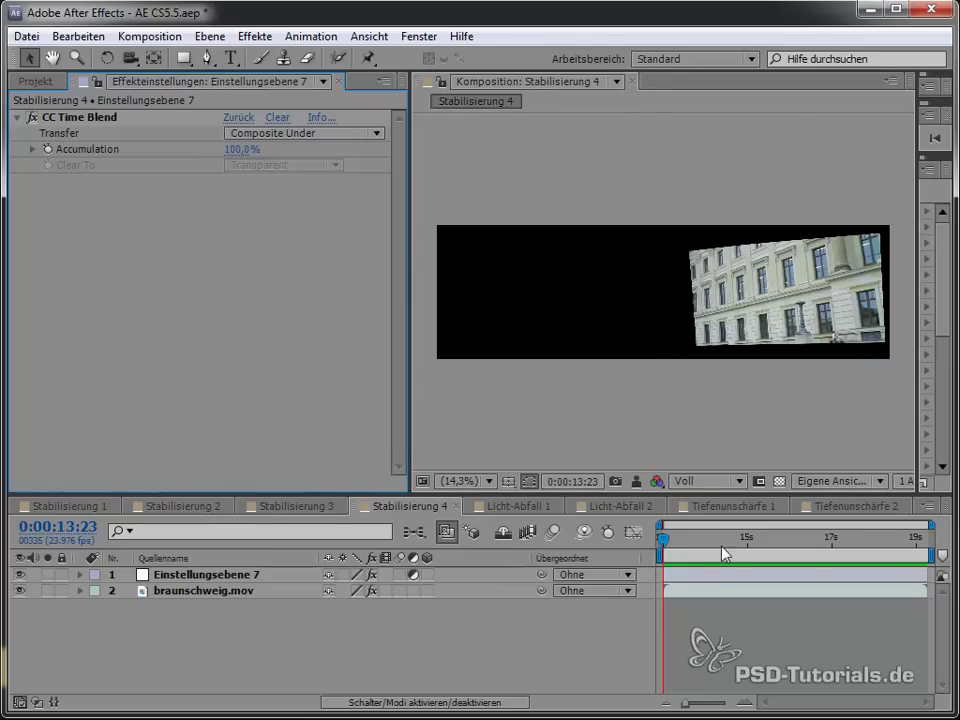
{"action": "left_click_drag", "start_coordinate": [724, 551], "coordinate": [920, 545]}
Maximize and restore the viewer, then bring up the Project panel's footage list
{"action": "key", "text": "grave"}
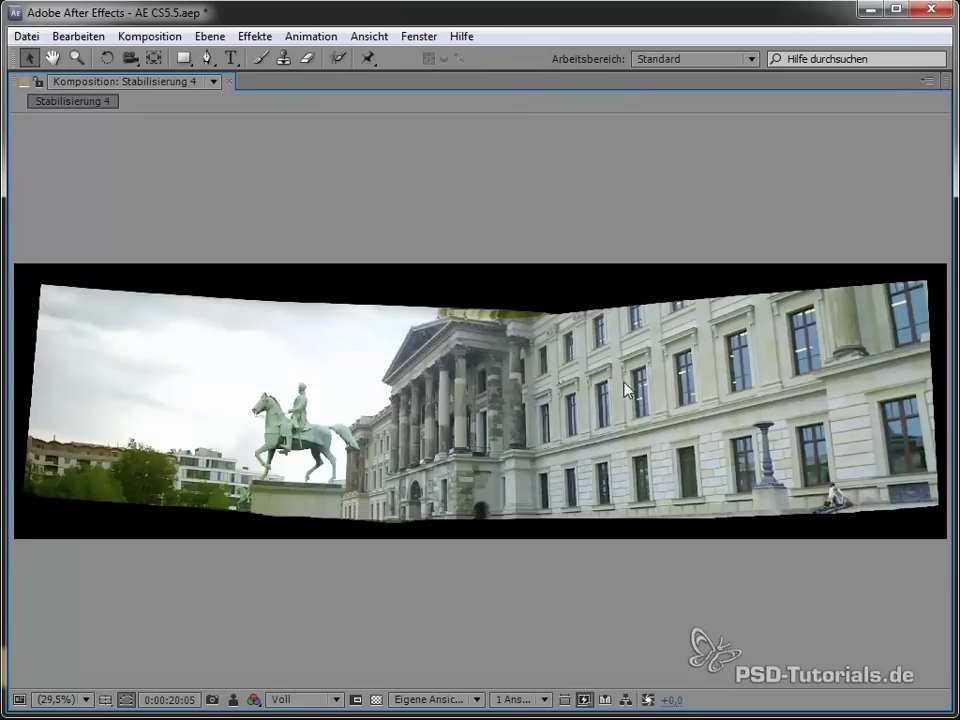
{"action": "key", "text": "grave"}
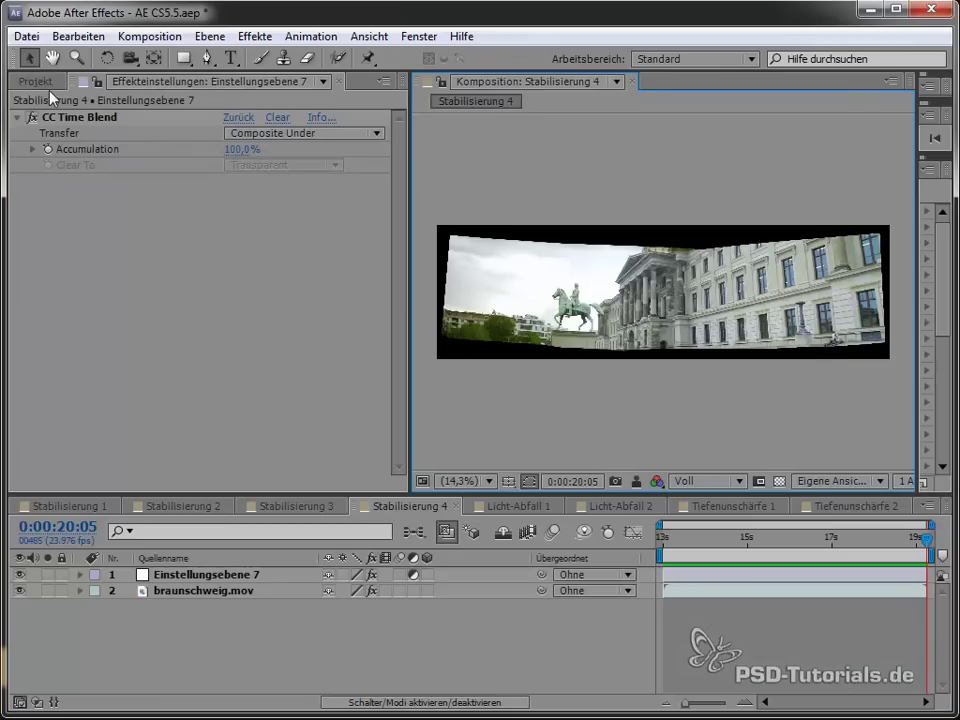
{"action": "left_click", "coordinate": [35, 81]}
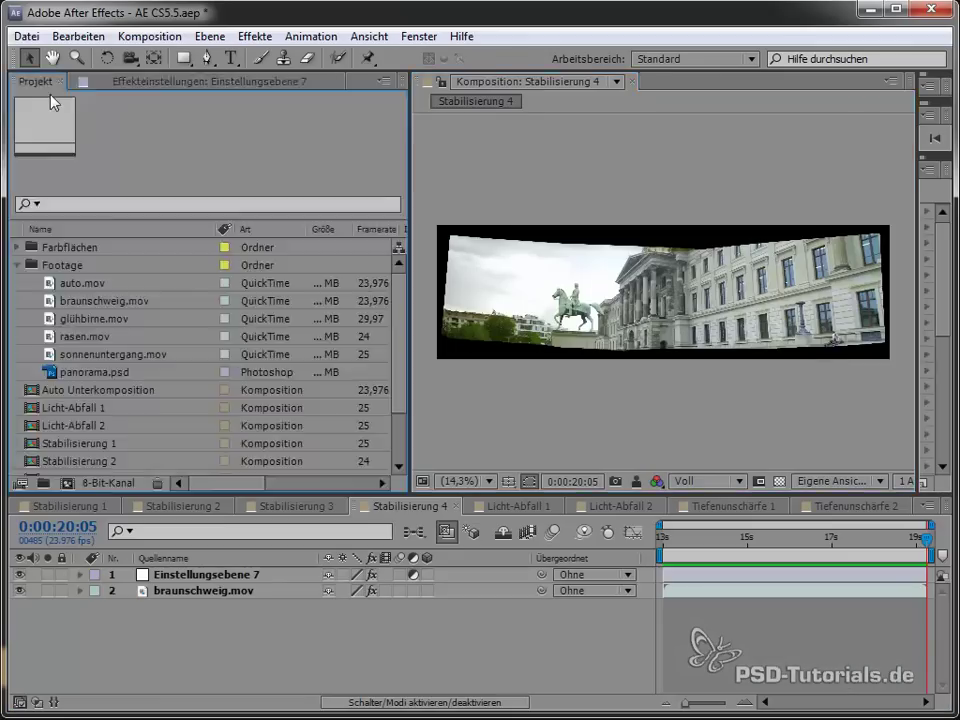
Open panorama.psd and close the Adjustments and Masks panels to clear the workspace
{"action": "double_click", "coordinate": [205, 371]}
{"action": "key", "text": "grave"}
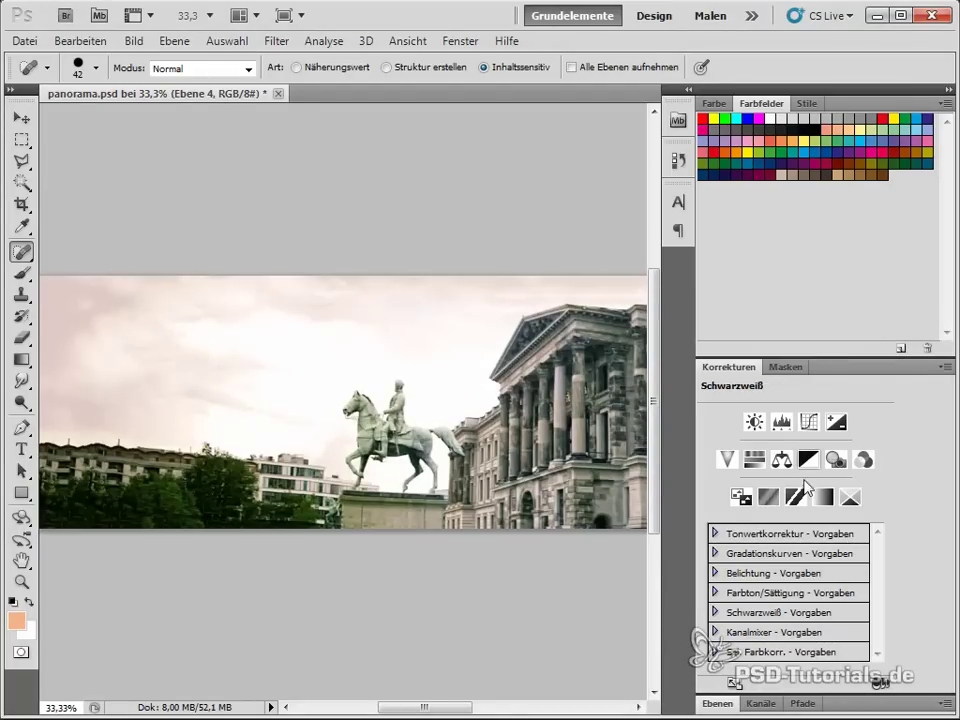
{"action": "right_click", "coordinate": [882, 372]}
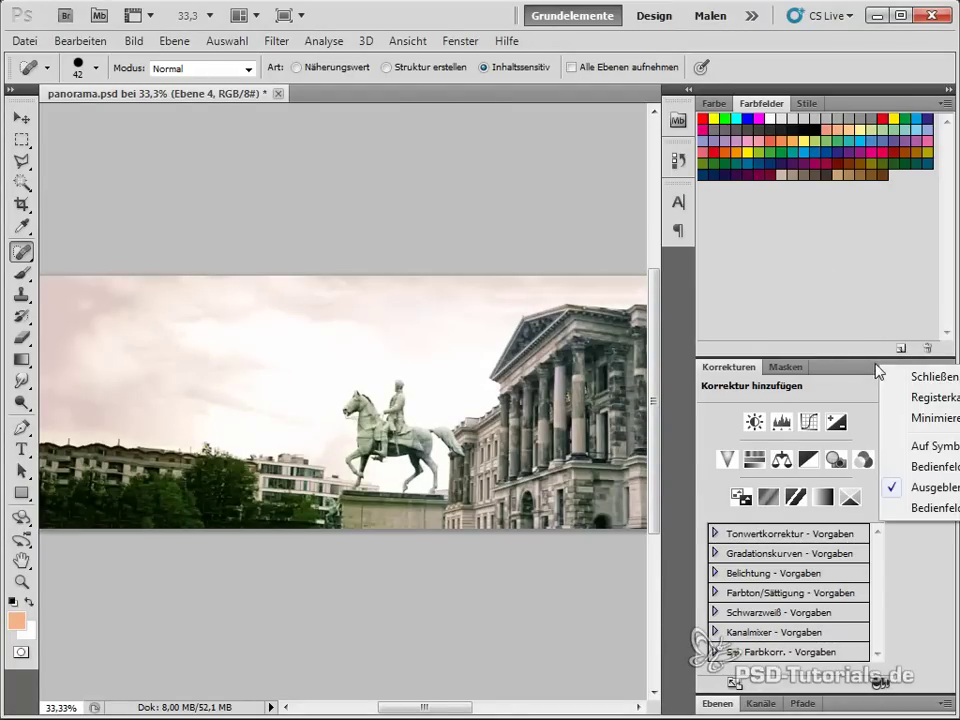
{"action": "left_click", "coordinate": [892, 377]}
{"action": "right_click", "coordinate": [800, 483]}
{"action": "left_click", "coordinate": [812, 489]}
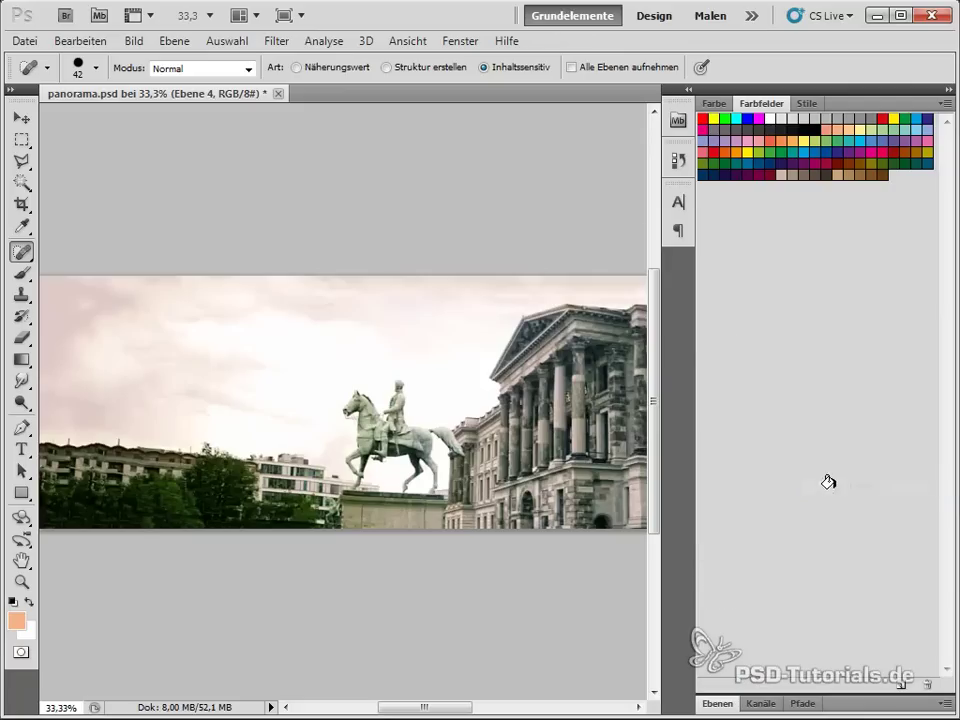
{"action": "left_click", "coordinate": [746, 574]}
{"action": "left_click", "coordinate": [690, 314]}
Enlarge the Layers panel, show only Ebene 0 and zoom out on the canvas
{"action": "left_click", "coordinate": [729, 704]}
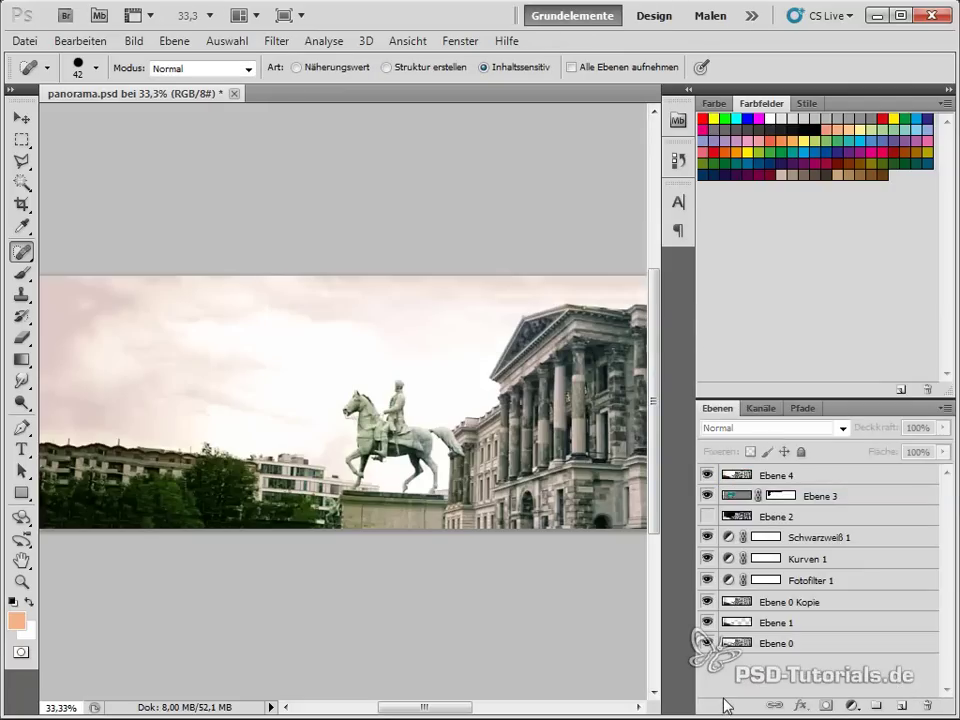
{"action": "left_click_drag", "start_coordinate": [781, 395], "coordinate": [781, 349]}
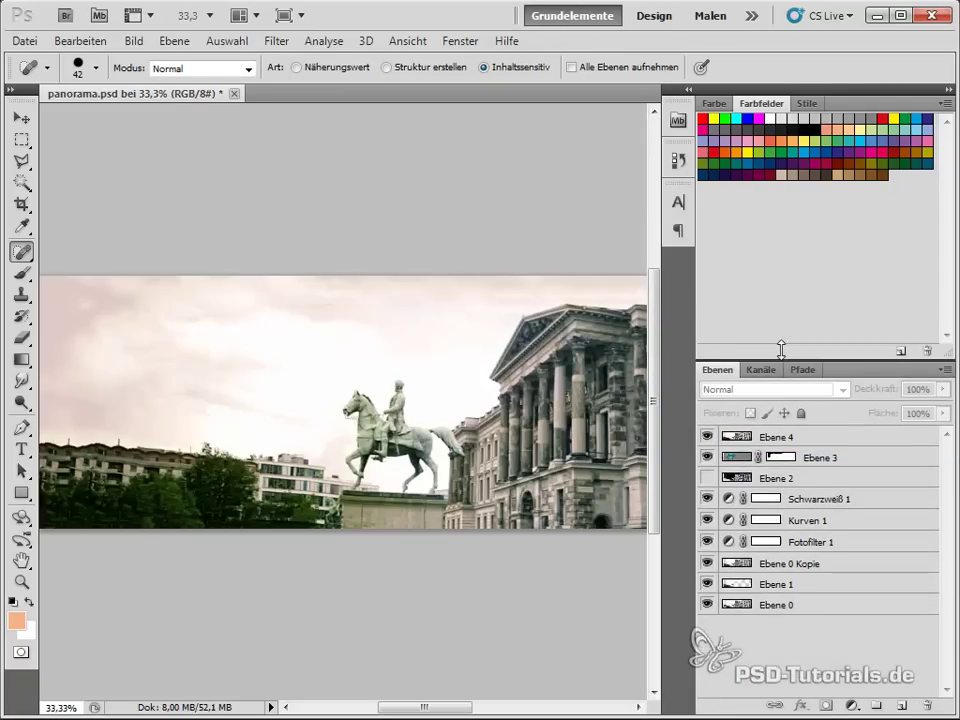
{"action": "left_click", "coordinate": [708, 594], "text": "alt"}
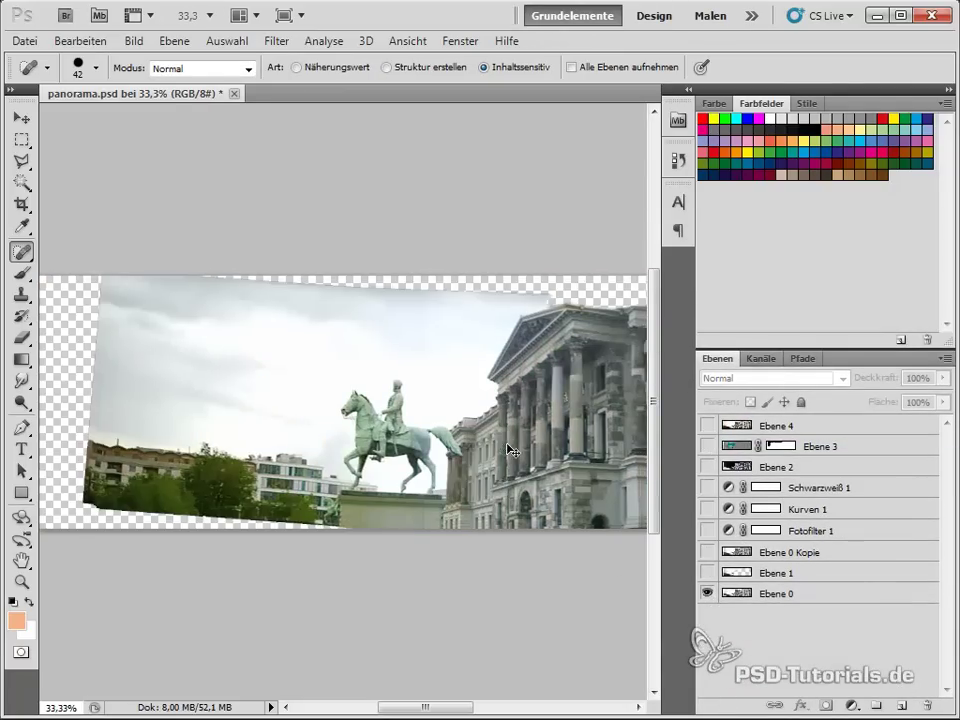
{"action": "key", "text": "ctrl+minus"}
{"action": "key", "text": "ctrl+minus"}
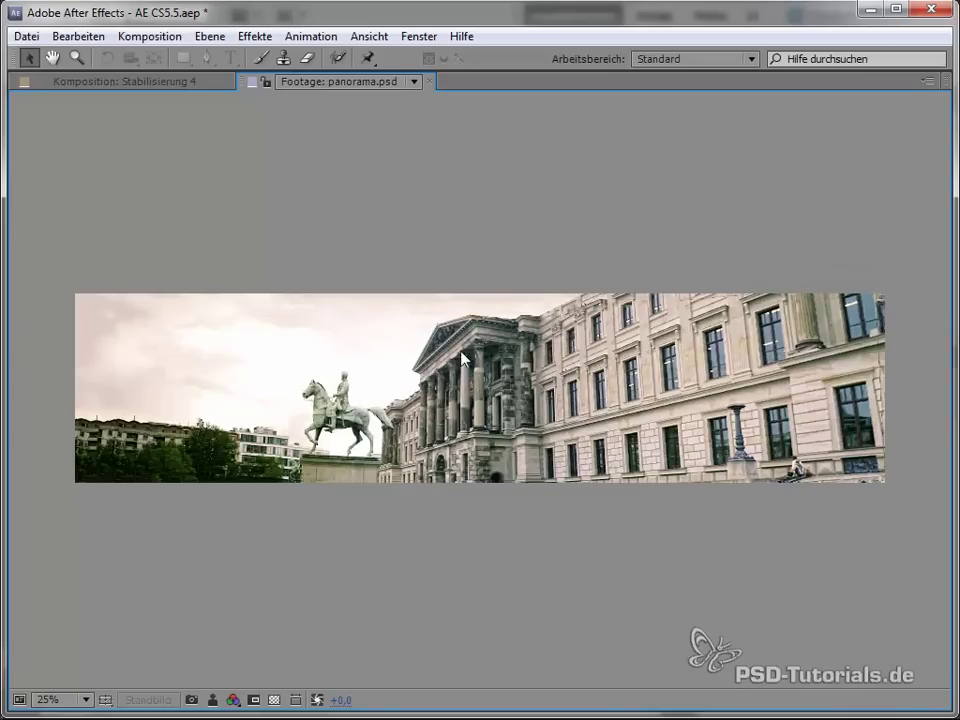
Turn Ebene 1, Ebene 0 Kopie and the Fotofilter 1 tint back on
{"action": "left_click", "coordinate": [175, 87]}
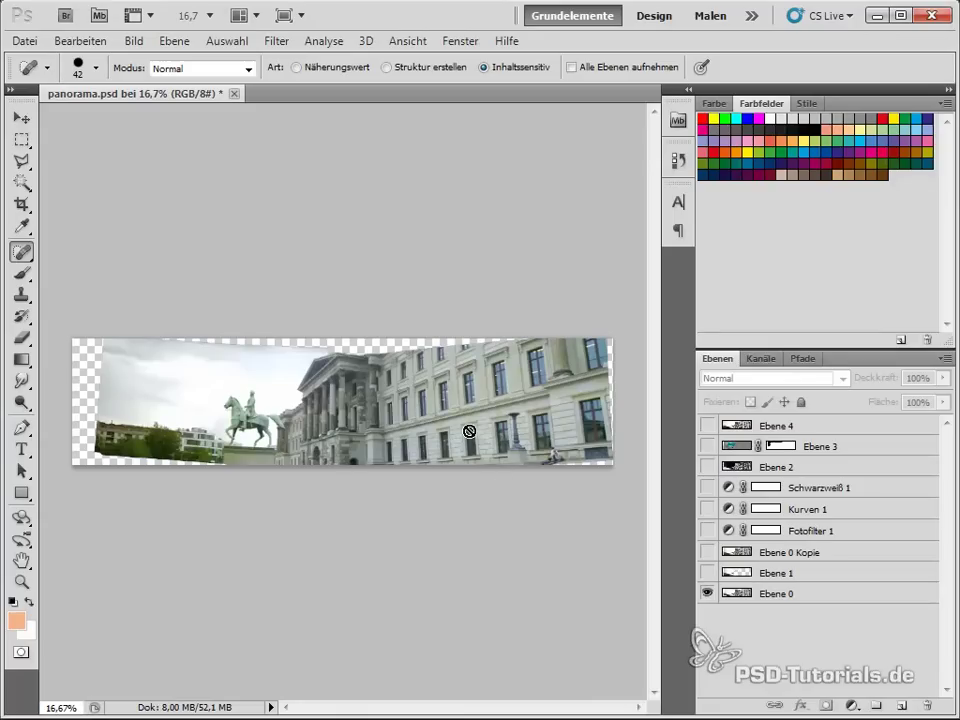
{"action": "left_click", "coordinate": [707, 573]}
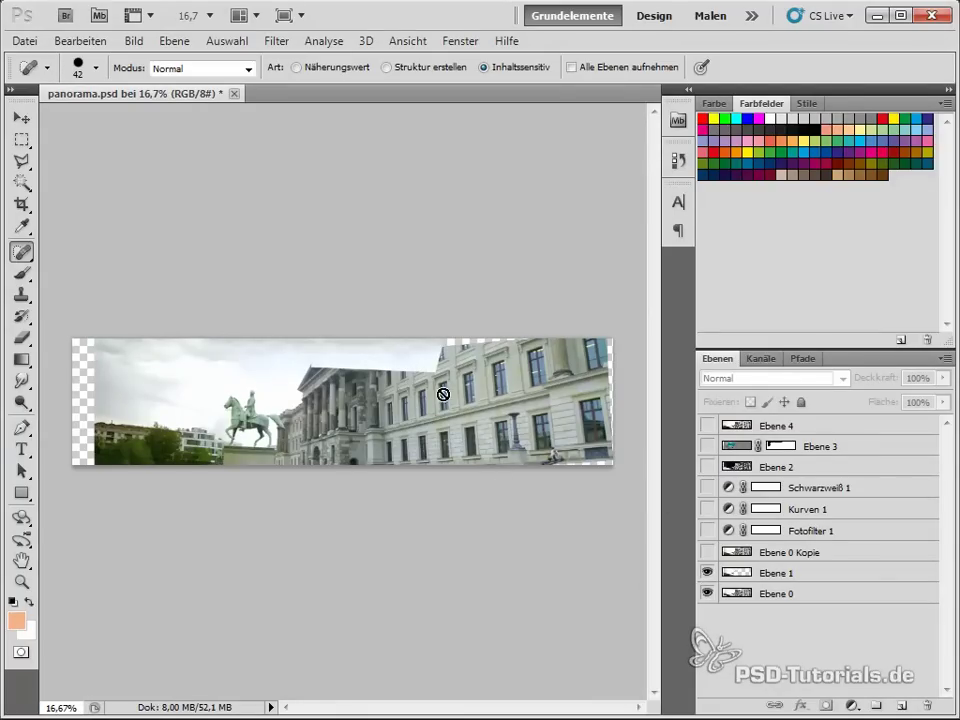
{"action": "left_click", "coordinate": [707, 552]}
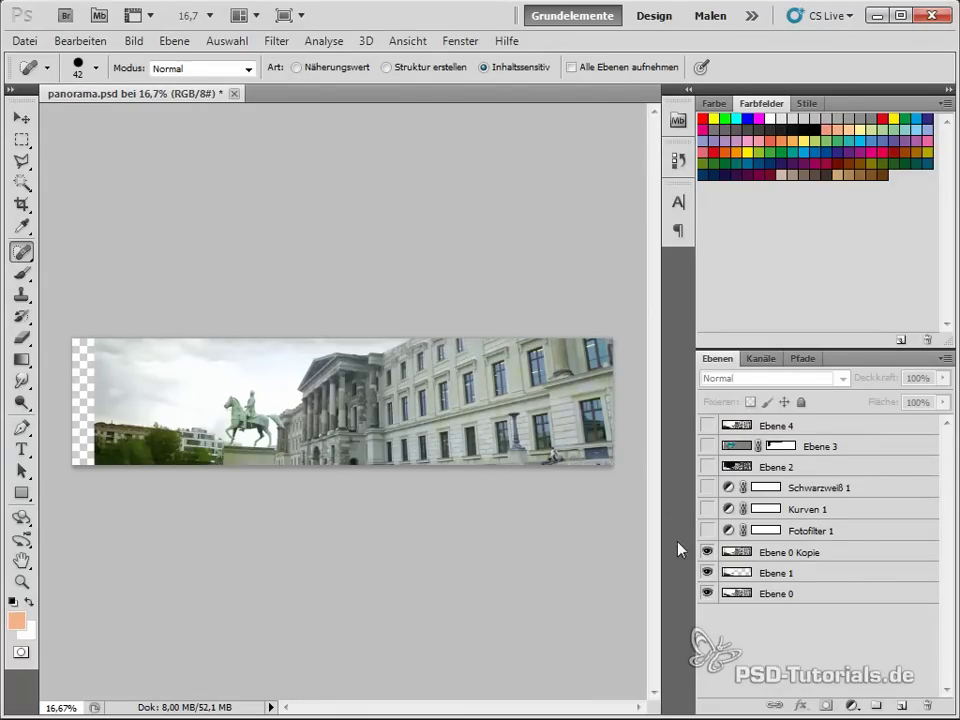
{"action": "left_click", "coordinate": [707, 530]}
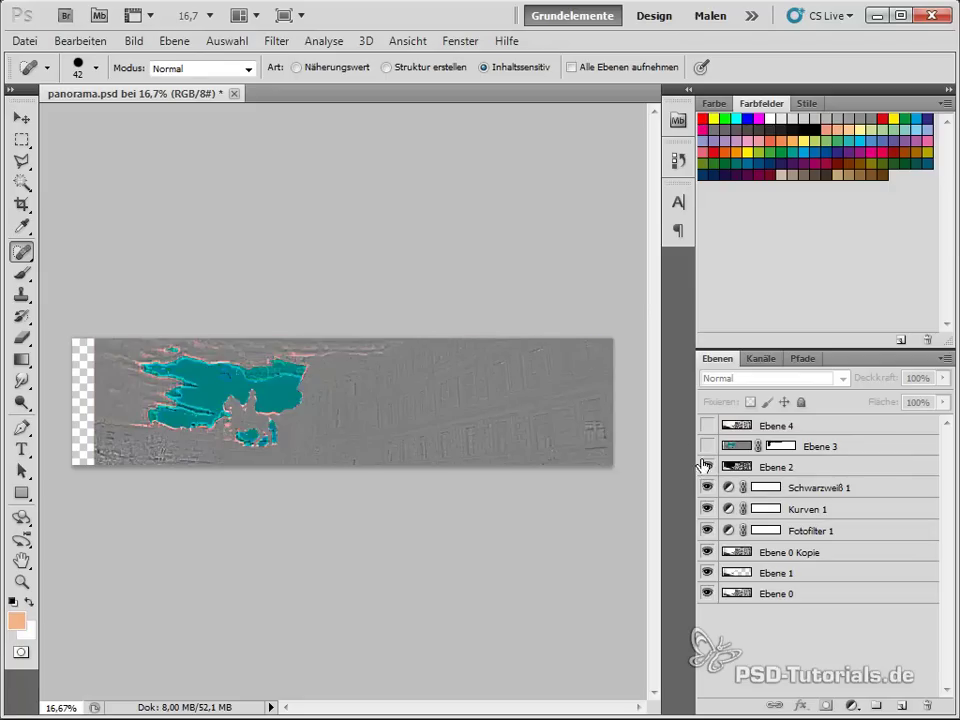
Compare Ebene 2 and Ebene 3, keeping Ebene 3 visible with its Ineinanderkopieren blend
{"action": "left_click", "coordinate": [707, 467]}
{"action": "left_click", "coordinate": [707, 446]}
{"action": "left_click", "coordinate": [707, 446]}
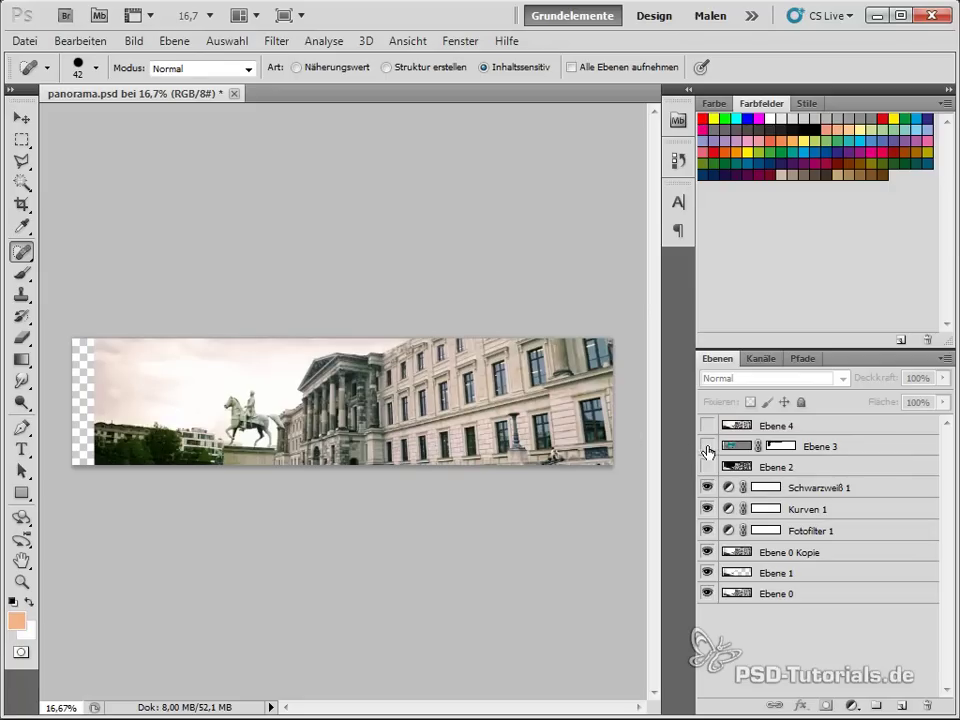
{"action": "left_click", "coordinate": [707, 467]}
{"action": "left_click", "coordinate": [707, 467]}
{"action": "left_click", "coordinate": [707, 446]}
{"action": "left_click", "coordinate": [728, 446]}
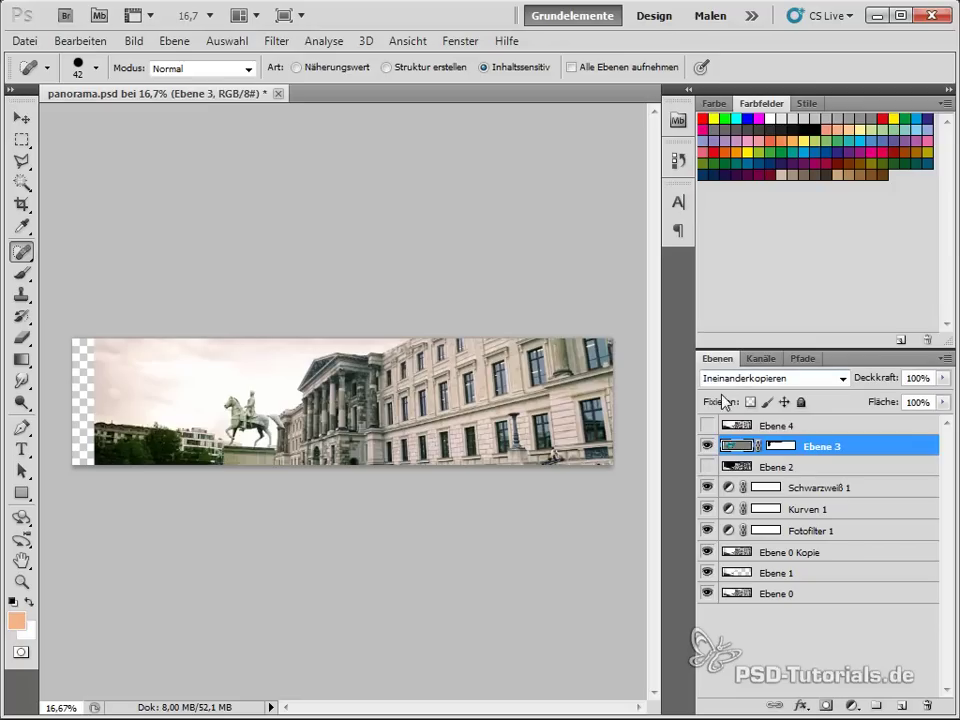
{"action": "left_click", "coordinate": [722, 466]}
{"action": "left_click", "coordinate": [707, 467]}
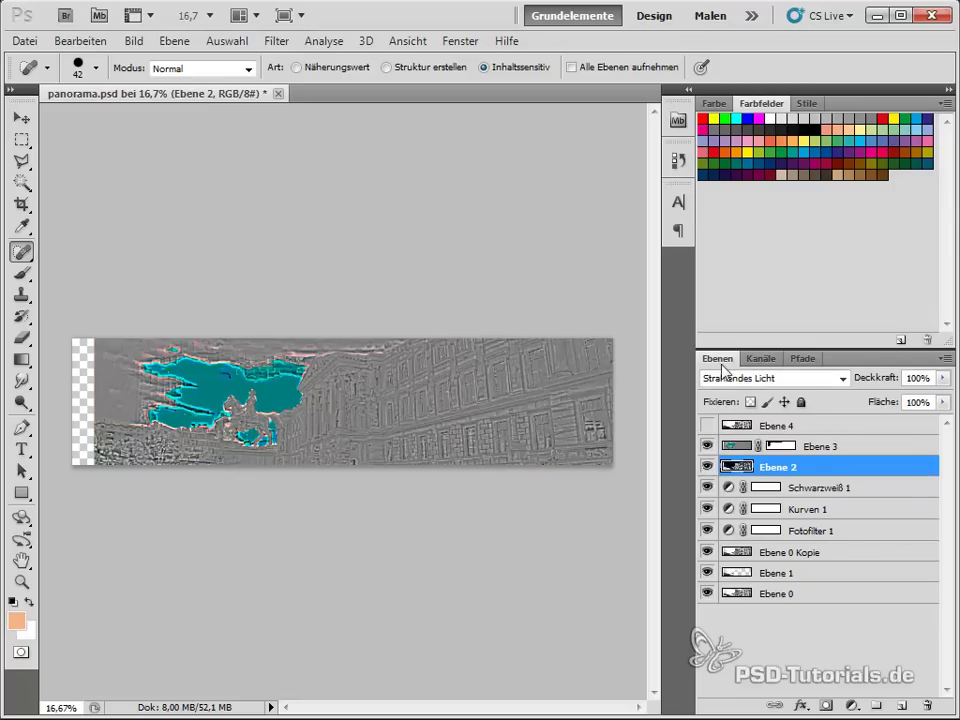
{"action": "left_click", "coordinate": [707, 467]}
{"action": "left_click", "coordinate": [735, 452]}
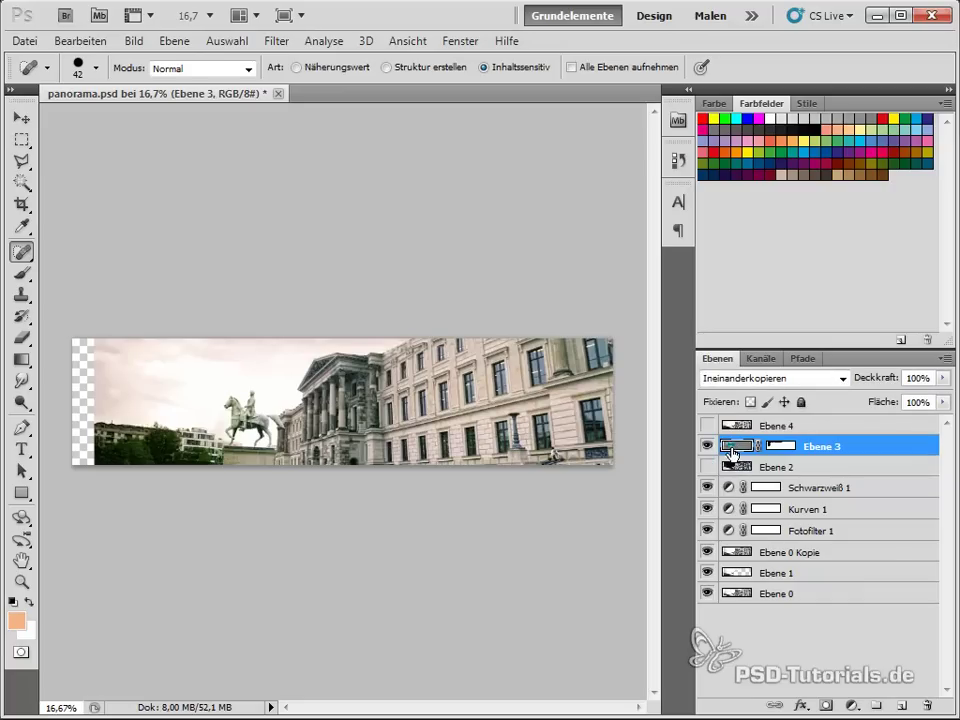
Show Ebene 4 to fill the empty left strip and hide the panels
{"action": "left_click", "coordinate": [736, 426]}
{"action": "left_click", "coordinate": [708, 426]}
{"action": "left_click", "coordinate": [708, 426]}
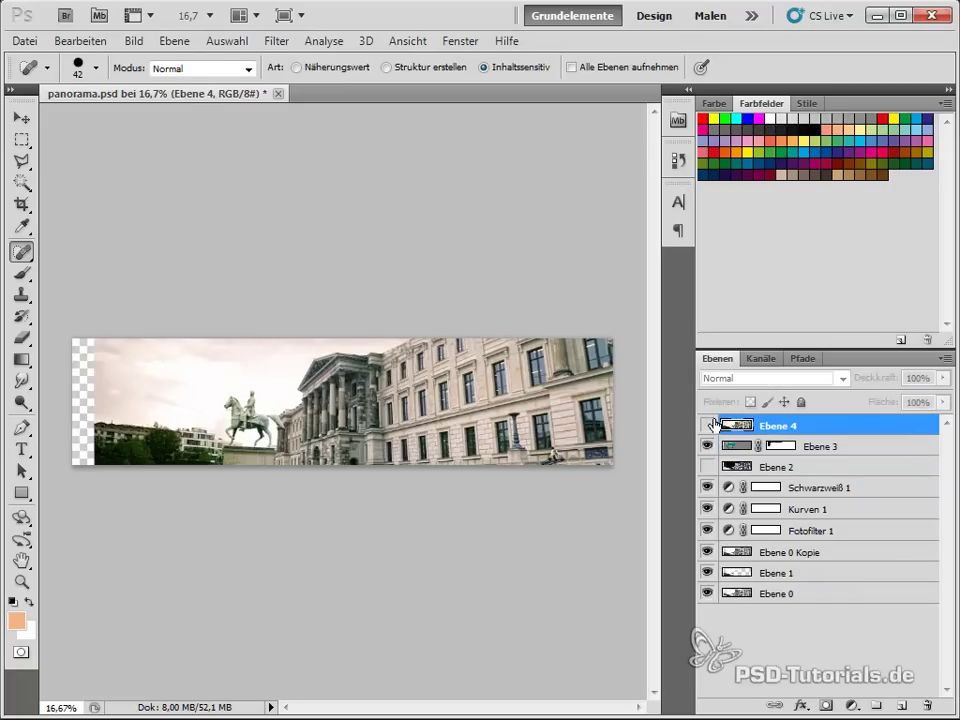
{"action": "left_click", "coordinate": [708, 426]}
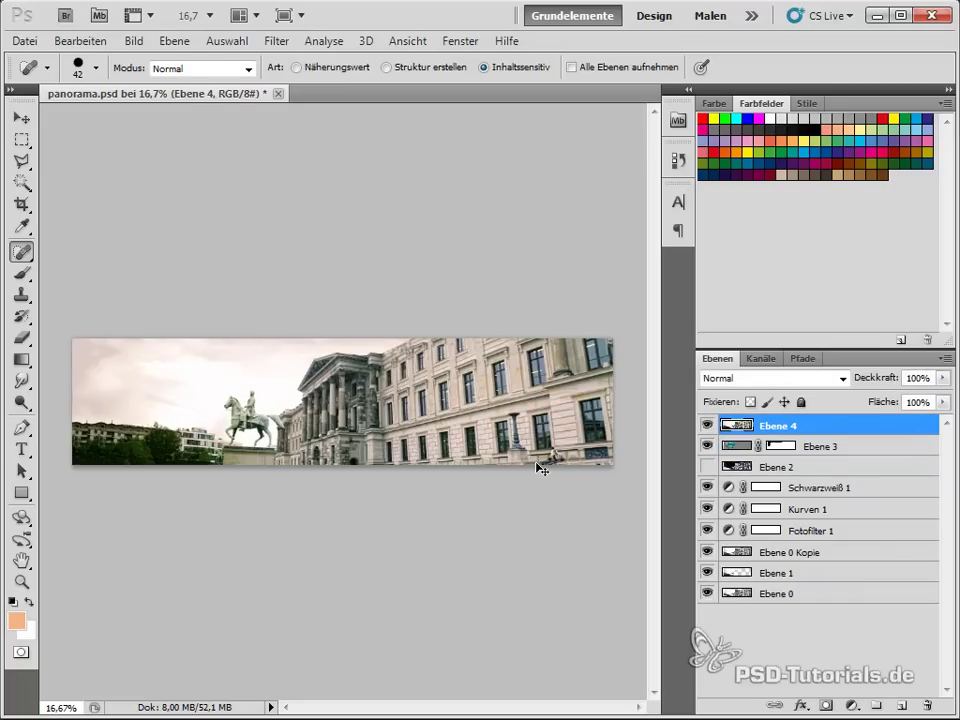
{"action": "key", "text": "Tab"}
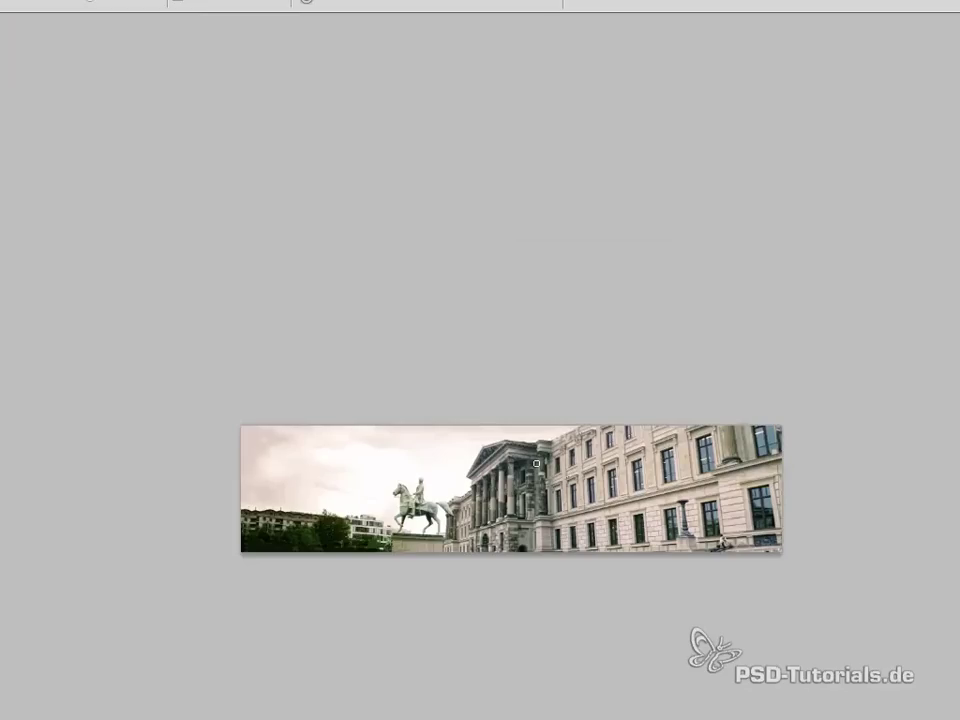
Check the panorama full-screen, minimize Photoshop and restore After Effects' normal panel layout
{"action": "key", "text": "f"}
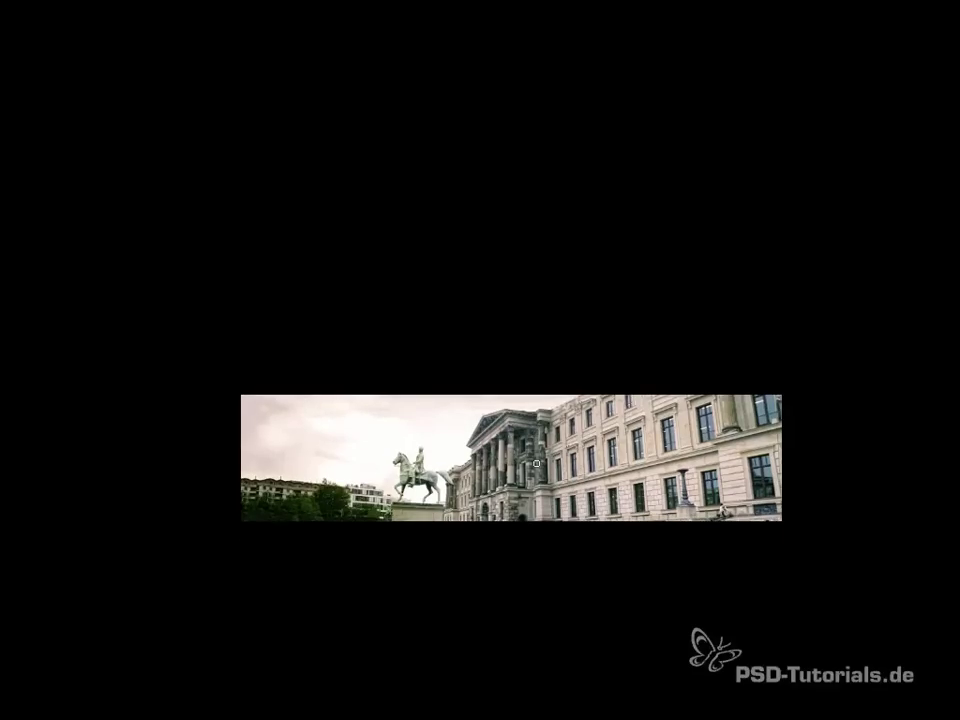
{"action": "key", "text": "f"}
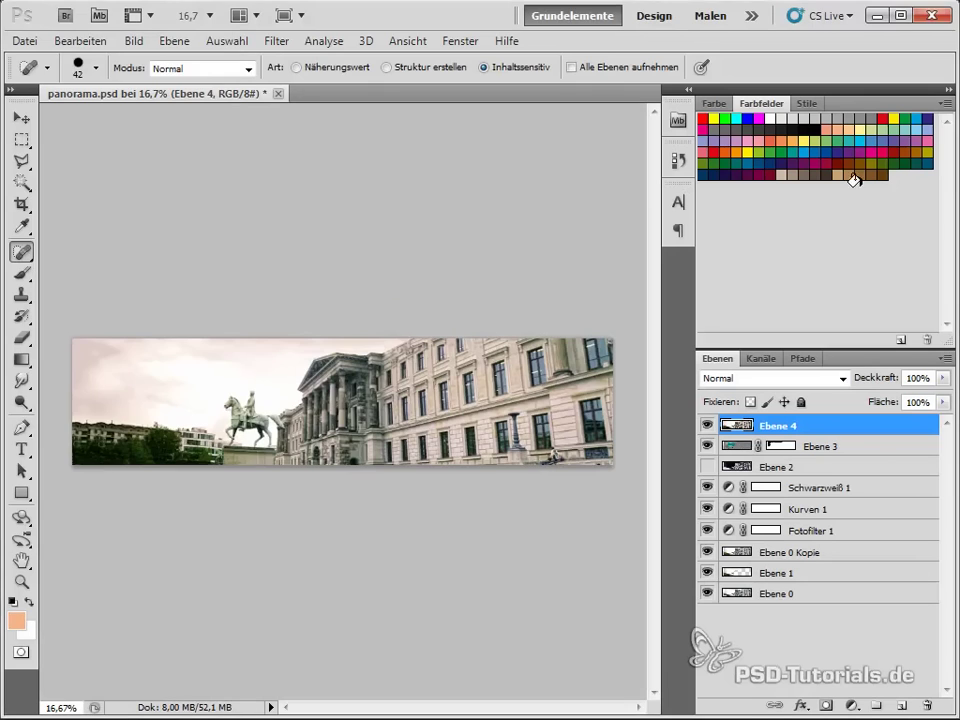
{"action": "left_click", "coordinate": [878, 15]}
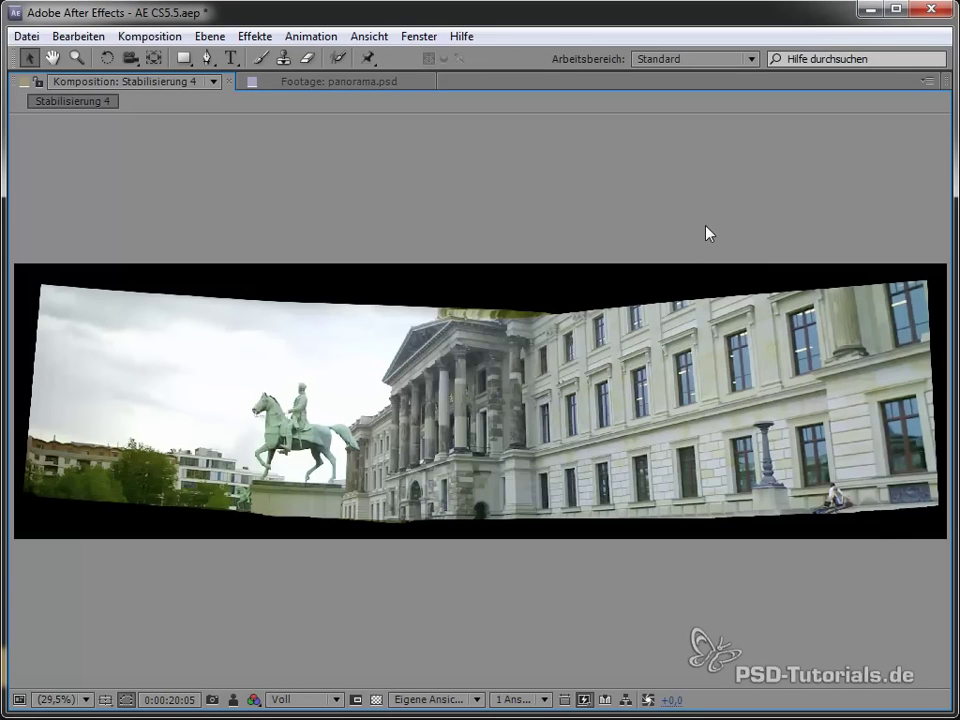
{"action": "key", "text": "grave"}
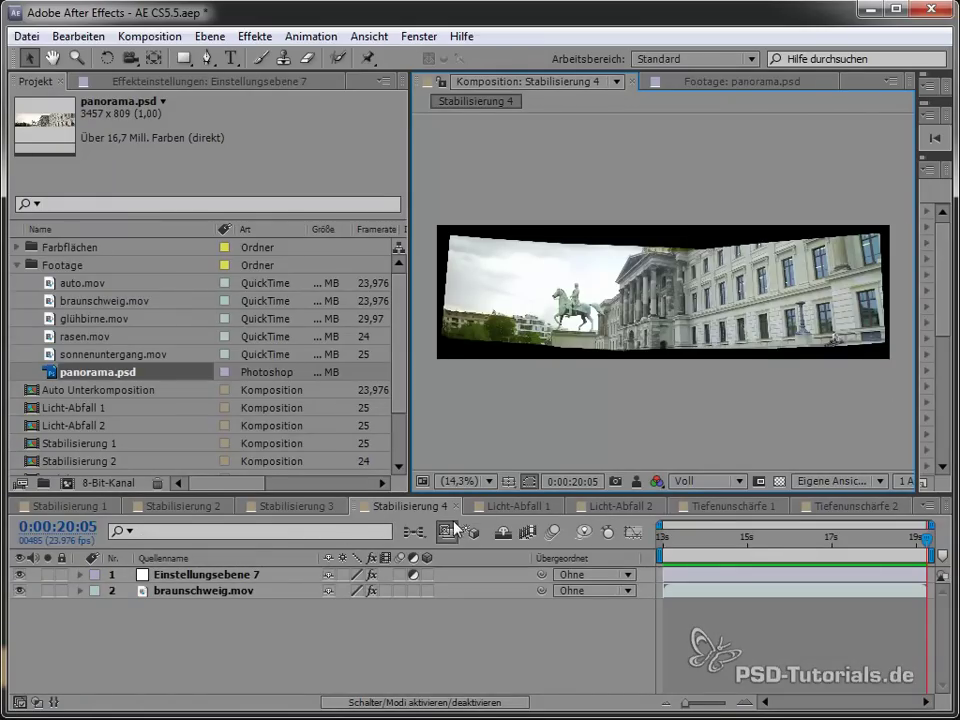
Open Licht-Abfall 1, widen the viewer and set magnification to Fenstergröße
{"action": "left_click", "coordinate": [500, 508]}
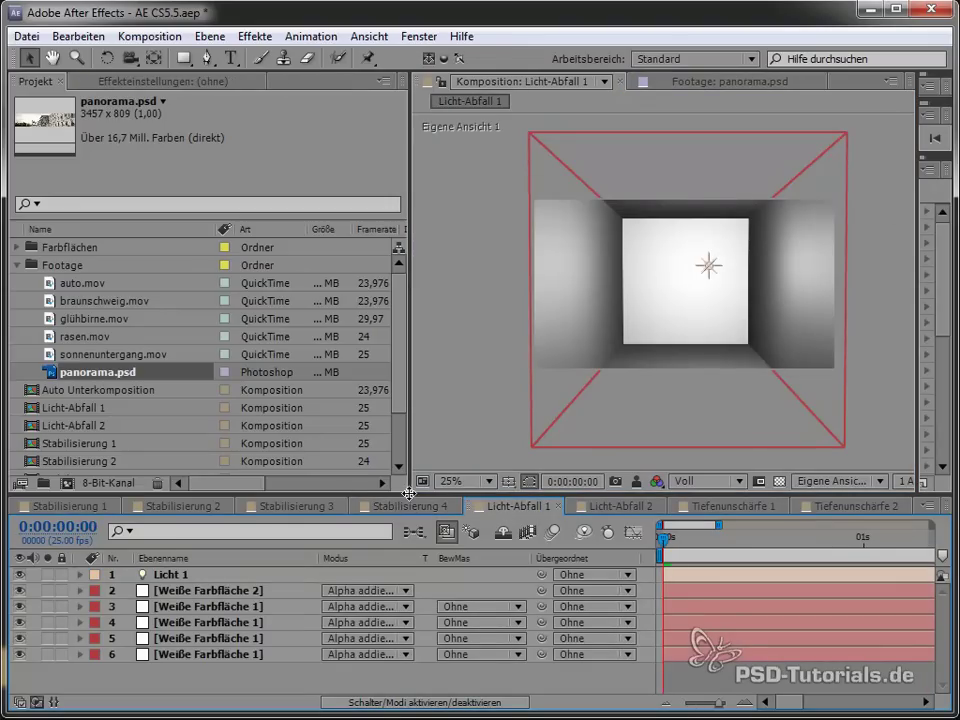
{"action": "left_click_drag", "start_coordinate": [410, 492], "coordinate": [172, 518]}
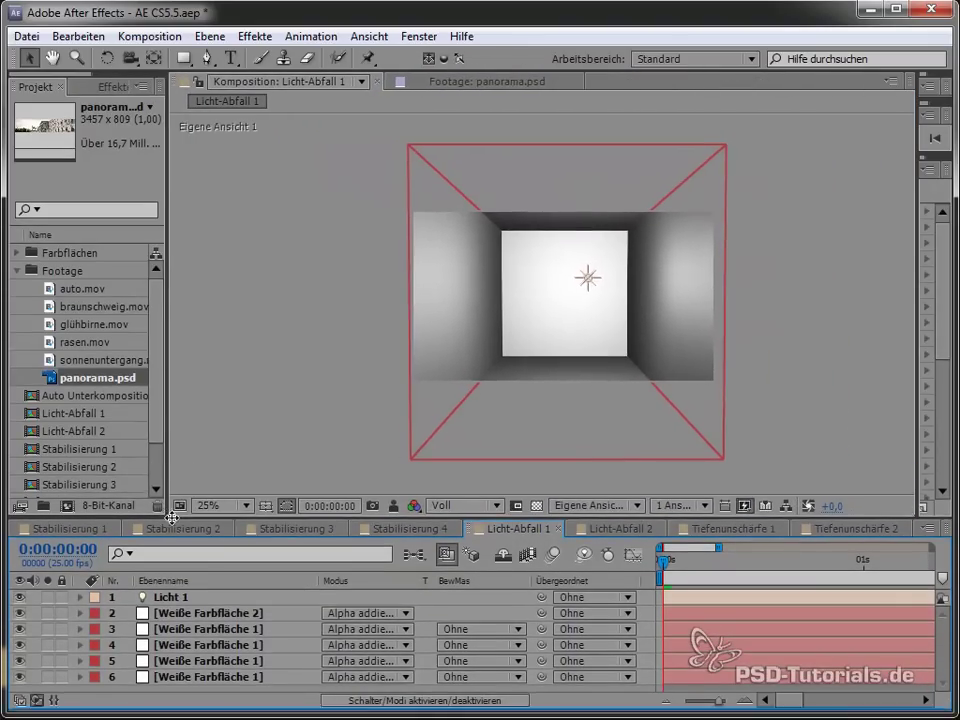
{"action": "left_click", "coordinate": [215, 505]}
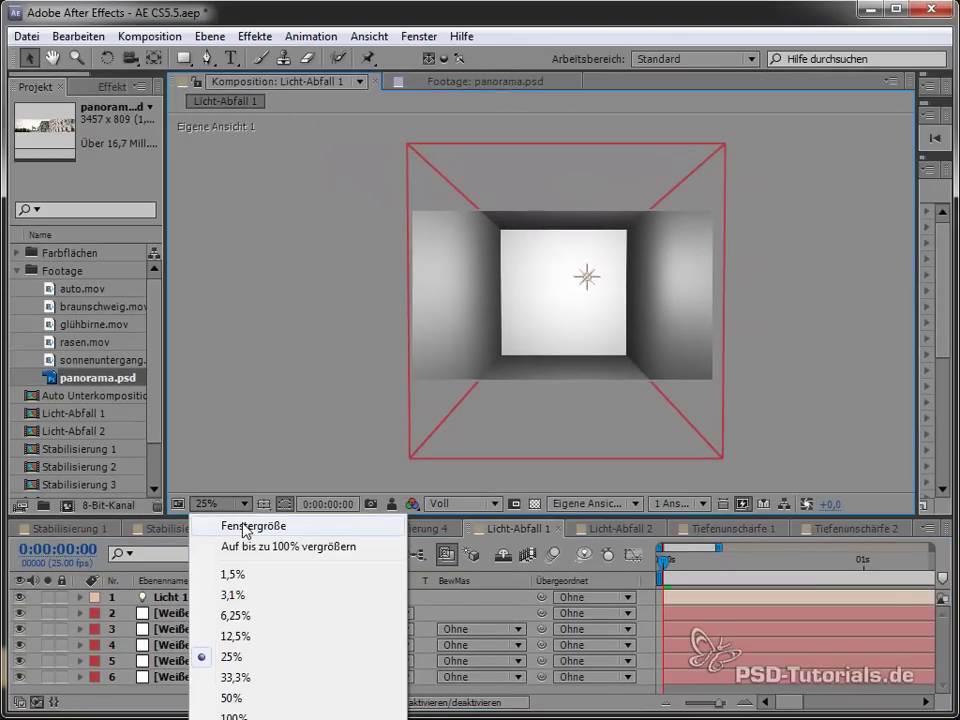
{"action": "left_click", "coordinate": [242, 524]}
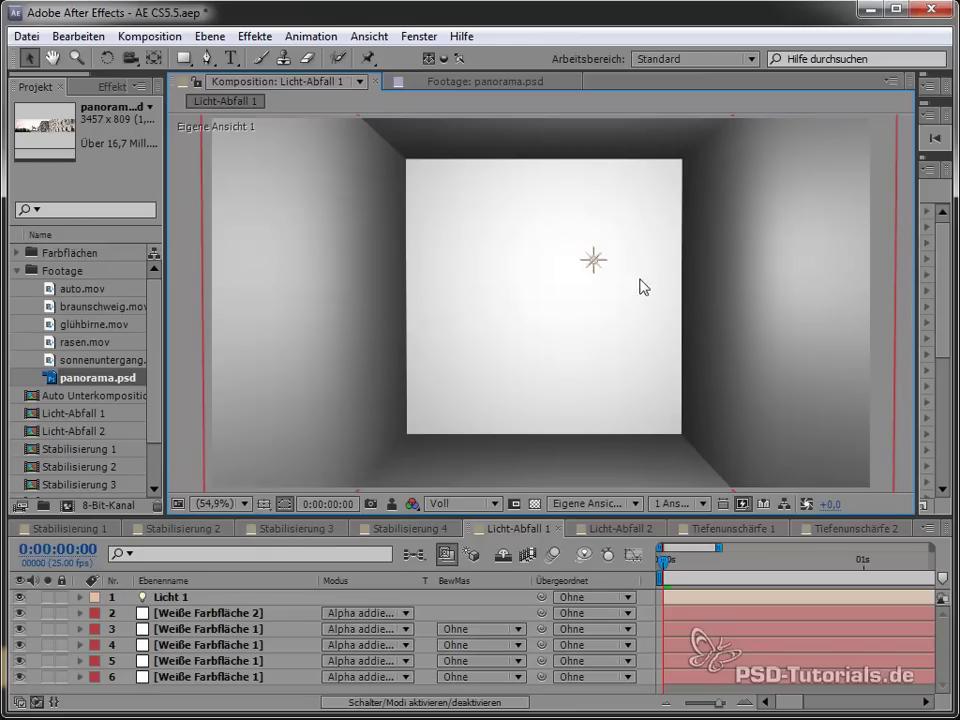
Drag Licht 1 back and forth along its Z axis until the back wall is brightly lit
{"action": "left_click", "coordinate": [592, 264]}
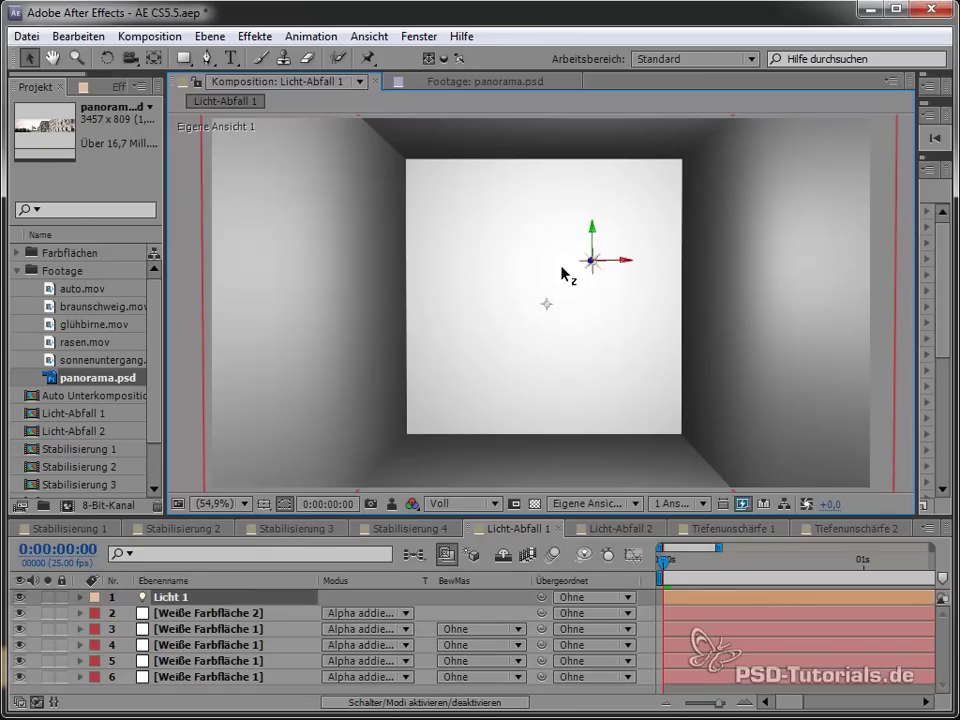
{"action": "mouse_move", "coordinate": [564, 274]}
{"action": "left_mouse_down"}
{"action": "mouse_move", "coordinate": [305, 447]}
{"action": "mouse_move", "coordinate": [390, 380]}
{"action": "left_mouse_up"}
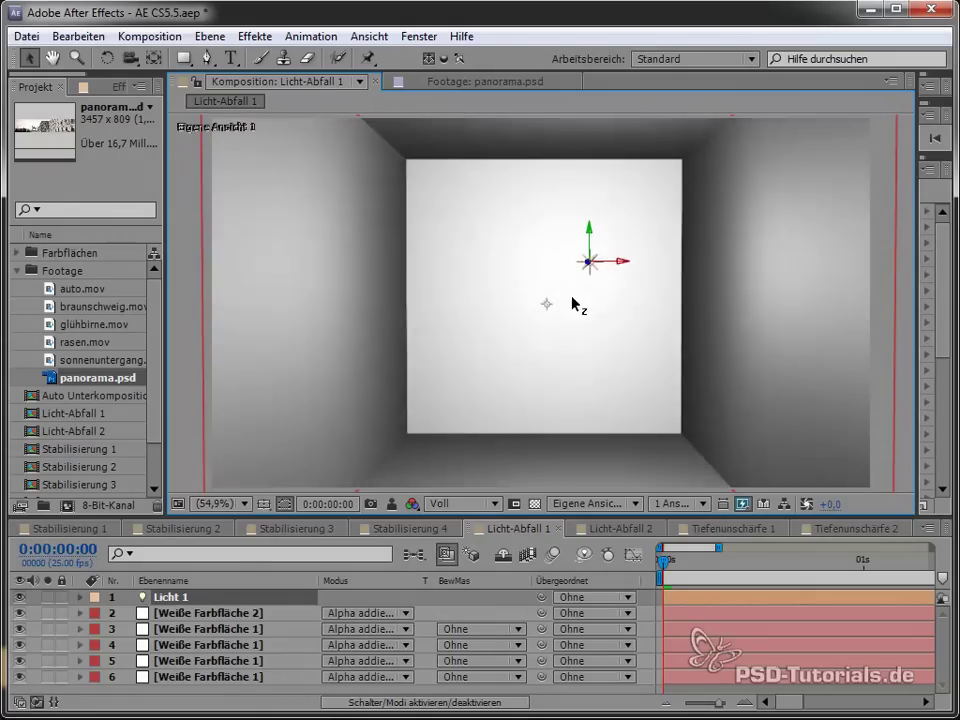
{"action": "left_click_drag", "start_coordinate": [390, 380], "coordinate": [388, 412]}
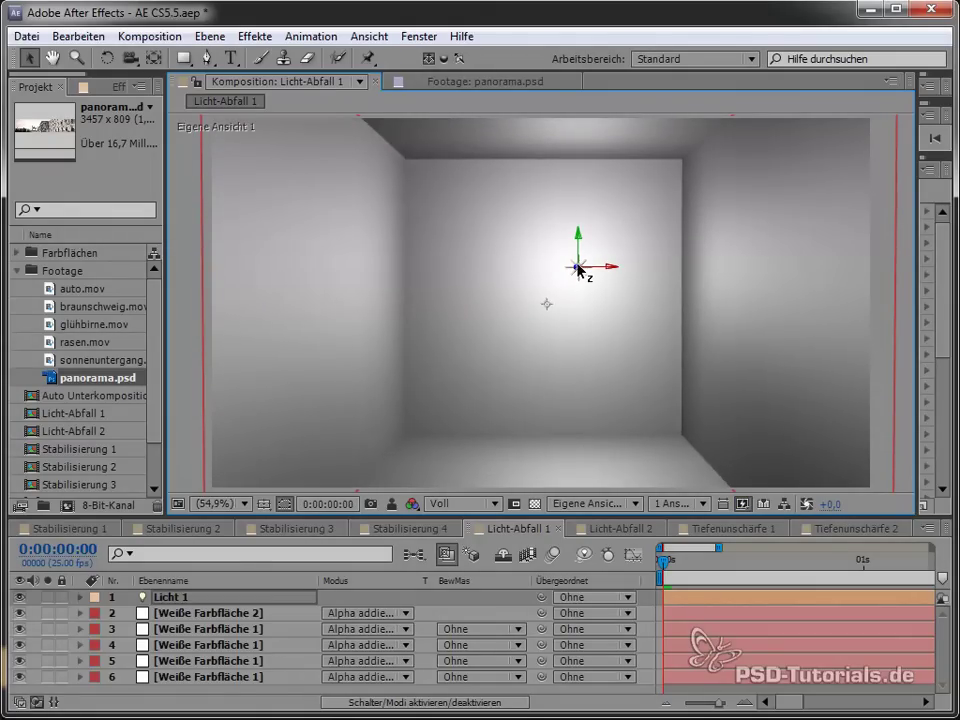
{"action": "mouse_move", "coordinate": [578, 268]}
{"action": "left_mouse_down"}
{"action": "mouse_move", "coordinate": [688, 283]}
{"action": "mouse_move", "coordinate": [579, 306]}
{"action": "left_mouse_up"}
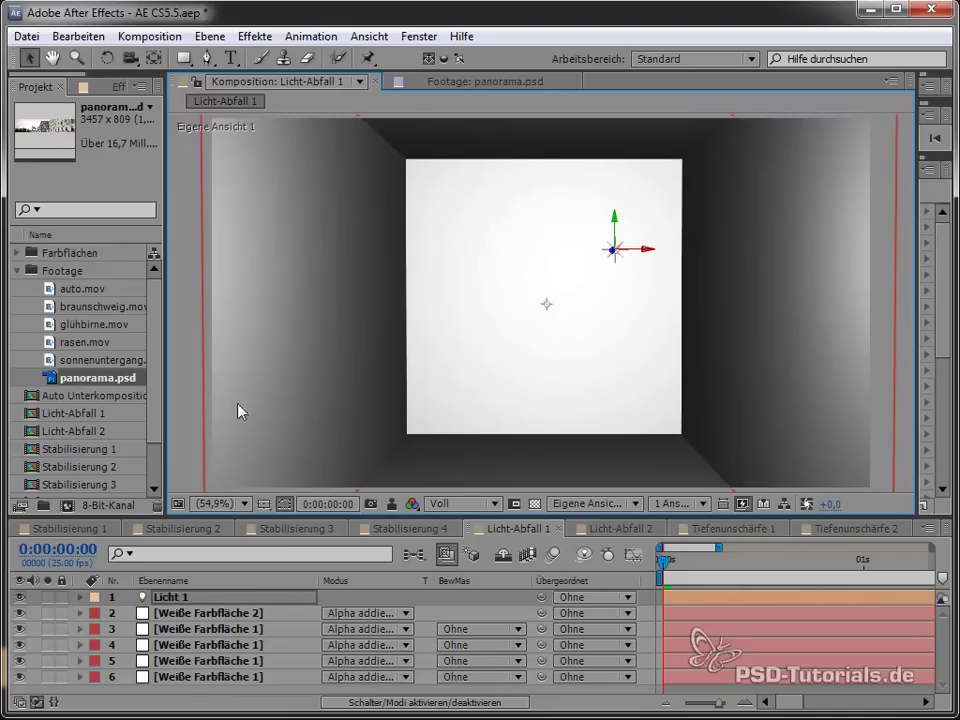
{"action": "left_click", "coordinate": [270, 613]}
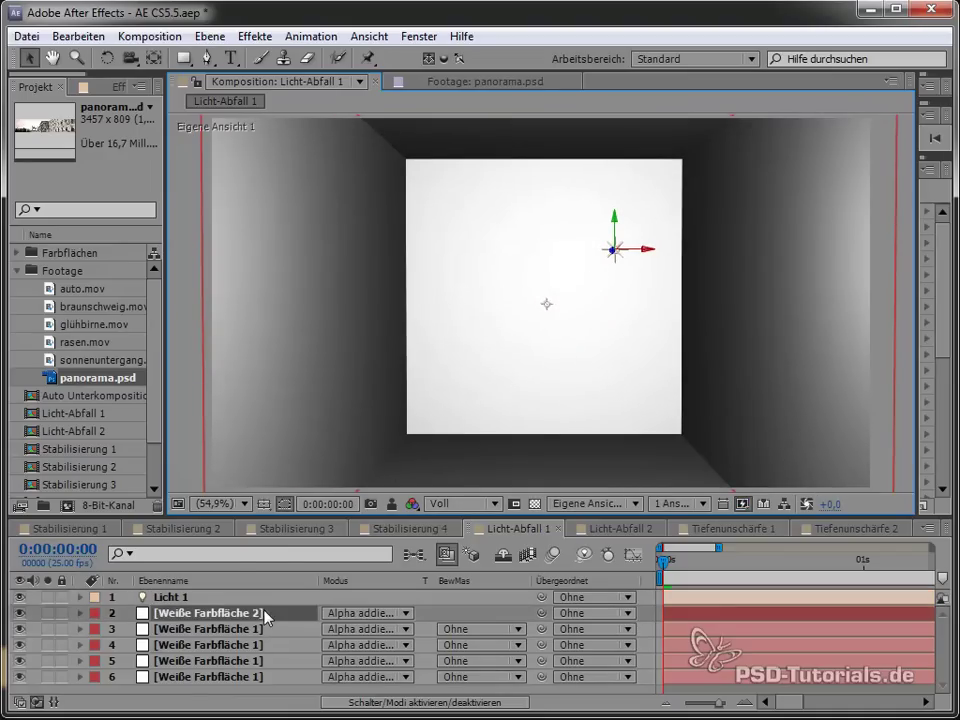
{"action": "left_click", "coordinate": [111, 95]}
{"action": "right_click", "coordinate": [100, 160]}
{"action": "mouse_move", "coordinate": [388, 440]}
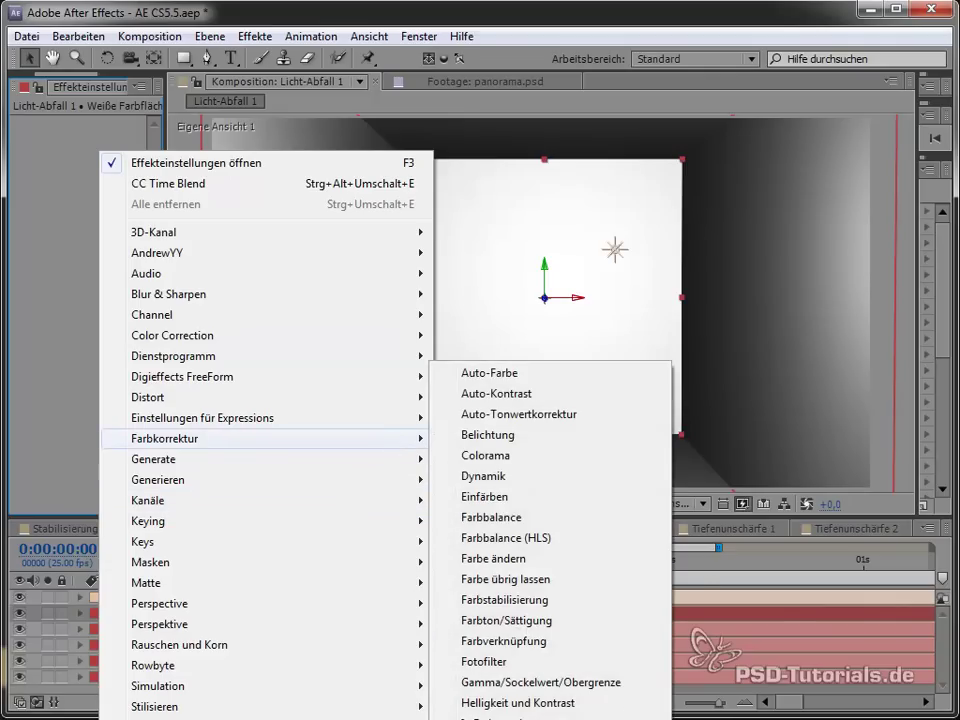
{"action": "left_click", "coordinate": [500, 715]}
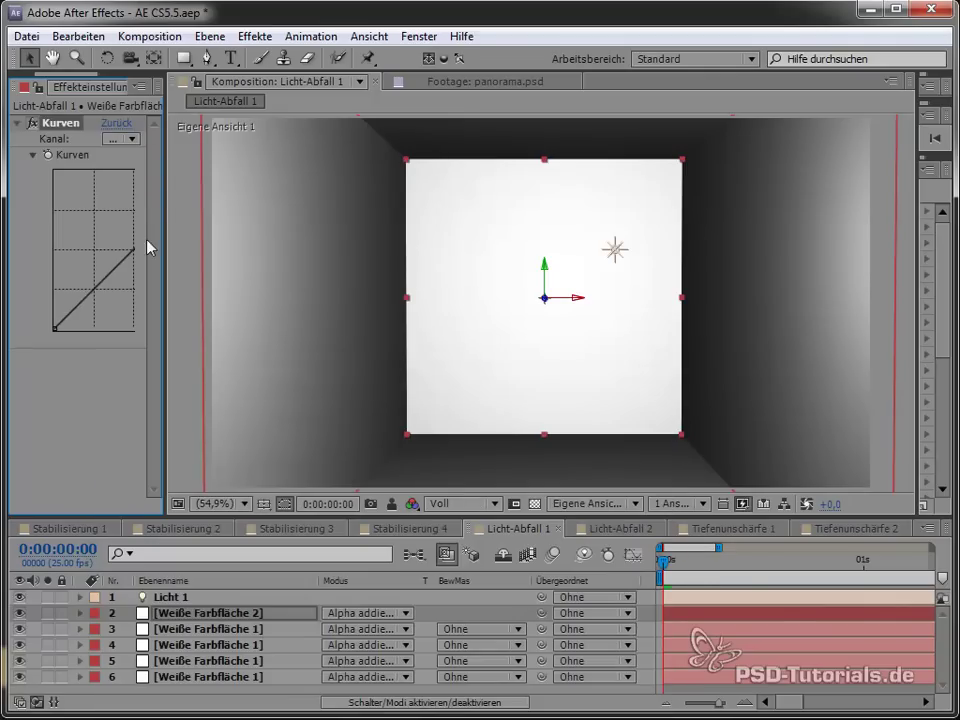
{"action": "left_click_drag", "start_coordinate": [166, 229], "coordinate": [262, 229]}
{"action": "left_click_drag", "start_coordinate": [220, 180], "coordinate": [242, 316]}
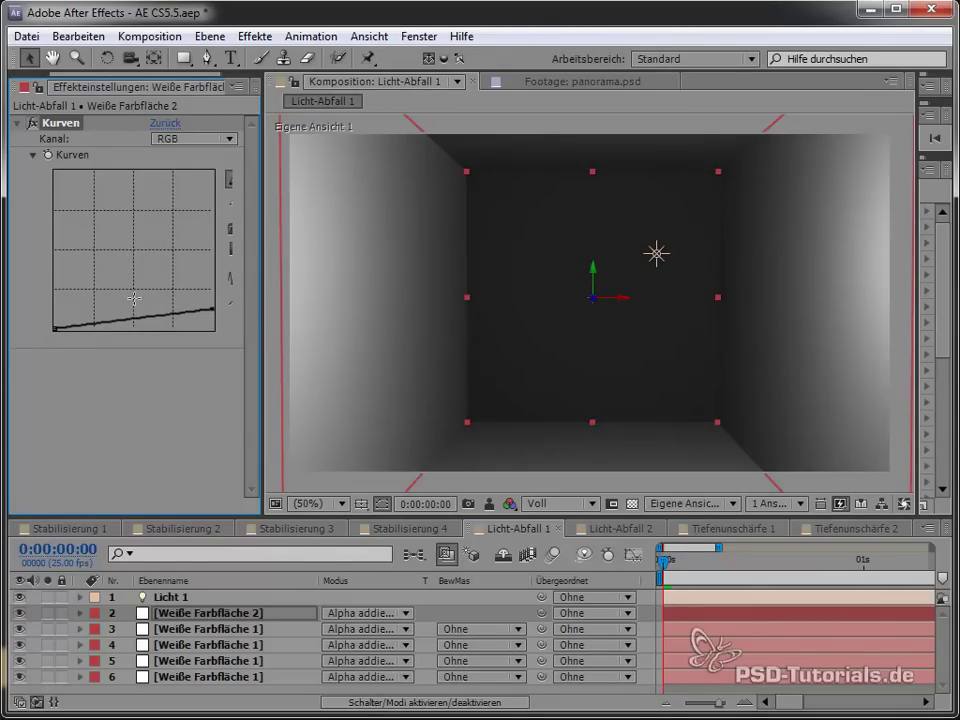
{"action": "key", "text": "Delete"}
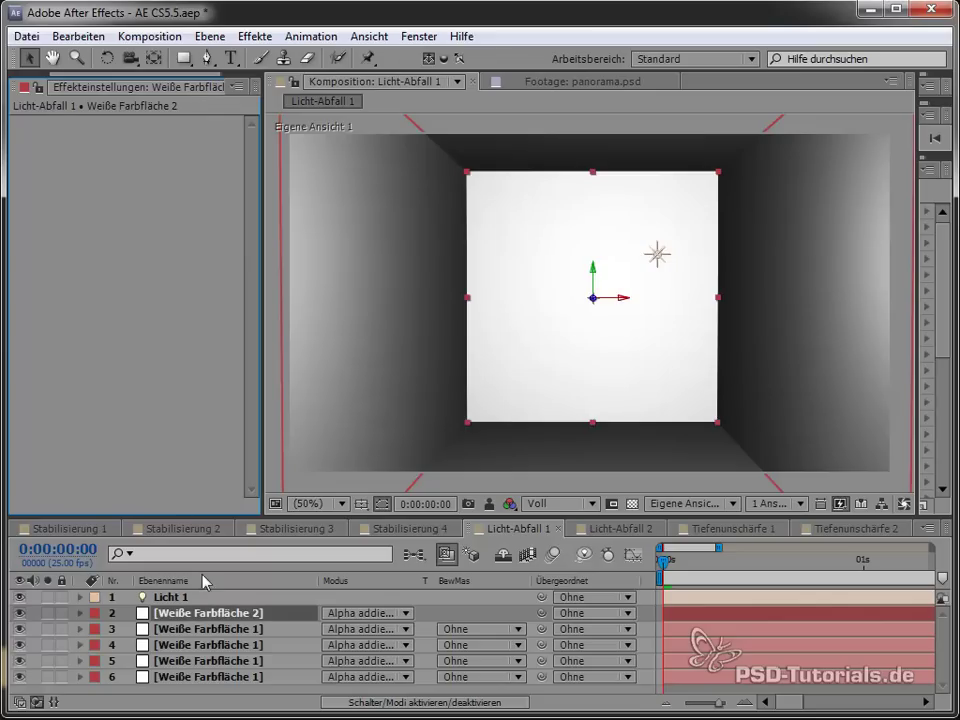
{"action": "left_click_drag", "start_coordinate": [390, 516], "coordinate": [390, 416]}
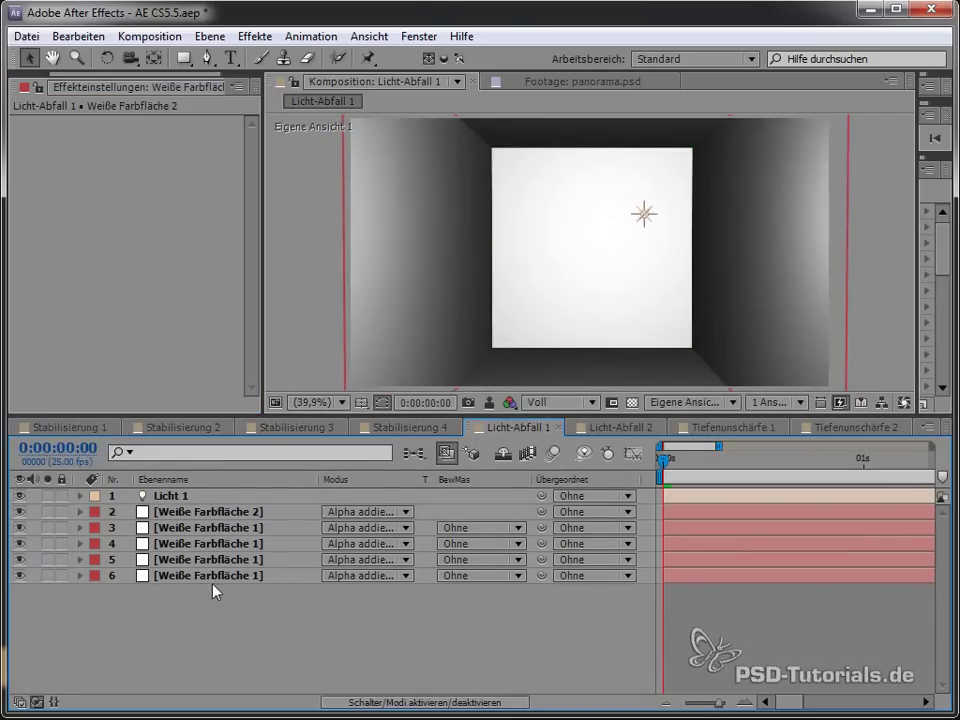
Set Licht 1's Abfall to Umgekehrtes Quadrat (beschränkt) in its Lichtoptionen
{"action": "left_click", "coordinate": [163, 497]}
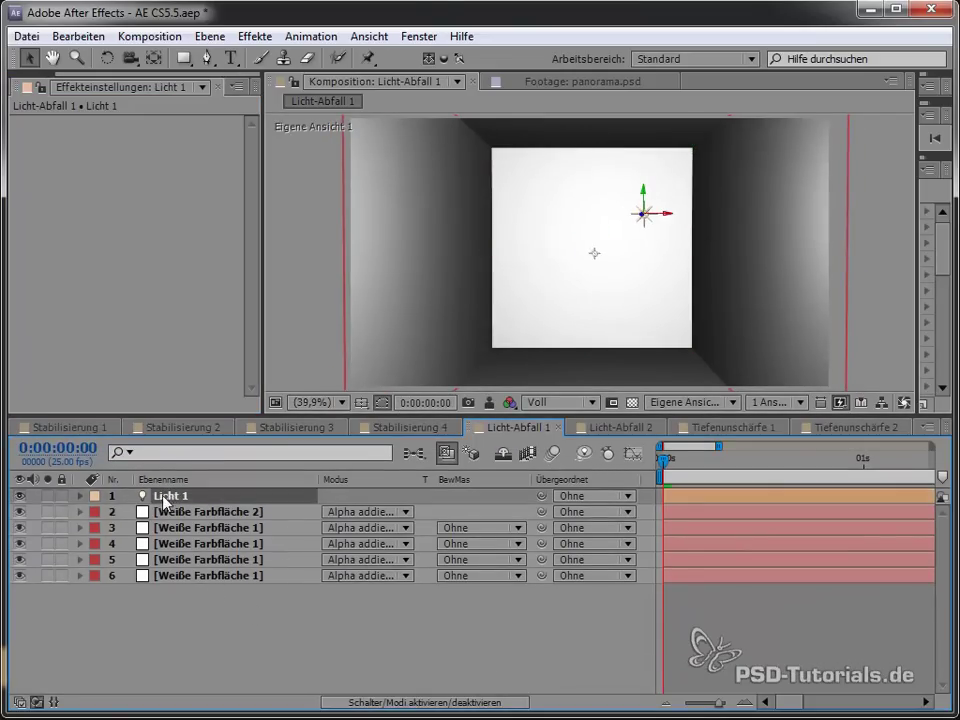
{"action": "left_click", "coordinate": [80, 496]}
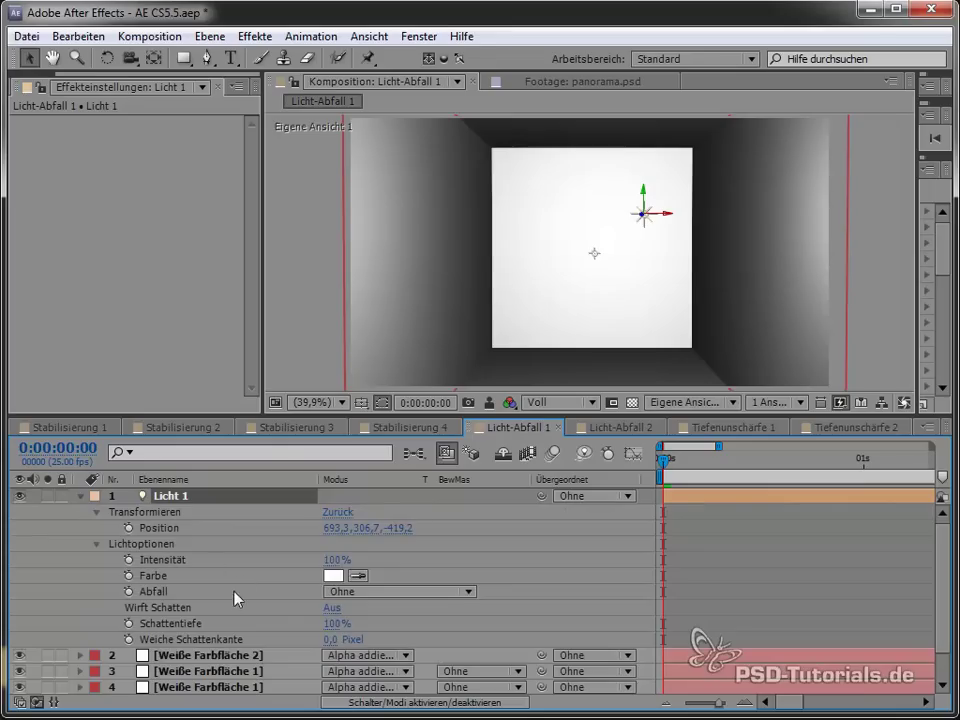
{"action": "left_click", "coordinate": [375, 592]}
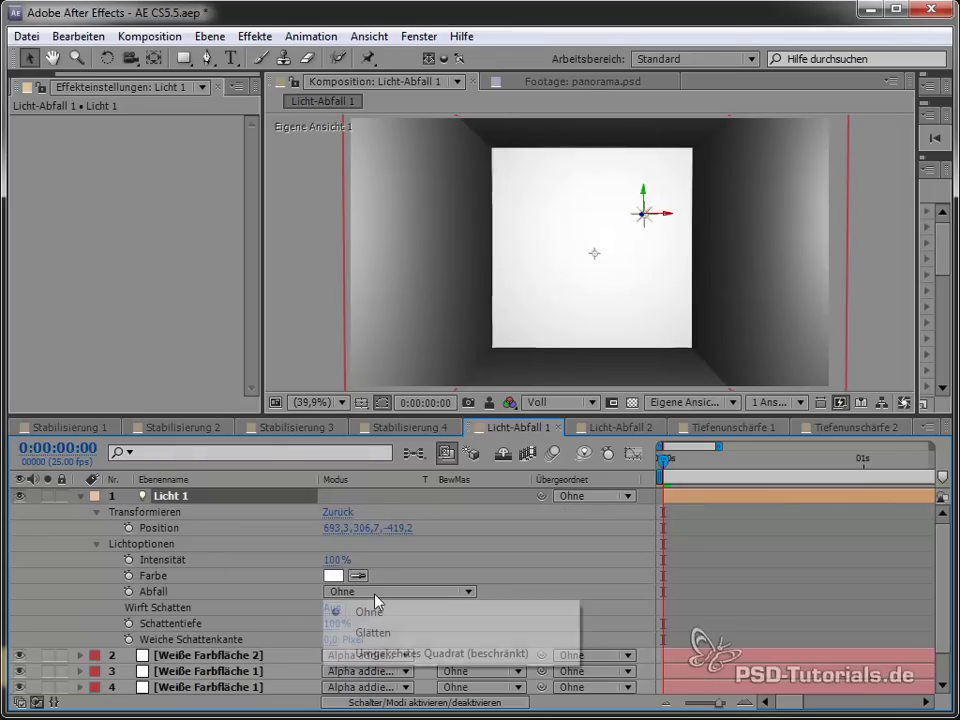
{"action": "left_click", "coordinate": [410, 654]}
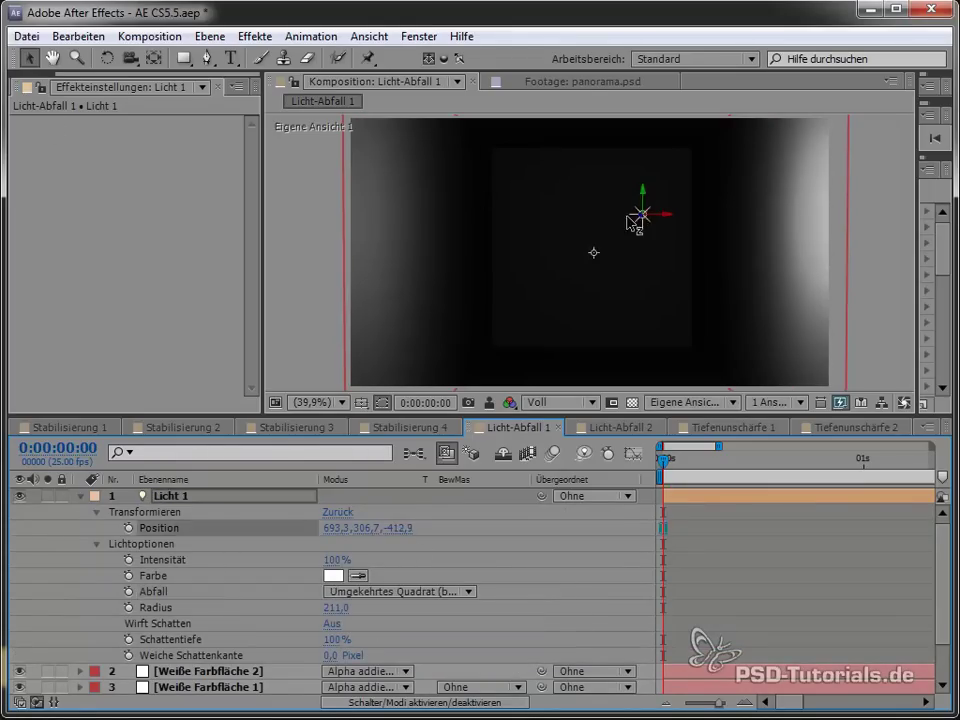
Pull Licht 1 along Z toward the back wall, check it at 100%, then open Licht-Abfall 2
{"action": "mouse_move", "coordinate": [643, 218]}
{"action": "left_mouse_down"}
{"action": "mouse_move", "coordinate": [414, 313]}
{"action": "mouse_move", "coordinate": [458, 302]}
{"action": "mouse_move", "coordinate": [364, 349]}
{"action": "mouse_move", "coordinate": [356, 369]}
{"action": "mouse_move", "coordinate": [437, 332]}
{"action": "mouse_move", "coordinate": [376, 352]}
{"action": "left_mouse_up"}
{"action": "left_click", "coordinate": [568, 543]}
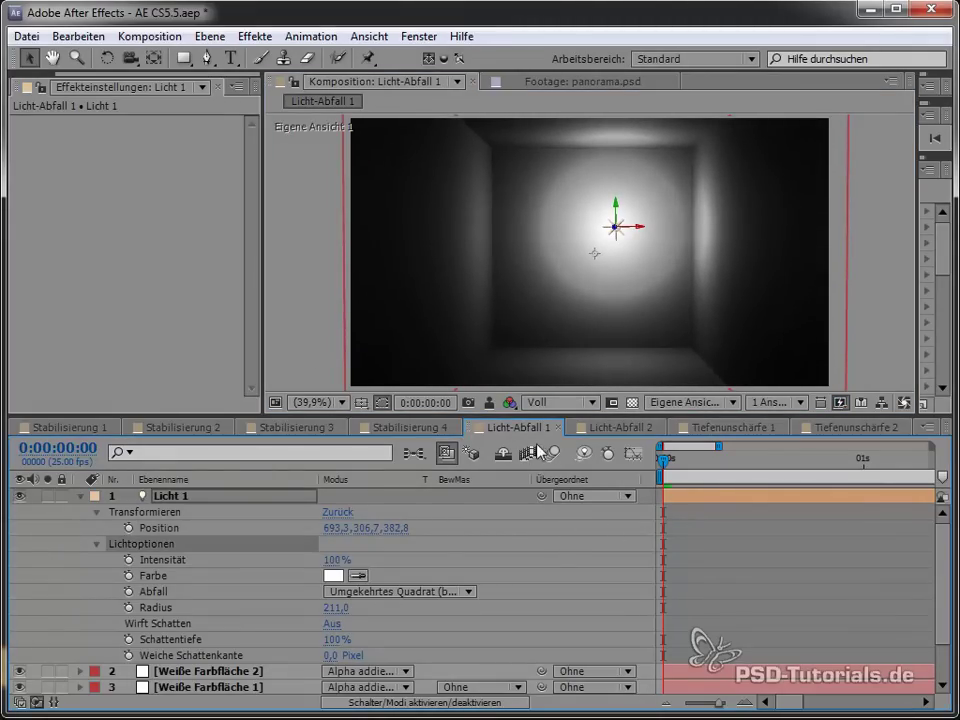
{"action": "key", "text": "slash"}
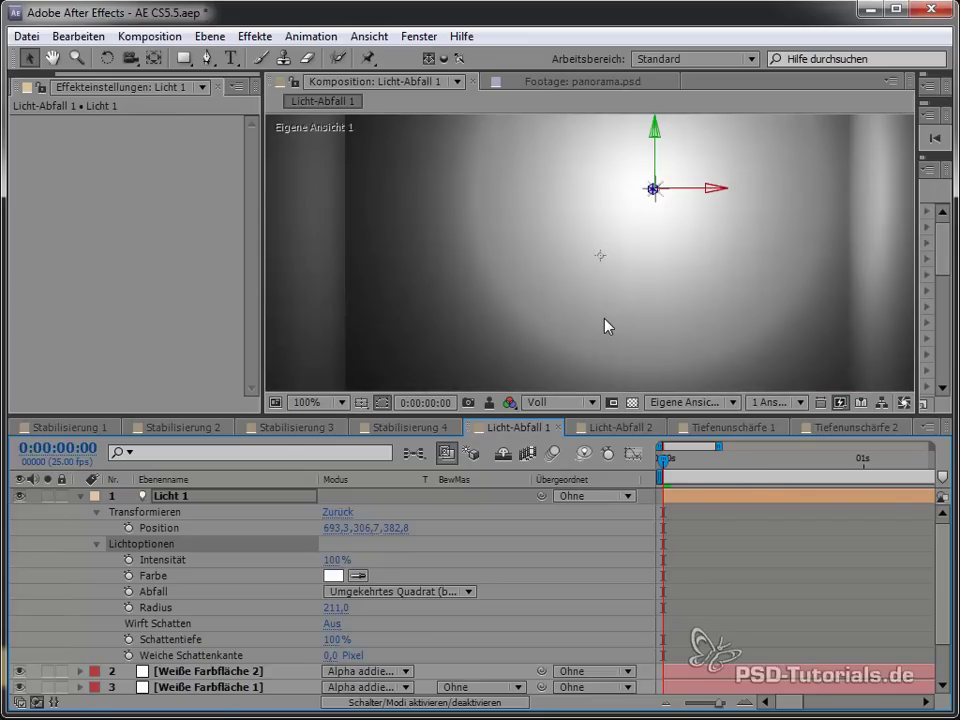
{"action": "key", "text": "grave"}
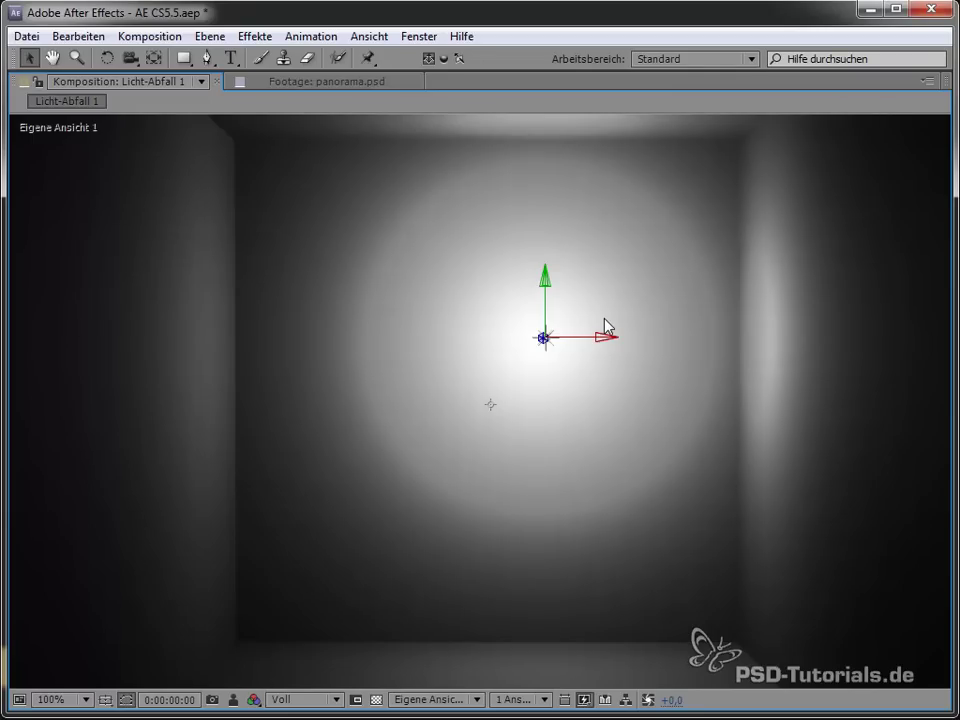
{"action": "key", "text": "grave"}
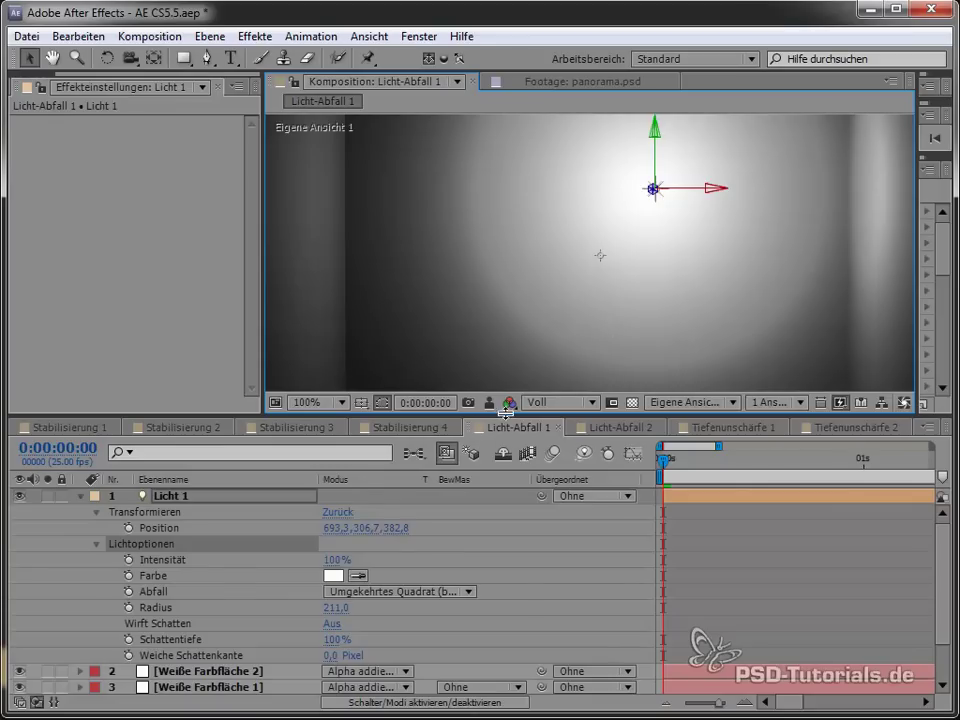
{"action": "left_click", "coordinate": [605, 428]}
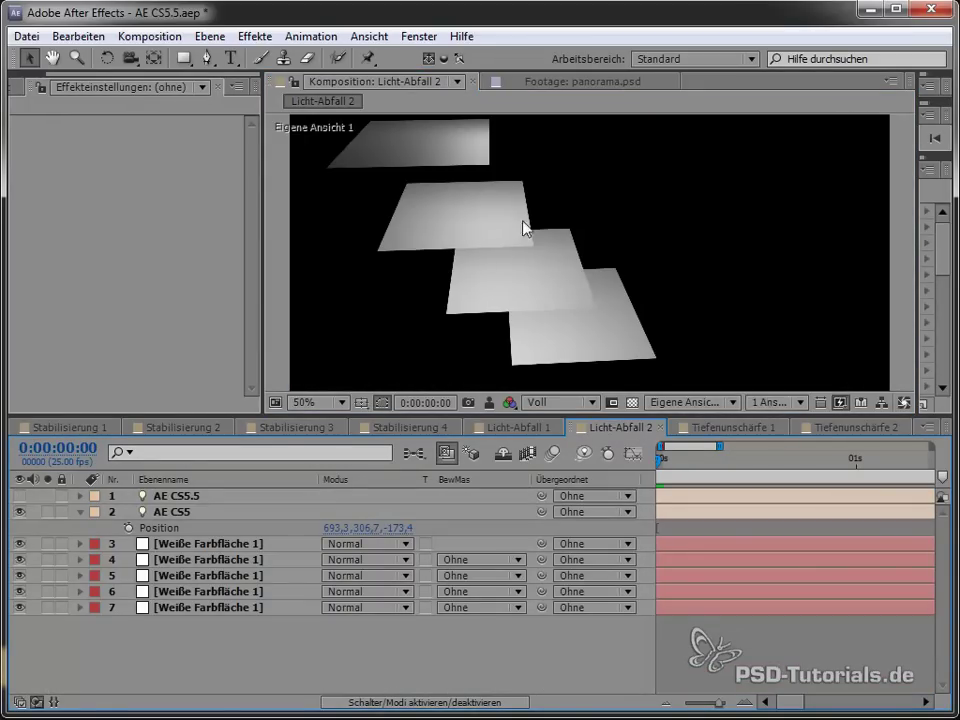
Zoom out and display the Position values of the top white solid
{"action": "key", "text": "comma"}
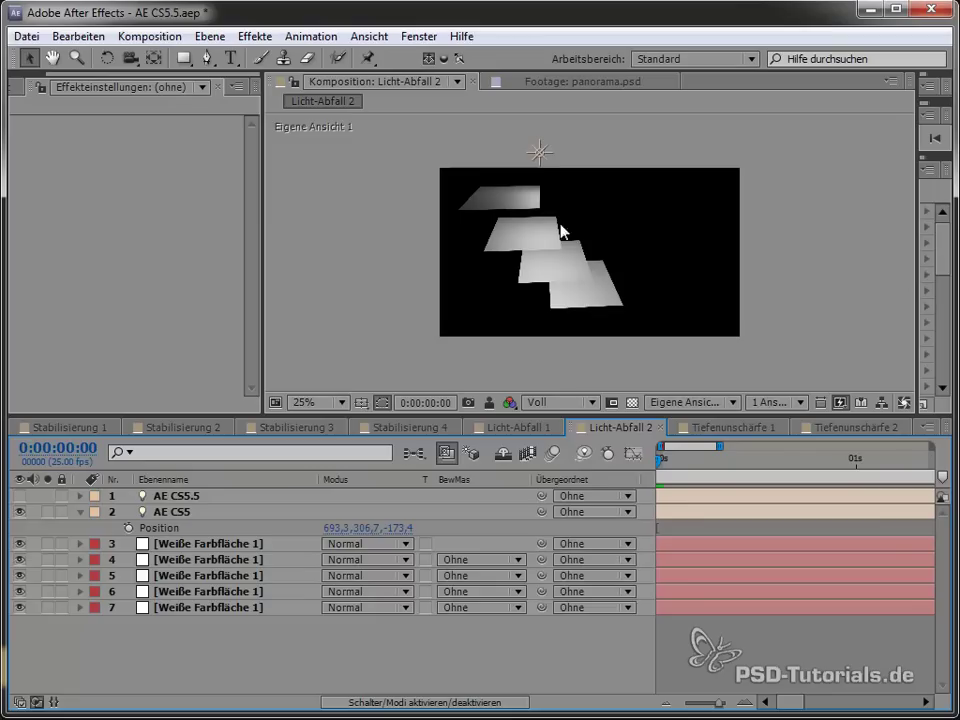
{"action": "left_click", "coordinate": [184, 512]}
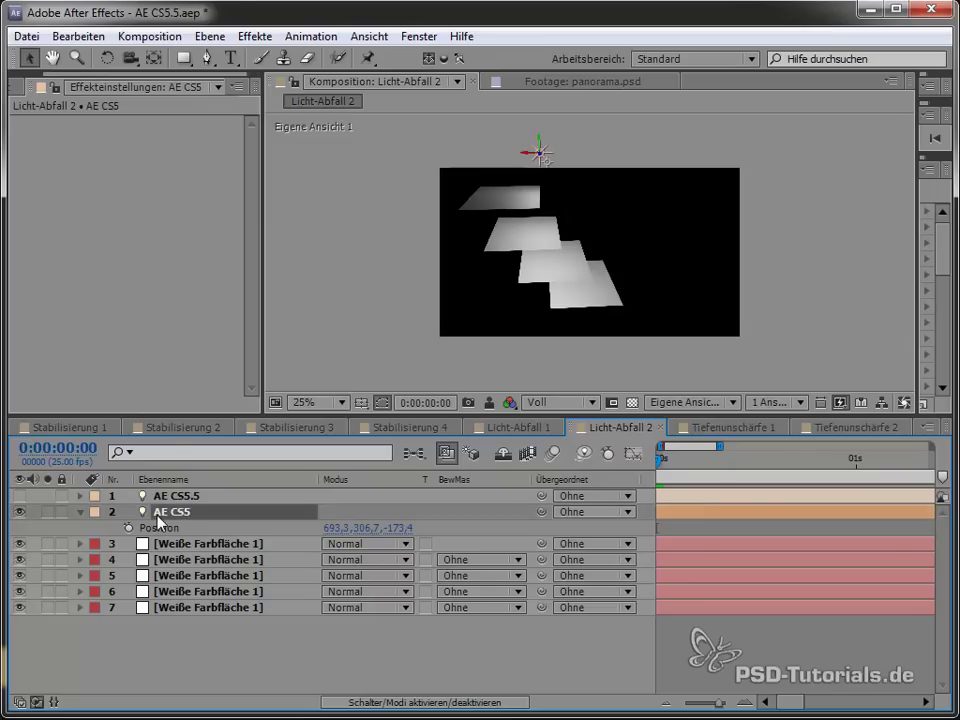
{"action": "left_click", "coordinate": [185, 546]}
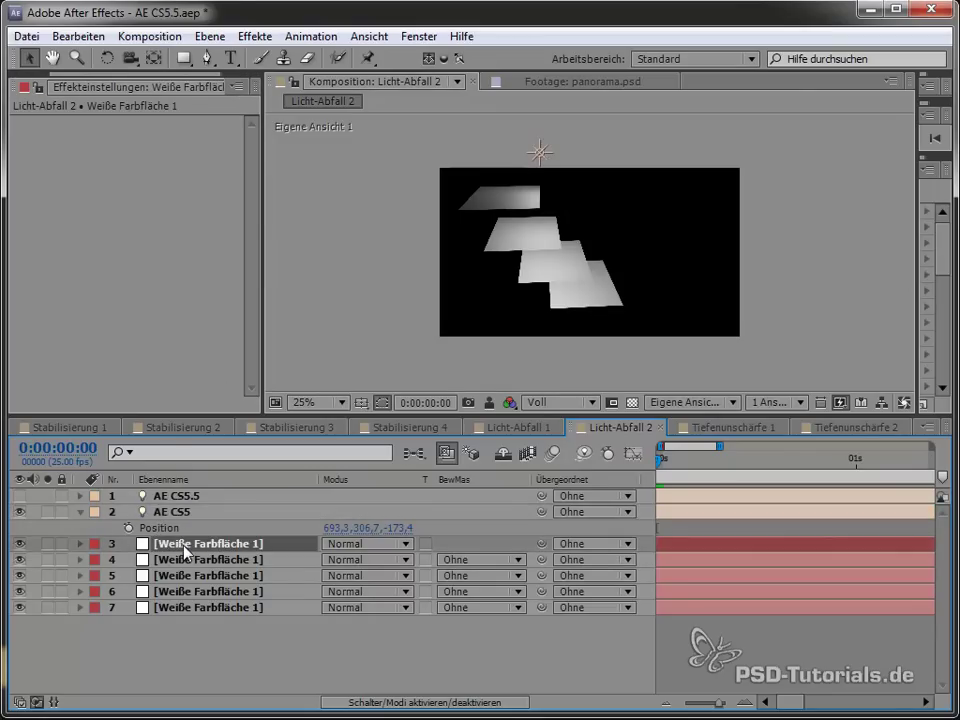
{"action": "key", "text": "p"}
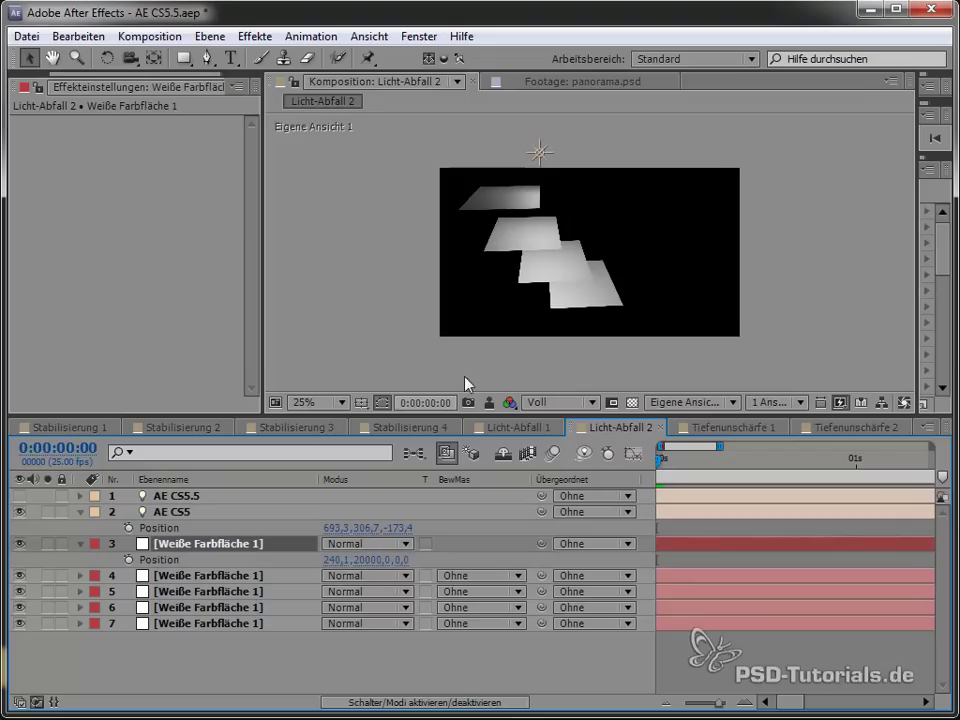
Orbit the custom 3D view around the stacked solids, briefly toggling the transparency grid
{"action": "left_click", "coordinate": [133, 64]}
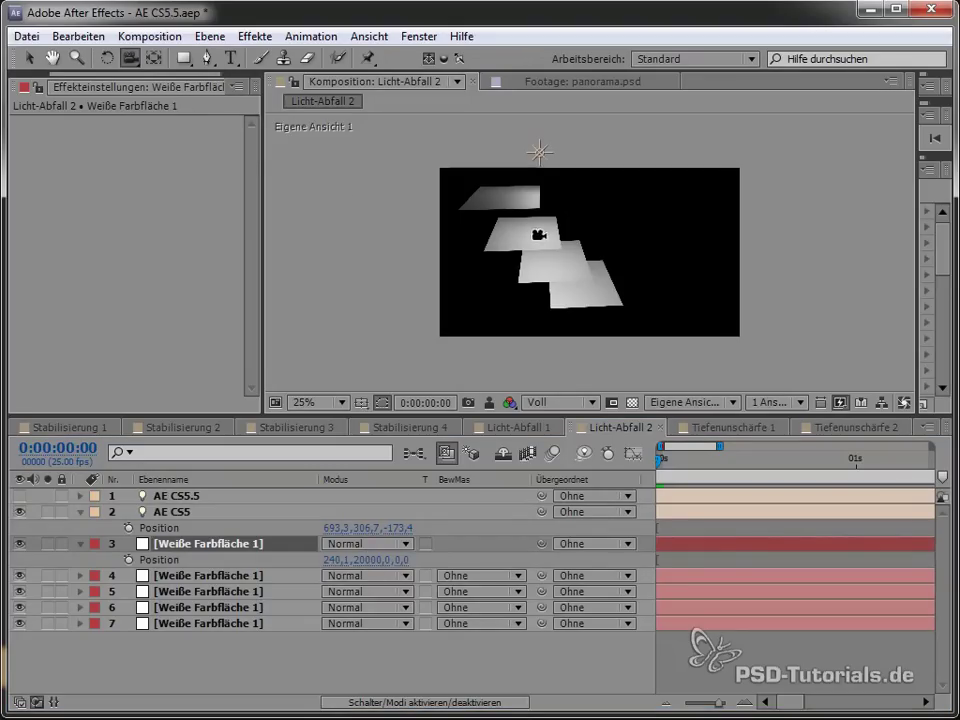
{"action": "mouse_move", "coordinate": [538, 251]}
{"action": "left_mouse_down"}
{"action": "mouse_move", "coordinate": [549, 277]}
{"action": "mouse_move", "coordinate": [544, 313]}
{"action": "left_mouse_up"}
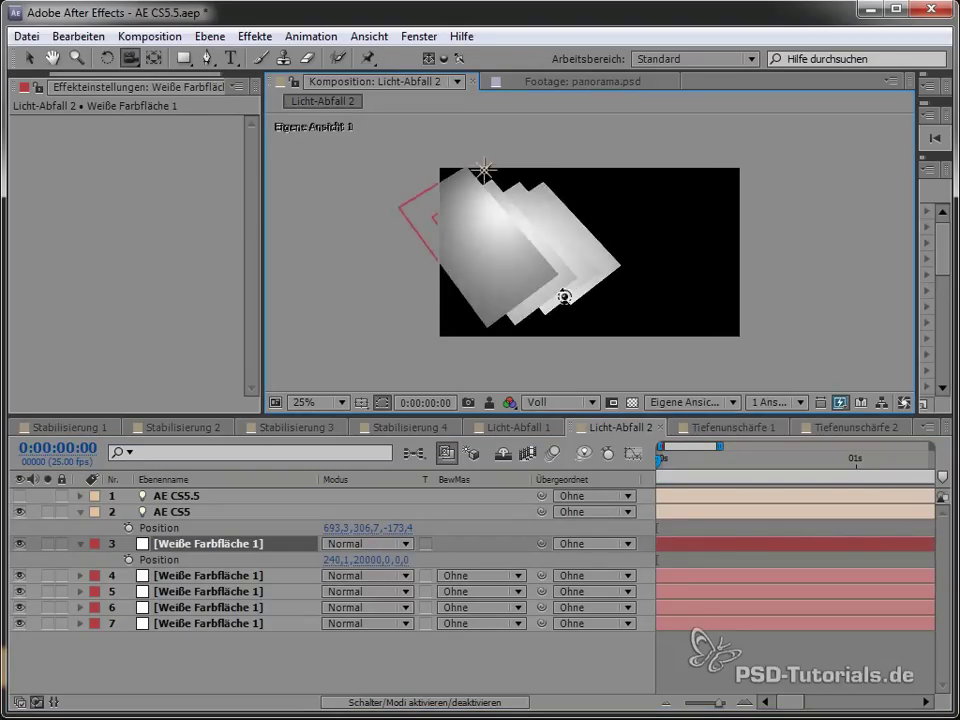
{"action": "left_click", "coordinate": [632, 402]}
{"action": "left_click", "coordinate": [632, 402]}
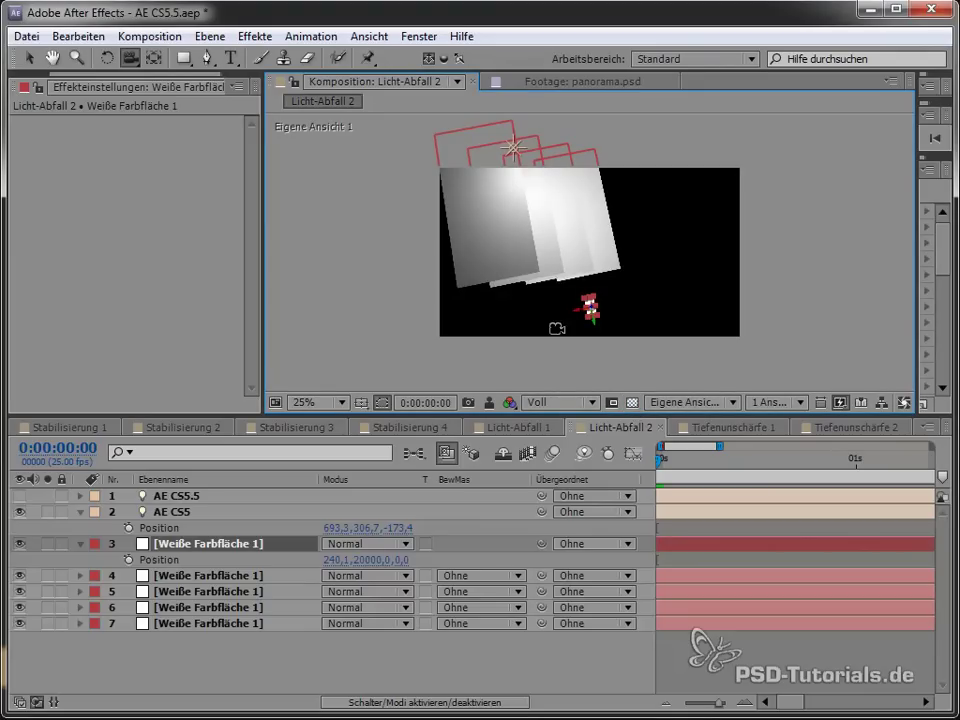
{"action": "mouse_move", "coordinate": [553, 304]}
{"action": "left_mouse_down"}
{"action": "mouse_move", "coordinate": [561, 282]}
{"action": "mouse_move", "coordinate": [481, 285]}
{"action": "left_mouse_up"}
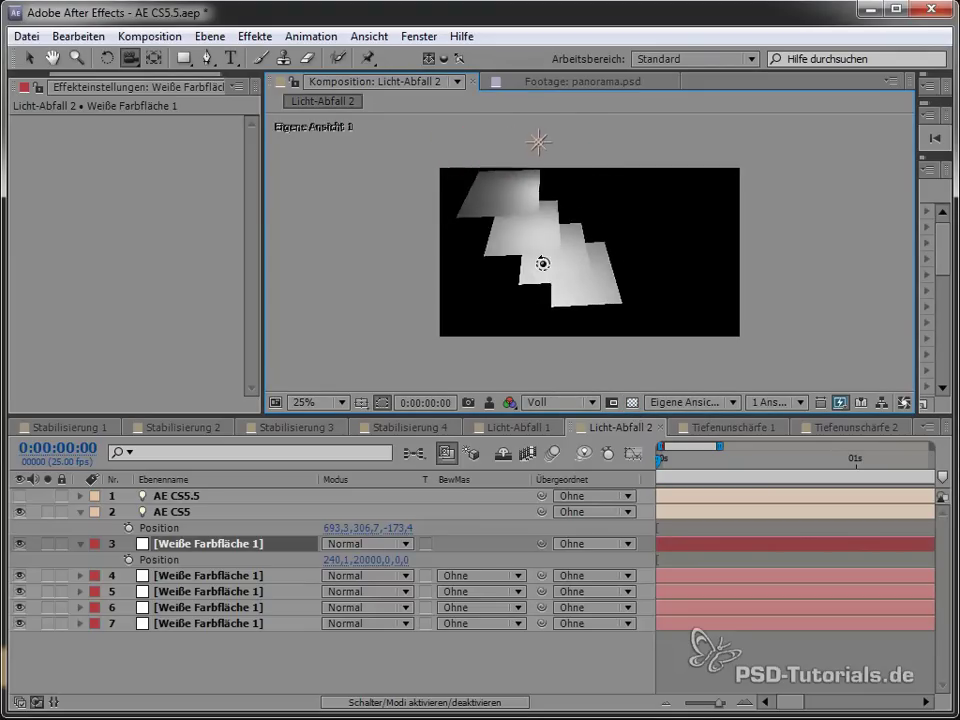
Switch off the AE CS5 light and orbit to see the solids lit by AE CS5.5 alone
{"action": "left_click", "coordinate": [19, 511]}
{"action": "left_click", "coordinate": [20, 496]}
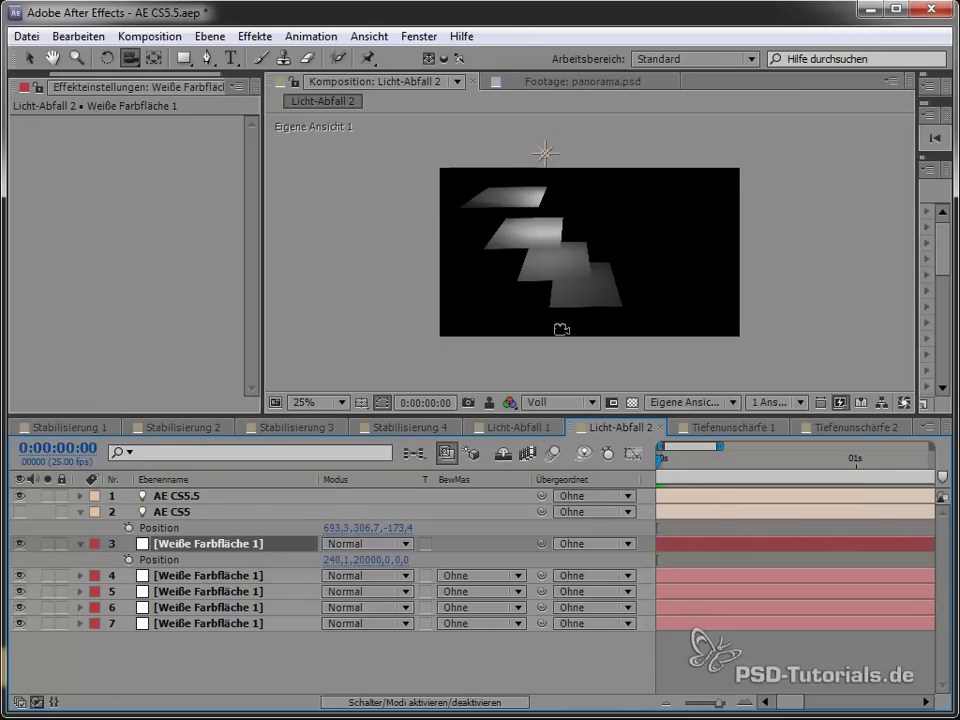
{"action": "left_click", "coordinate": [632, 402]}
{"action": "left_click_drag", "start_coordinate": [546, 257], "coordinate": [590, 295]}
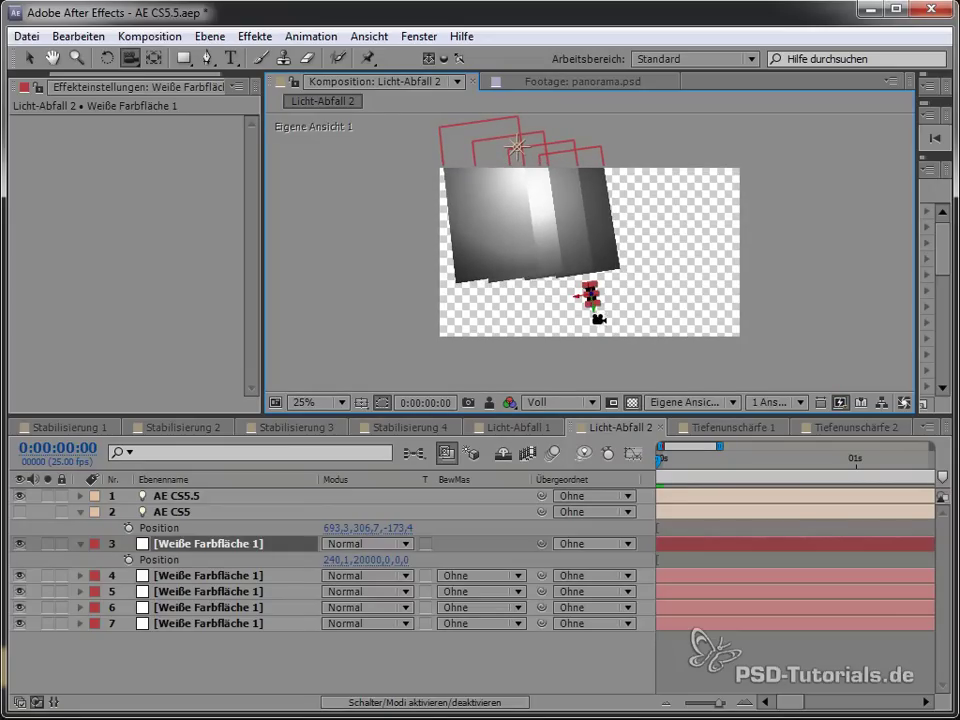
{"action": "mouse_move", "coordinate": [549, 300]}
{"action": "left_mouse_down"}
{"action": "mouse_move", "coordinate": [553, 261]}
{"action": "mouse_move", "coordinate": [542, 240]}
{"action": "mouse_move", "coordinate": [558, 247]}
{"action": "mouse_move", "coordinate": [481, 265]}
{"action": "left_mouse_up"}
In Licht-Abfall 1, drag Licht 1 back toward the rear wall and left to 609,3, 306,7, 10,2
{"action": "left_click", "coordinate": [515, 427]}
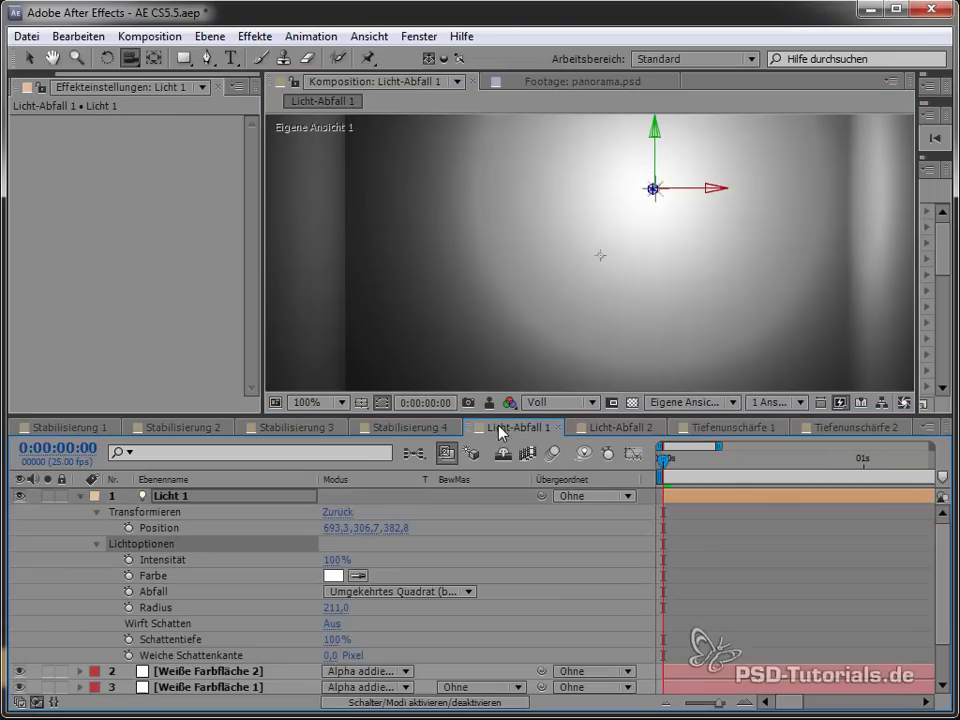
{"action": "left_click", "coordinate": [28, 62]}
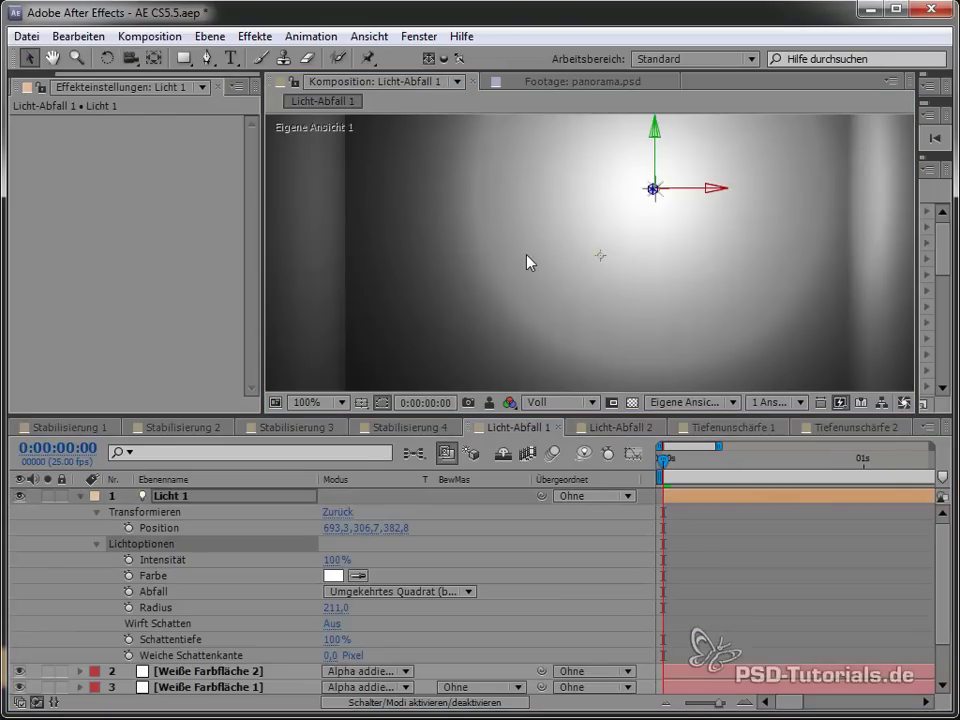
{"action": "key", "text": "comma"}
{"action": "key", "text": "comma"}
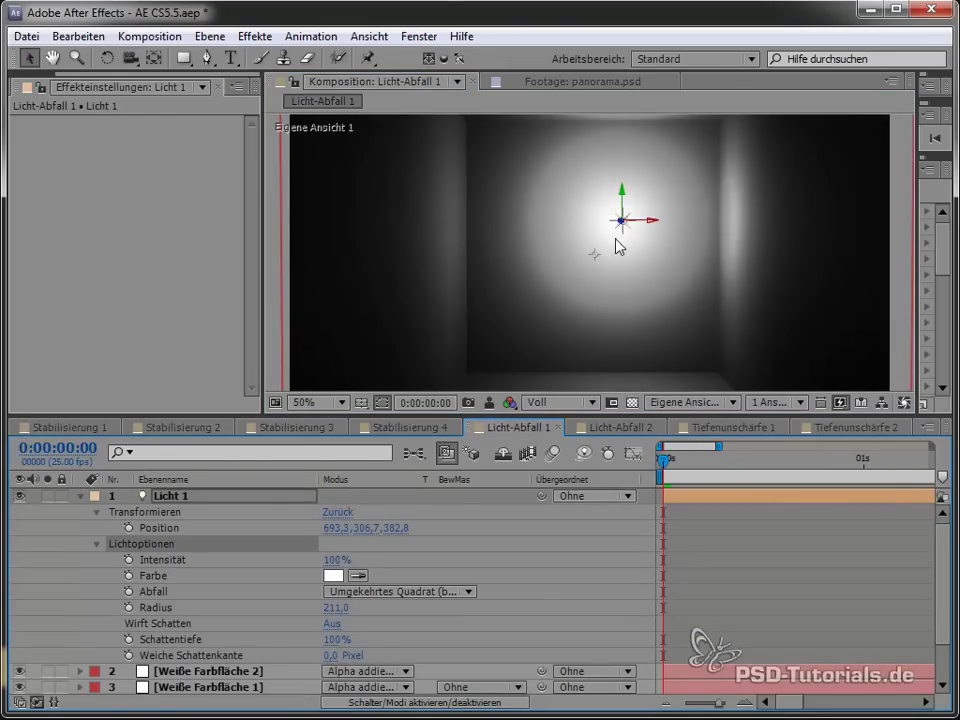
{"action": "mouse_move", "coordinate": [621, 224]}
{"action": "left_mouse_down"}
{"action": "mouse_move", "coordinate": [686, 219]}
{"action": "mouse_move", "coordinate": [595, 247]}
{"action": "mouse_move", "coordinate": [615, 240]}
{"action": "left_mouse_up"}
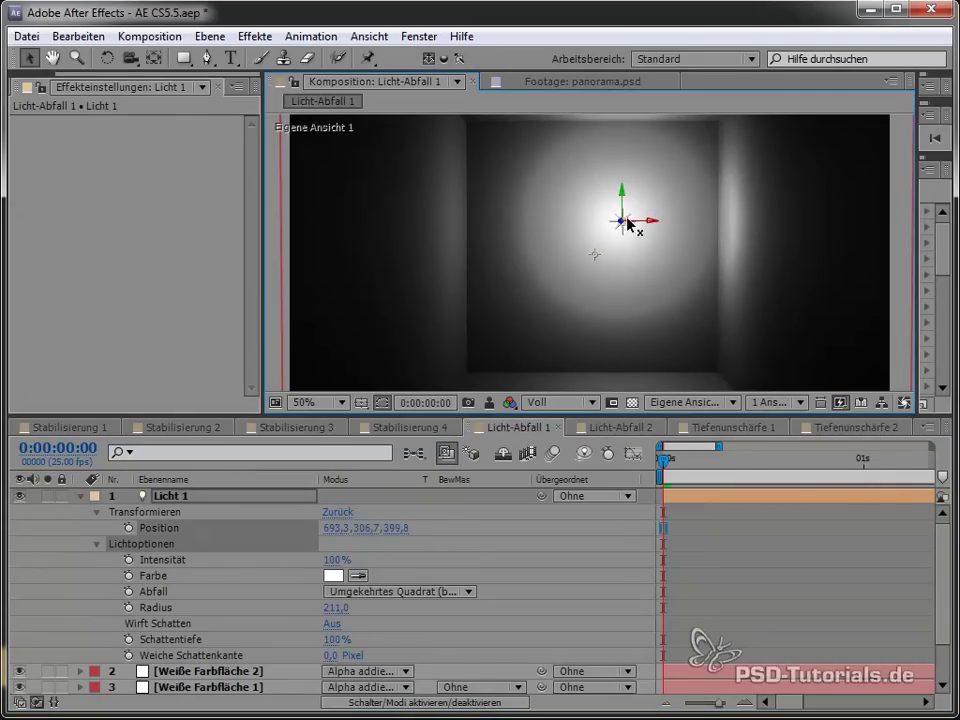
{"action": "mouse_move", "coordinate": [628, 224]}
{"action": "left_mouse_down"}
{"action": "mouse_move", "coordinate": [655, 225]}
{"action": "mouse_move", "coordinate": [587, 250]}
{"action": "mouse_move", "coordinate": [955, 152]}
{"action": "mouse_move", "coordinate": [782, 204]}
{"action": "left_mouse_up"}
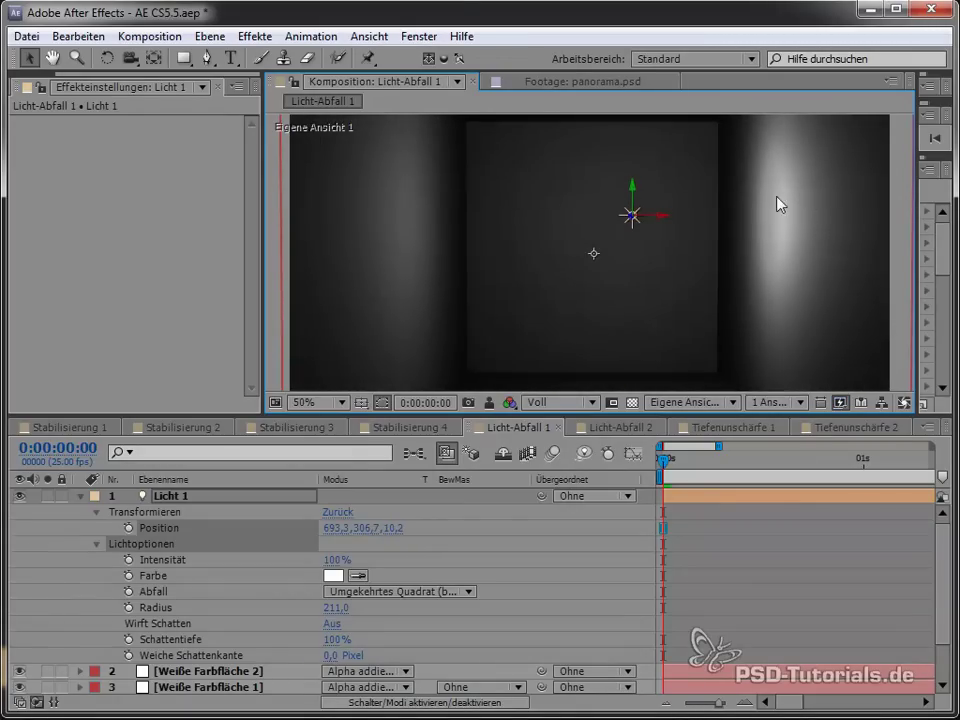
{"action": "mouse_move", "coordinate": [652, 219]}
{"action": "left_mouse_down"}
{"action": "mouse_move", "coordinate": [510, 227]}
{"action": "mouse_move", "coordinate": [688, 202]}
{"action": "mouse_move", "coordinate": [575, 214]}
{"action": "left_mouse_up"}
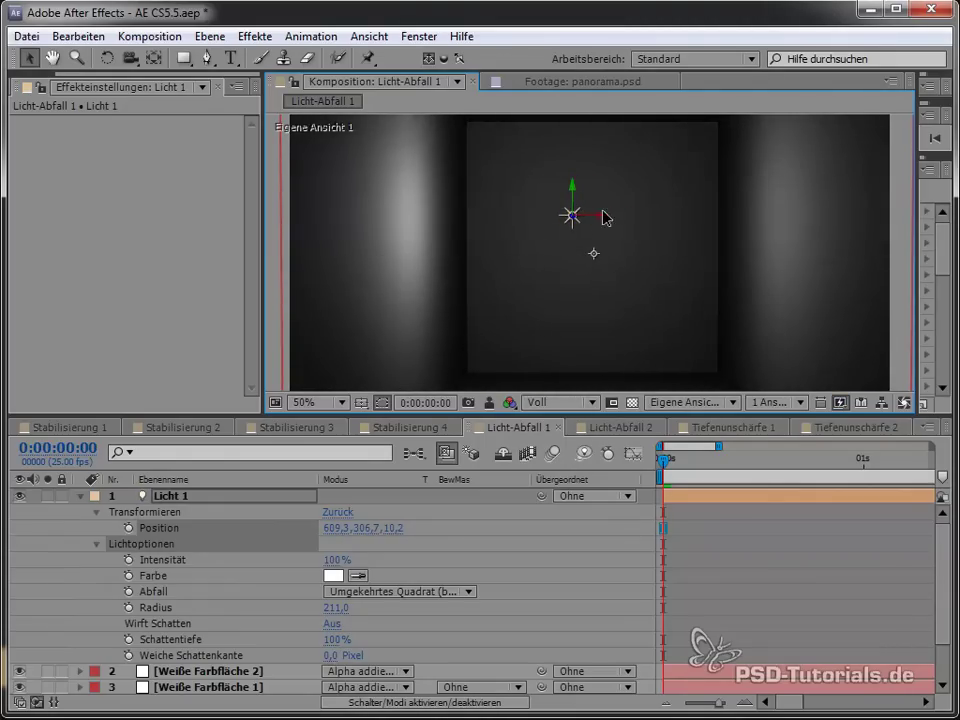
In Licht-Abfall 2, set the AE CS5.5 light's Abfall to Glätten
{"action": "left_click", "coordinate": [592, 427]}
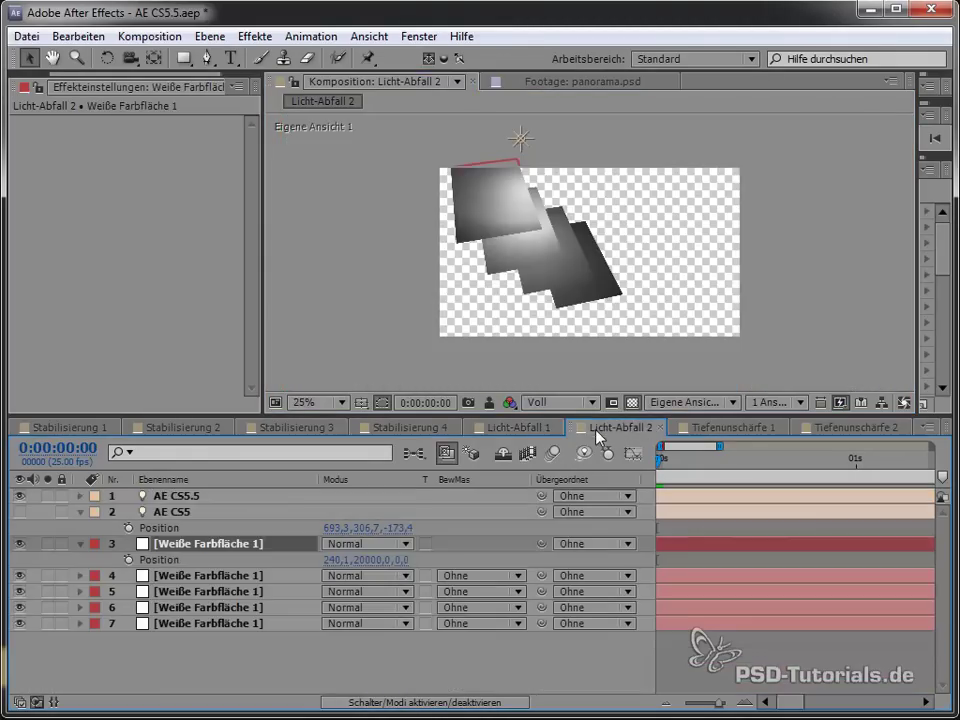
{"action": "left_click", "coordinate": [80, 496]}
{"action": "left_click", "coordinate": [96, 512]}
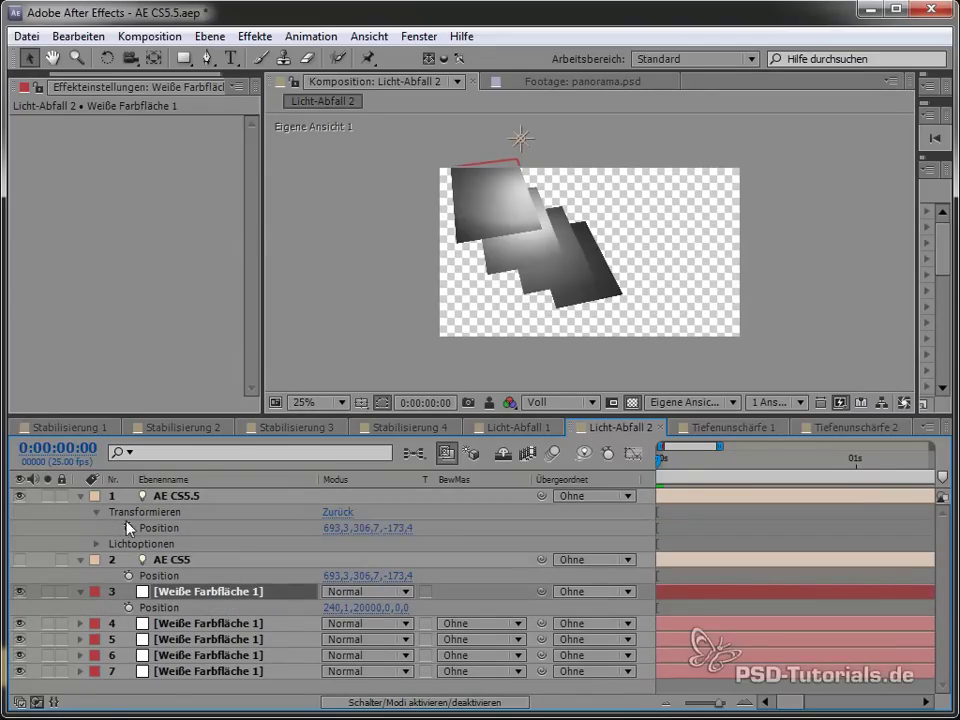
{"action": "left_click", "coordinate": [97, 544]}
{"action": "scroll", "coordinate": [253, 568], "scroll_direction": "down", "scroll_amount": 1}
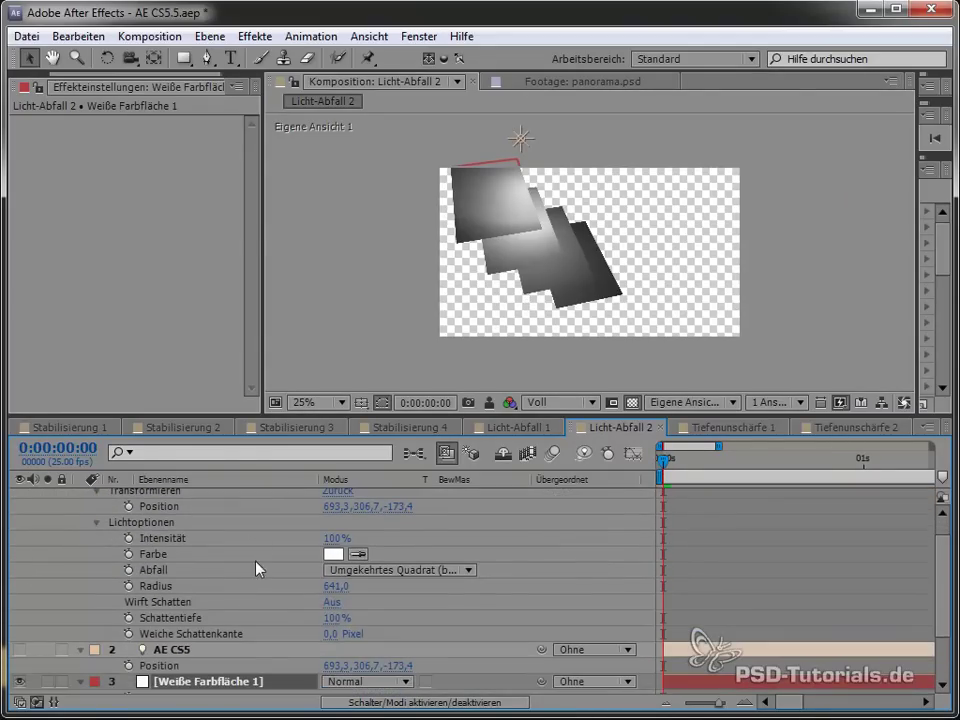
{"action": "left_click", "coordinate": [383, 570]}
{"action": "left_click", "coordinate": [392, 611]}
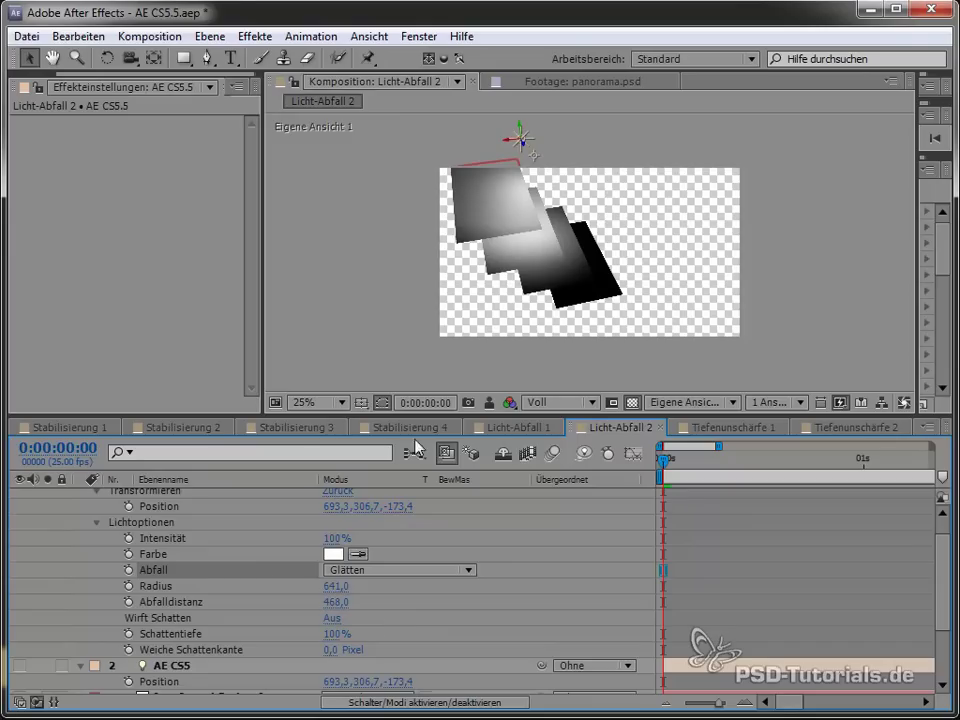
Lower the light's Radius to about 615 and set Abfalldistanz to 0
{"action": "left_click", "coordinate": [155, 586]}
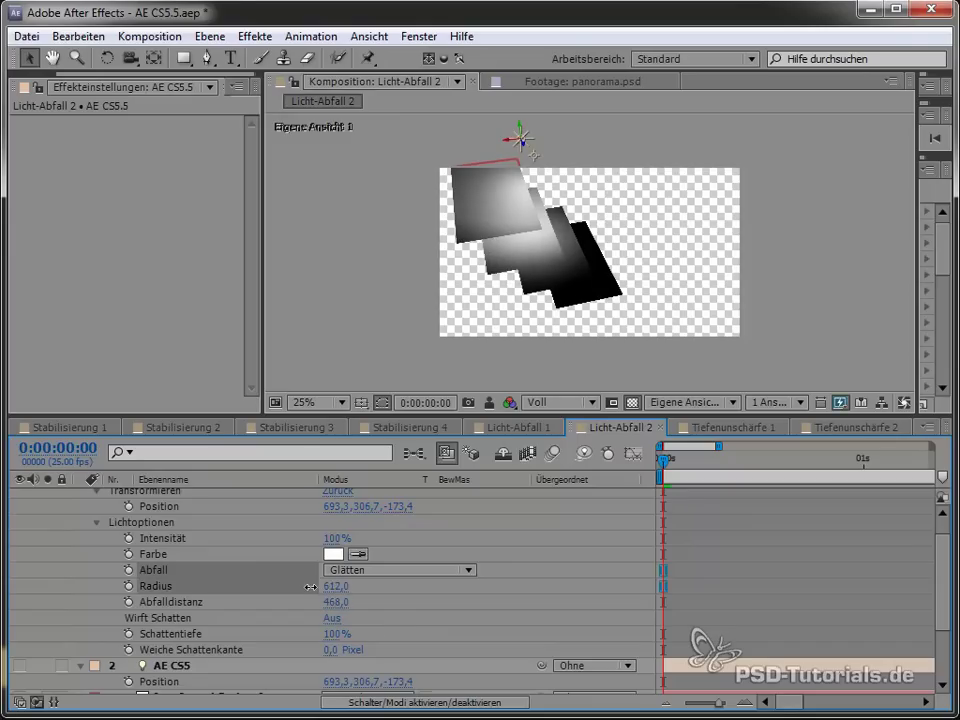
{"action": "mouse_move", "coordinate": [336, 586]}
{"action": "left_mouse_down"}
{"action": "mouse_move", "coordinate": [313, 571]}
{"action": "mouse_move", "coordinate": [318, 585]}
{"action": "left_mouse_up"}
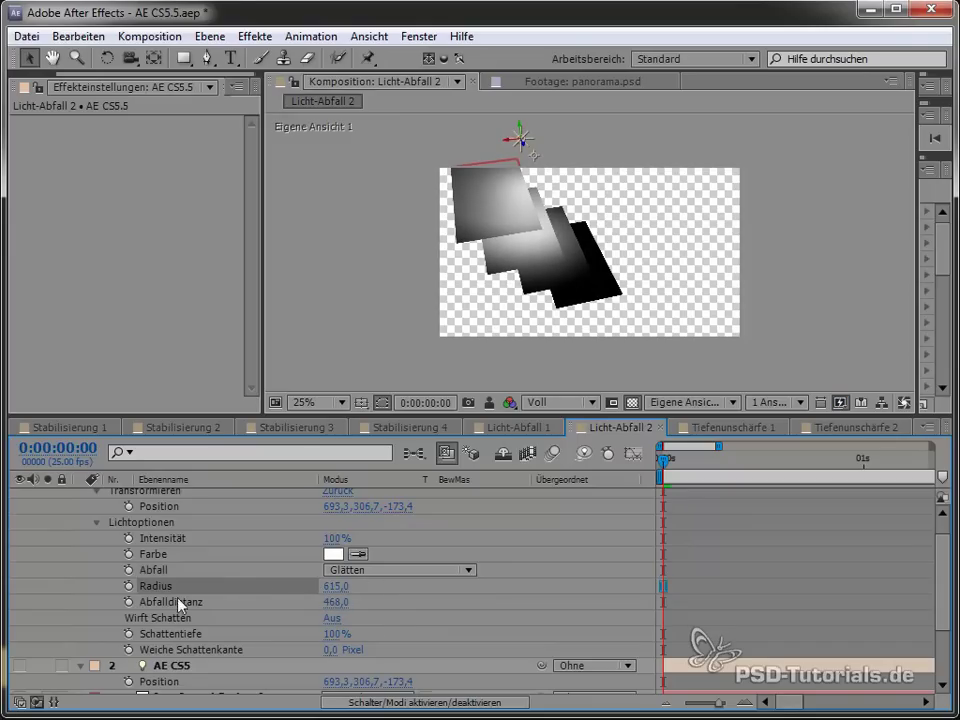
{"action": "left_click", "coordinate": [337, 603]}
{"action": "left_click", "coordinate": [369, 614]}
{"action": "left_click", "coordinate": [336, 602]}
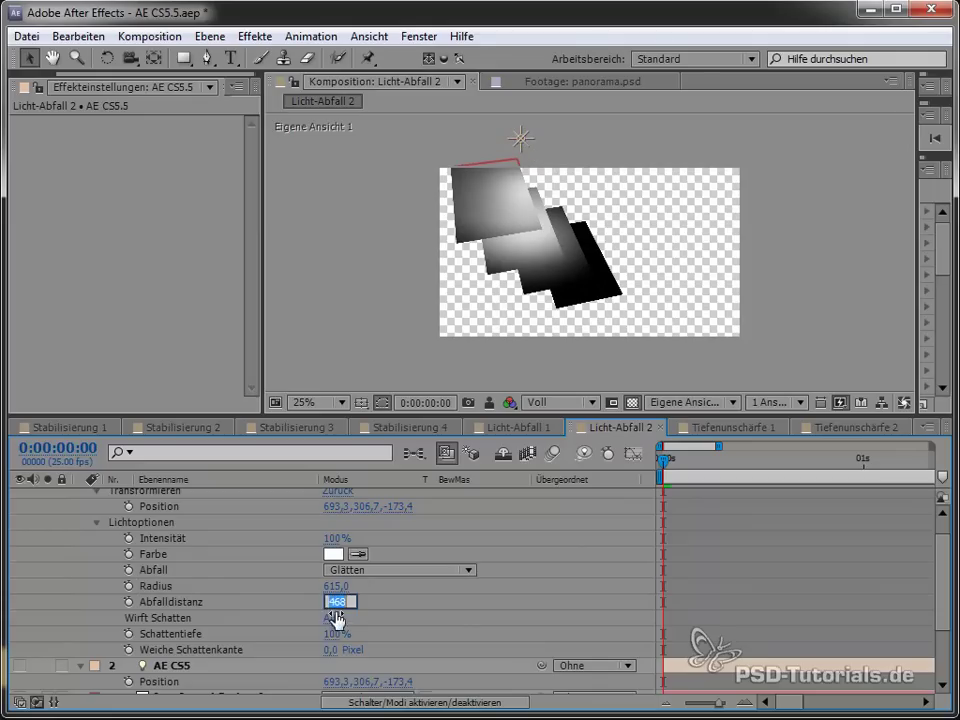
{"action": "type", "text": "0"}
{"action": "key", "text": "Return"}
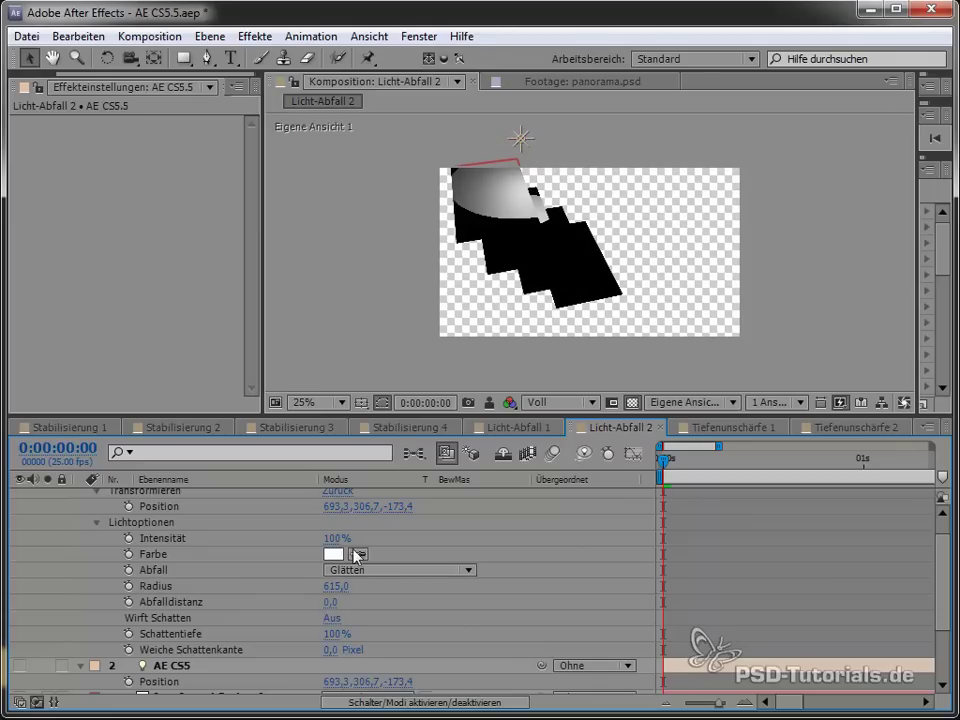
Enlarge the Radius so the lit area grows, set Abfalldistanz to 10, and zoom out
{"action": "mouse_move", "coordinate": [340, 592]}
{"action": "left_mouse_down"}
{"action": "mouse_move", "coordinate": [421, 587]}
{"action": "mouse_move", "coordinate": [622, 606]}
{"action": "mouse_move", "coordinate": [278, 595]}
{"action": "mouse_move", "coordinate": [563, 583]}
{"action": "left_mouse_up"}
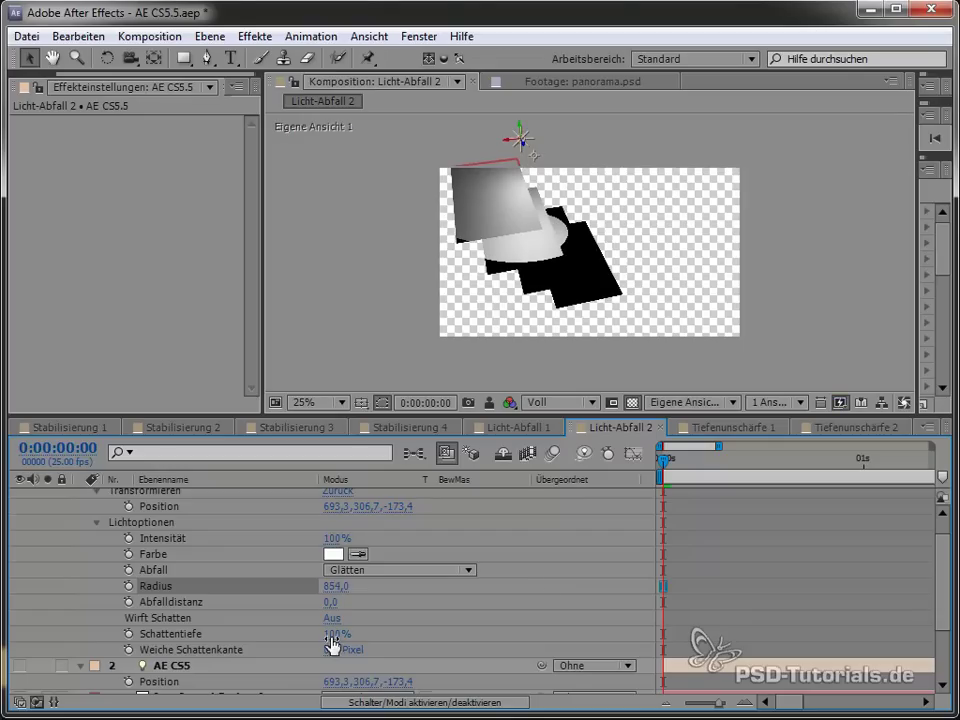
{"action": "left_click", "coordinate": [329, 602]}
{"action": "type", "text": "10"}
{"action": "key", "text": "Return"}
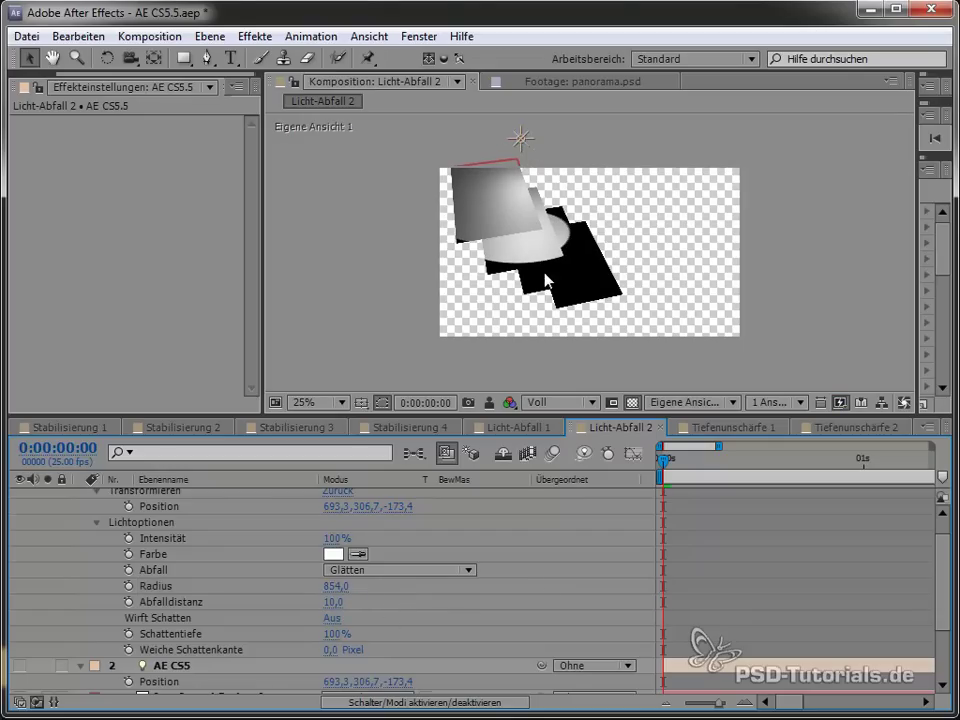
{"action": "scroll", "coordinate": [538, 280], "scroll_direction": "up", "scroll_amount": 1}
{"action": "scroll", "coordinate": [536, 279], "scroll_direction": "up", "scroll_amount": 1}
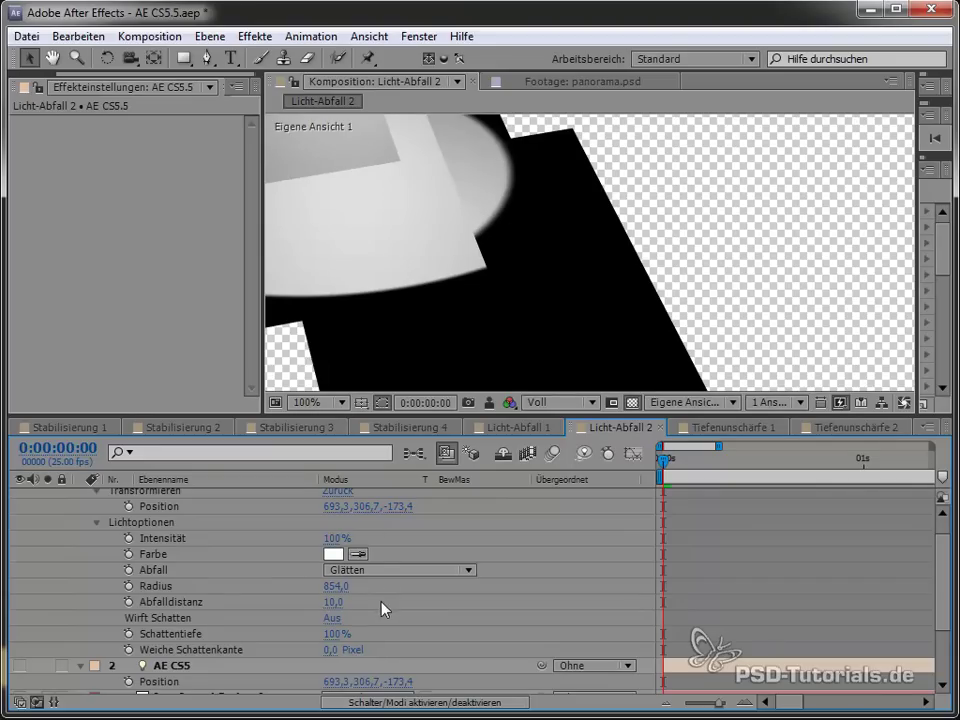
{"action": "key", "text": "comma"}
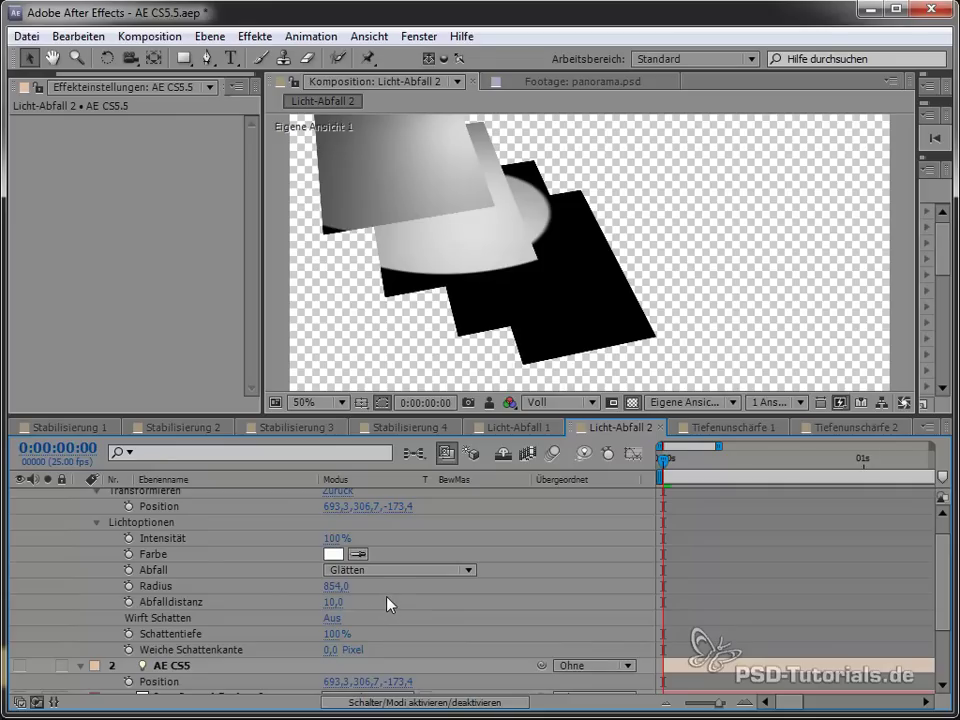
Switch falloff to Umgekehrtes Quadrat with Radius 573, hide the grid, then open Tiefenunschärfe 1
{"action": "left_click", "coordinate": [400, 570]}
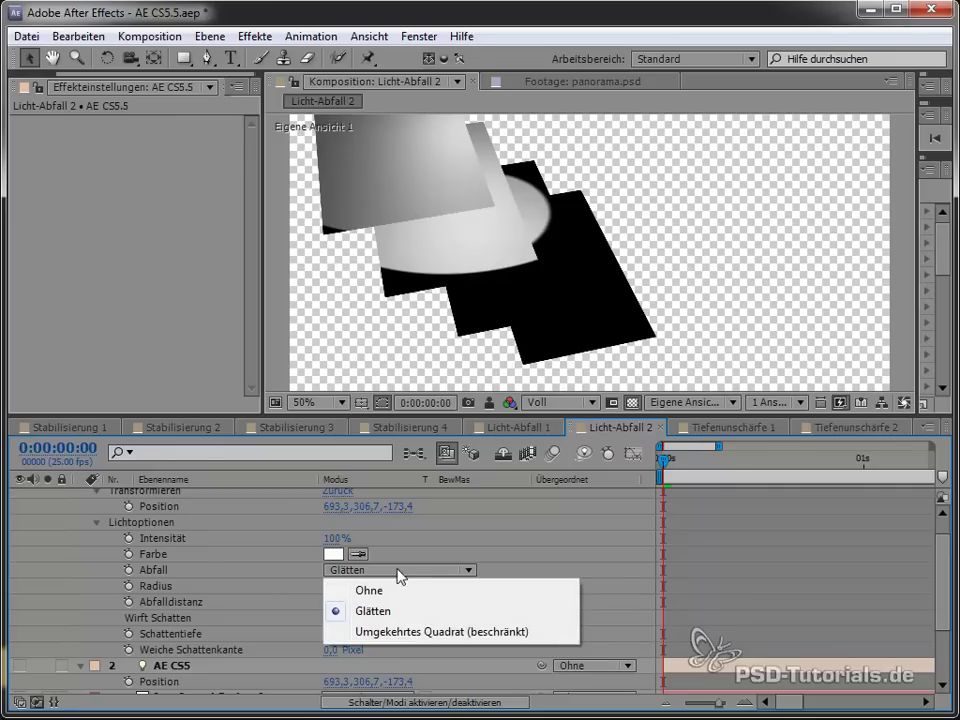
{"action": "left_click", "coordinate": [407, 633]}
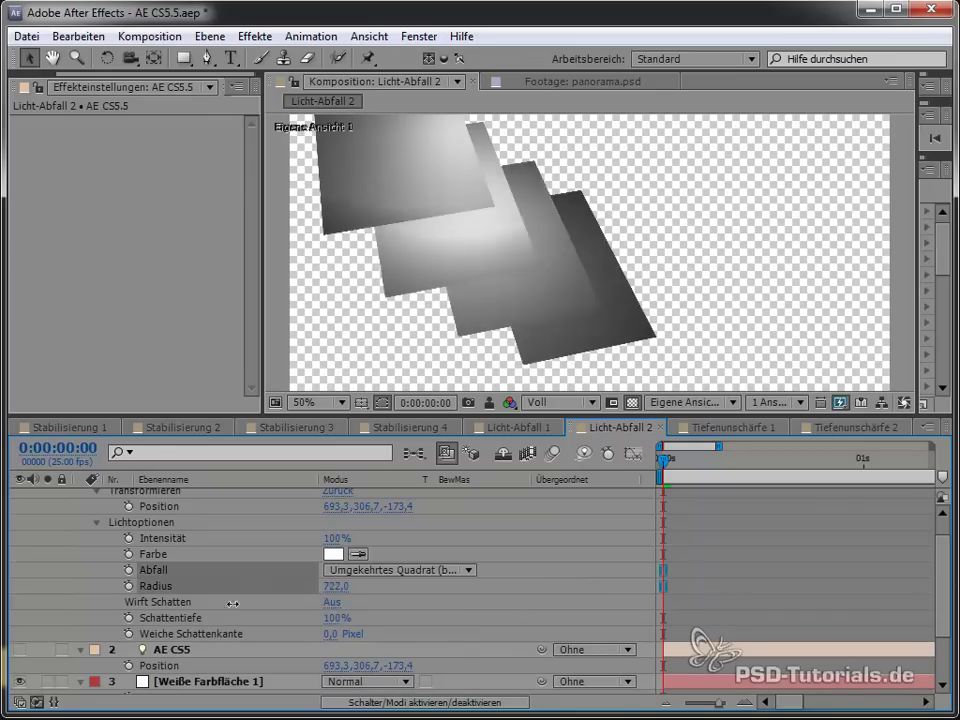
{"action": "mouse_move", "coordinate": [232, 603]}
{"action": "left_mouse_down"}
{"action": "mouse_move", "coordinate": [103, 615]}
{"action": "mouse_move", "coordinate": [120, 610]}
{"action": "left_mouse_up"}
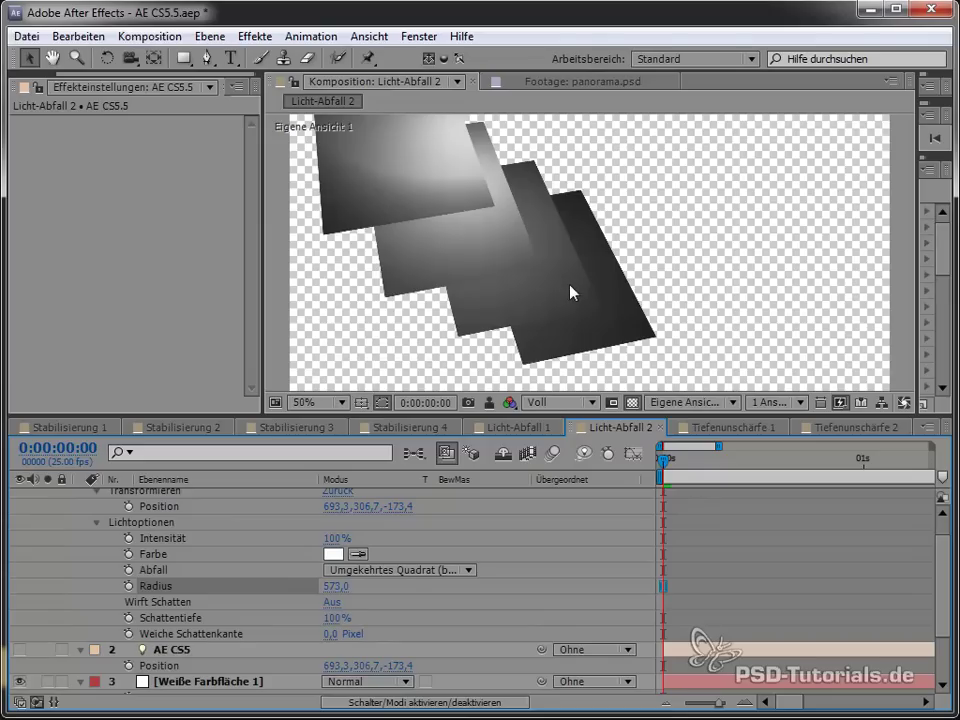
{"action": "left_click", "coordinate": [632, 402]}
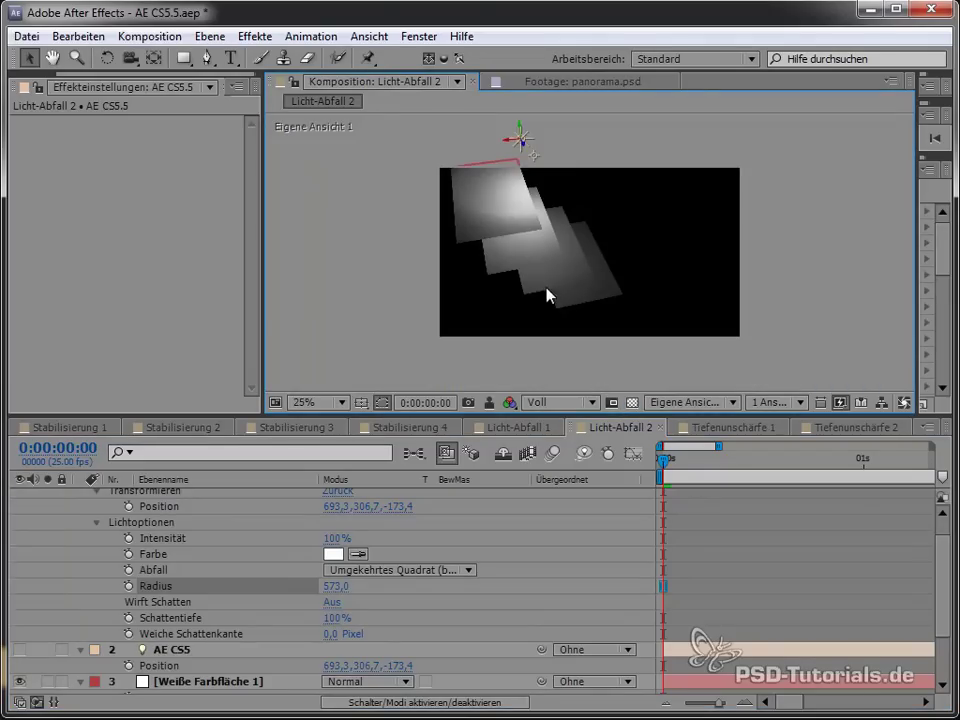
{"action": "key", "text": "comma"}
{"action": "left_click", "coordinate": [718, 428]}
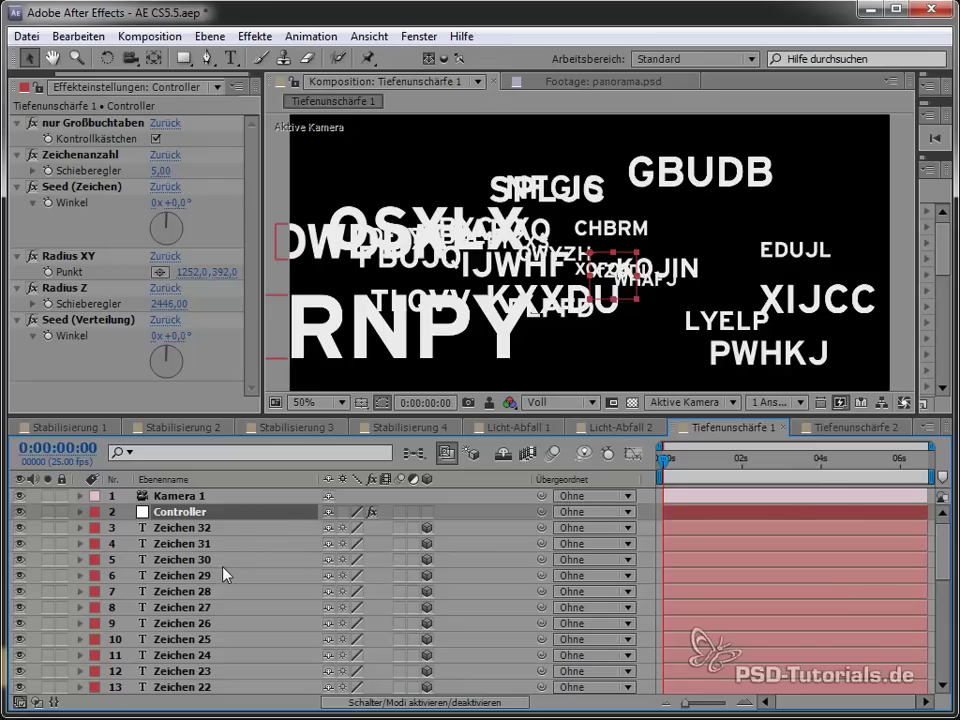
Browse the text layers, then select the Controller layer to see its effect settings
{"action": "left_click", "coordinate": [215, 543]}
{"action": "left_click", "coordinate": [215, 623]}
{"action": "left_click", "coordinate": [215, 671]}
{"action": "left_click", "coordinate": [215, 591]}
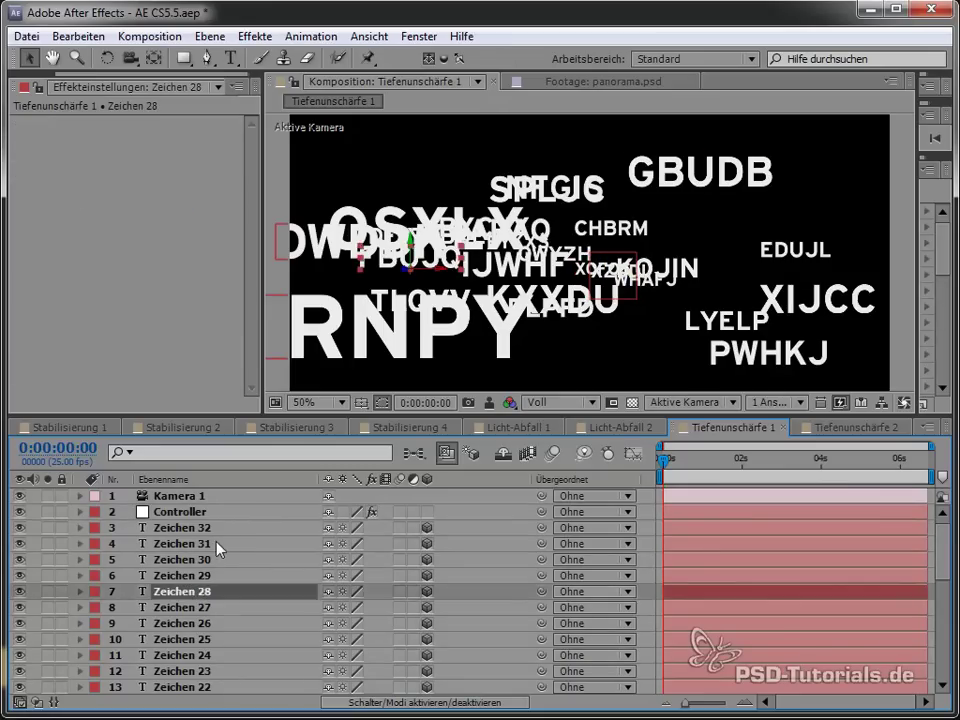
{"action": "left_click", "coordinate": [212, 528]}
{"action": "left_click", "coordinate": [200, 512]}
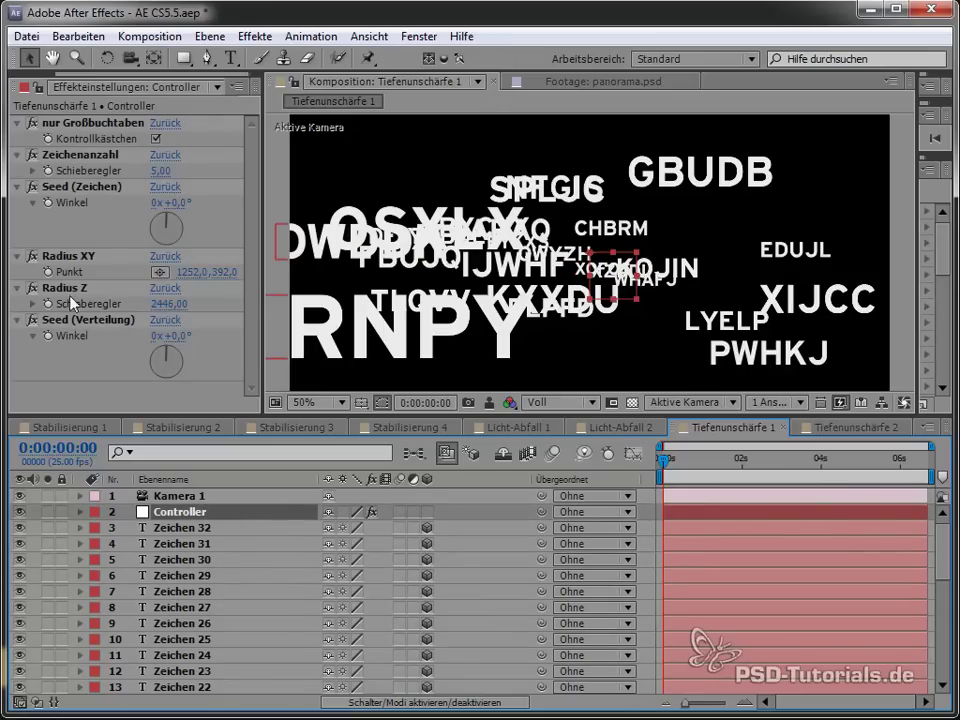
Set the Controller's letter count to 5 and preview the animation further along
{"action": "left_click_drag", "start_coordinate": [160, 170], "coordinate": [150, 169]}
{"action": "left_click", "coordinate": [160, 171]}
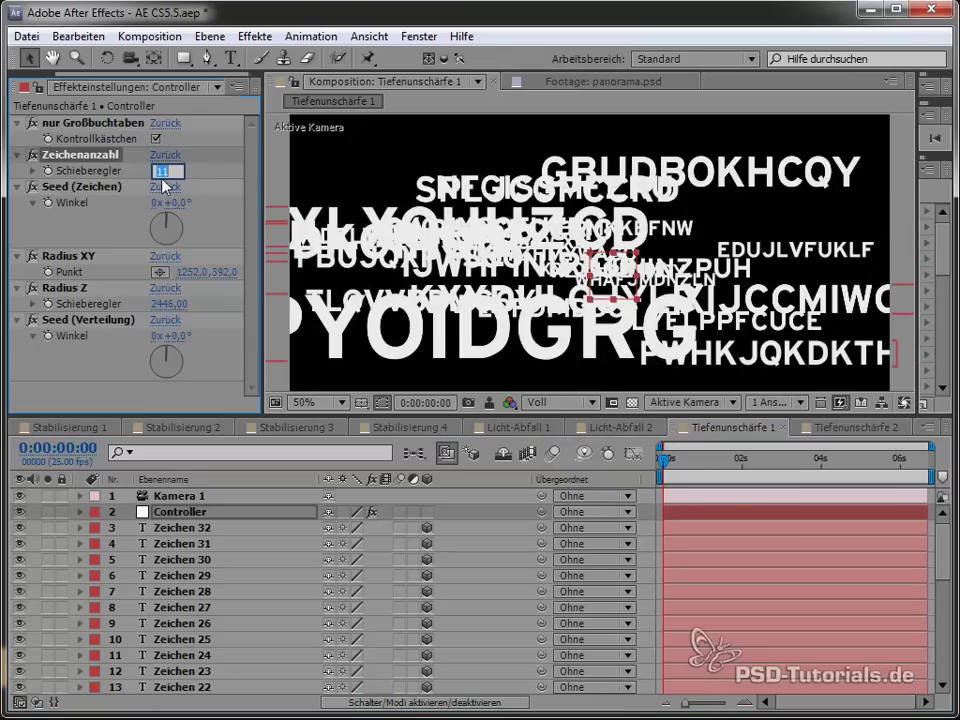
{"action": "key", "text": "BackSpace"}
{"action": "type", "text": "5"}
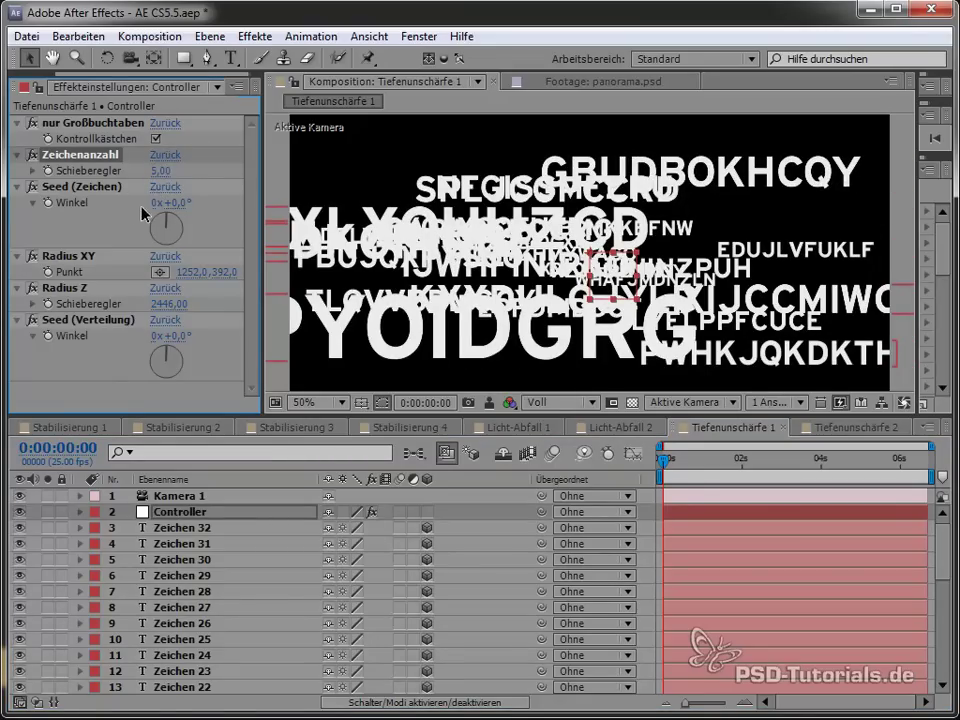
{"action": "key", "text": "Return"}
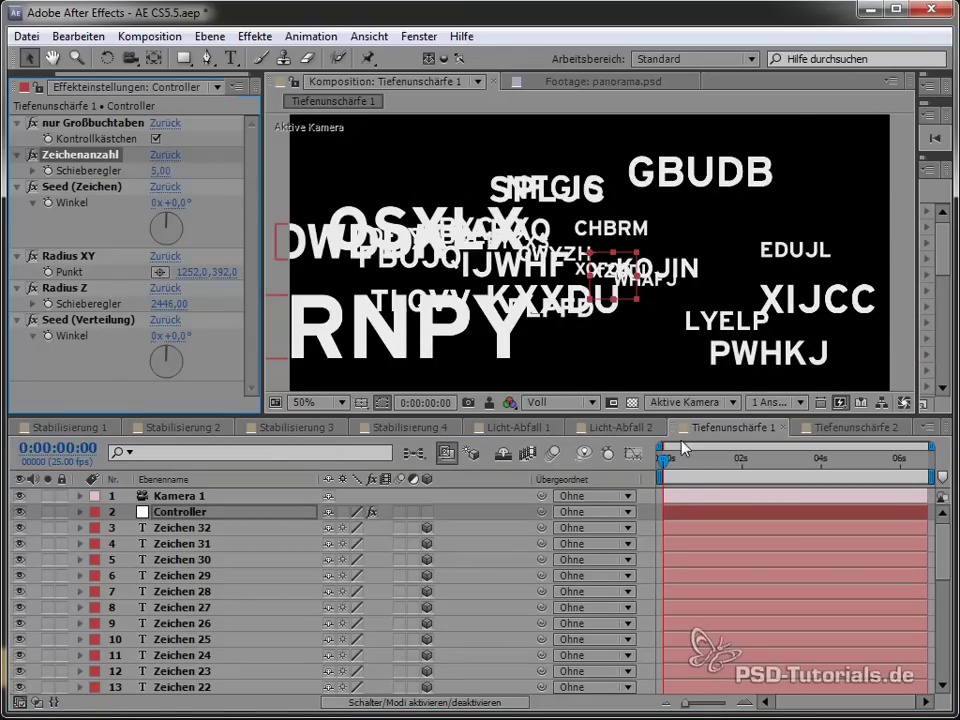
{"action": "key", "text": "Page_Down"}
{"action": "mouse_move", "coordinate": [676, 473]}
{"action": "left_mouse_down"}
{"action": "mouse_move", "coordinate": [849, 473]}
{"action": "mouse_move", "coordinate": [657, 486]}
{"action": "left_mouse_up"}
Turn on Kamera 1's depth of field with a 918,3-pixel aperture and a Fünfeck iris
{"action": "left_click", "coordinate": [80, 496]}
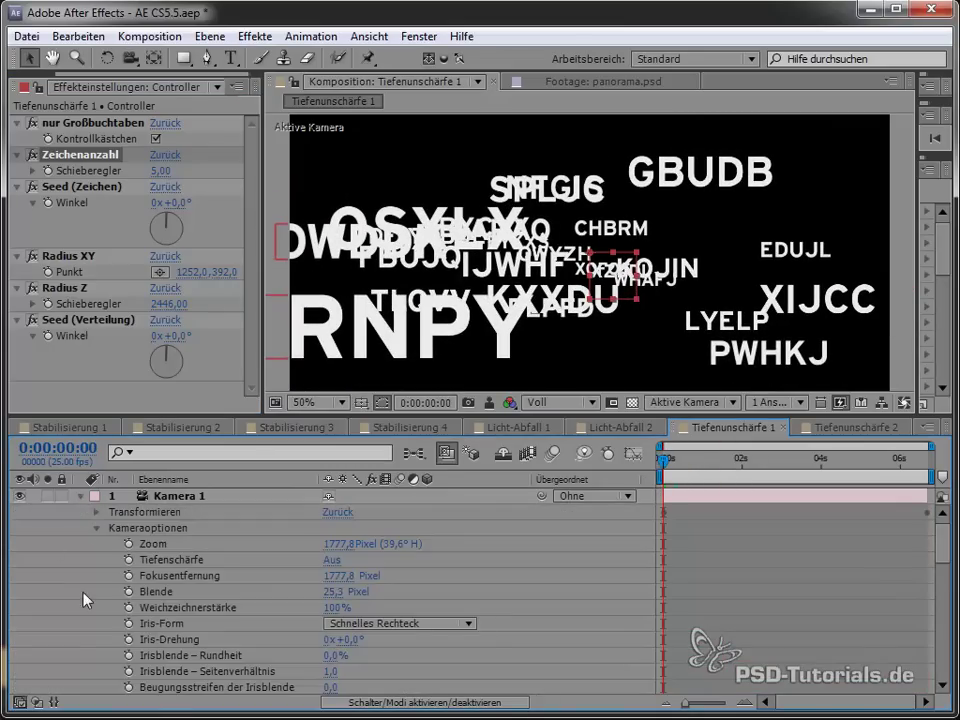
{"action": "scroll", "coordinate": [88, 575], "scroll_direction": "down", "scroll_amount": 3}
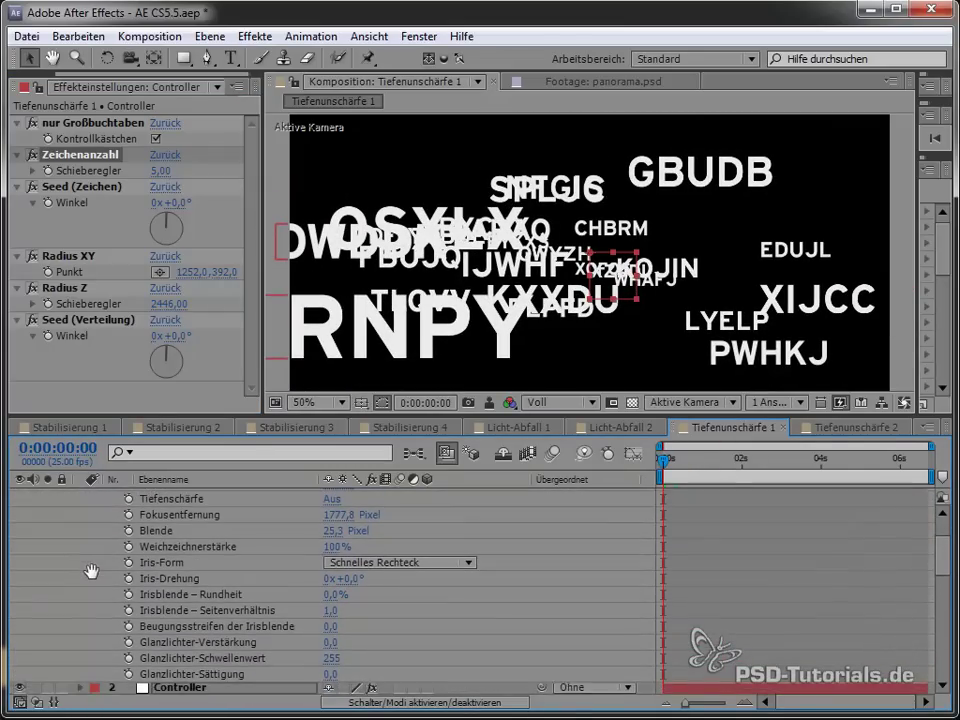
{"action": "scroll", "coordinate": [92, 572], "scroll_direction": "up", "scroll_amount": 1}
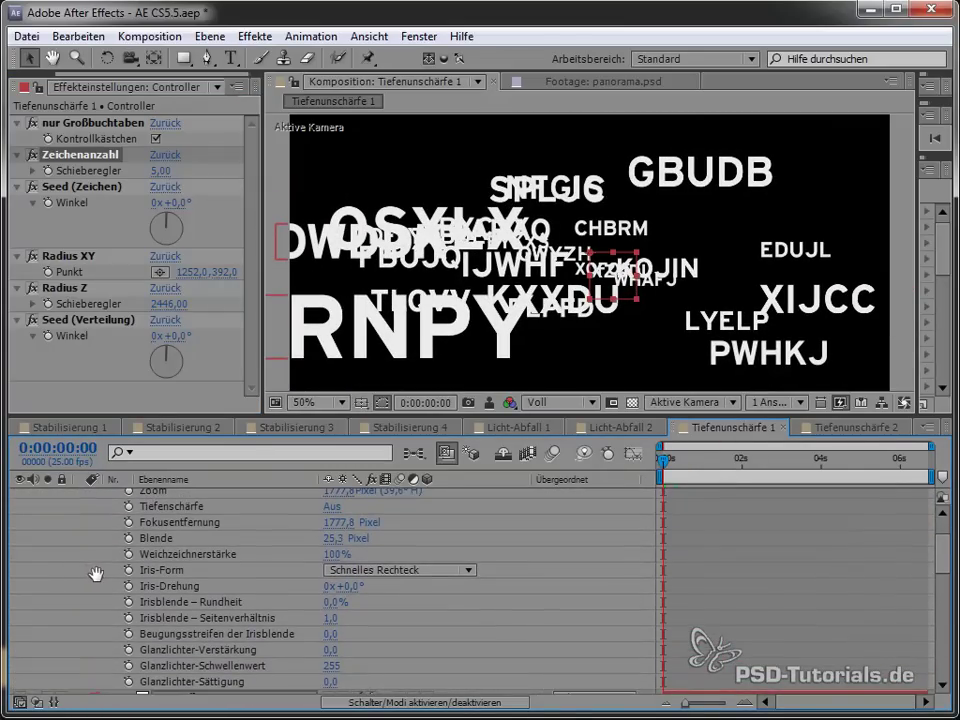
{"action": "left_click", "coordinate": [331, 512]}
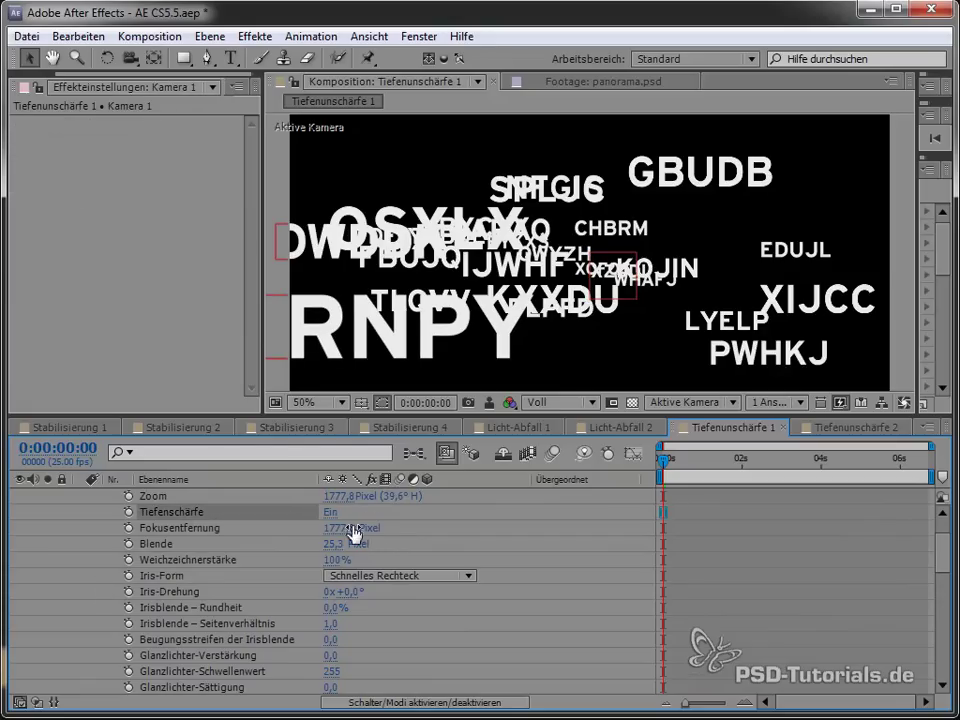
{"action": "mouse_move", "coordinate": [332, 544]}
{"action": "left_mouse_down"}
{"action": "mouse_move", "coordinate": [900, 540]}
{"action": "mouse_move", "coordinate": [874, 501]}
{"action": "left_mouse_up"}
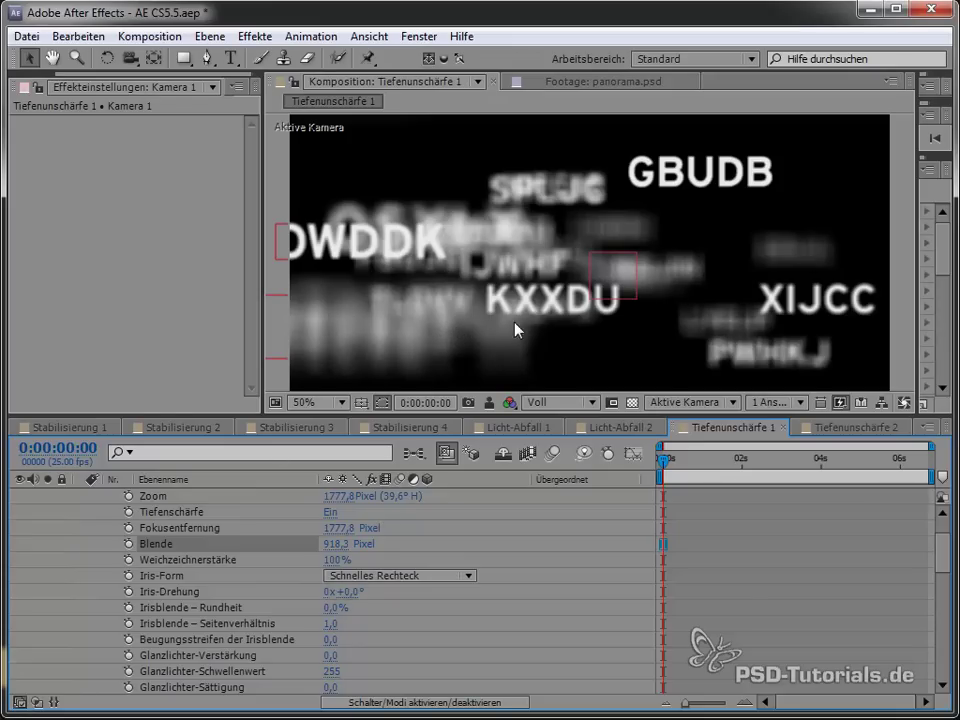
{"action": "left_click", "coordinate": [405, 576]}
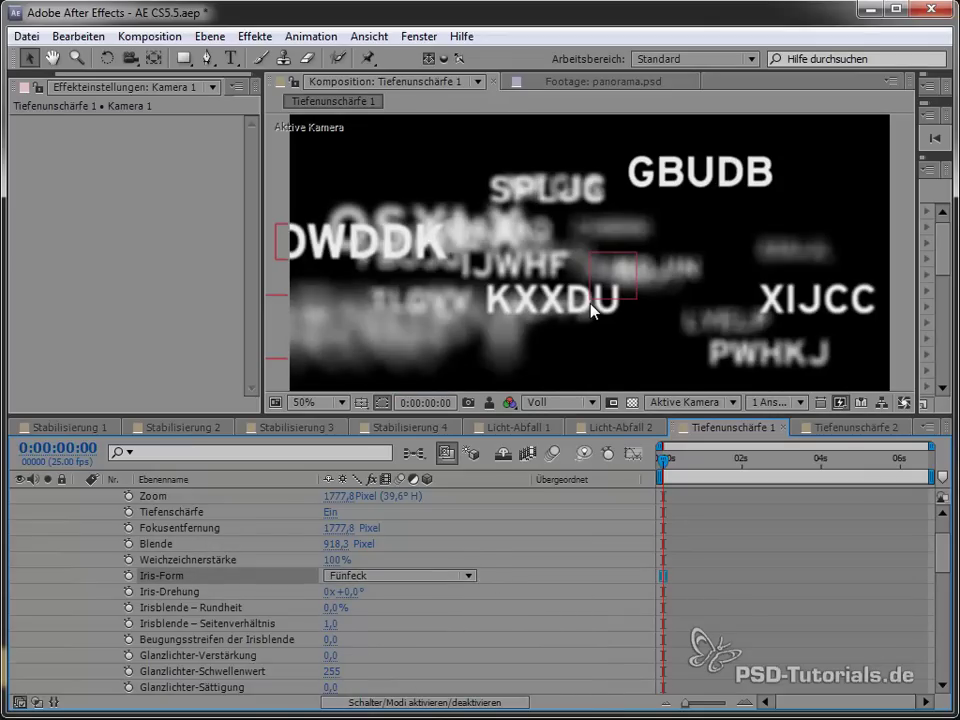
Maximize the composition view to inspect the depth-of-field blur, then restore the layout
{"action": "key", "text": "grave"}
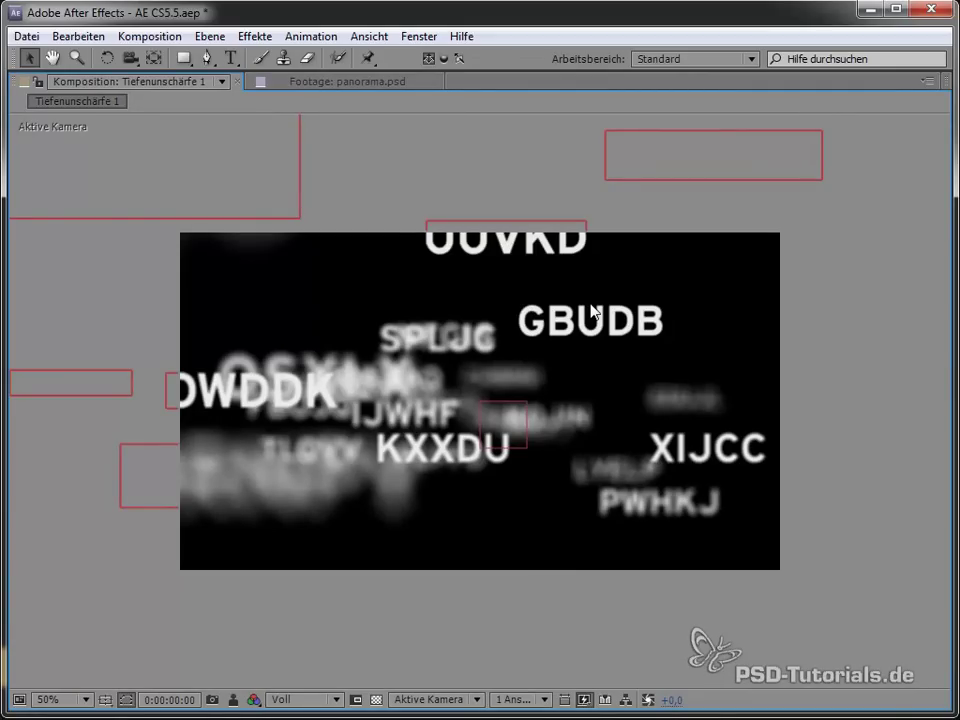
{"action": "key", "text": "grave"}
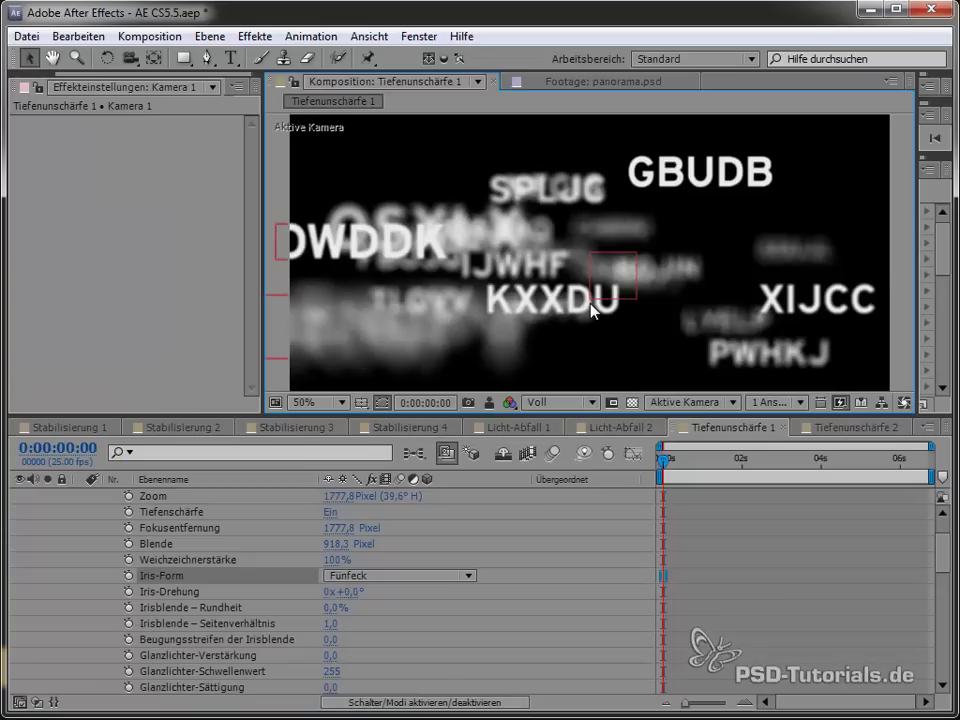
{"action": "scroll", "coordinate": [155, 535], "scroll_direction": "up", "scroll_amount": 1}
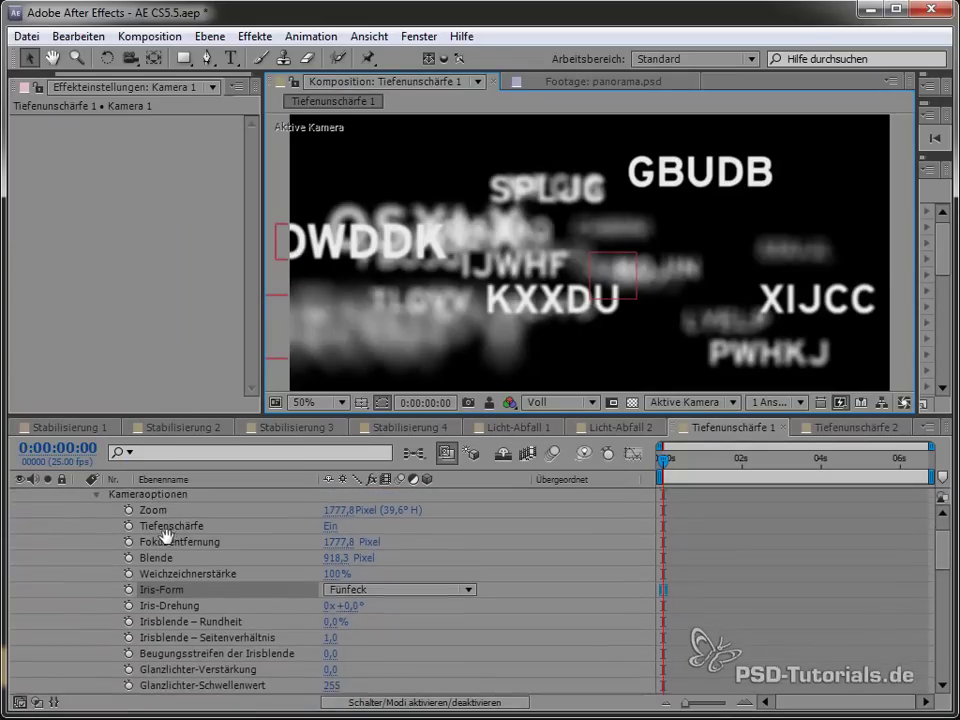
{"action": "scroll", "coordinate": [186, 548], "scroll_direction": "down", "scroll_amount": 2}
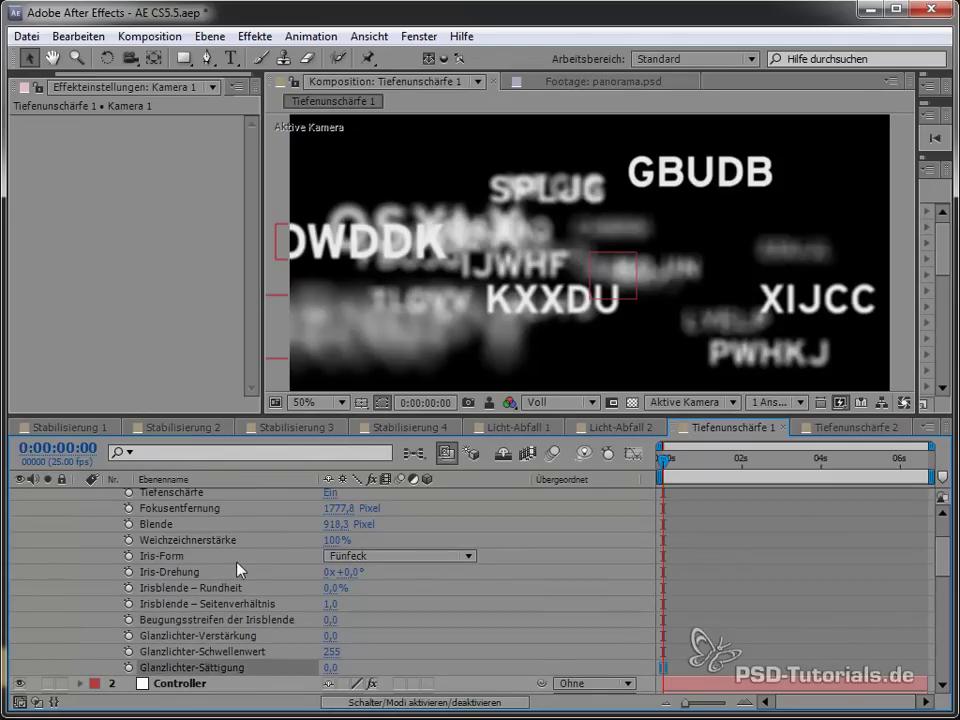
{"action": "scroll", "coordinate": [240, 575], "scroll_direction": "up", "scroll_amount": 4}
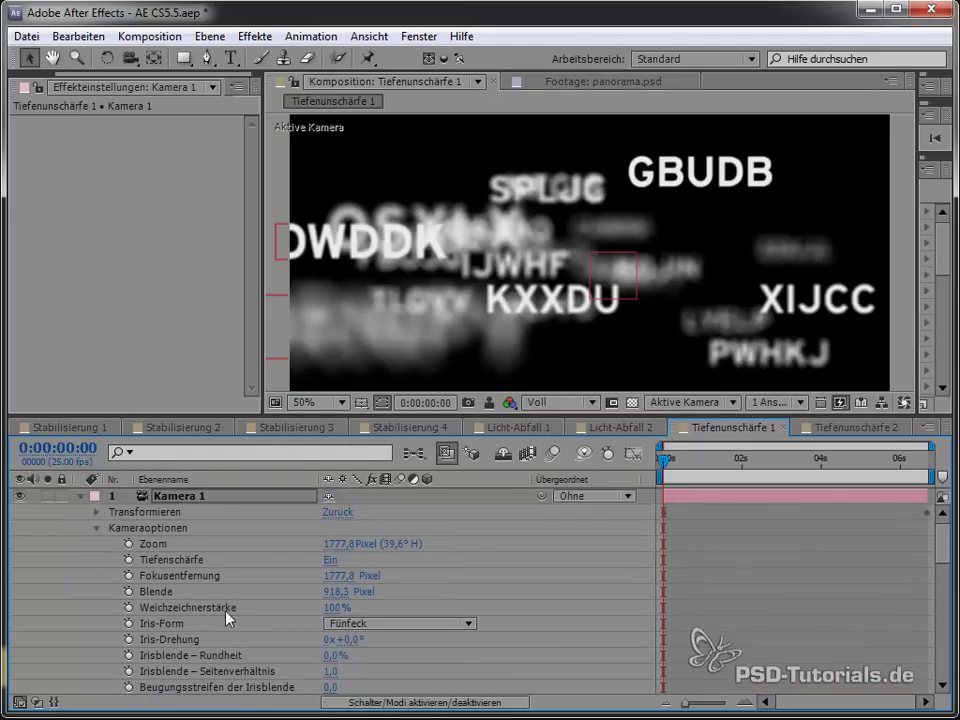
Collapse Kamera 1 and add a camera rotation null via Drehung um Nullebene erstellen
{"action": "left_click", "coordinate": [96, 527]}
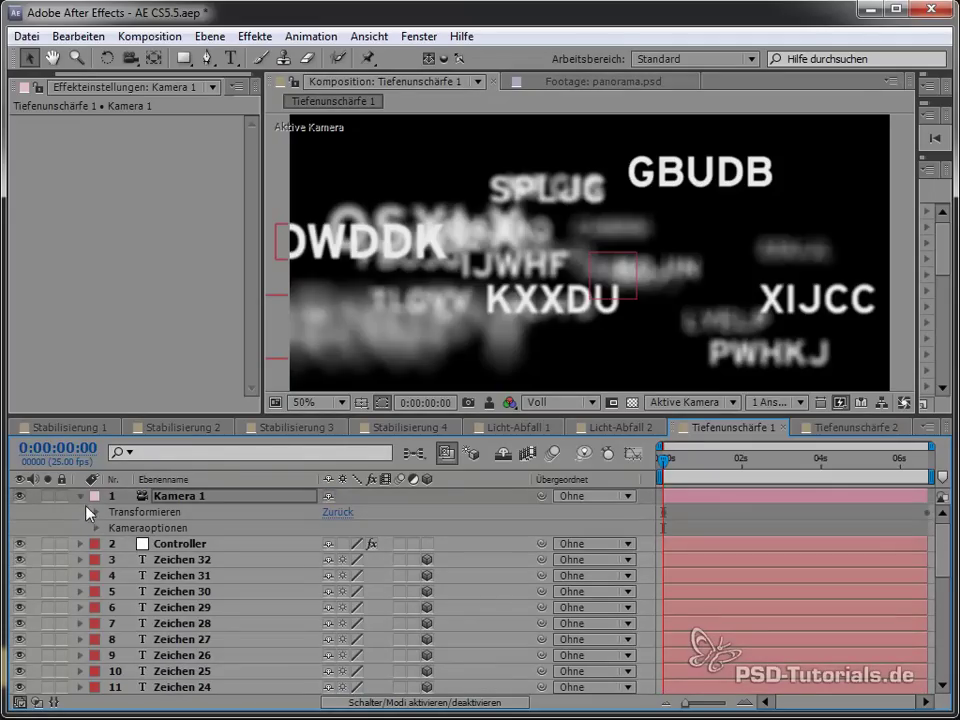
{"action": "left_click", "coordinate": [80, 496]}
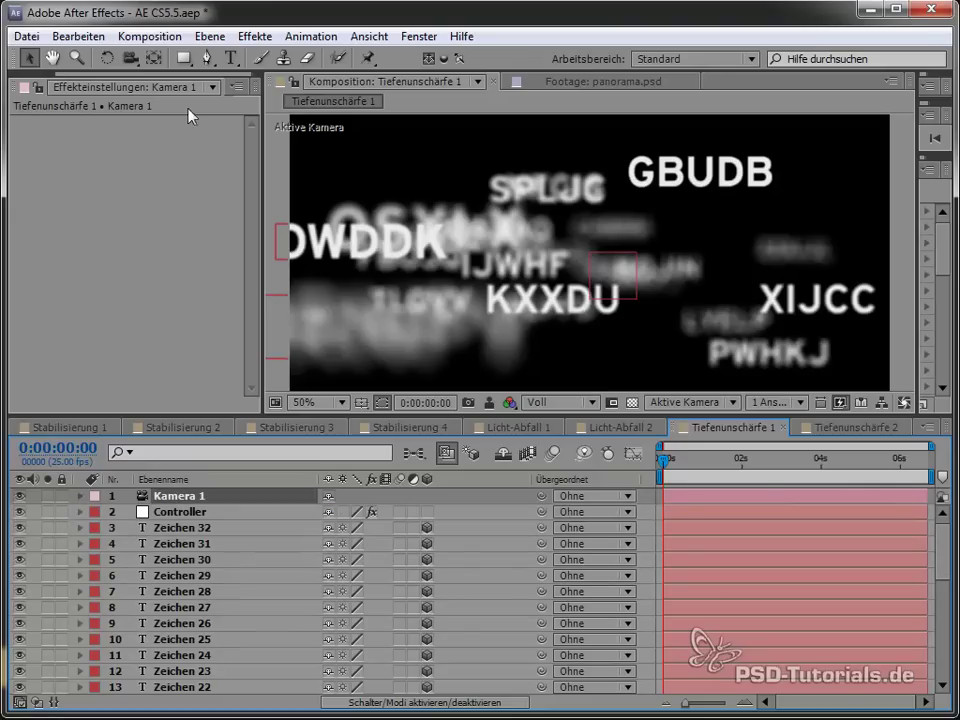
{"action": "left_click", "coordinate": [210, 36]}
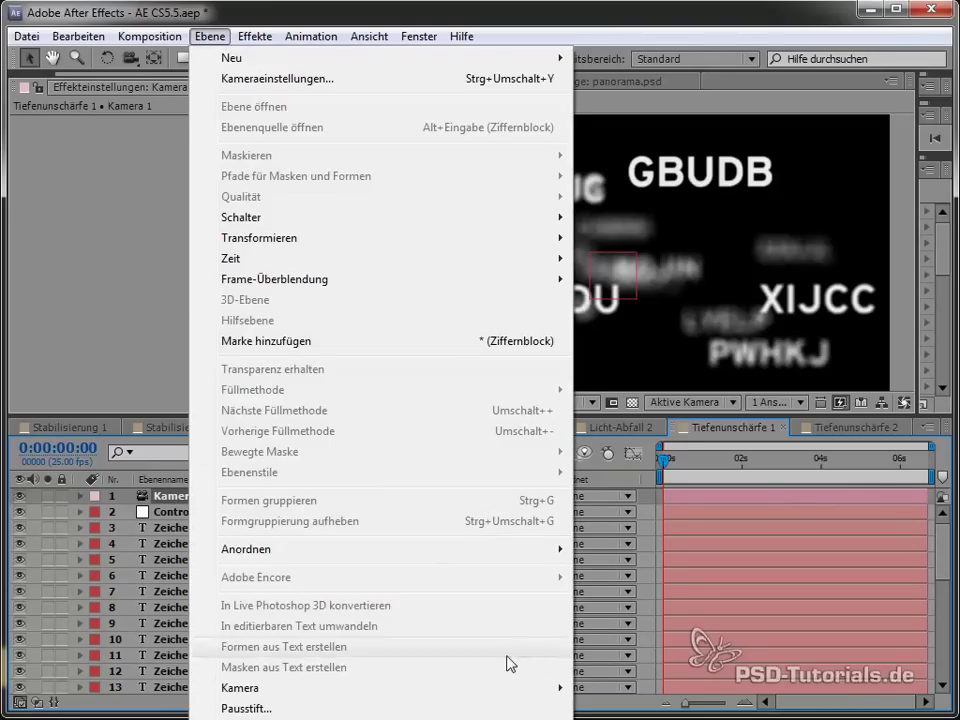
{"action": "mouse_move", "coordinate": [533, 693]}
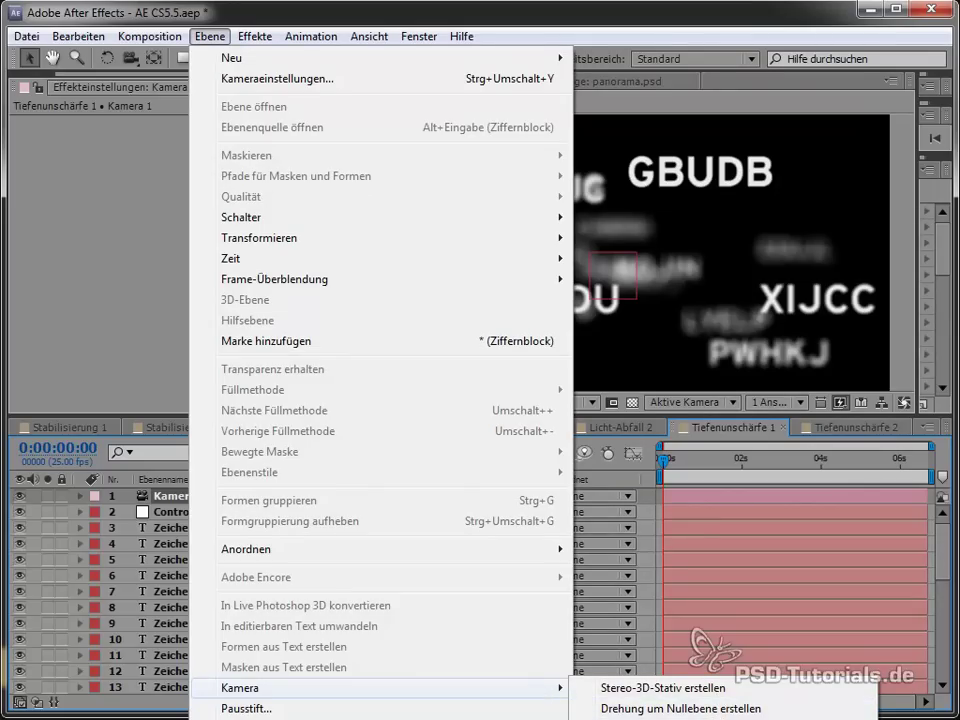
{"action": "left_click", "coordinate": [680, 708]}
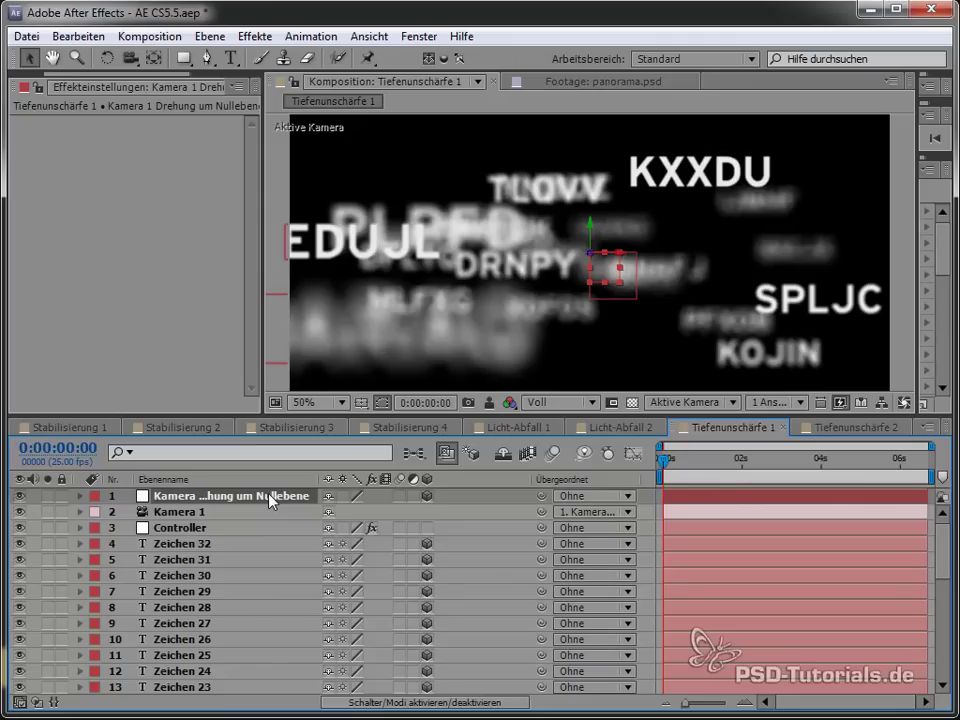
Scrub the null's Y rotation to orbit the camera, then delete the null
{"action": "key", "text": "r"}
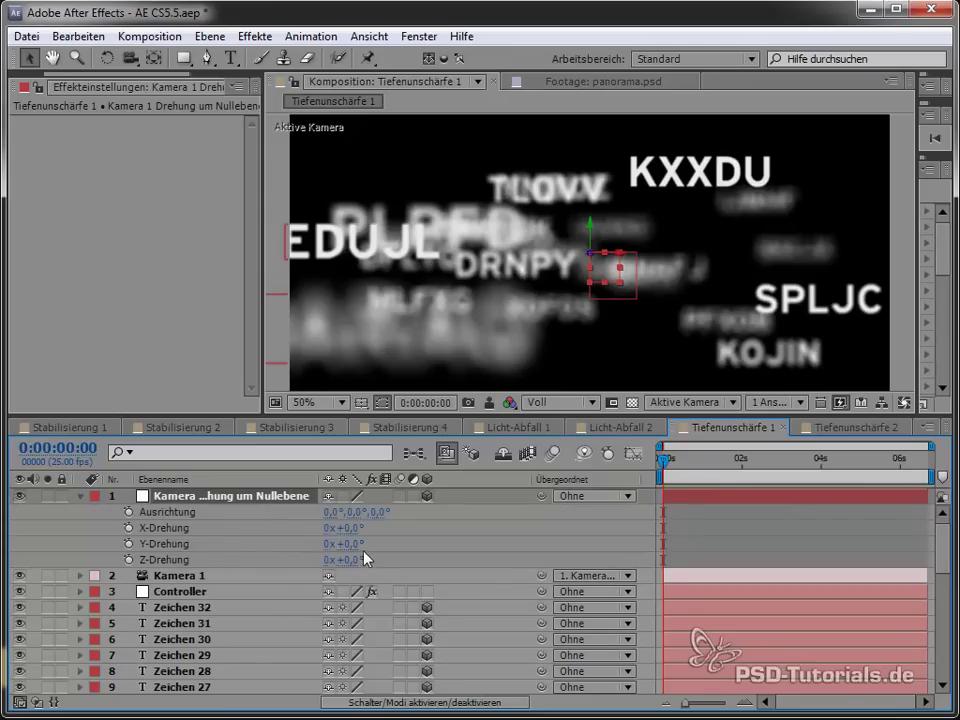
{"action": "mouse_move", "coordinate": [345, 543]}
{"action": "left_mouse_down"}
{"action": "mouse_move", "coordinate": [362, 528]}
{"action": "mouse_move", "coordinate": [327, 527]}
{"action": "left_mouse_up"}
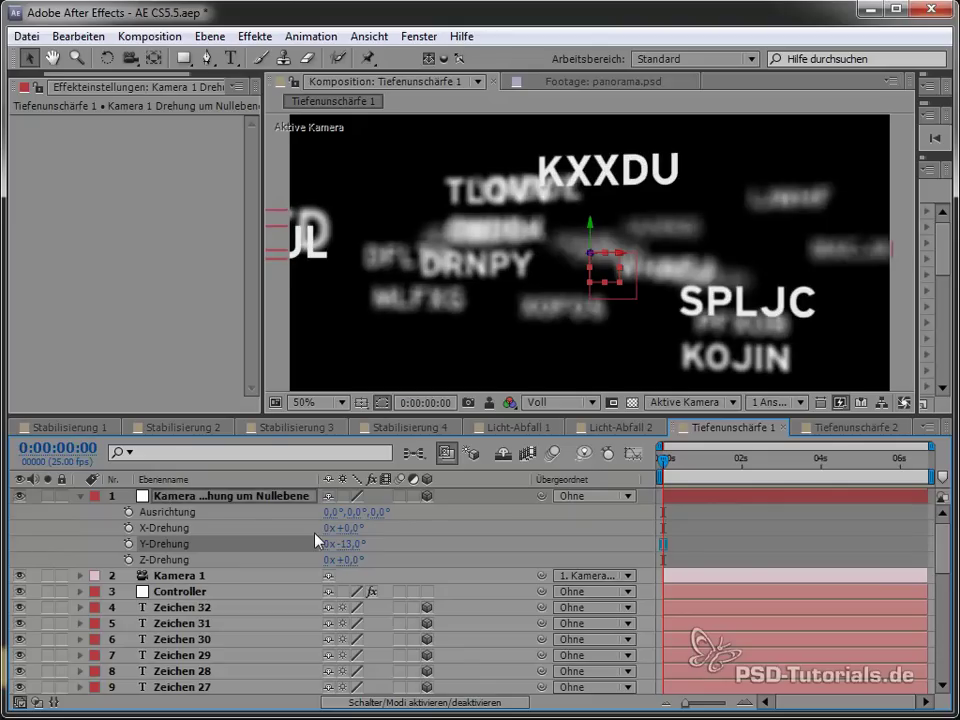
{"action": "key", "text": "Delete"}
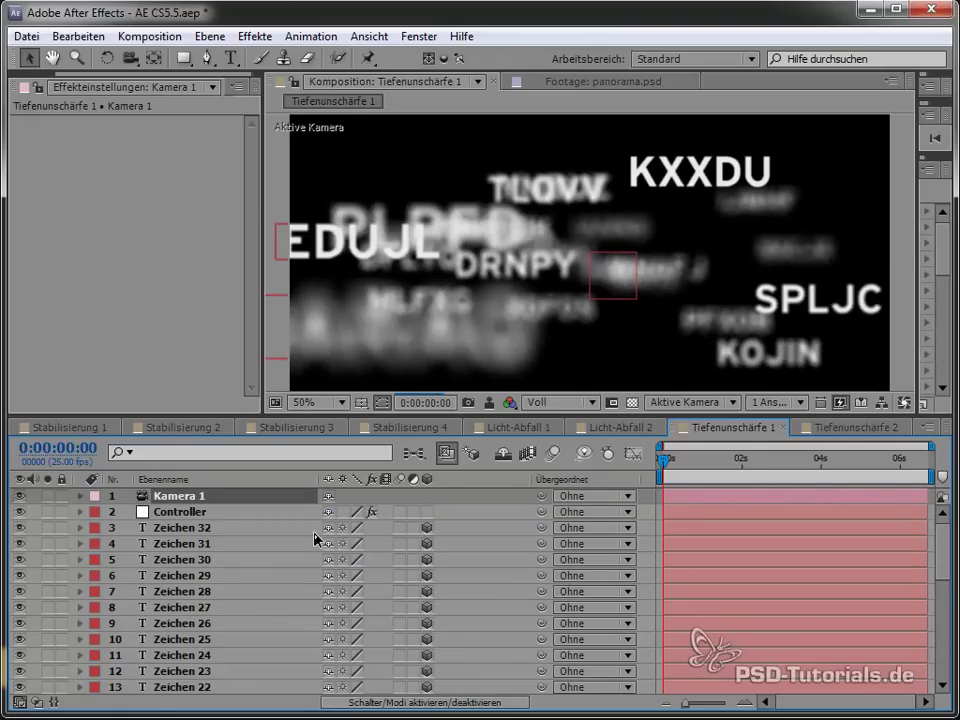
Check Kamera 1's context menu and the JWHF text layer, leaving everything unchanged
{"action": "right_click", "coordinate": [219, 496]}
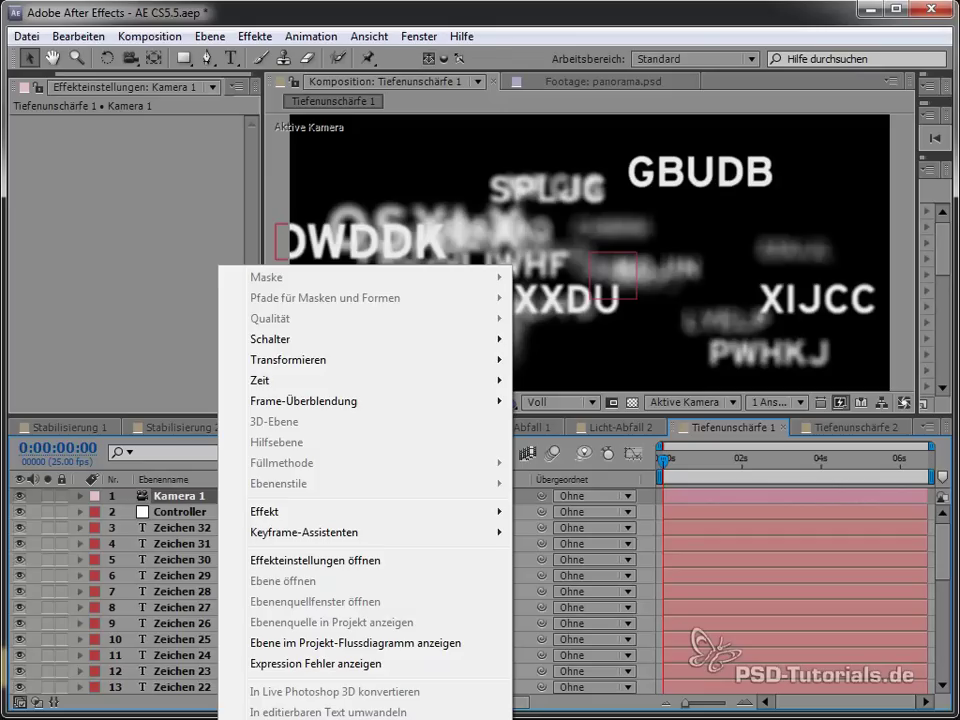
{"action": "left_click", "coordinate": [183, 505]}
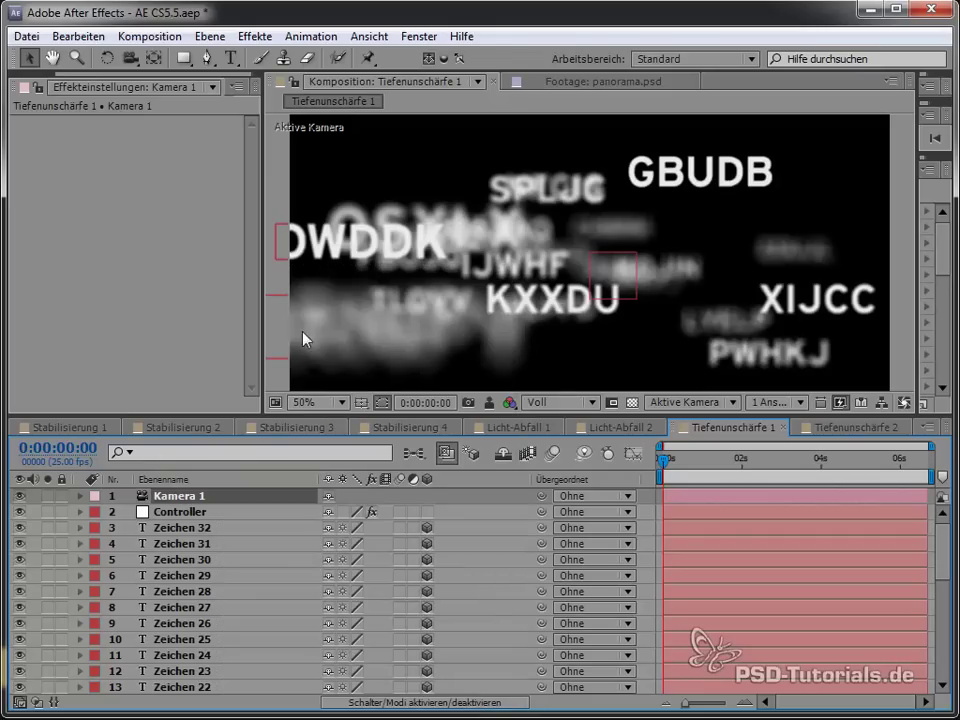
{"action": "left_click", "coordinate": [545, 276]}
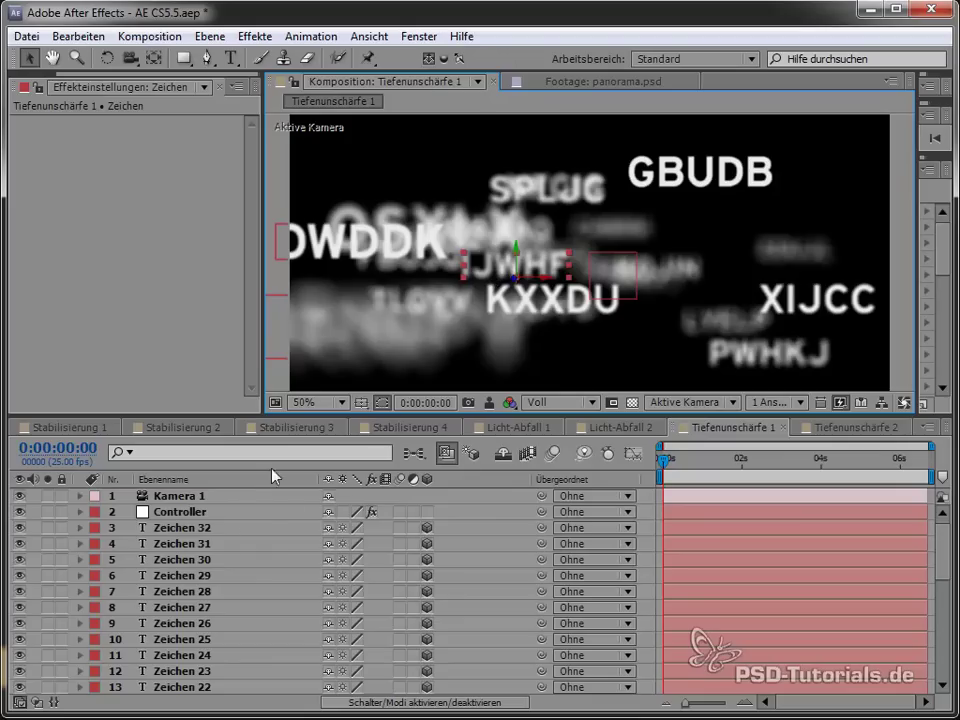
{"action": "left_click", "coordinate": [185, 497]}
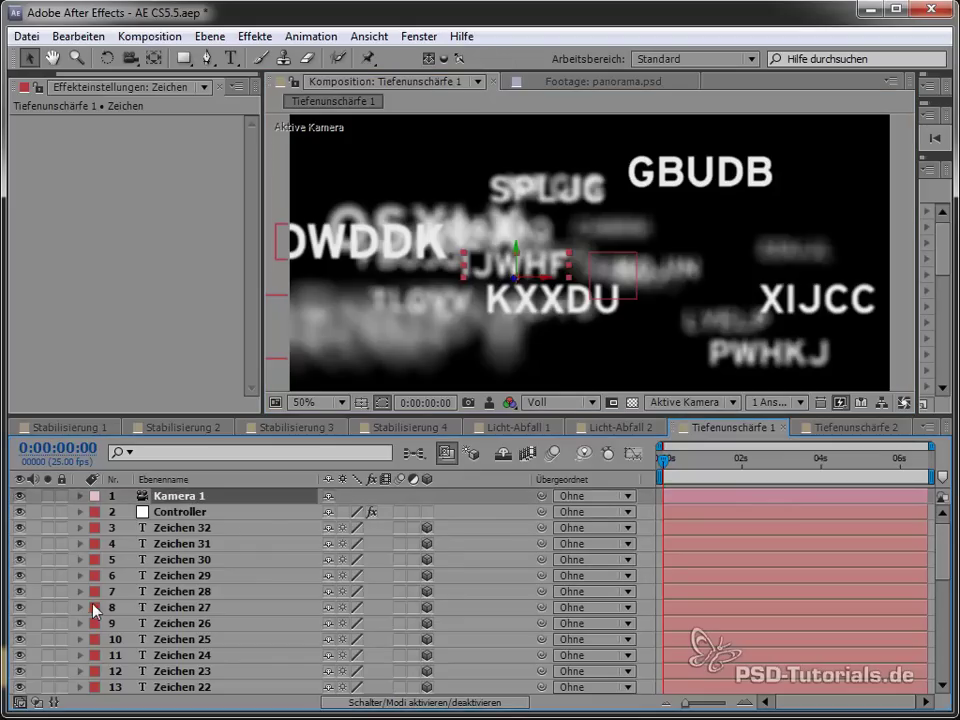
{"action": "right_click", "coordinate": [211, 494]}
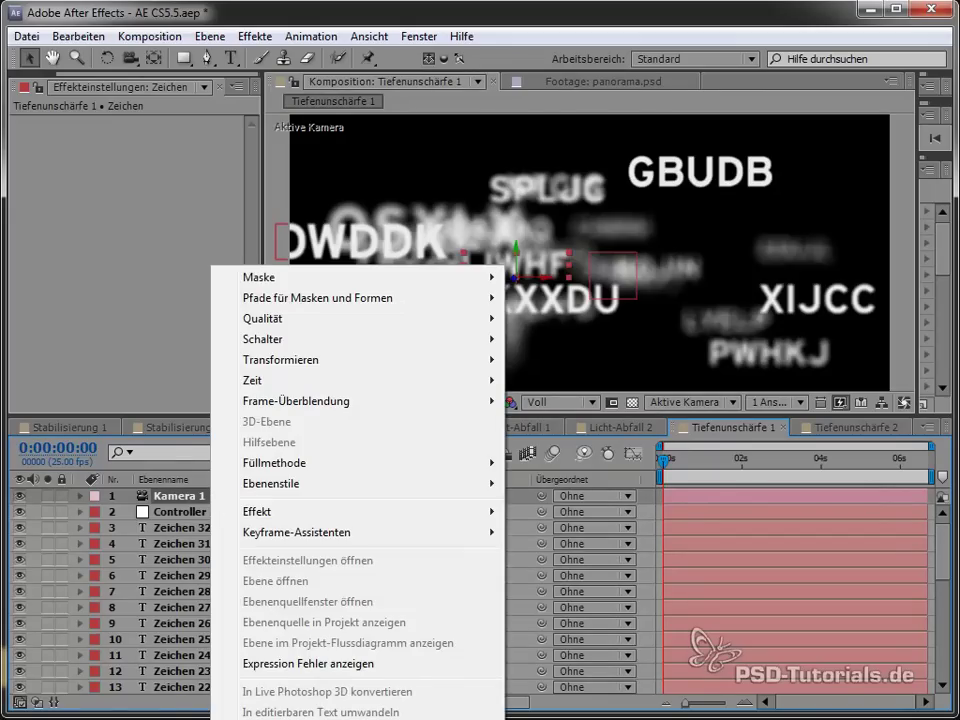
{"action": "key", "text": "Escape"}
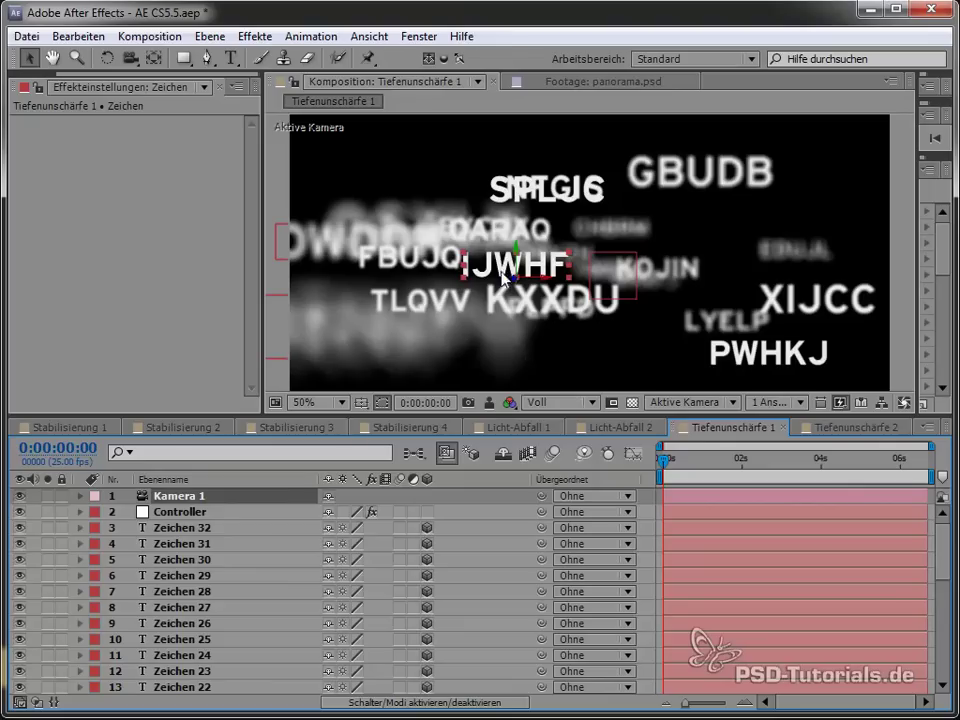
Show the Controller layer's effect settings, then select Kamera 1 with Ctrl+Up
{"action": "left_click", "coordinate": [264, 541]}
{"action": "left_click", "coordinate": [268, 512]}
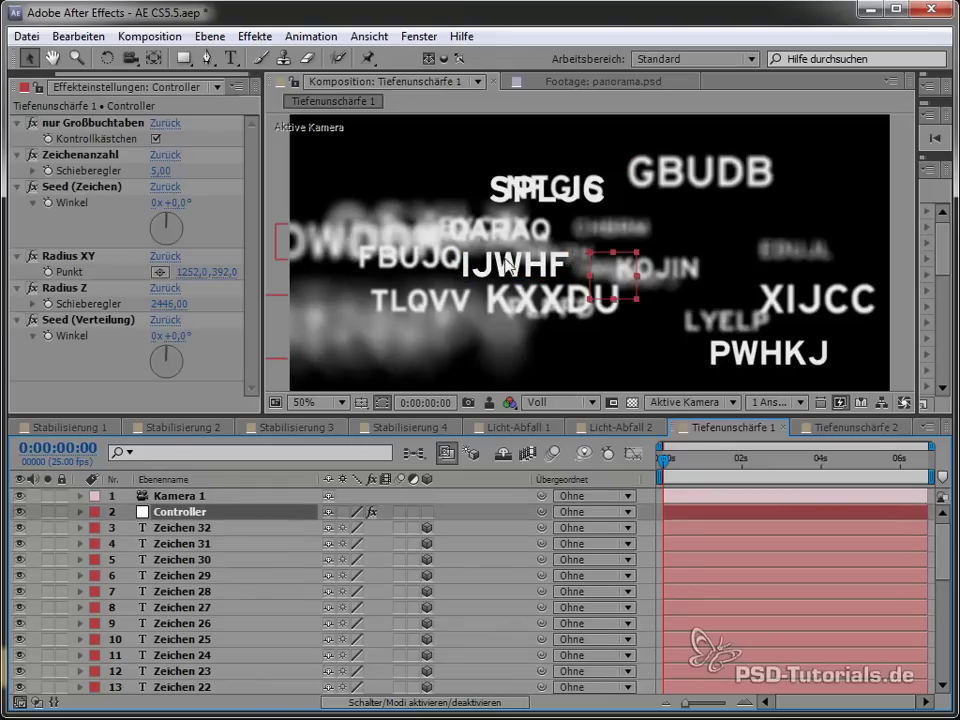
{"action": "key", "text": "ctrl+Up"}
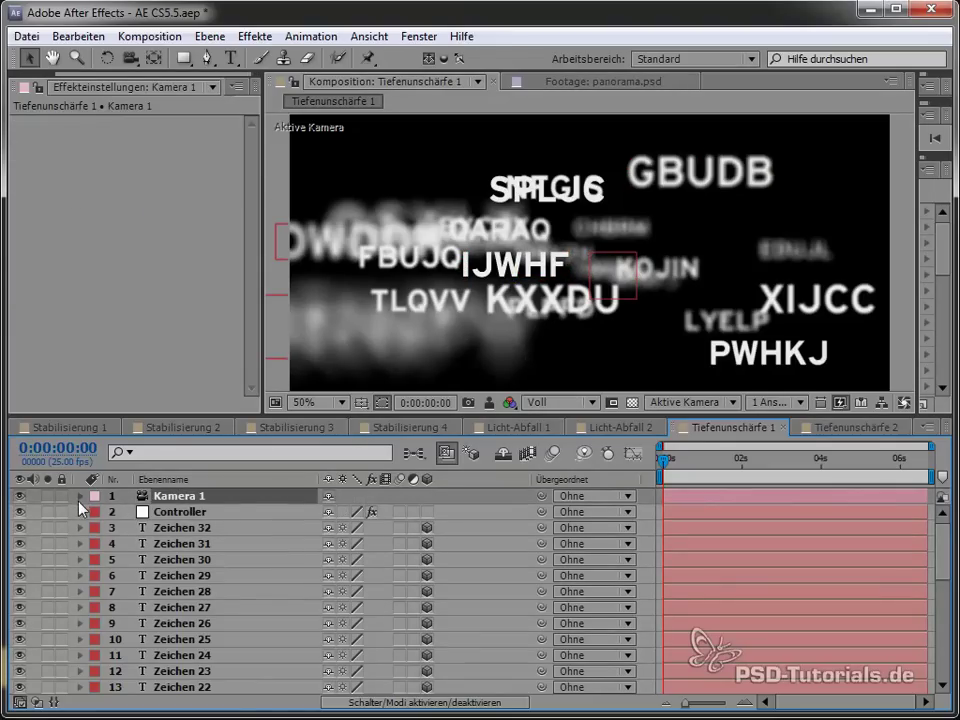
Expand Kamera 1's camera options and keyframe Fokusentfernung at 2247,2 px at the start
{"action": "left_click", "coordinate": [80, 497]}
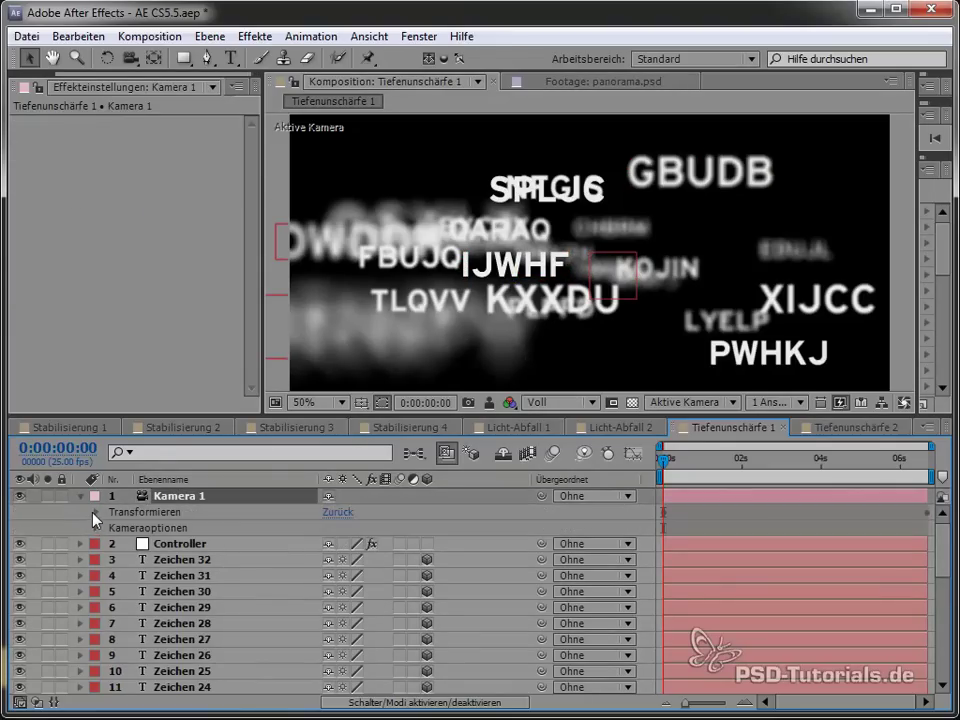
{"action": "left_click", "coordinate": [95, 512]}
{"action": "left_click", "coordinate": [97, 513]}
{"action": "left_click", "coordinate": [95, 527]}
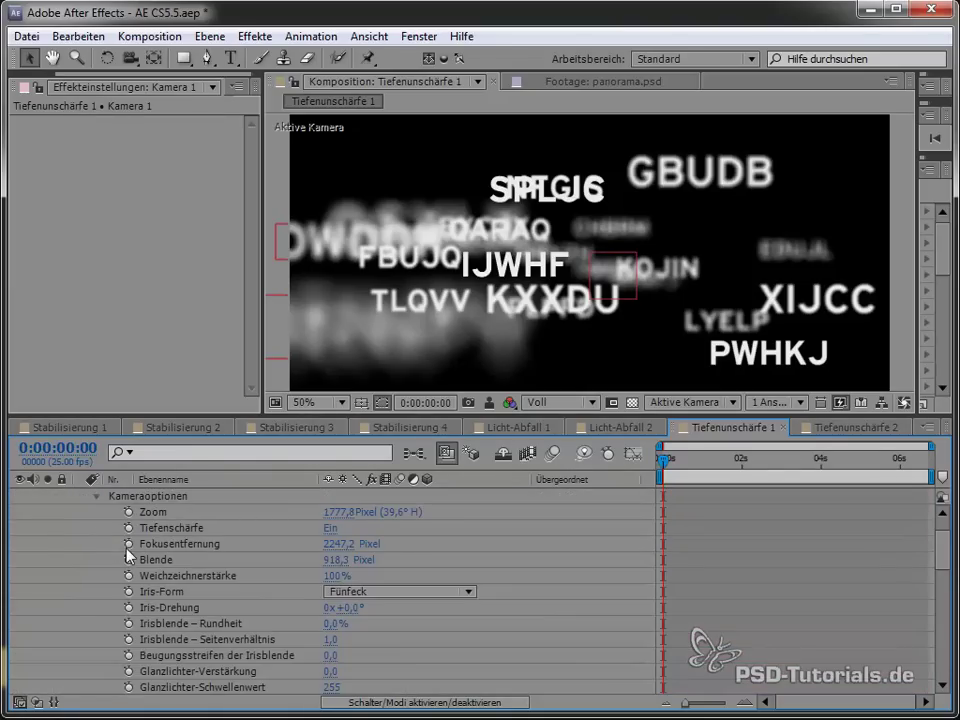
{"action": "left_click", "coordinate": [128, 543]}
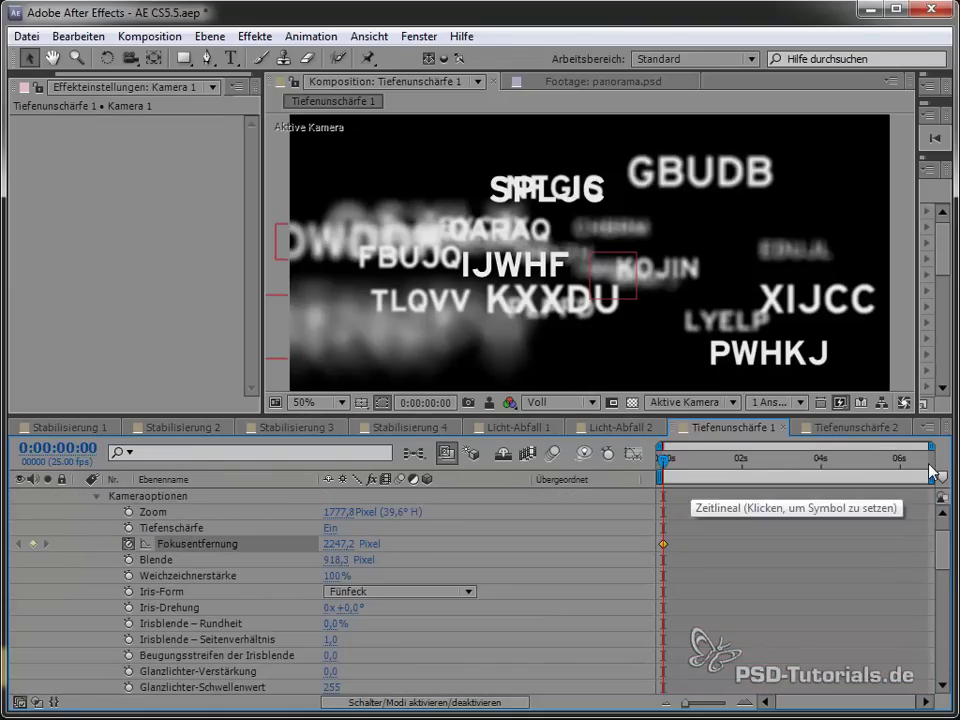
On the last frame, set the focus distance to the EYKXS layer (1823,8 px)
{"action": "left_click", "coordinate": [926, 458]}
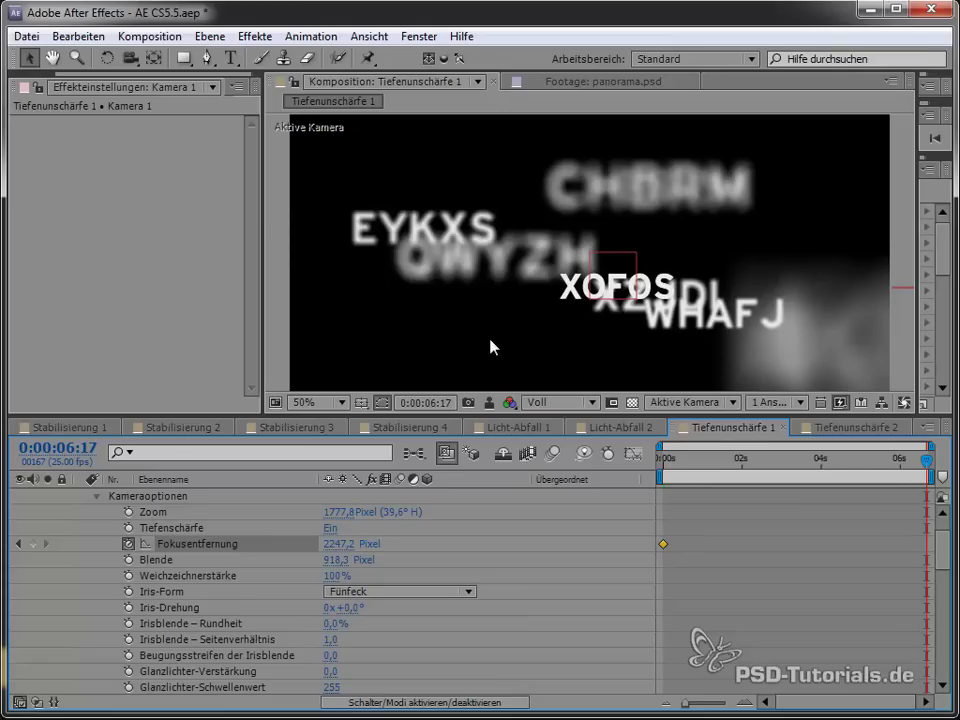
{"action": "left_click", "coordinate": [397, 238]}
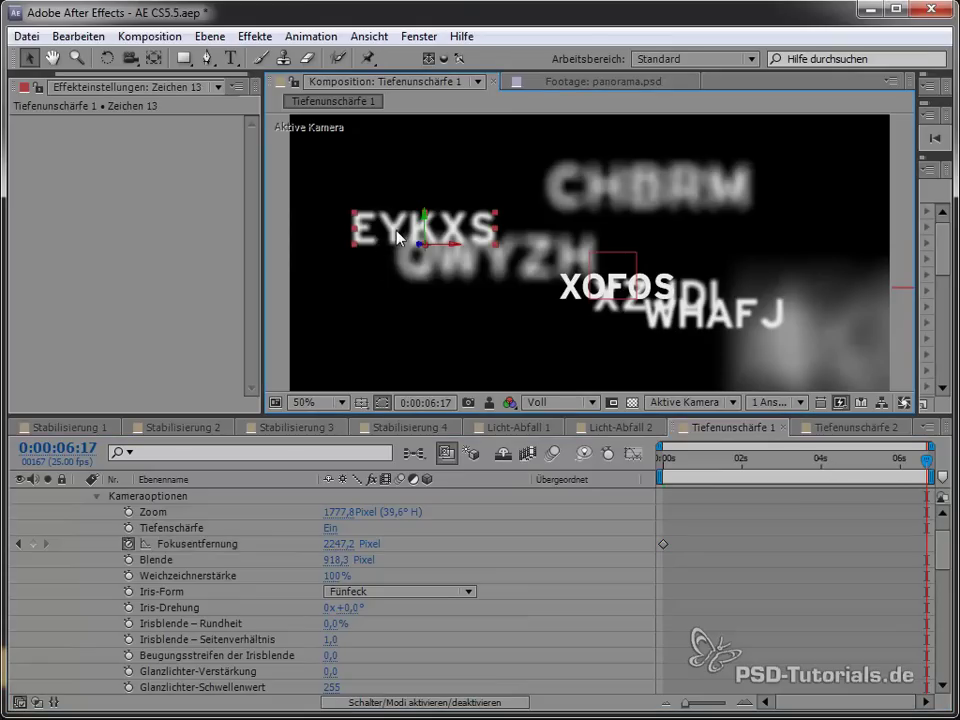
{"action": "scroll", "coordinate": [295, 495], "scroll_direction": "up", "scroll_amount": 2}
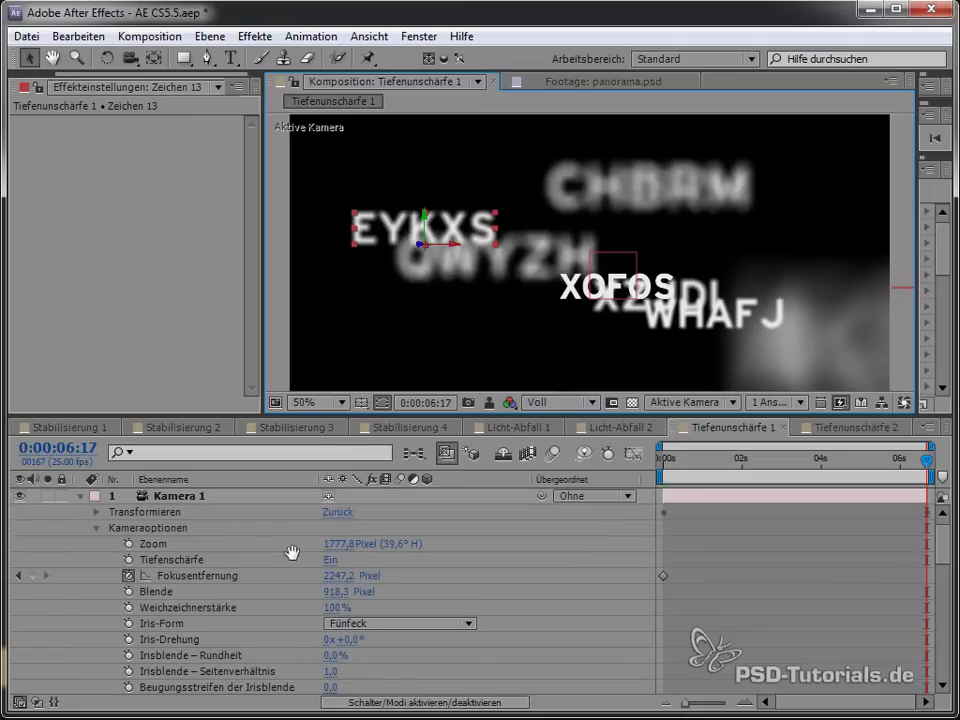
{"action": "left_click", "coordinate": [220, 499]}
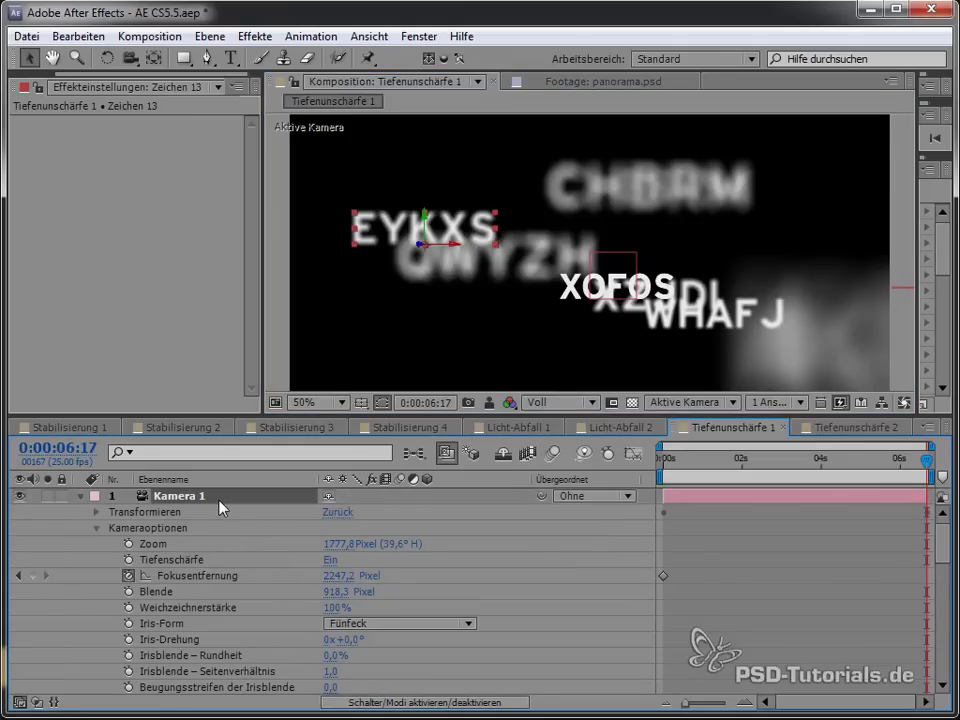
{"action": "right_click", "coordinate": [224, 497]}
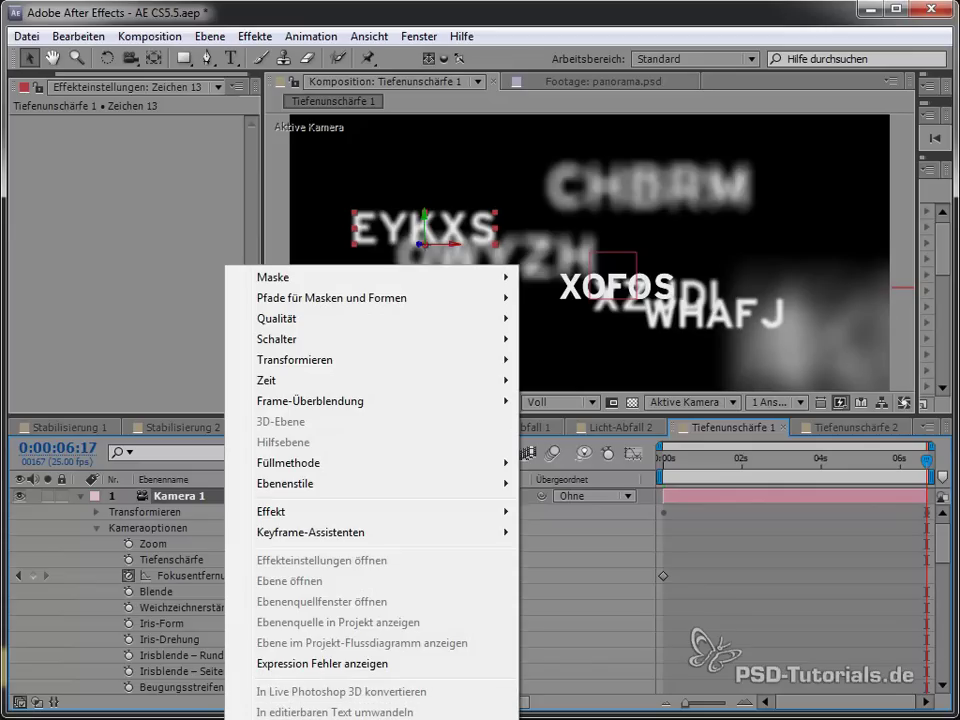
{"action": "key", "text": "Escape"}
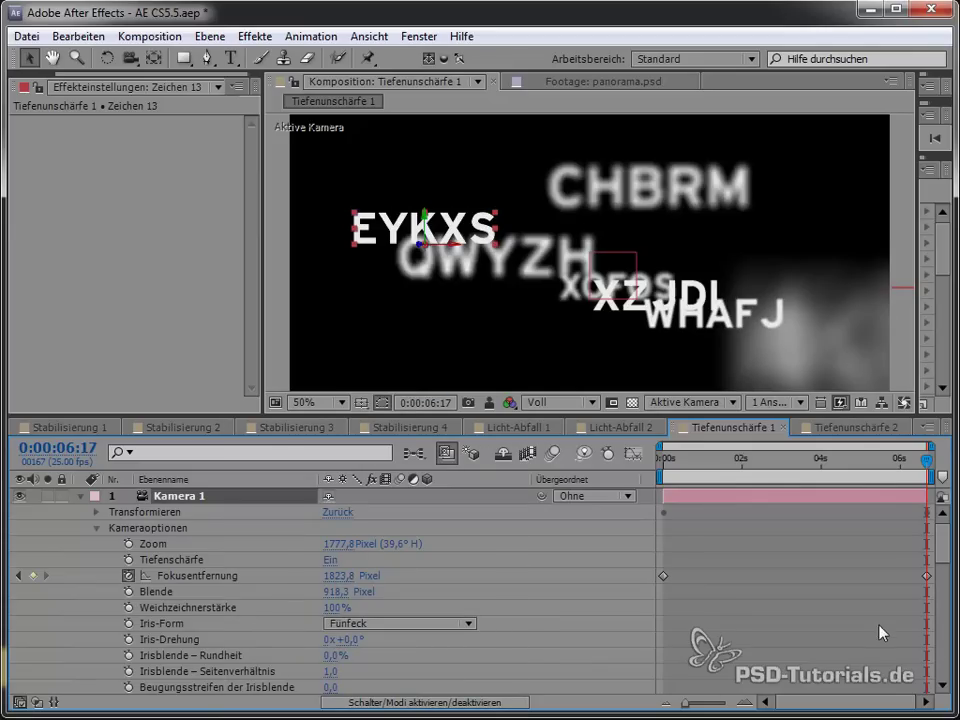
{"action": "left_click", "coordinate": [843, 654]}
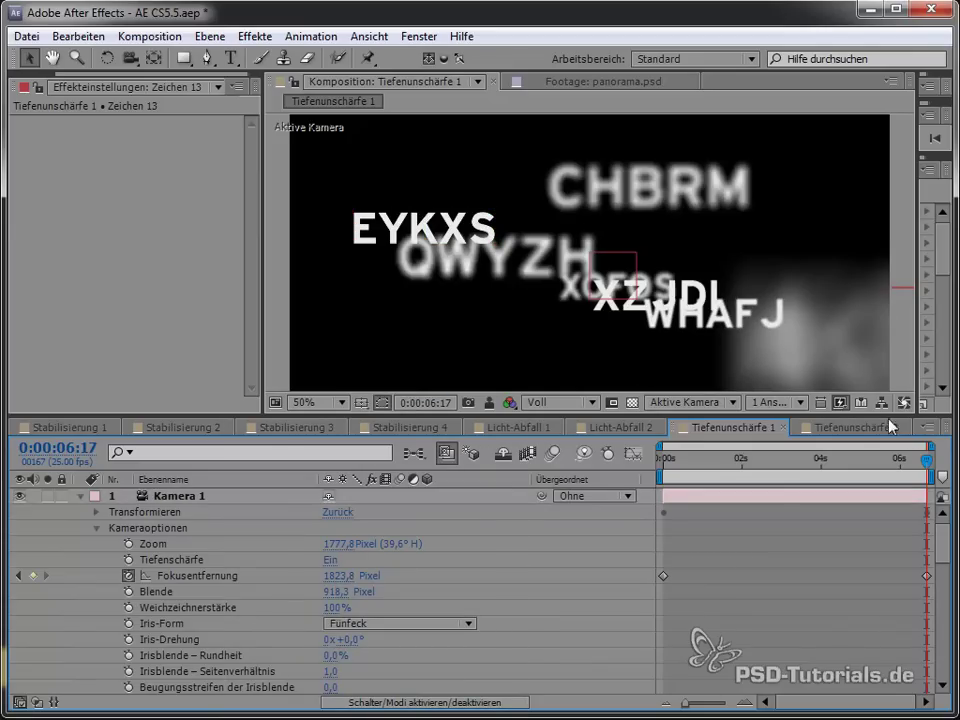
Preview the focus pull midway, return to the start, and collapse Kamera 1
{"action": "mouse_move", "coordinate": [927, 474]}
{"action": "left_mouse_down"}
{"action": "mouse_move", "coordinate": [659, 510]}
{"action": "mouse_move", "coordinate": [927, 499]}
{"action": "mouse_move", "coordinate": [789, 520]}
{"action": "left_mouse_up"}
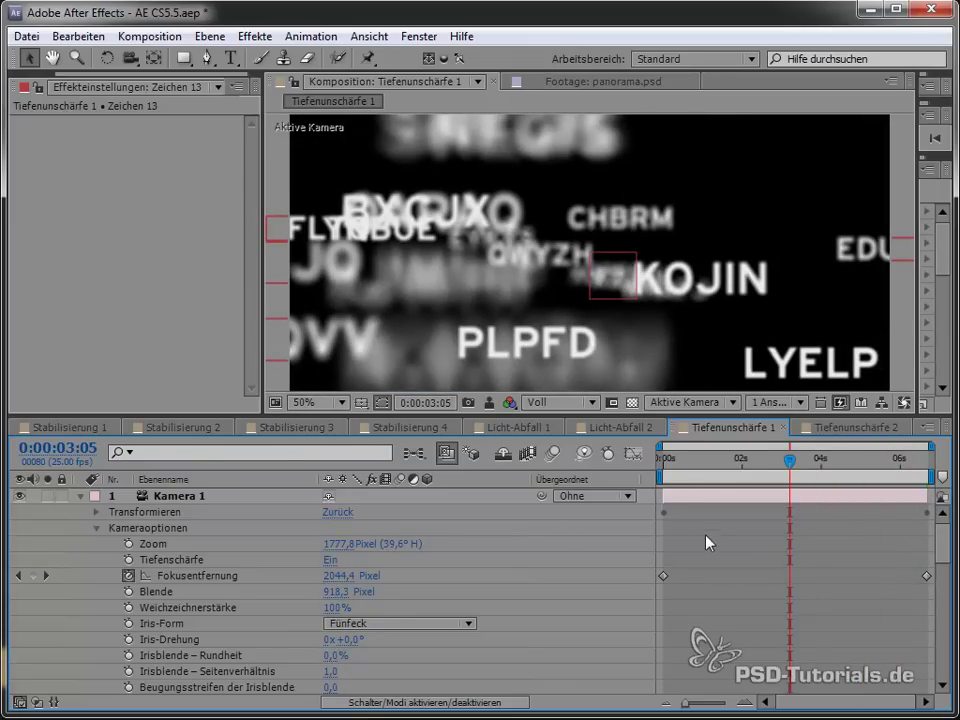
{"action": "key", "text": "Home"}
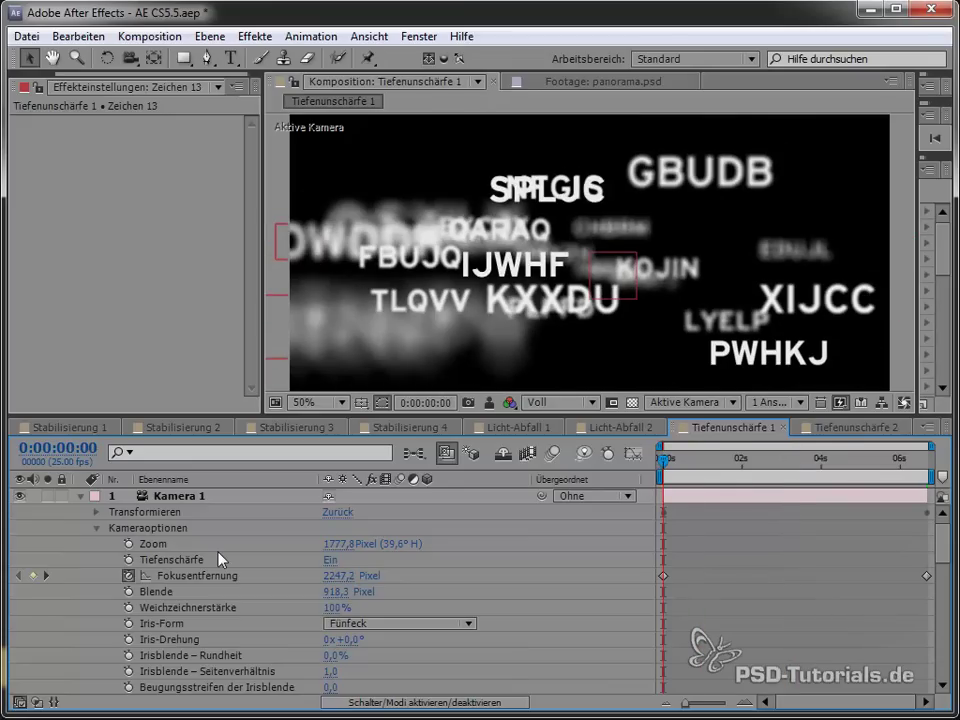
{"action": "left_click", "coordinate": [81, 496]}
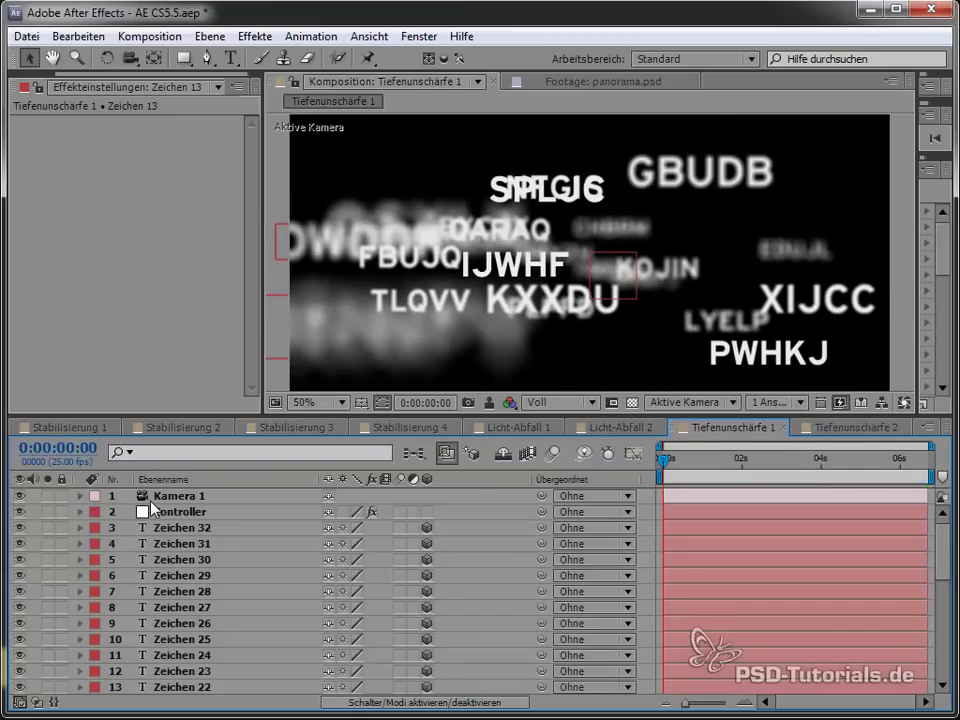
{"action": "left_click", "coordinate": [222, 497]}
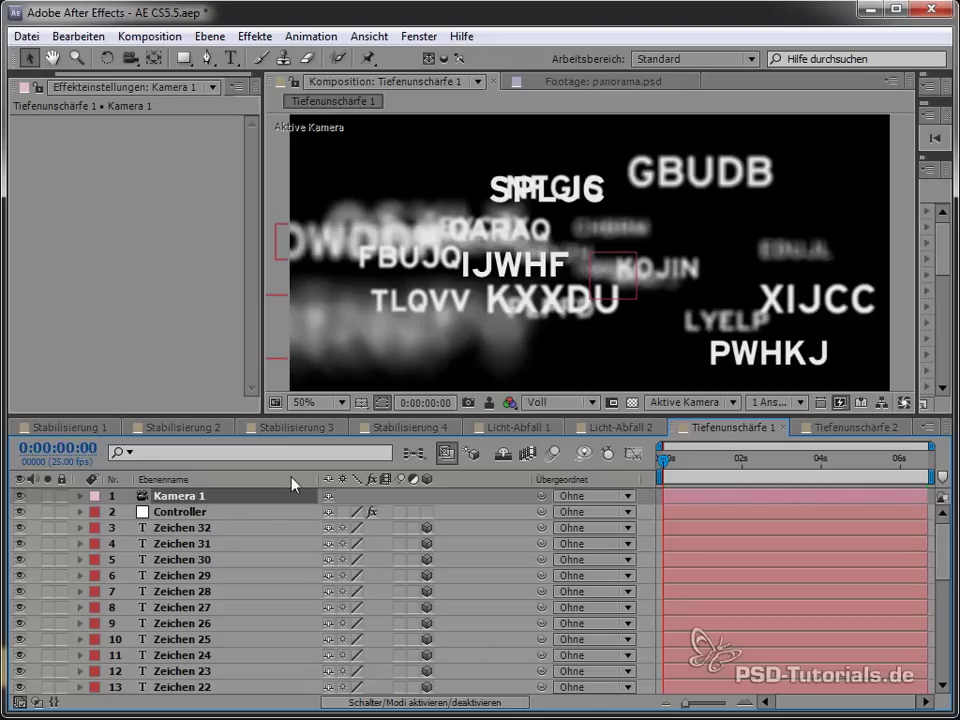
Create a stereo 3D rig from Kamera 1 with Stereo-3D-Rig erstellen
{"action": "right_click", "coordinate": [193, 503]}
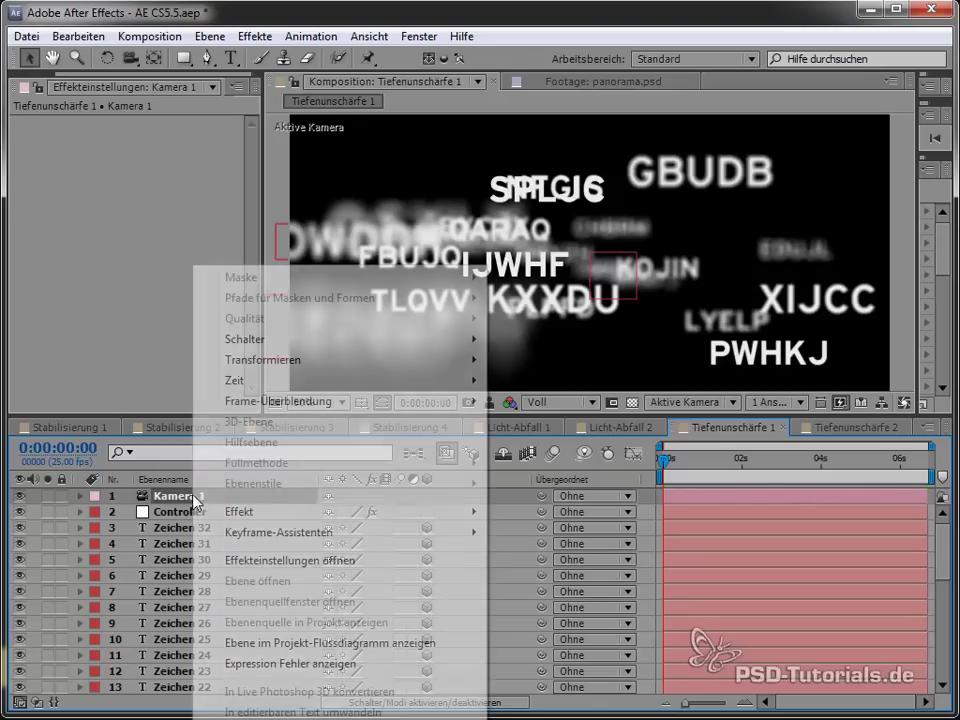
{"action": "left_click", "coordinate": [210, 36]}
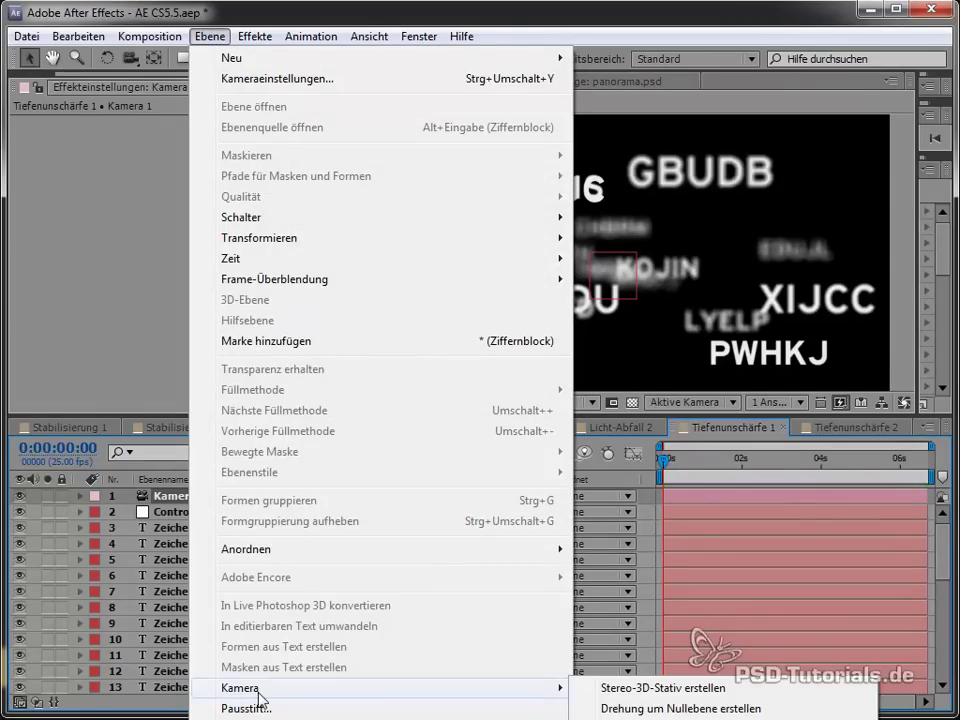
{"action": "mouse_move", "coordinate": [555, 688]}
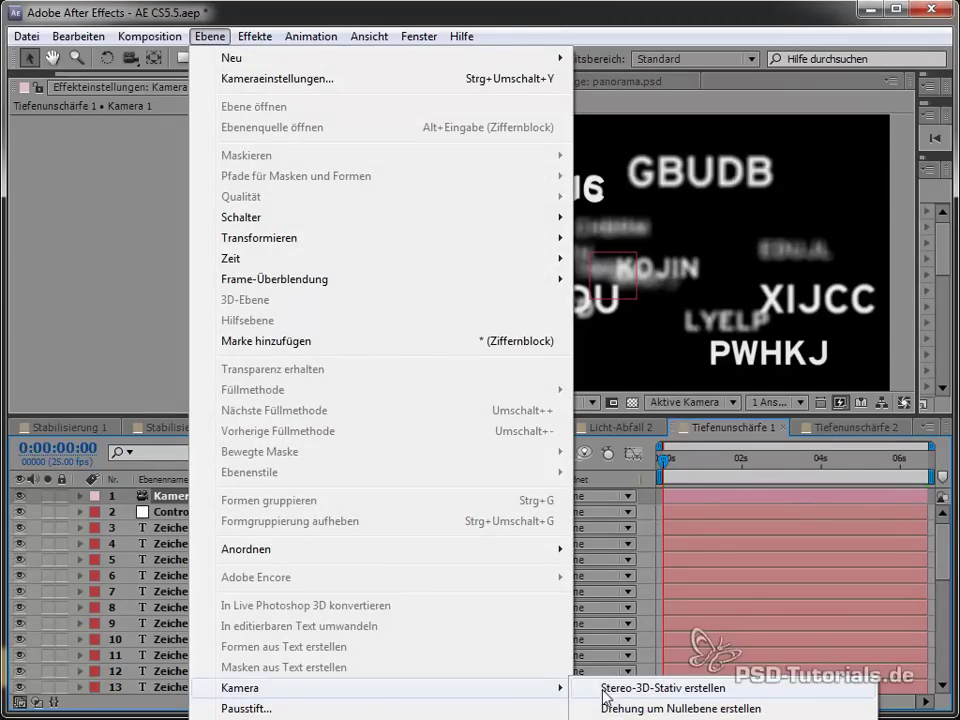
{"action": "left_click", "coordinate": [605, 688]}
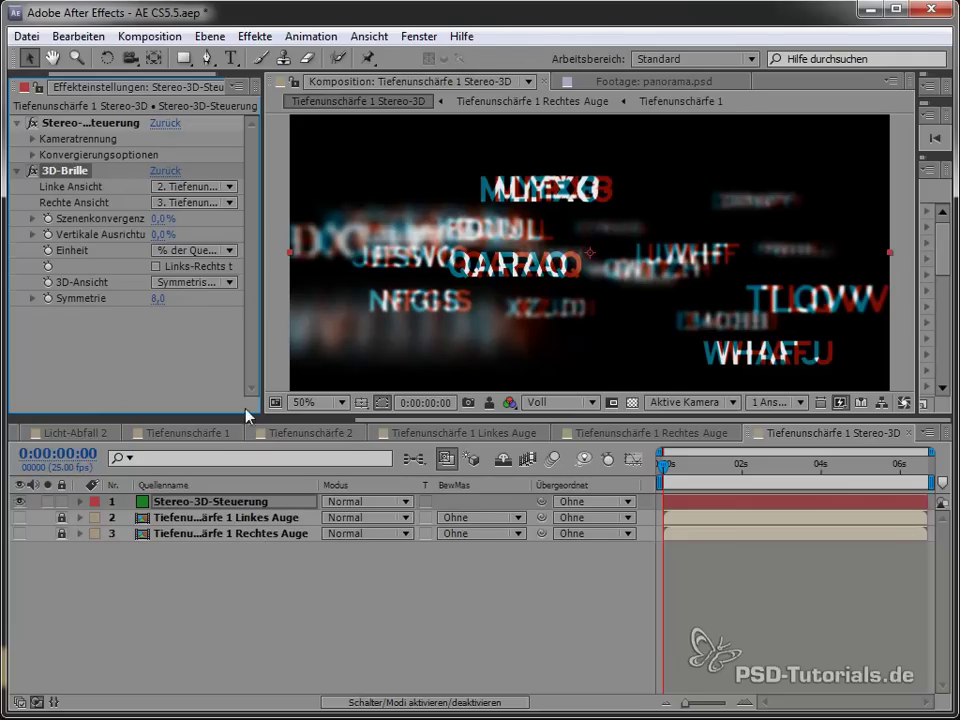
In Stereo-3D-Steuerung, enable Kamerakonvergierung and set Stereo-Szenentiefe to 2,0 %
{"action": "left_click_drag", "start_coordinate": [259, 424], "coordinate": [347, 463]}
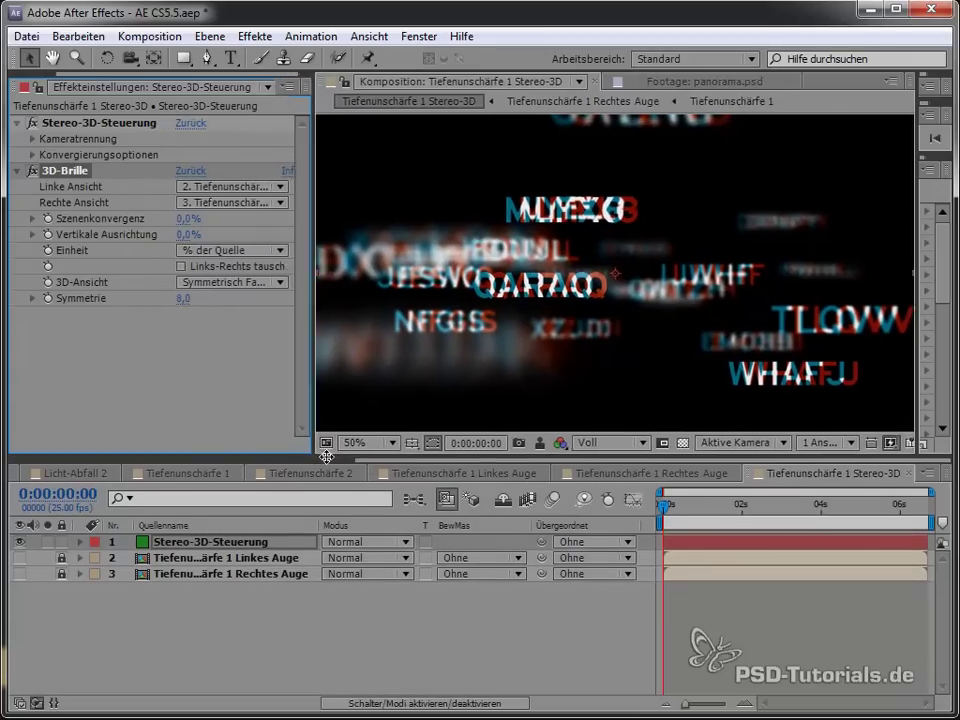
{"action": "left_click", "coordinate": [33, 138]}
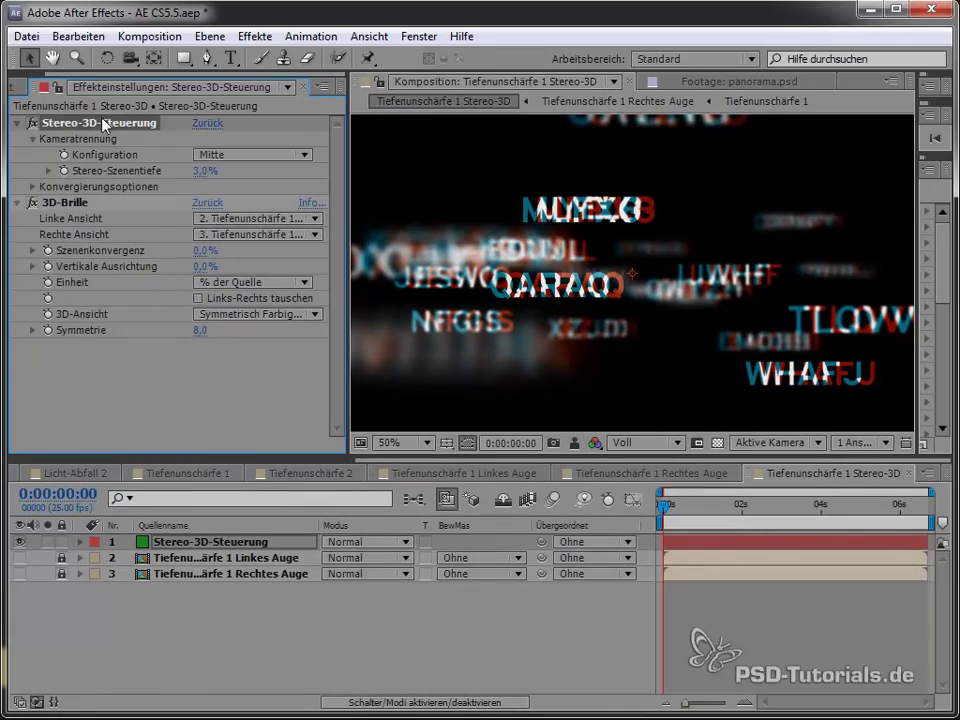
{"action": "left_click", "coordinate": [33, 187]}
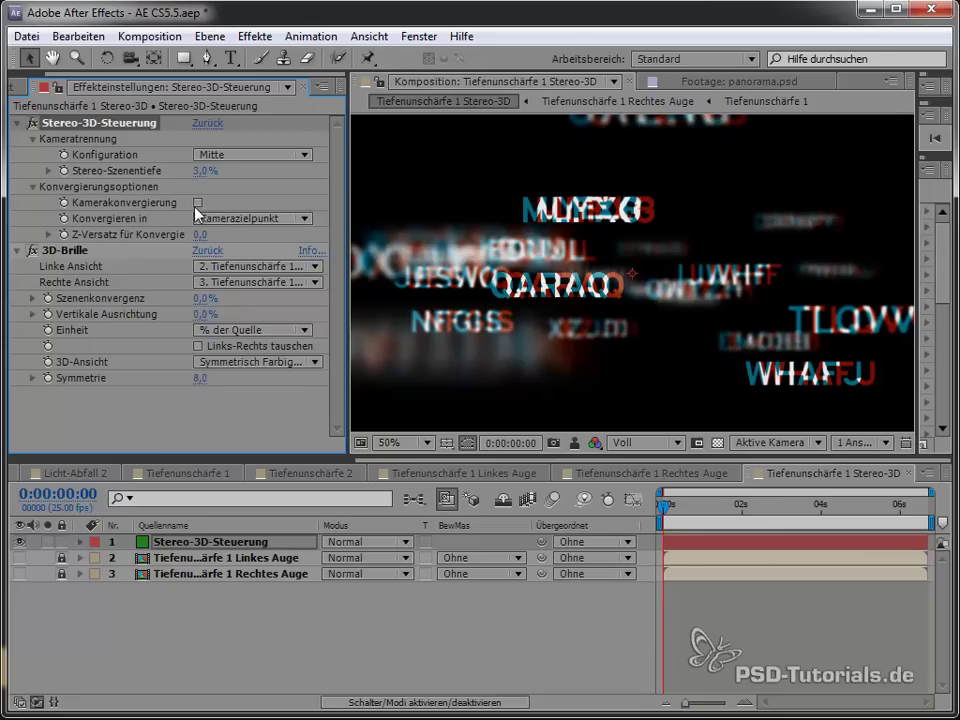
{"action": "left_click", "coordinate": [198, 203]}
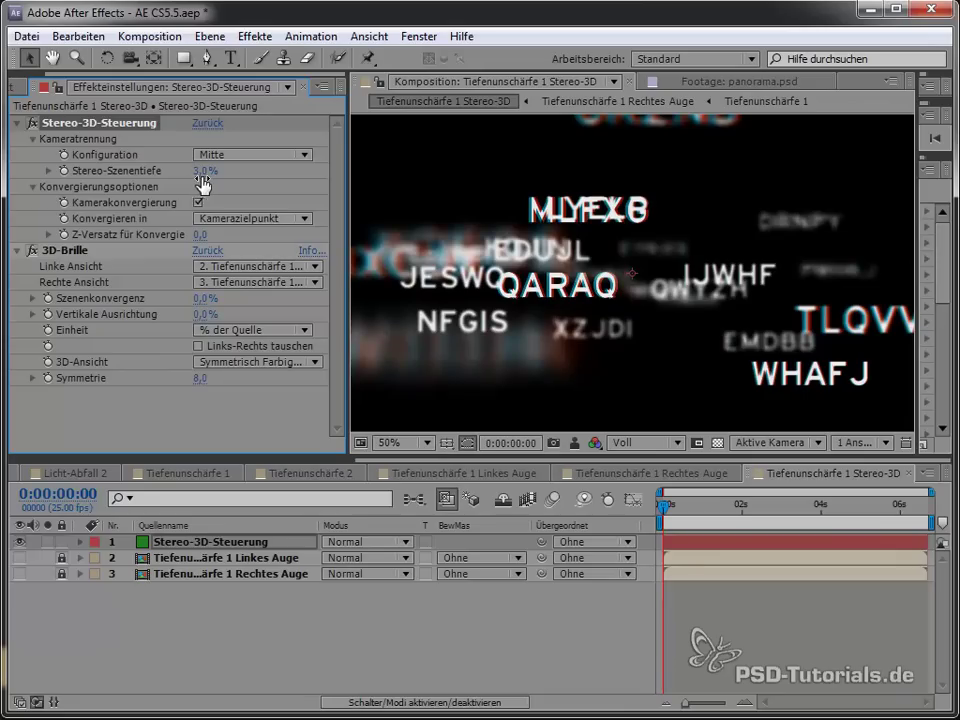
{"action": "left_click", "coordinate": [203, 172]}
{"action": "type", "text": "2"}
{"action": "key", "text": "KP_Enter"}
{"action": "key", "text": "KP_Enter"}
Show the Tiefenunschärfe 1 Stereo-3D composition enlarged to fill the window
{"action": "left_click", "coordinate": [425, 87]}
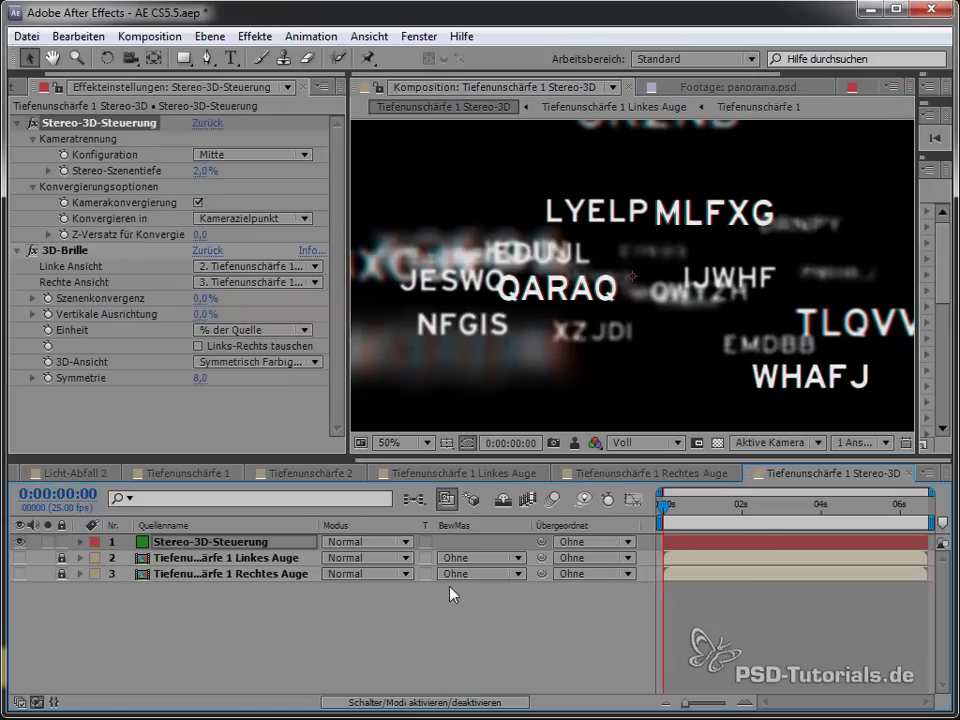
{"action": "left_click", "coordinate": [451, 594]}
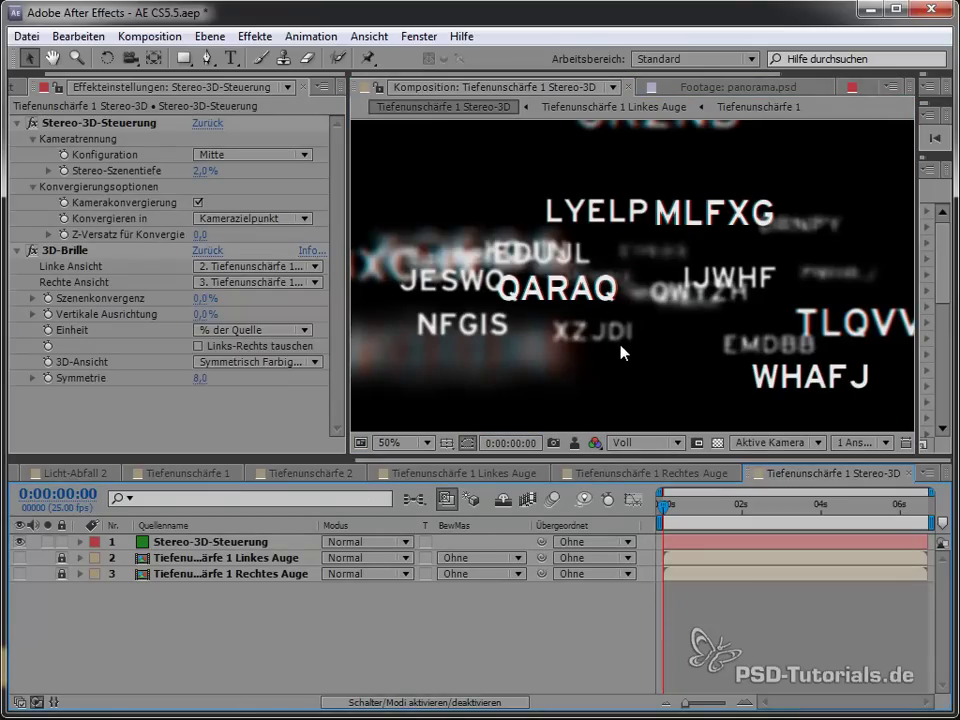
{"action": "key", "text": "grave"}
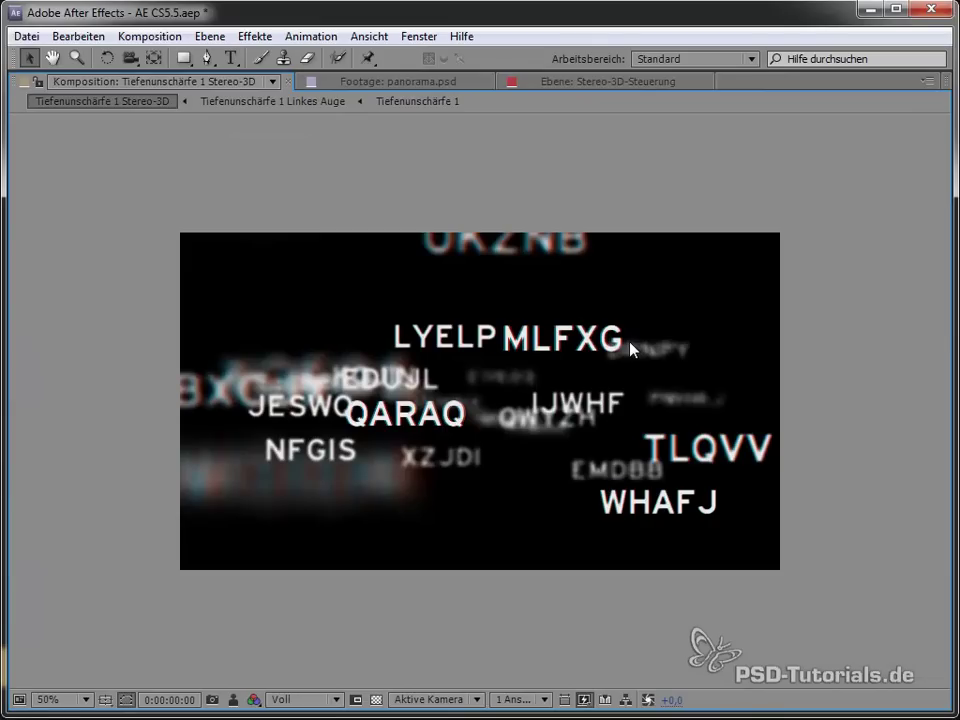
Step the Stereo-3D comp forward five frames with Page Down, then jump to the end
{"action": "key", "text": "Page_Down"}
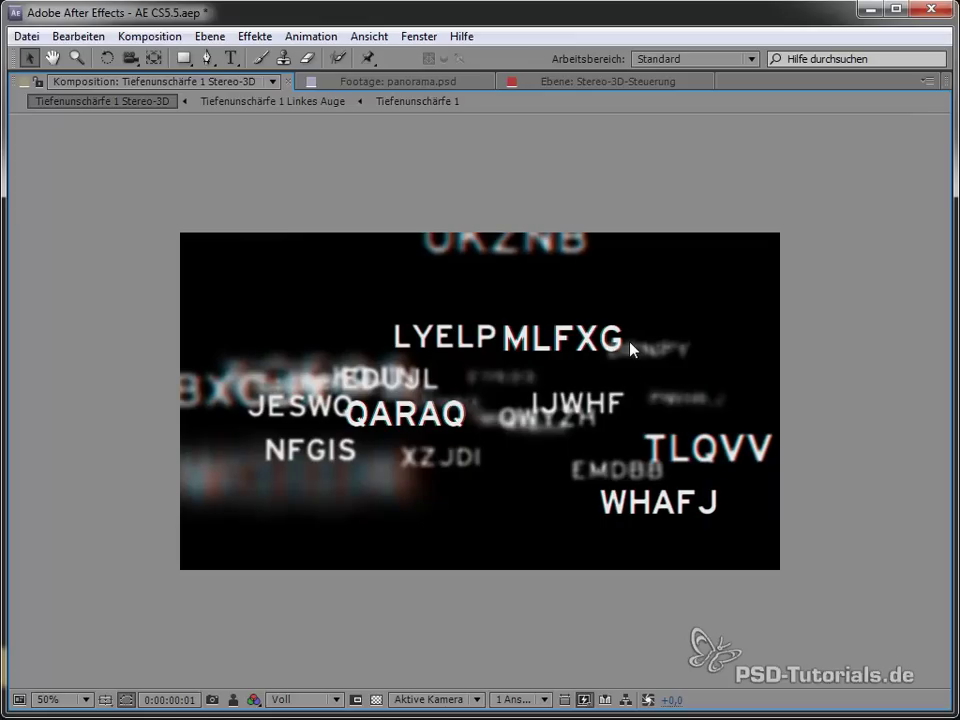
{"action": "key", "text": "Page_Down"}
{"action": "key", "text": "Page_Down"}
{"action": "key", "text": "Page_Down"}
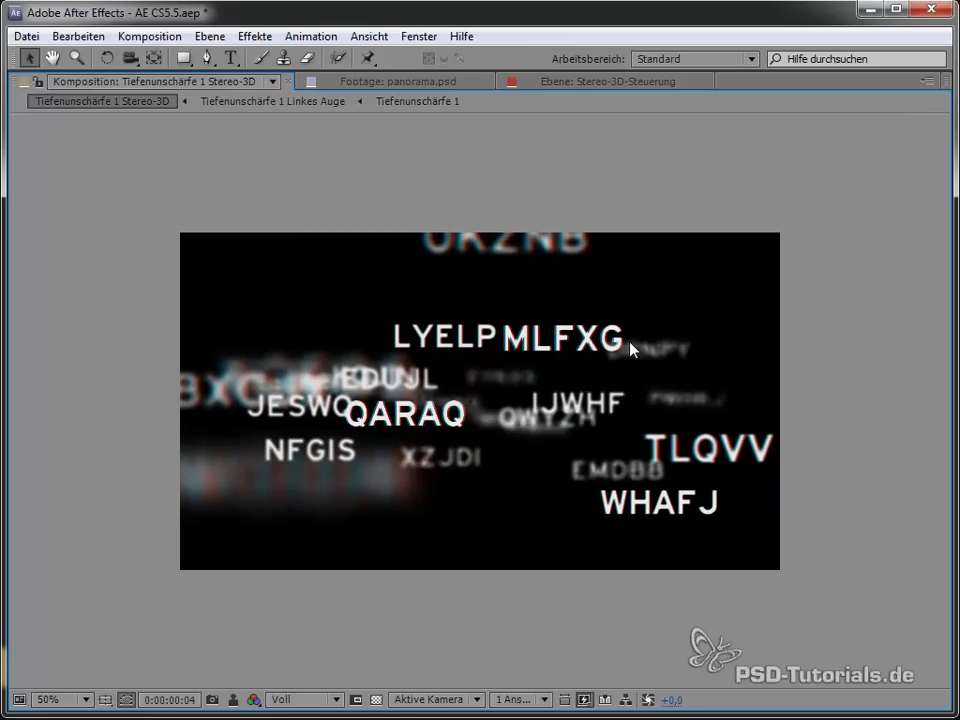
{"action": "key", "text": "Page_Down"}
{"action": "key", "text": "Page_Down"}
{"action": "key", "text": "Page_Down"}
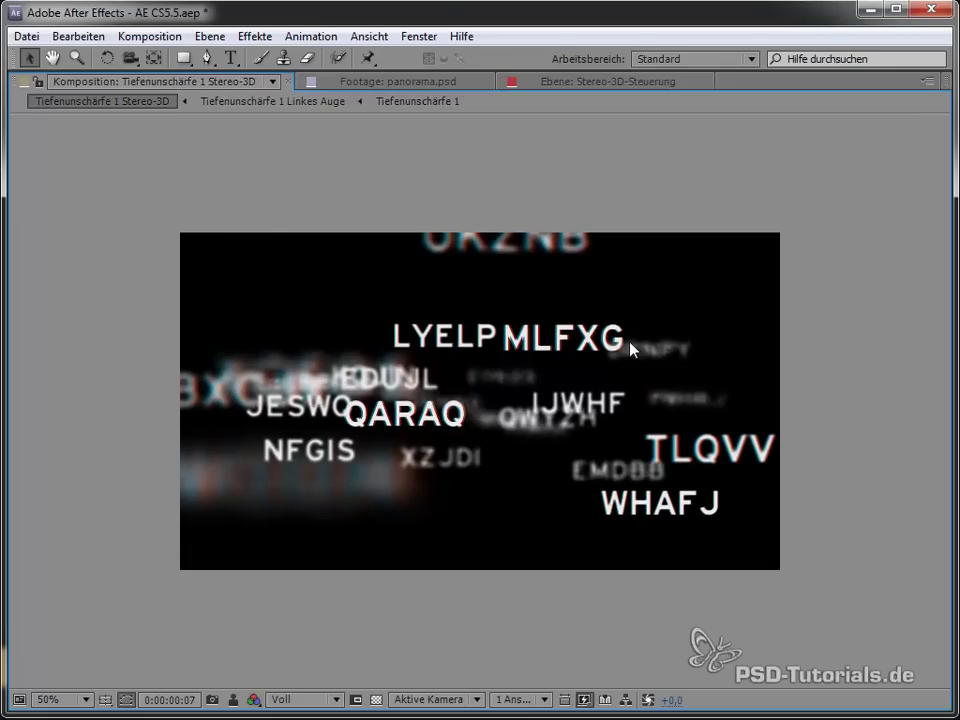
{"action": "key", "text": "Page_Down"}
{"action": "key", "text": "Page_Down"}
{"action": "key", "text": "Page_Down"}
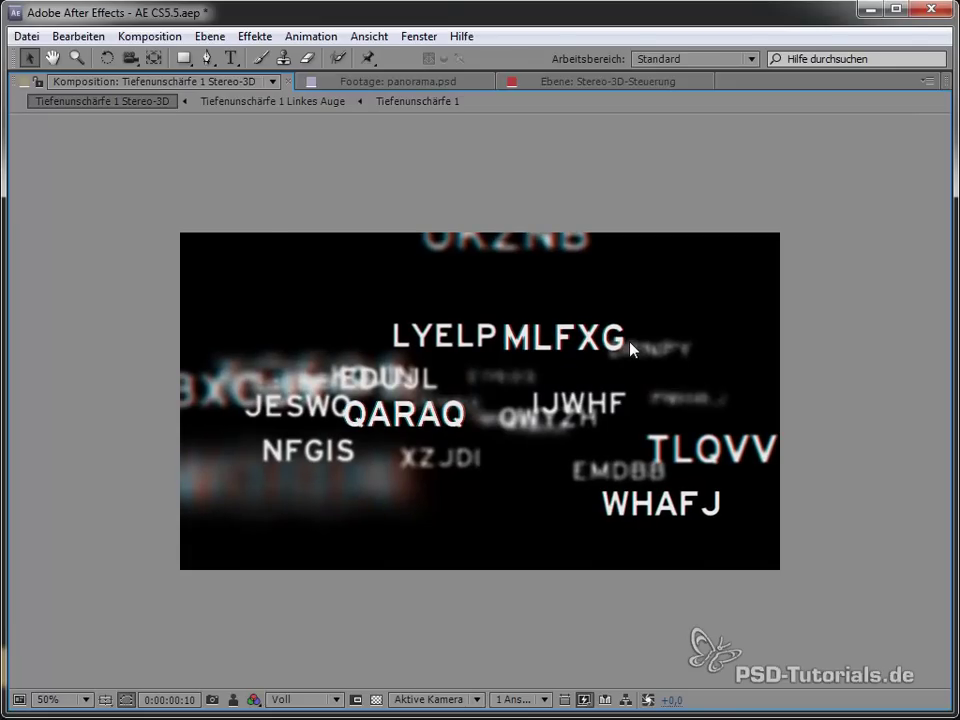
{"action": "key", "text": "Page_Down"}
{"action": "key", "text": "Page_Down"}
{"action": "key", "text": "Page_Down"}
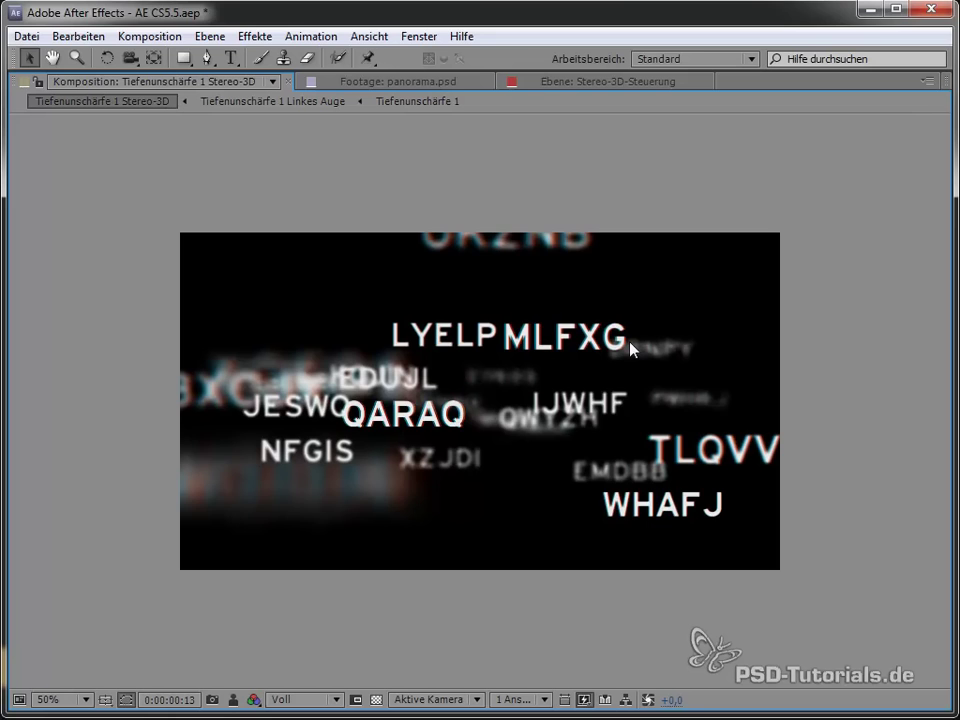
{"action": "key", "text": "End"}
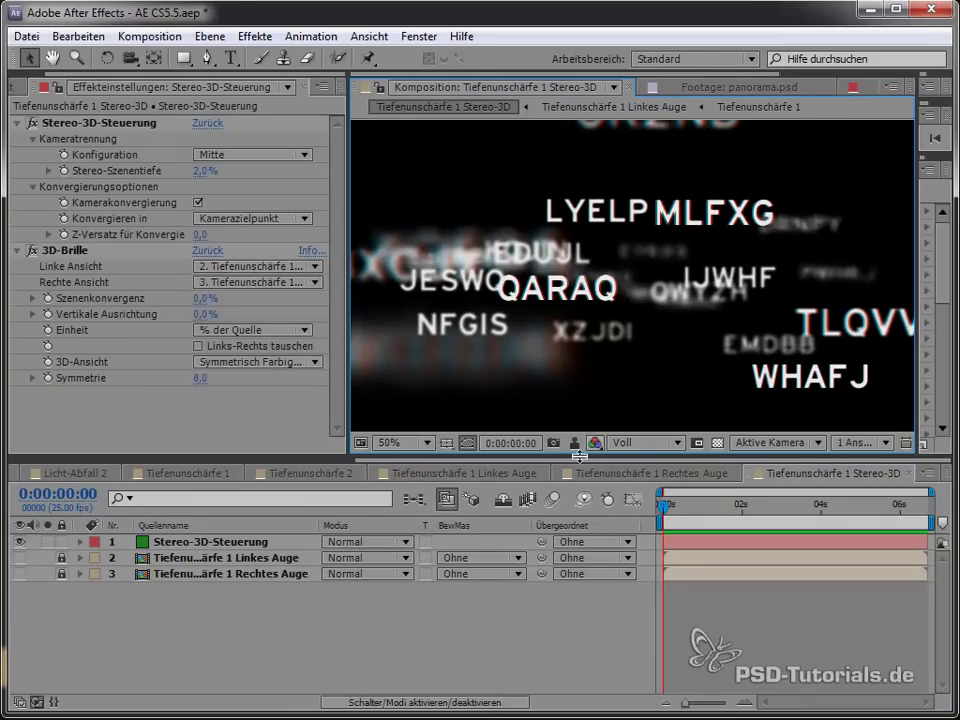
Close the Linkes Auge, Rechtes Auge and Stereo-3D timelines of Tiefenunschärfe 1
{"action": "left_click", "coordinate": [524, 474]}
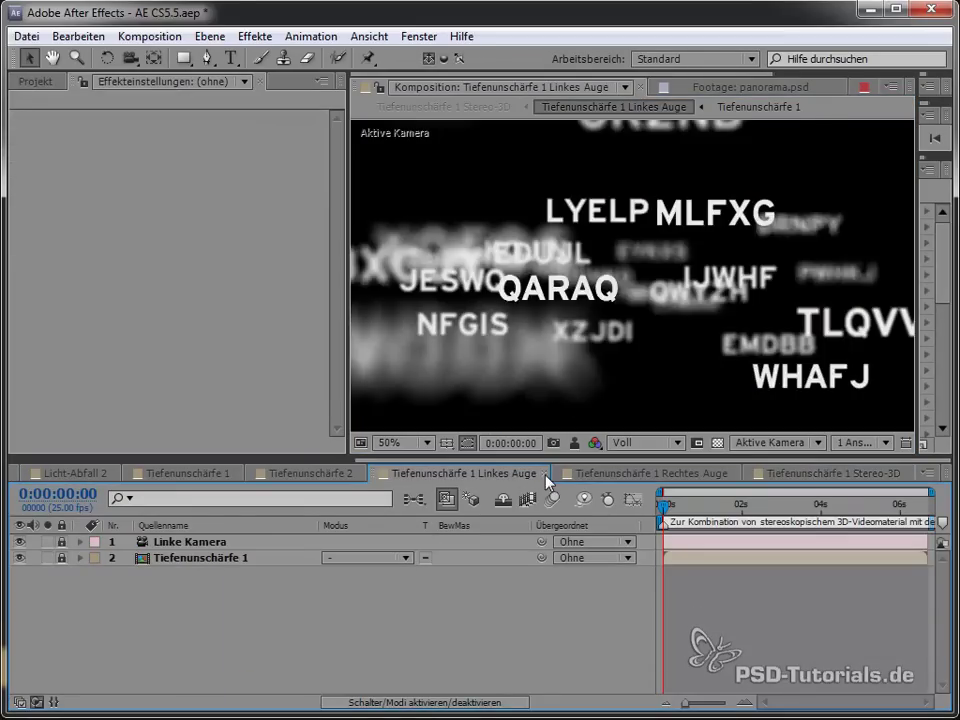
{"action": "left_click", "coordinate": [545, 474]}
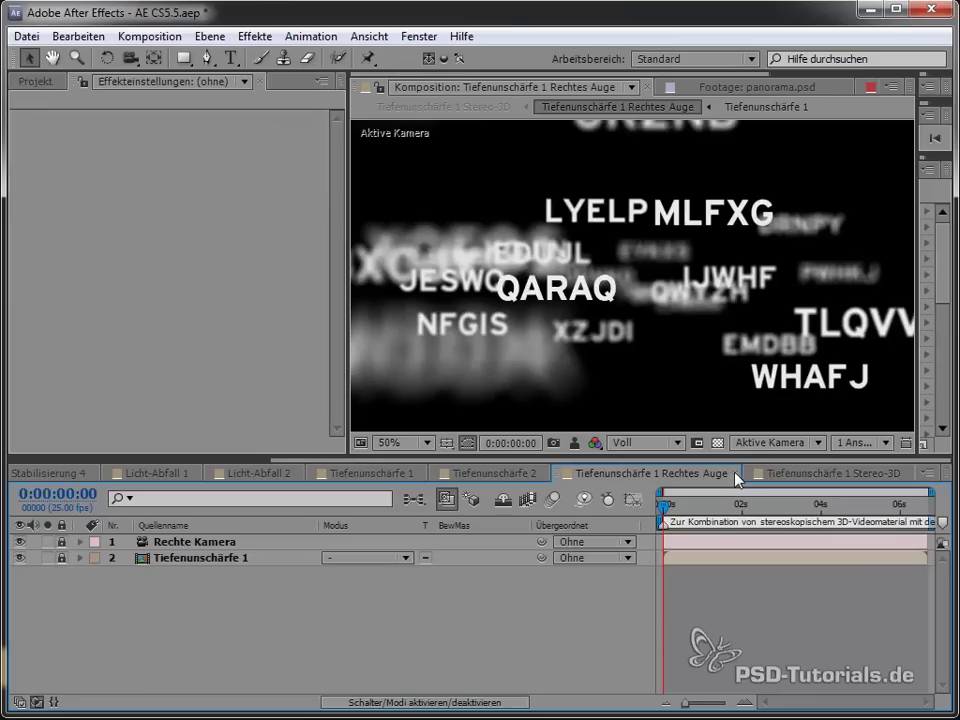
{"action": "left_click", "coordinate": [738, 473]}
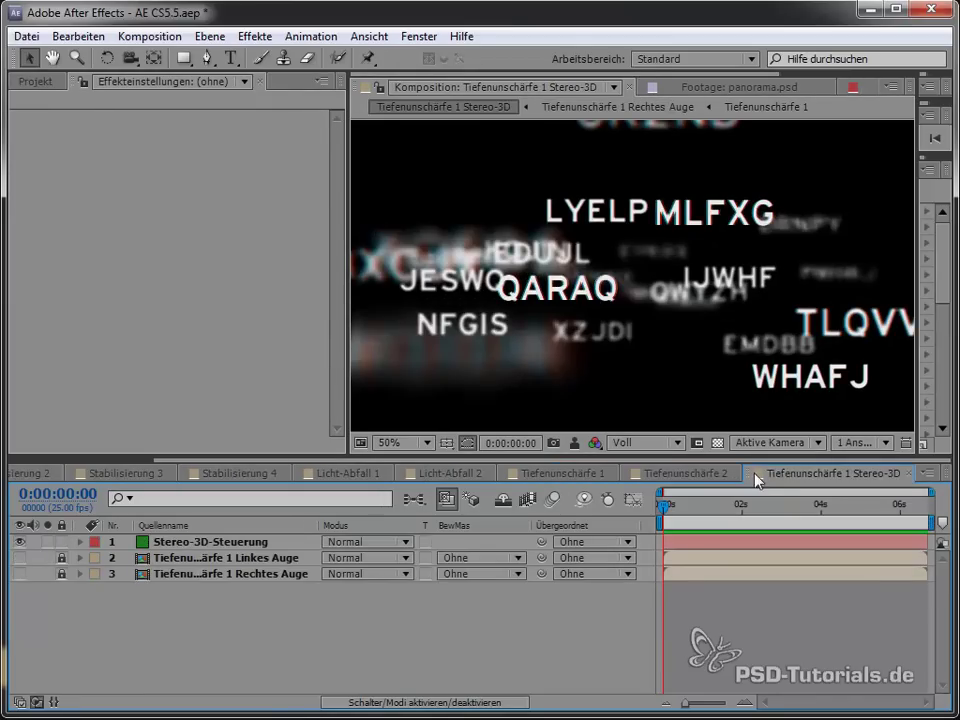
{"action": "left_click", "coordinate": [910, 474]}
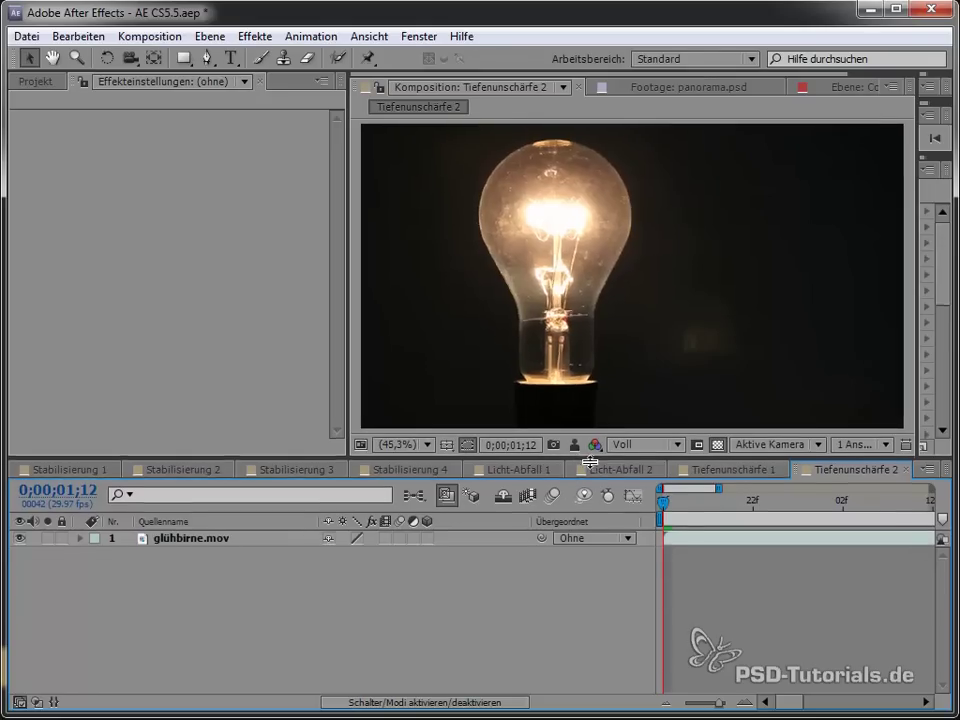
Enlarge the viewer, select glühbirne.mov and scrub through the lightbulb footage
{"action": "left_click_drag", "start_coordinate": [580, 457], "coordinate": [580, 495]}
{"action": "left_click", "coordinate": [230, 585]}
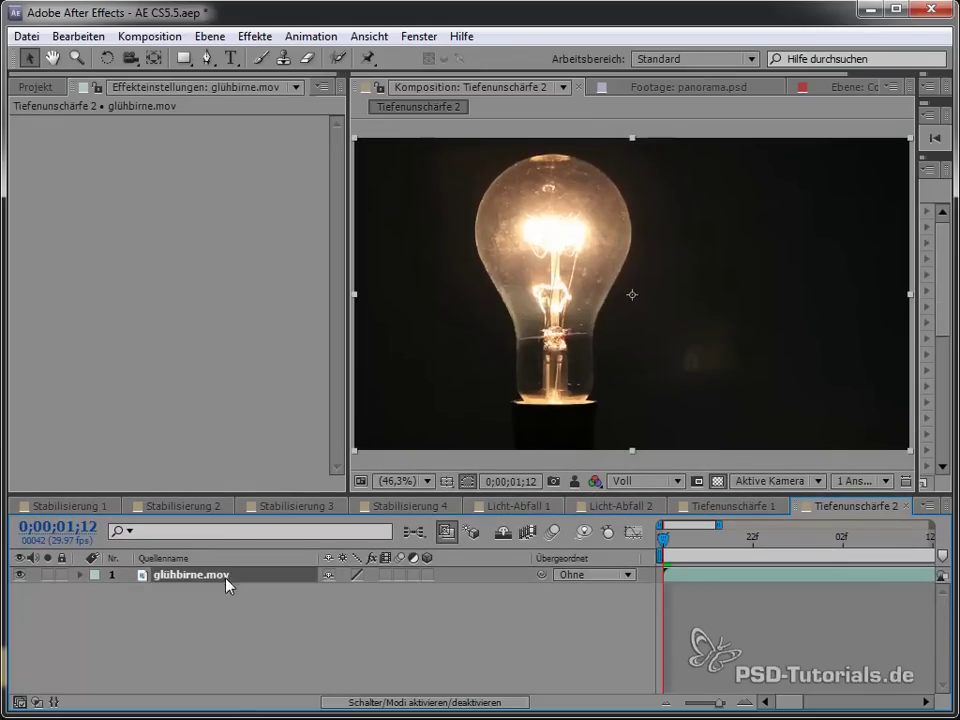
{"action": "left_click_drag", "start_coordinate": [663, 540], "coordinate": [872, 543]}
{"action": "left_click_drag", "start_coordinate": [713, 700], "coordinate": [700, 703]}
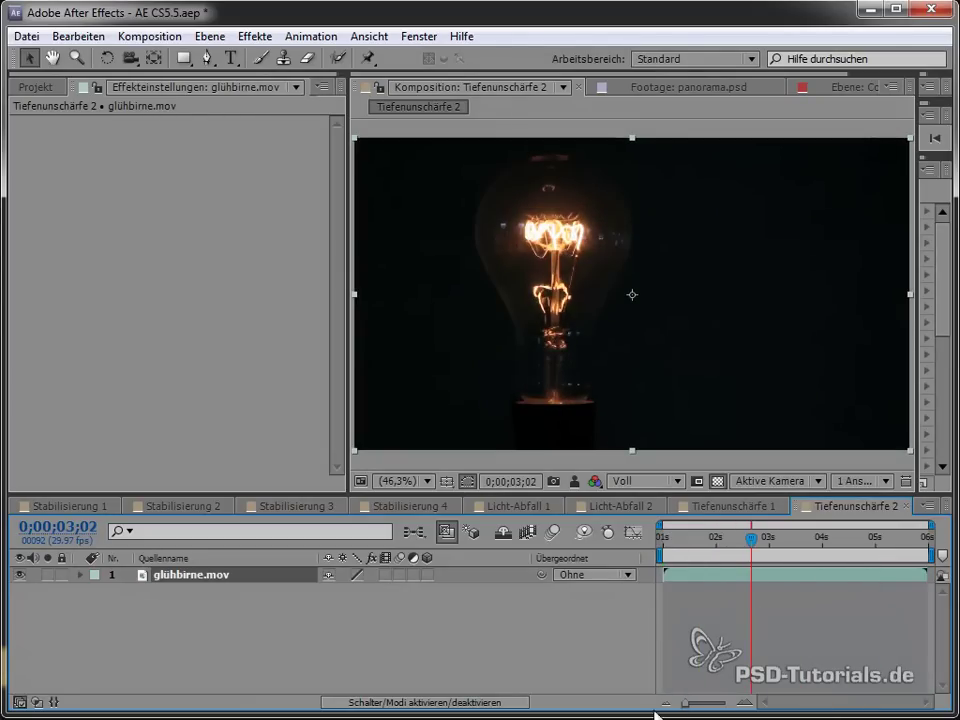
{"action": "mouse_move", "coordinate": [752, 543]}
{"action": "left_mouse_down"}
{"action": "mouse_move", "coordinate": [928, 537]}
{"action": "mouse_move", "coordinate": [662, 540]}
{"action": "mouse_move", "coordinate": [800, 590]}
{"action": "mouse_move", "coordinate": [791, 589]}
{"action": "mouse_move", "coordinate": [787, 612]}
{"action": "left_mouse_up"}
Apply Kameralinsen-Weichzeichner from Weichzeichnen to the lightbulb footage at the start frame
{"action": "key", "text": "Home"}
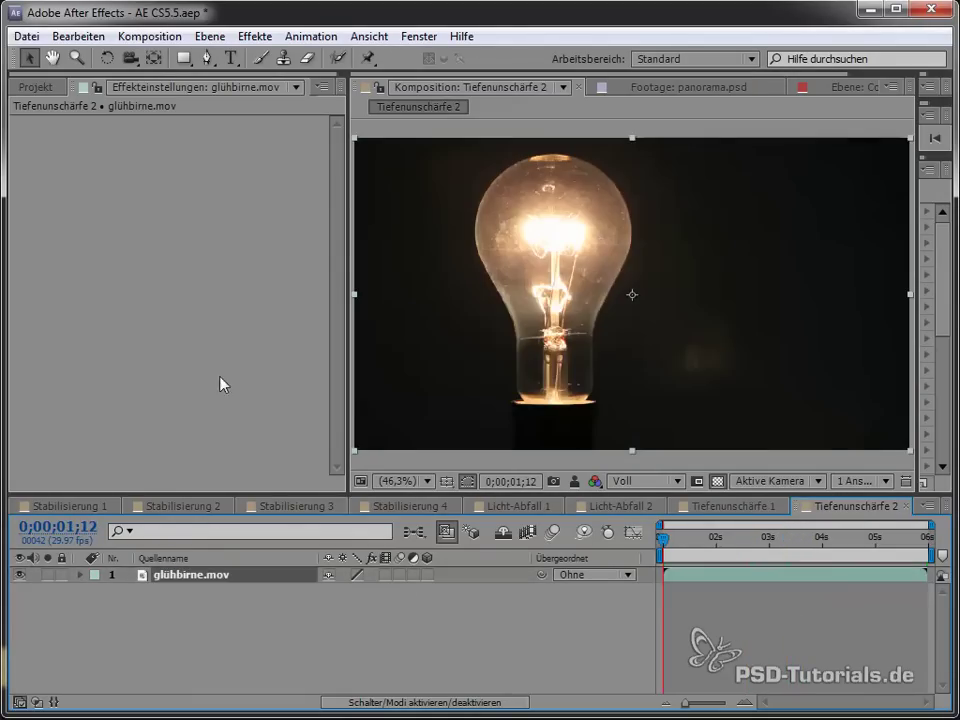
{"action": "left_click", "coordinate": [255, 36]}
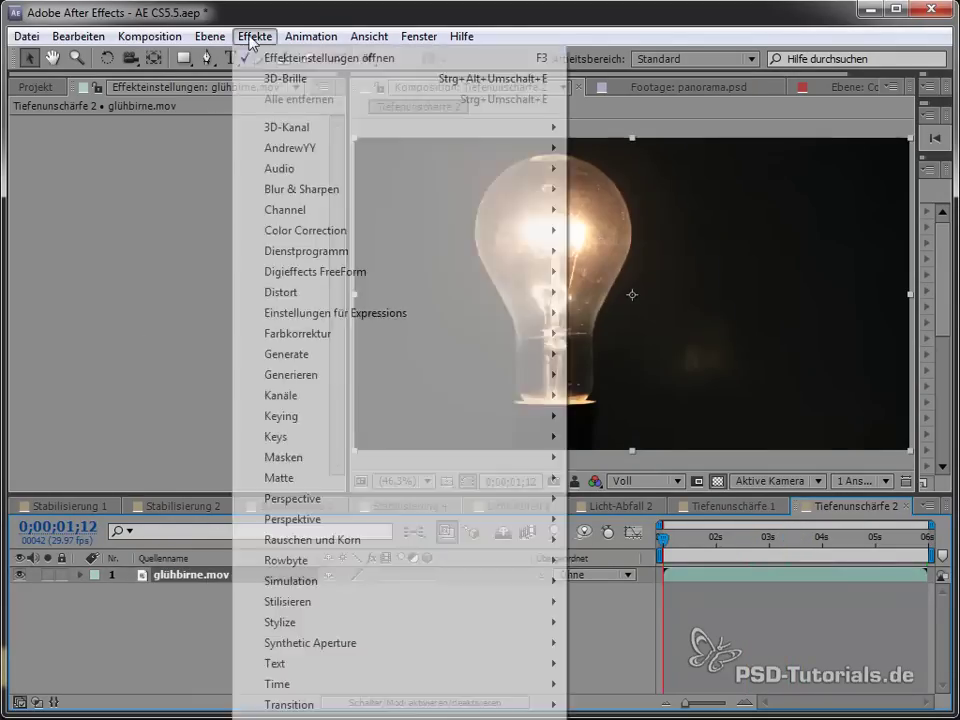
{"action": "mouse_move", "coordinate": [400, 715]}
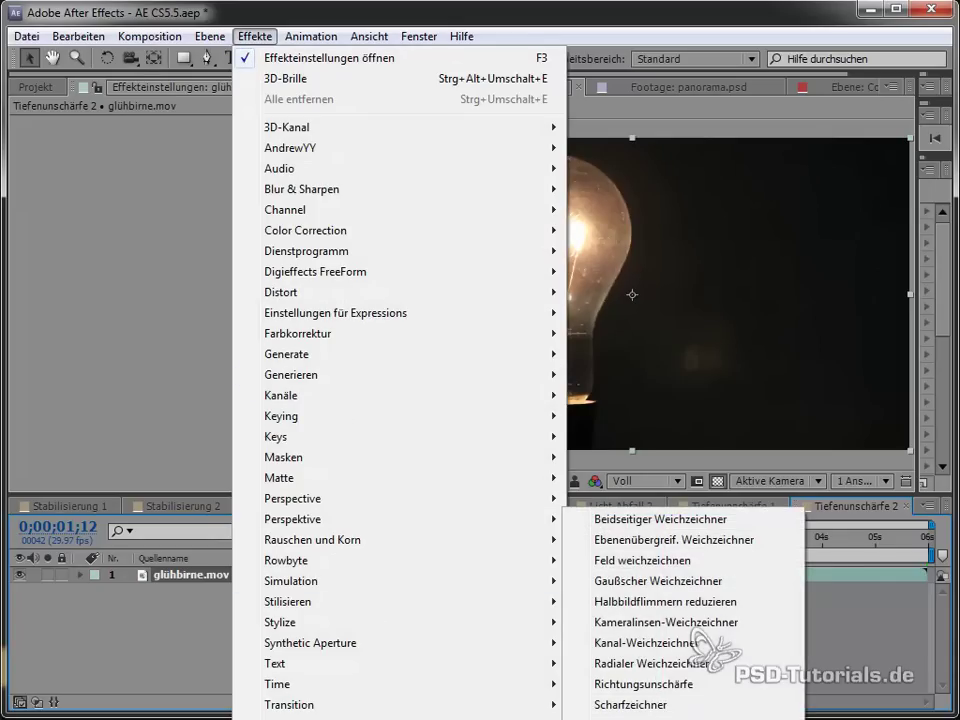
{"action": "left_click", "coordinate": [672, 624]}
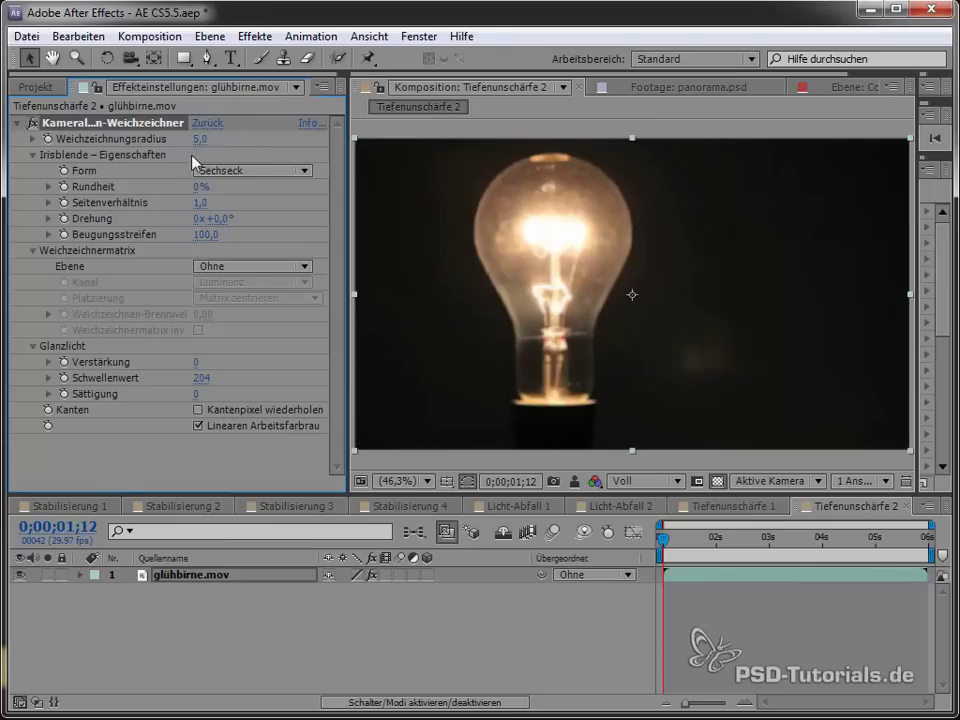
Set the blur radius to 35, repeat edge pixels, and view the bulb at 100%
{"action": "left_click_drag", "start_coordinate": [200, 139], "coordinate": [226, 140]}
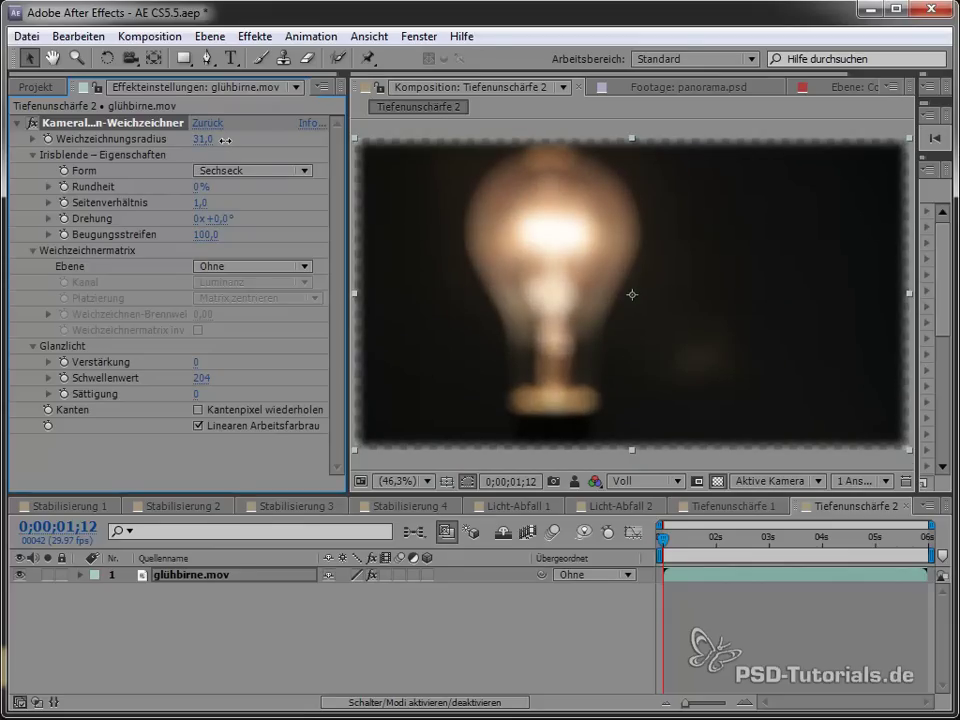
{"action": "left_click", "coordinate": [203, 140]}
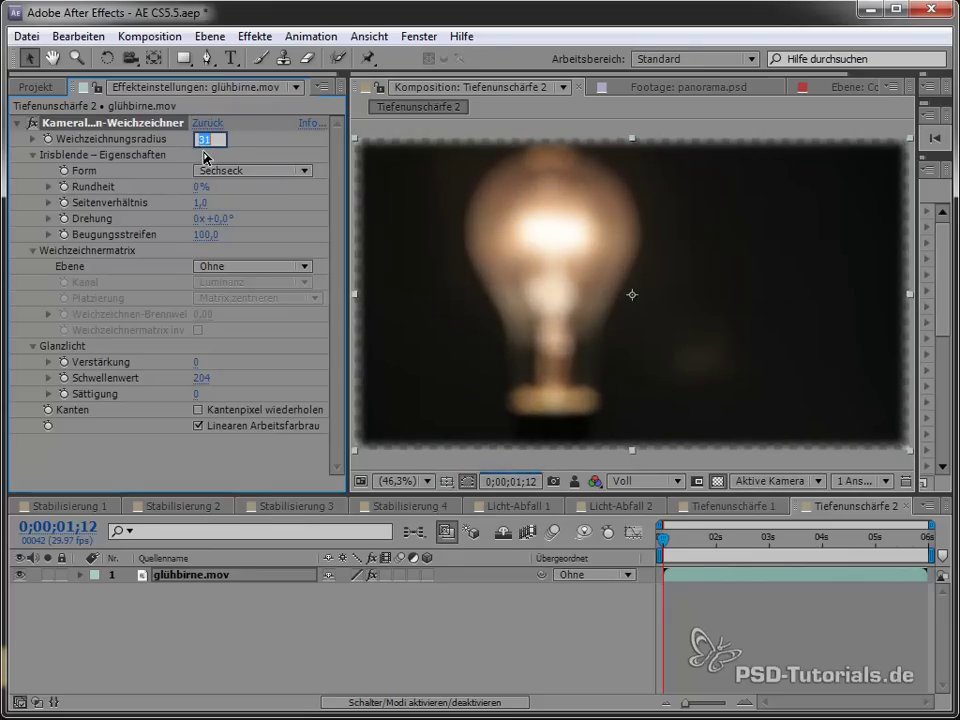
{"action": "type", "text": "35"}
{"action": "key", "text": "Return"}
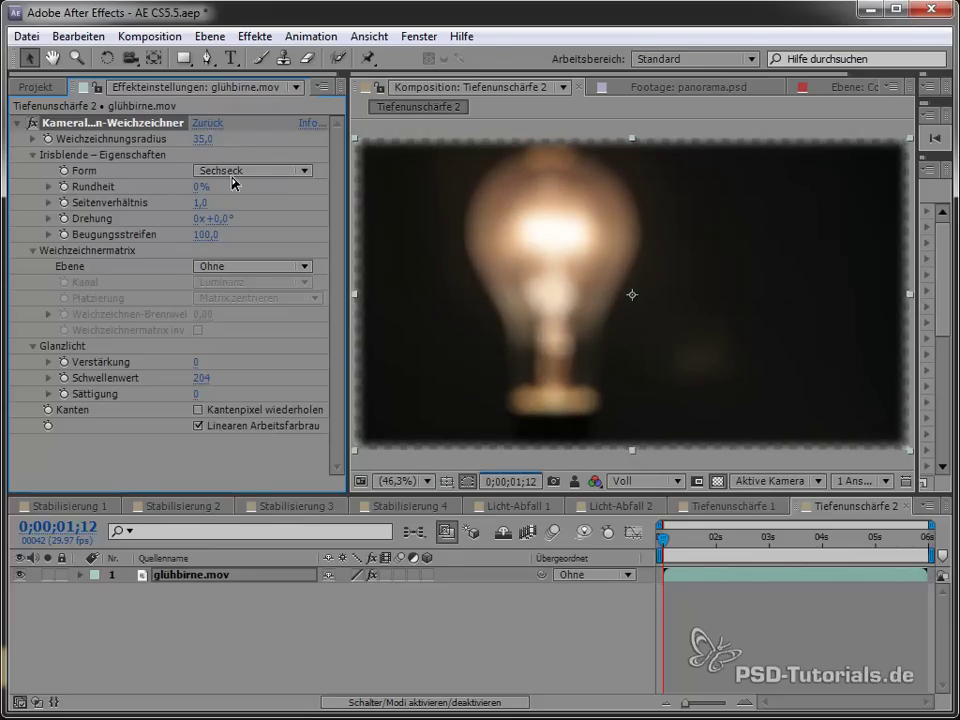
{"action": "left_click", "coordinate": [197, 410]}
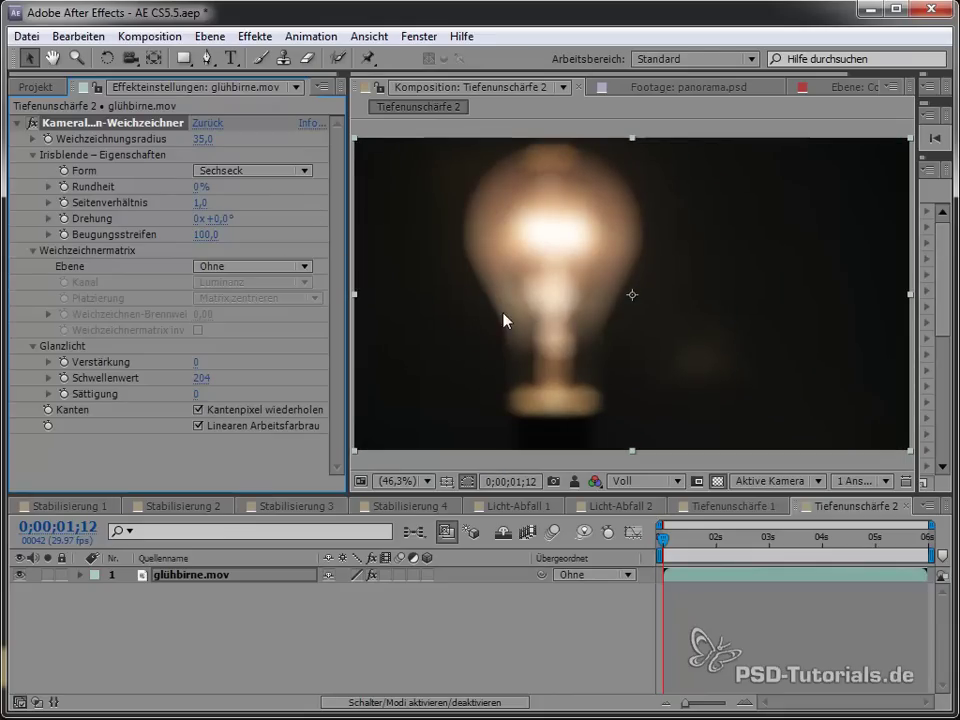
{"action": "key", "text": "slash"}
{"action": "mouse_move", "coordinate": [553, 354]}
{"action": "left_mouse_down"}
{"action": "mouse_move", "coordinate": [558, 302]}
{"action": "mouse_move", "coordinate": [619, 182]}
{"action": "mouse_move", "coordinate": [576, 315]}
{"action": "mouse_move", "coordinate": [587, 328]}
{"action": "mouse_move", "coordinate": [583, 185]}
{"action": "mouse_move", "coordinate": [647, 450]}
{"action": "mouse_move", "coordinate": [579, 216]}
{"action": "mouse_move", "coordinate": [774, 407]}
{"action": "mouse_move", "coordinate": [626, 455]}
{"action": "mouse_move", "coordinate": [604, 268]}
{"action": "left_mouse_up"}
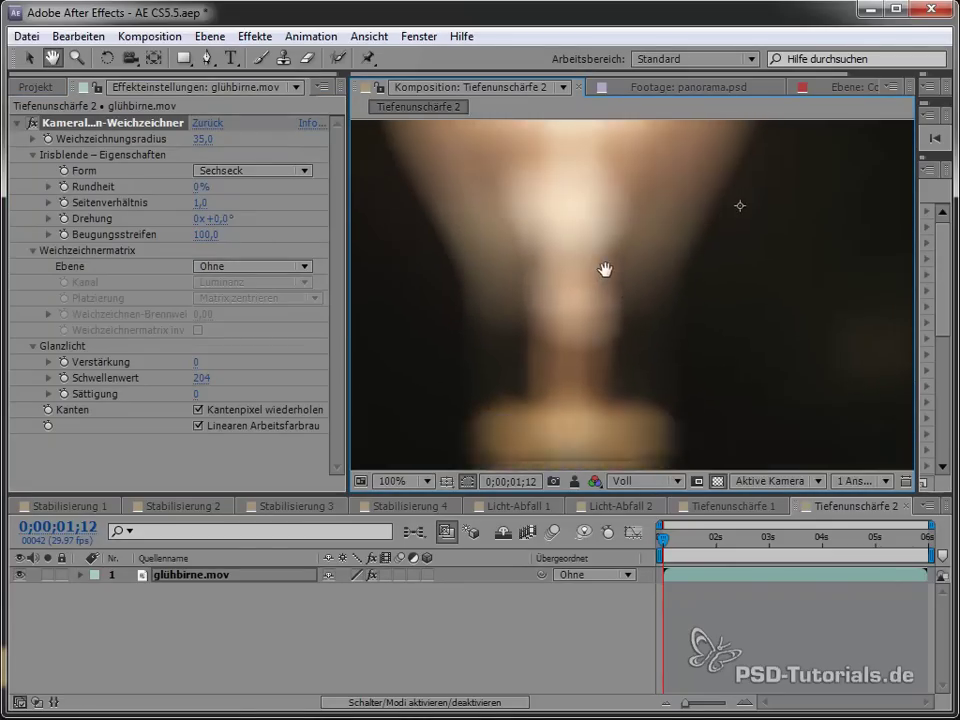
Zoom the viewer to 200% and try a triangle, then a pentagon iris shape
{"action": "key", "text": "v"}
{"action": "key", "text": "period"}
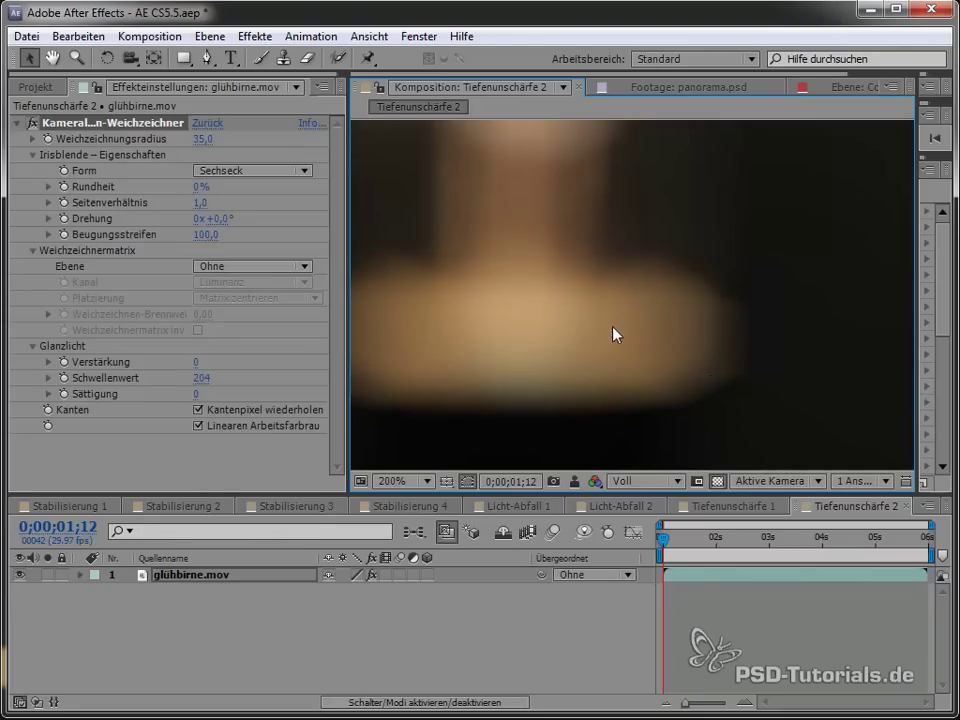
{"action": "left_click", "coordinate": [255, 171]}
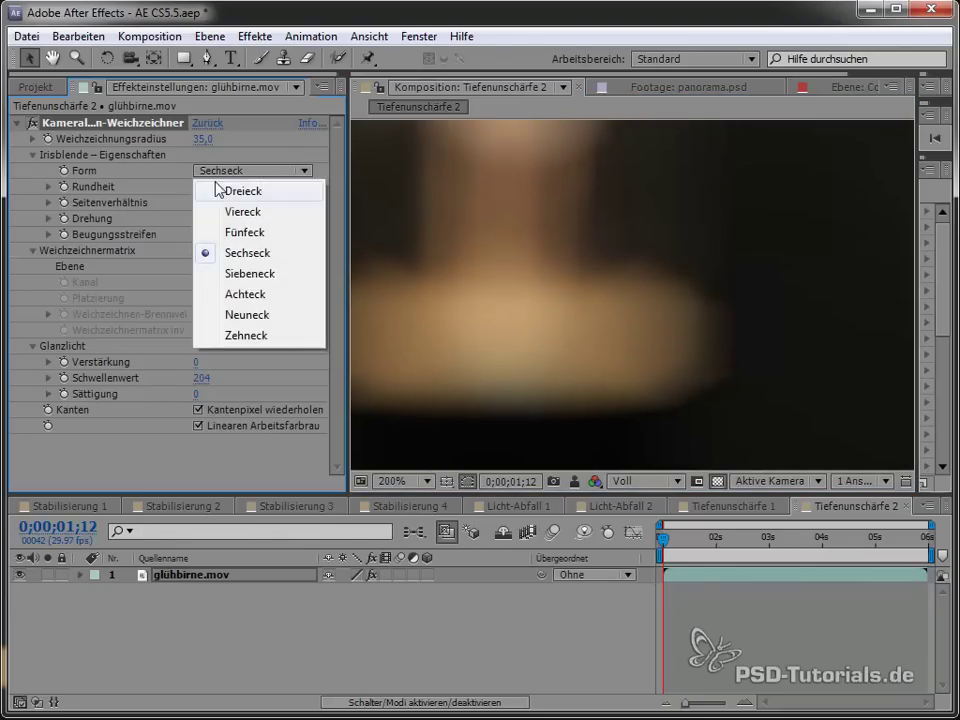
{"action": "left_click", "coordinate": [255, 188]}
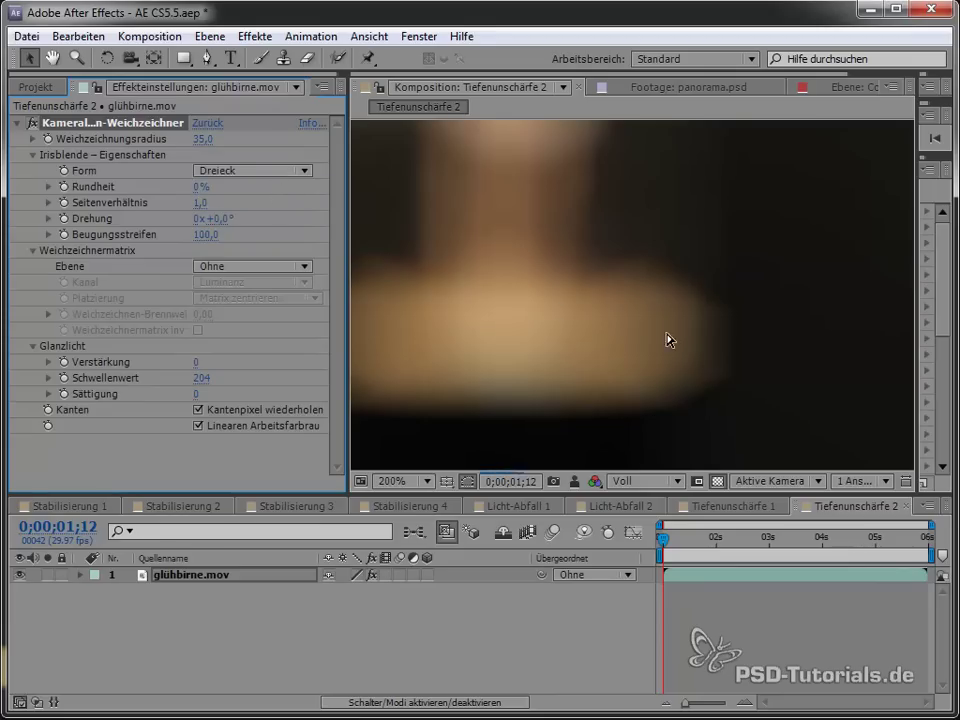
{"action": "left_click", "coordinate": [258, 171]}
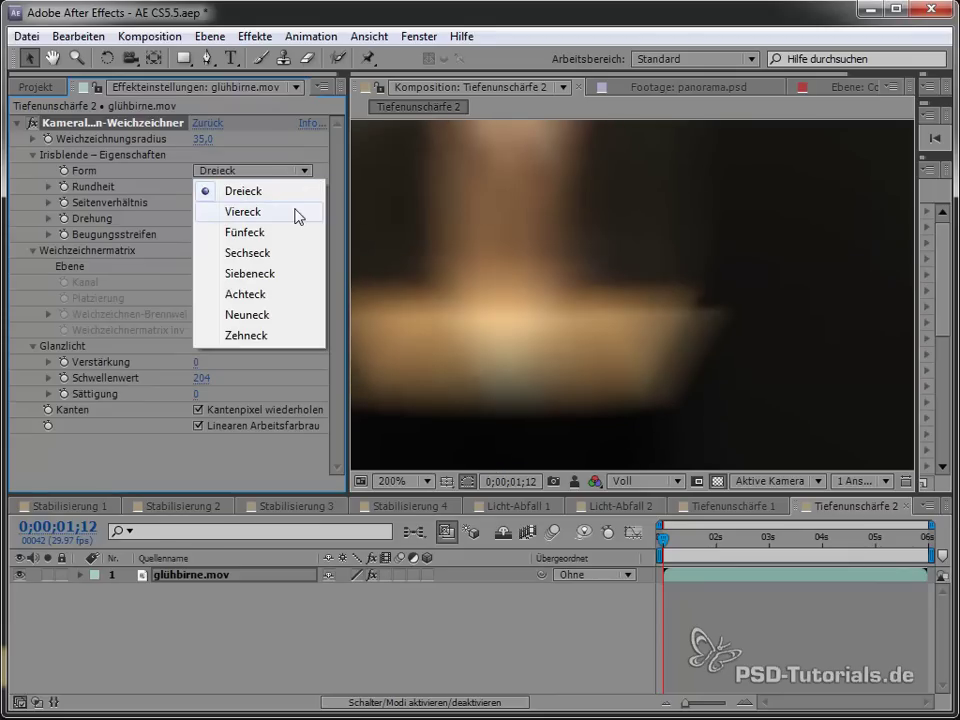
{"action": "left_click", "coordinate": [289, 230]}
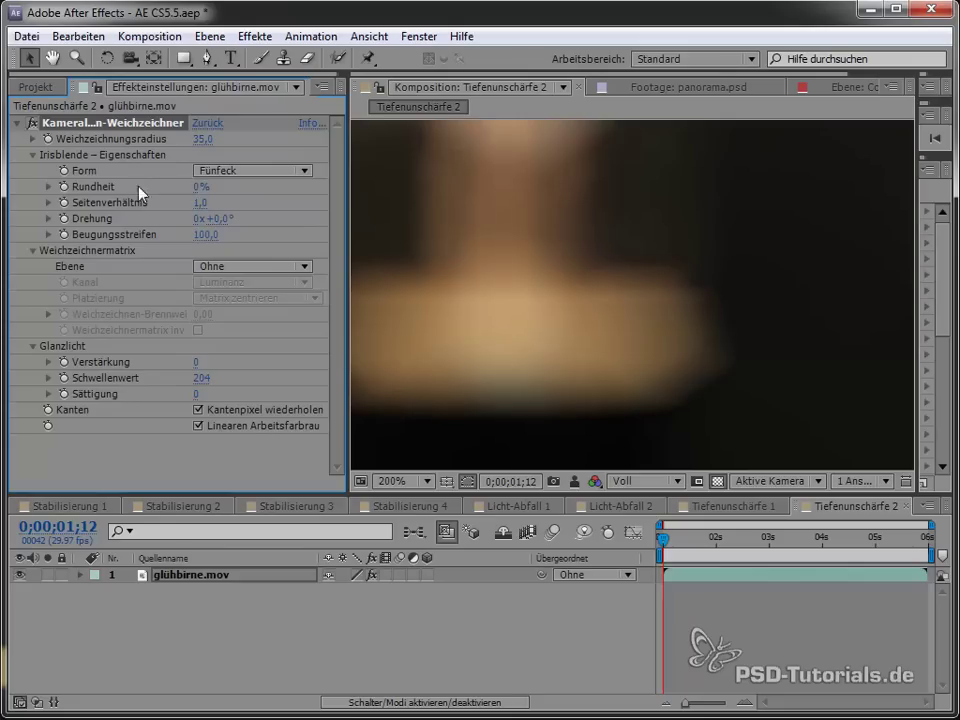
Try a decagon iris, then settle on a pentagon with 50% roundness
{"action": "left_click_drag", "start_coordinate": [201, 188], "coordinate": [369, 171]}
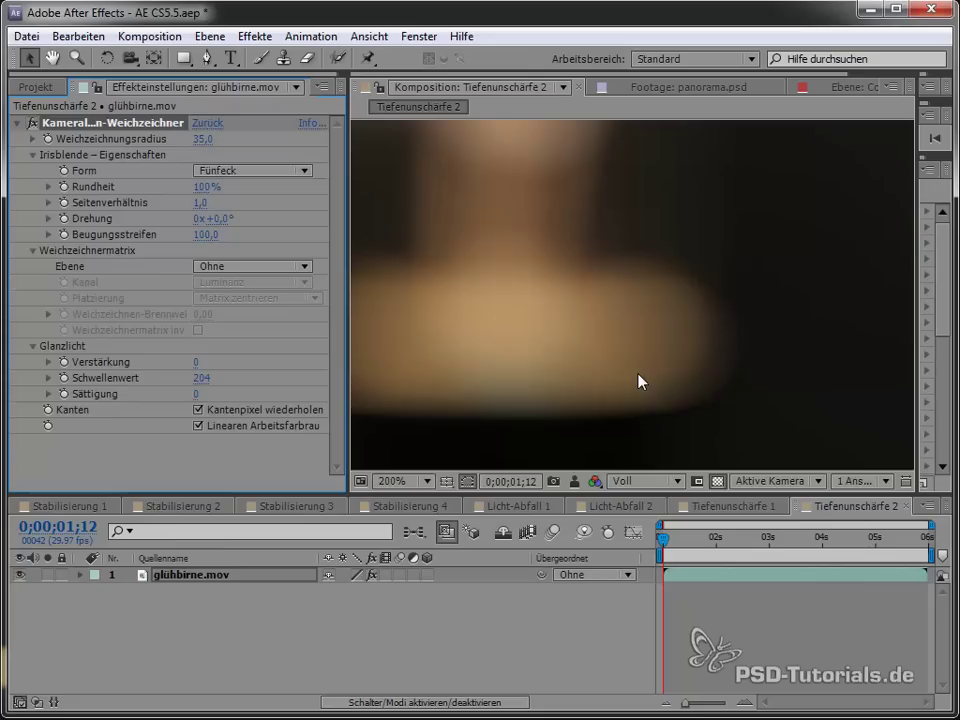
{"action": "scroll", "coordinate": [638, 375], "scroll_direction": "down", "scroll_amount": 2}
{"action": "scroll", "coordinate": [638, 375], "scroll_direction": "down", "scroll_amount": 2}
{"action": "scroll", "coordinate": [638, 375], "scroll_direction": "up", "scroll_amount": 4}
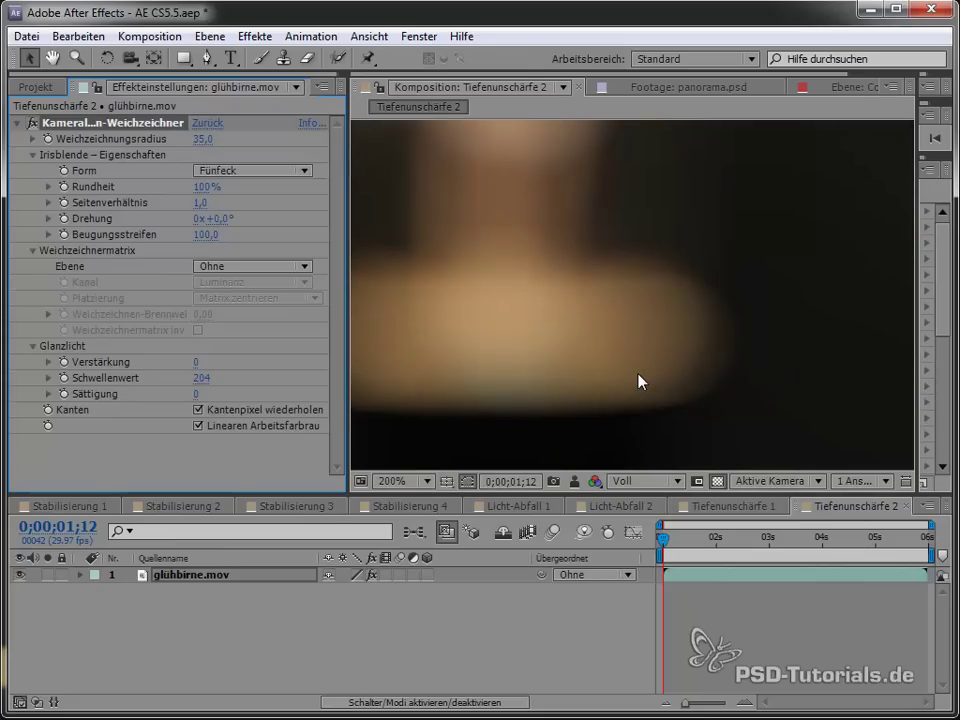
{"action": "left_click", "coordinate": [272, 171]}
{"action": "left_click", "coordinate": [280, 334]}
{"action": "left_click", "coordinate": [255, 171]}
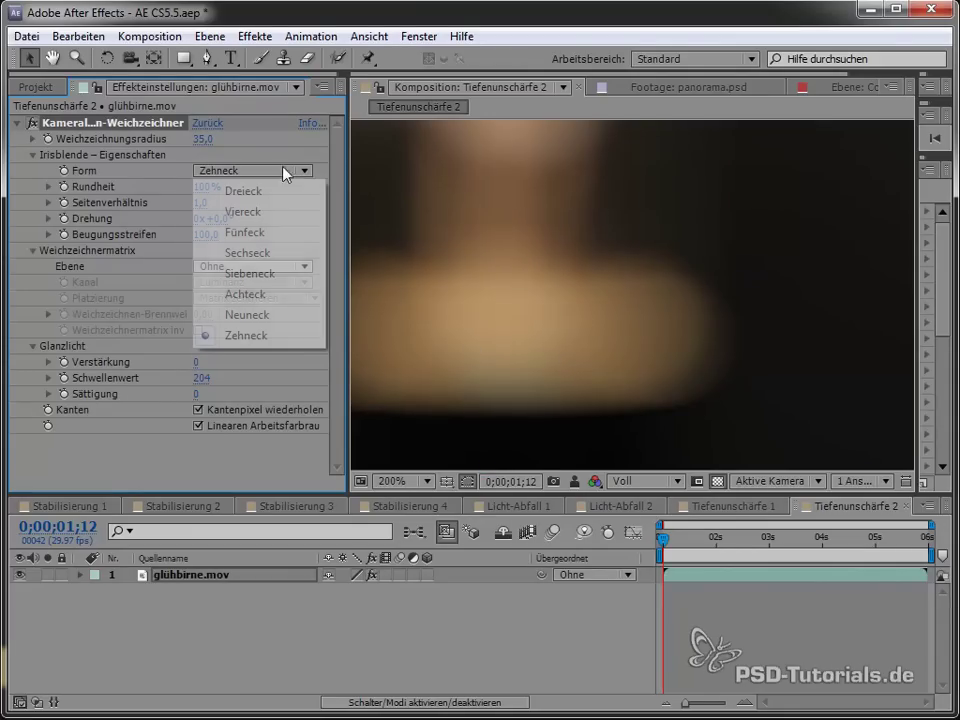
{"action": "left_click", "coordinate": [272, 231]}
{"action": "left_click", "coordinate": [223, 187]}
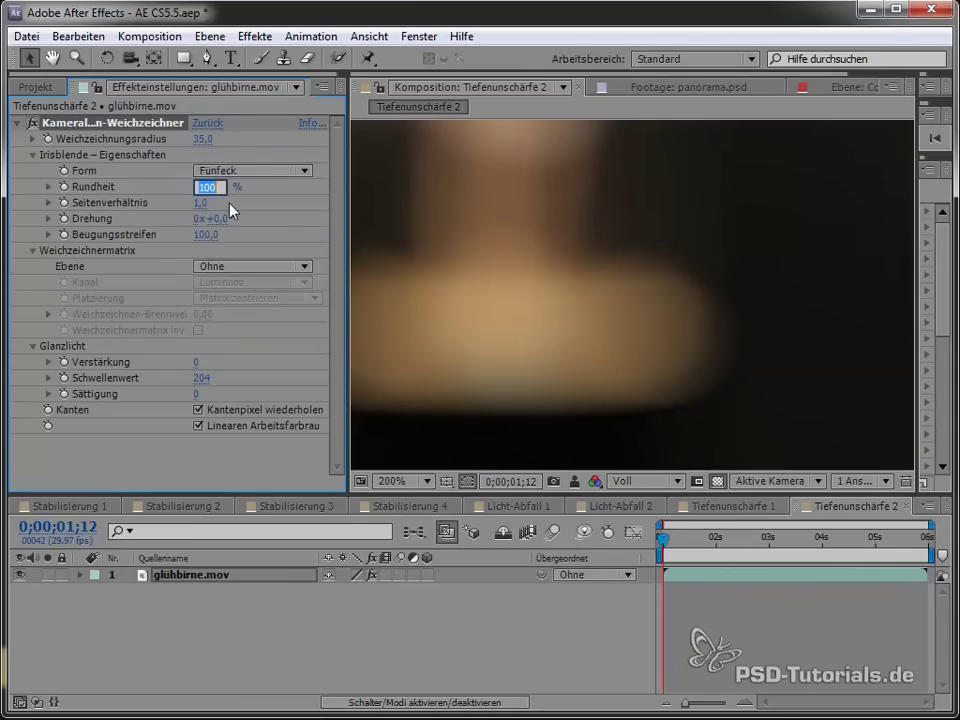
{"action": "type", "text": "50"}
{"action": "key", "text": "Return"}
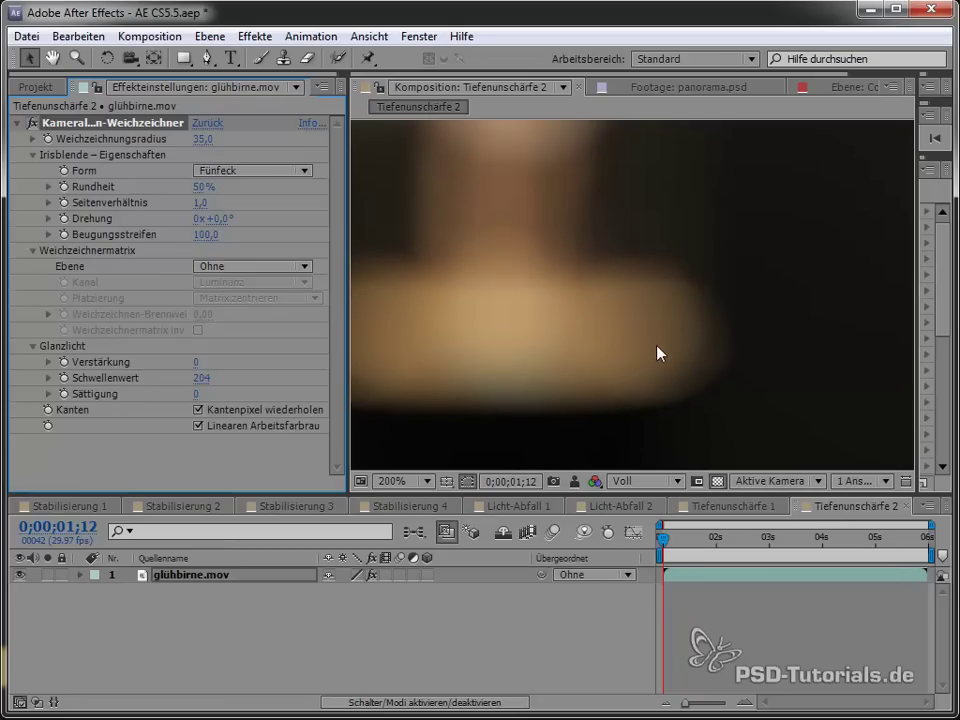
Test squeezing and rotating the iris, then enter aspect ratio 1 and rotation 0°
{"action": "left_click_drag", "start_coordinate": [201, 202], "coordinate": [126, 214]}
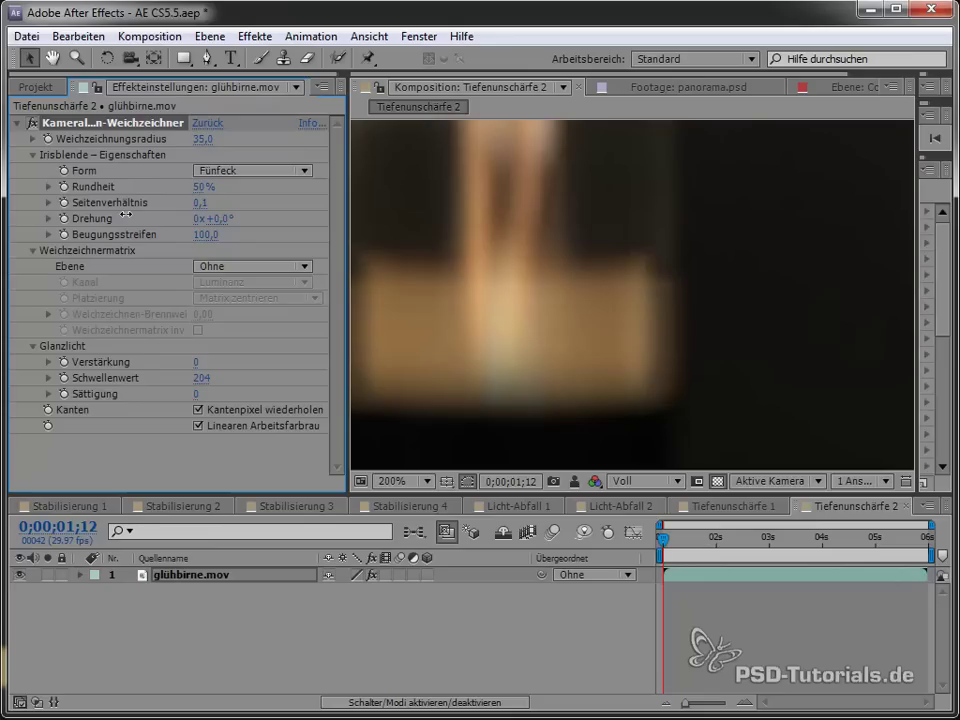
{"action": "left_click", "coordinate": [200, 203]}
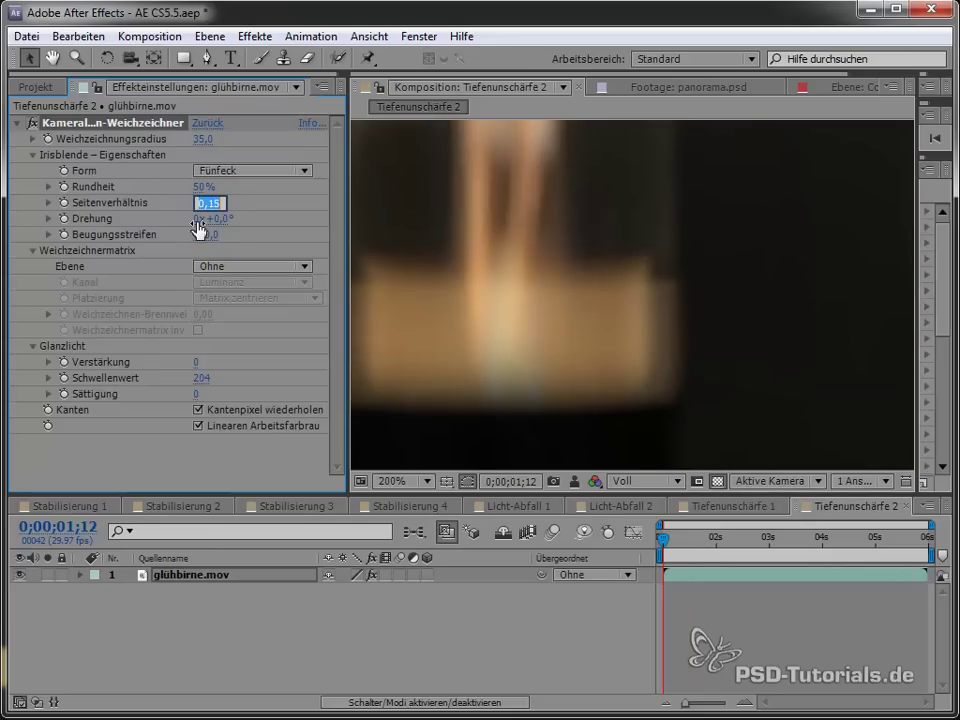
{"action": "type", "text": "1"}
{"action": "key", "text": "Return"}
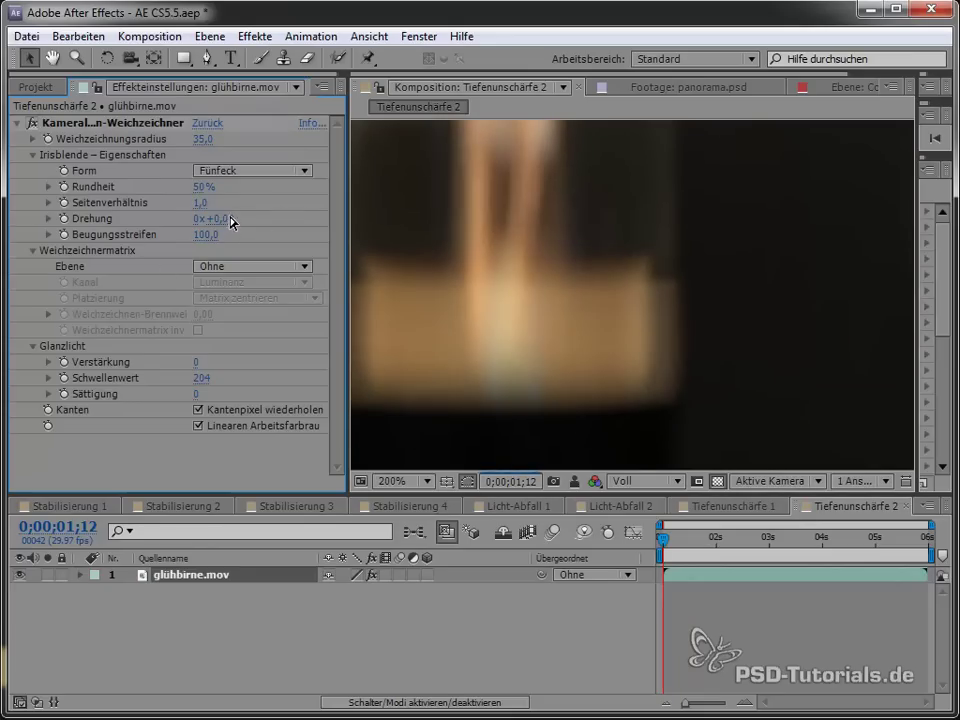
{"action": "left_click_drag", "start_coordinate": [226, 222], "coordinate": [236, 224]}
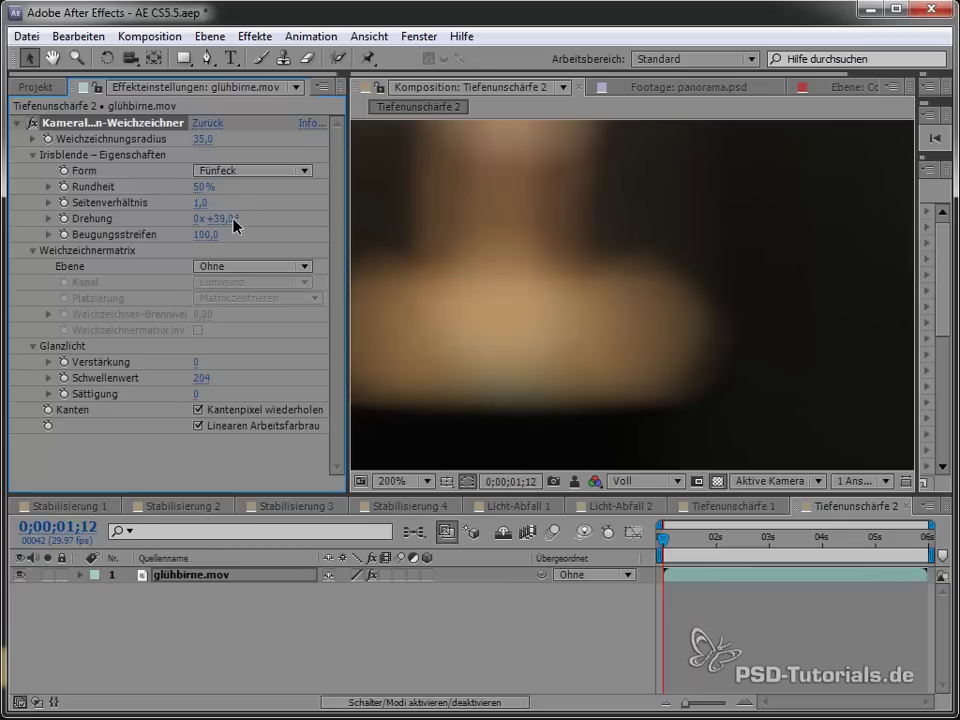
{"action": "left_click", "coordinate": [236, 224]}
{"action": "type", "text": "0"}
{"action": "key", "text": "Return"}
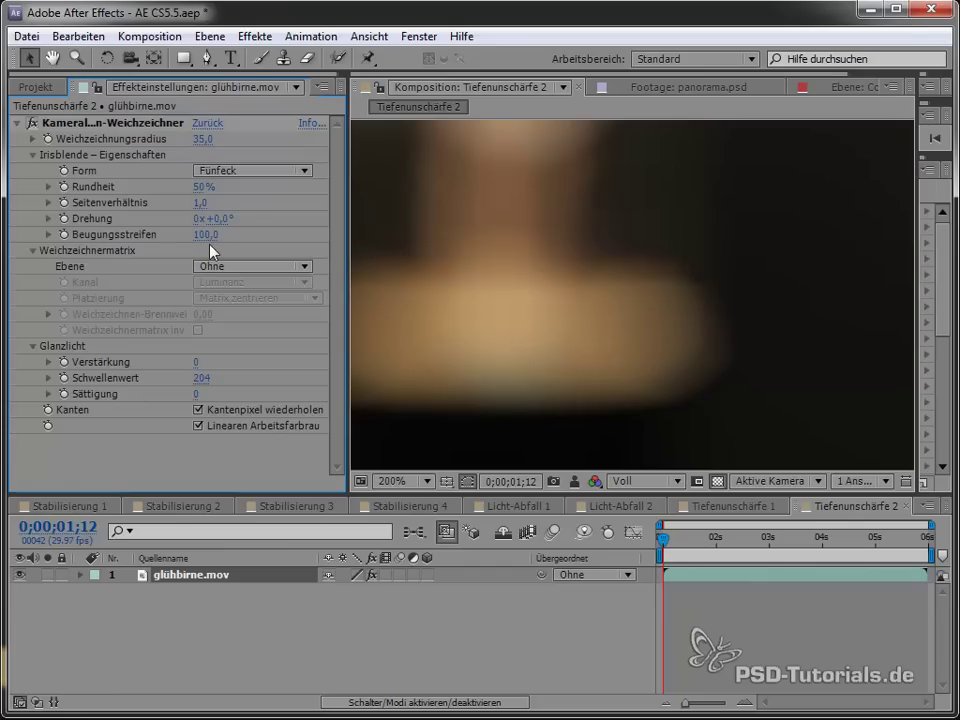
Move to 0;00;02;13 and enter 250 for Beugungsstreifen after scrubbing it
{"action": "left_click_drag", "start_coordinate": [207, 234], "coordinate": [635, 187]}
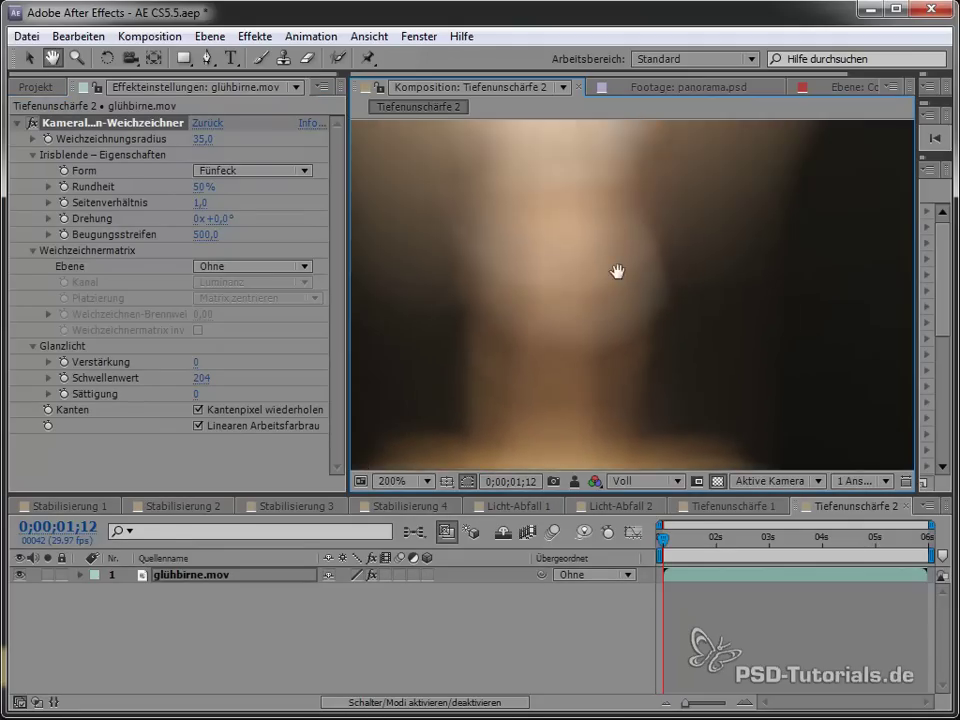
{"action": "left_click_drag", "start_coordinate": [709, 540], "coordinate": [716, 540]}
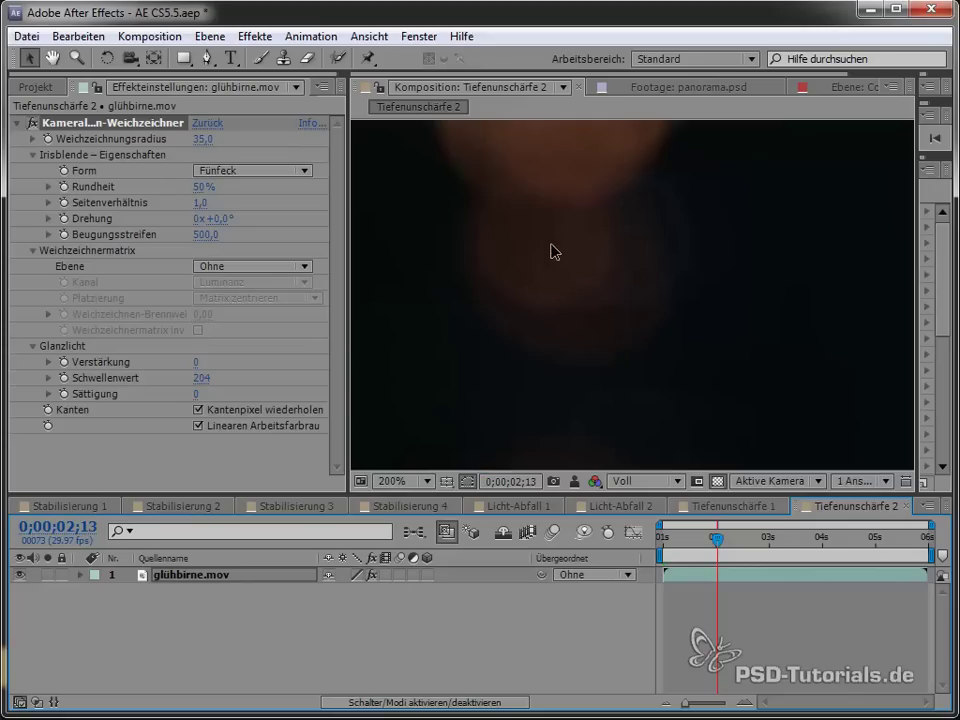
{"action": "left_click", "coordinate": [497, 246]}
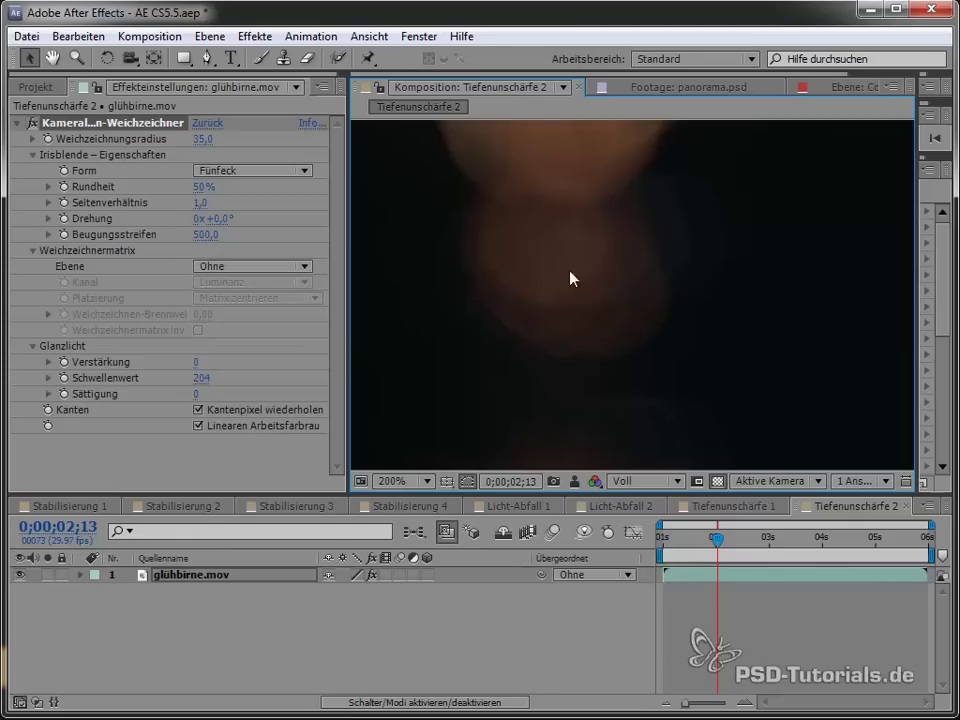
{"action": "left_click", "coordinate": [206, 234]}
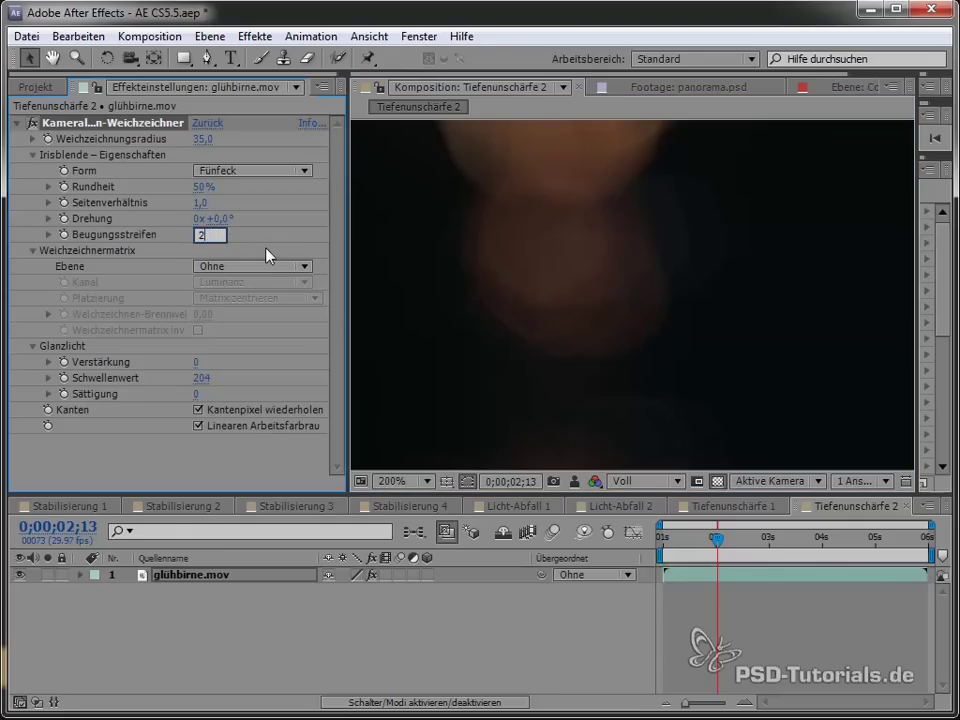
{"action": "type", "text": "250"}
{"action": "key", "text": "Return"}
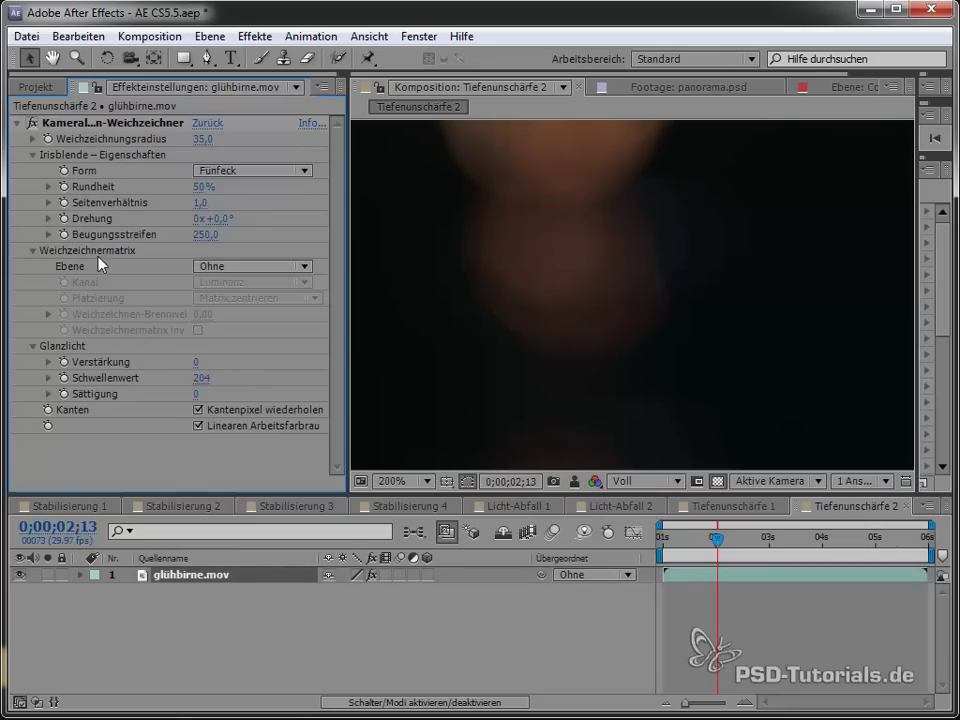
{"action": "scroll", "coordinate": [456, 324], "scroll_direction": "down", "scroll_amount": 3}
Add a full-frame rectangle shape layer with a linear gradient fill
{"action": "left_click_drag", "start_coordinate": [493, 336], "coordinate": [447, 389]}
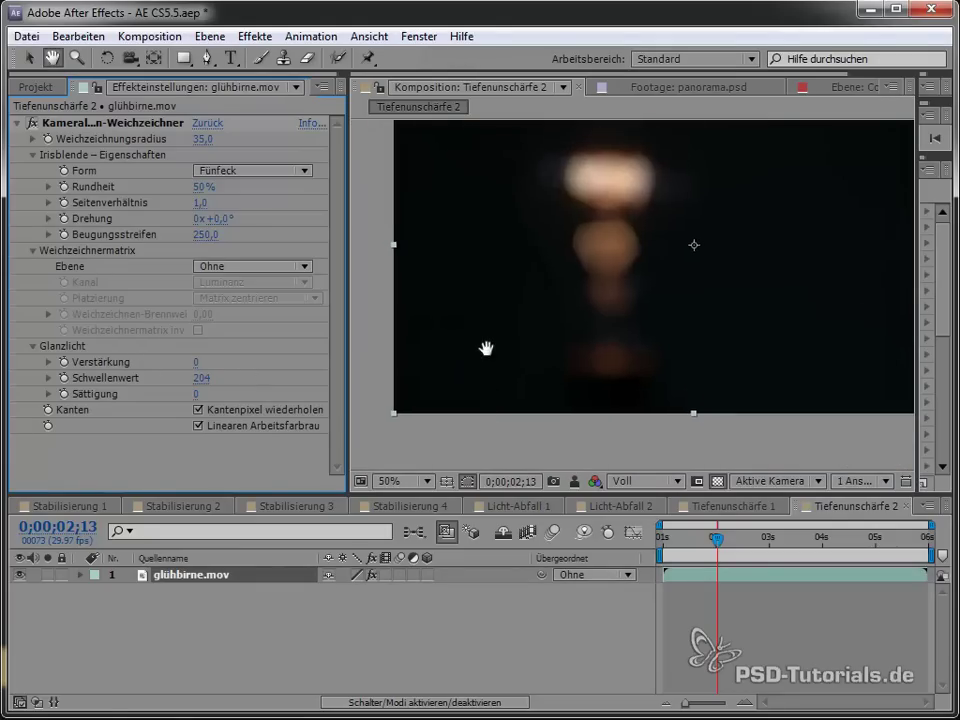
{"action": "left_click", "coordinate": [435, 645]}
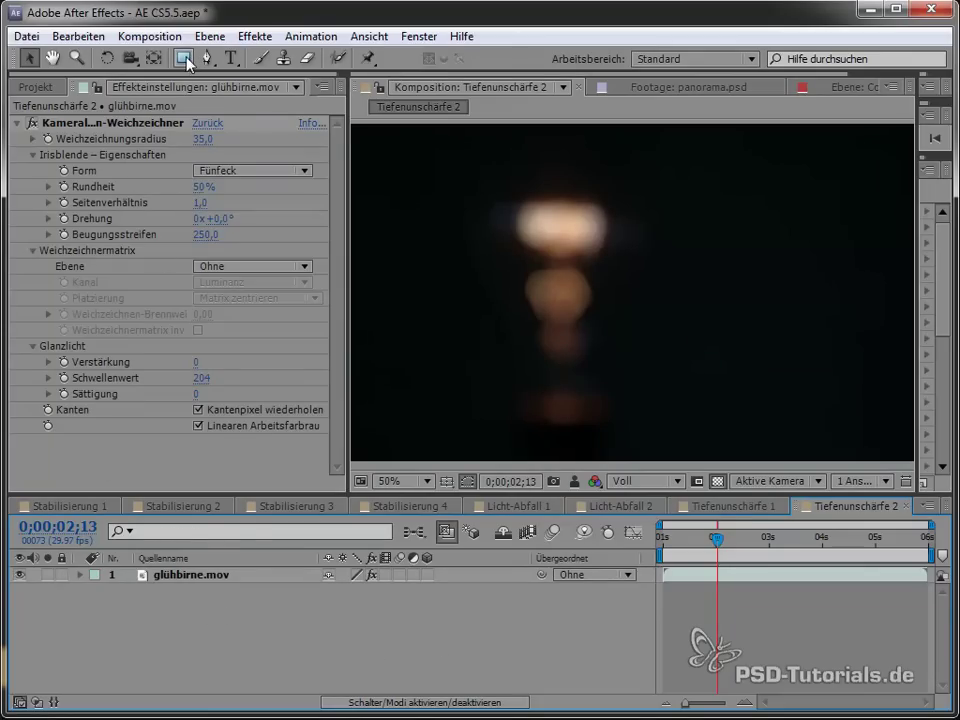
{"action": "double_click", "coordinate": [183, 58]}
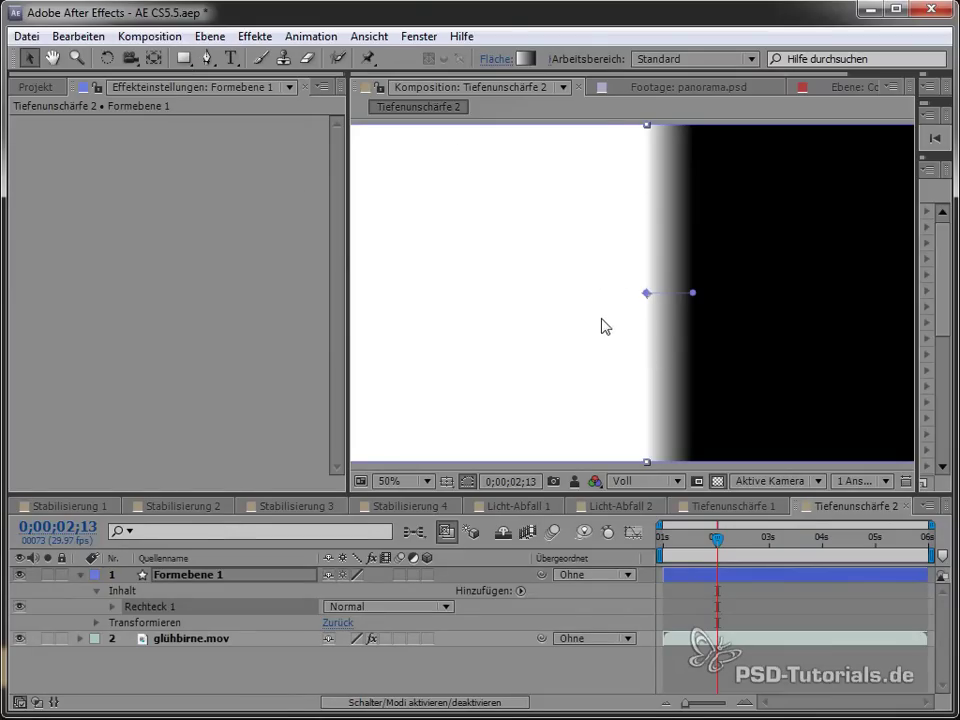
{"action": "left_click", "coordinate": [526, 58]}
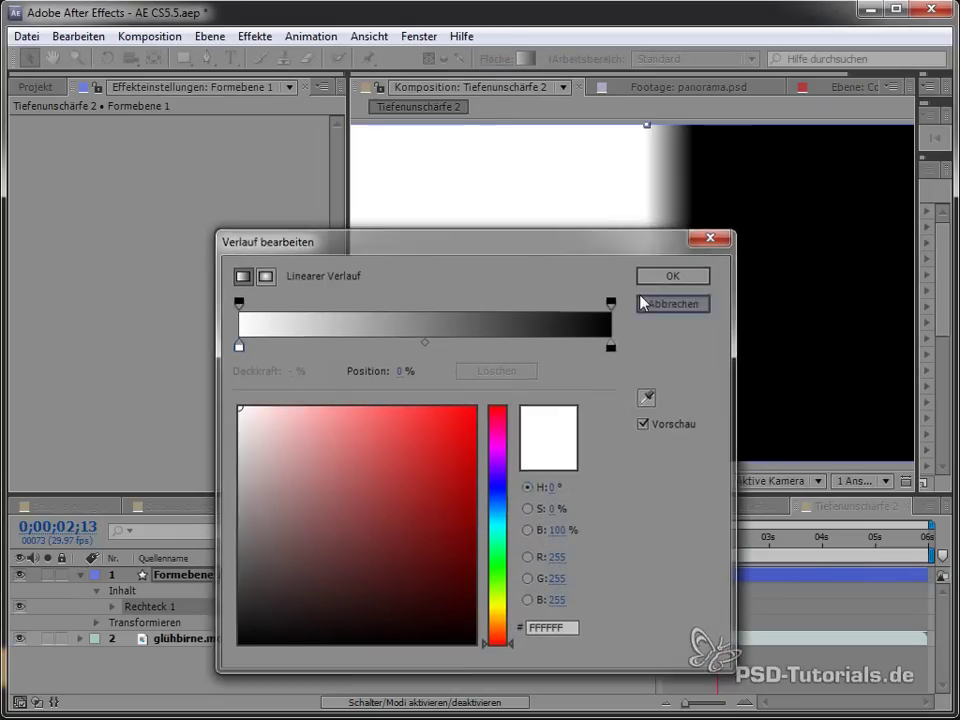
{"action": "left_click", "coordinate": [650, 302]}
{"action": "left_click", "coordinate": [497, 59]}
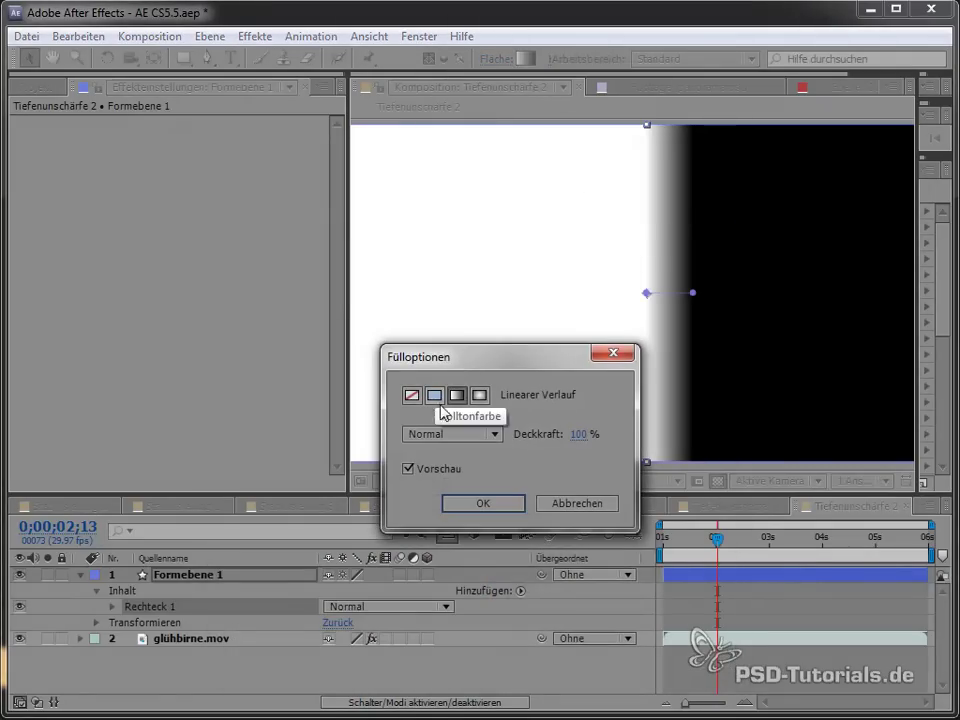
{"action": "key", "text": "Return"}
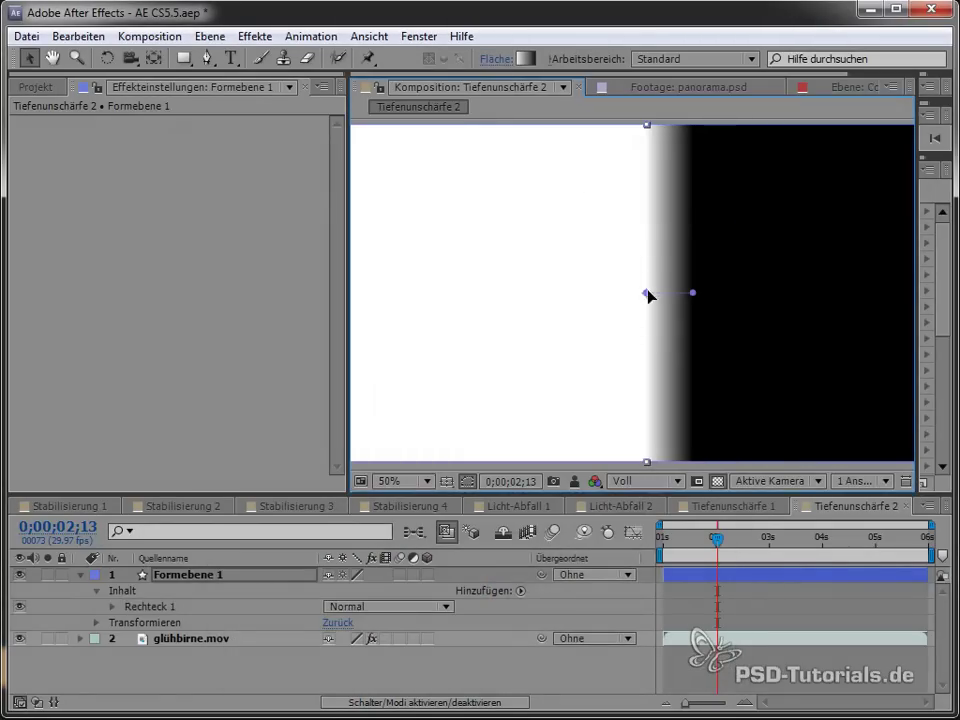
Stretch the gradient from the top to the bottom edge and place Formebene 1 beneath glühbirne.mov
{"action": "left_click_drag", "start_coordinate": [647, 293], "coordinate": [650, 127]}
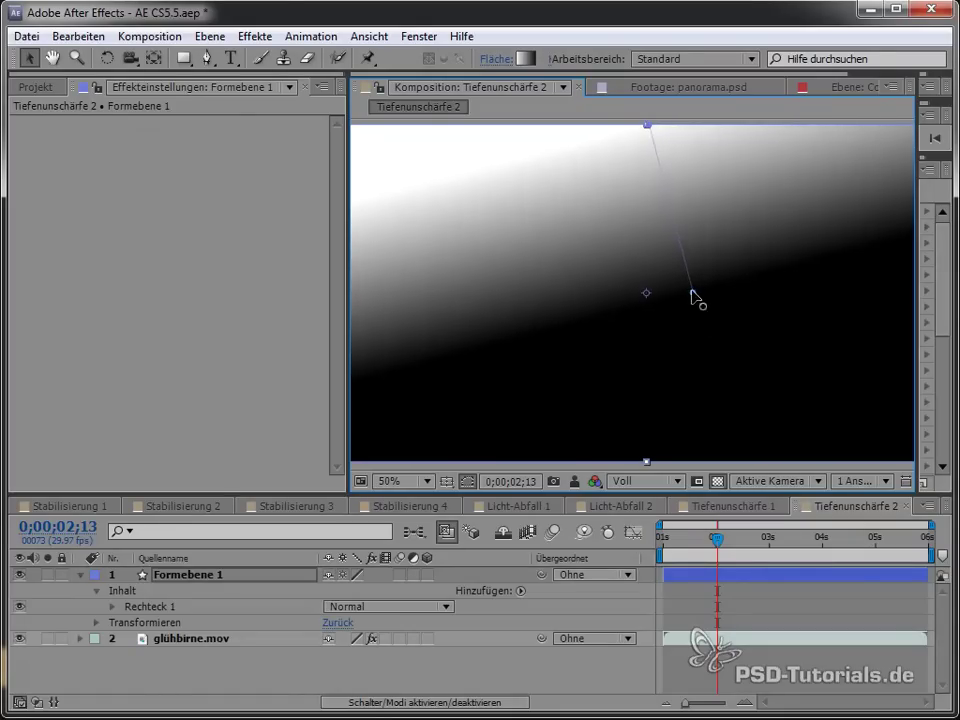
{"action": "left_click_drag", "start_coordinate": [694, 293], "coordinate": [647, 462]}
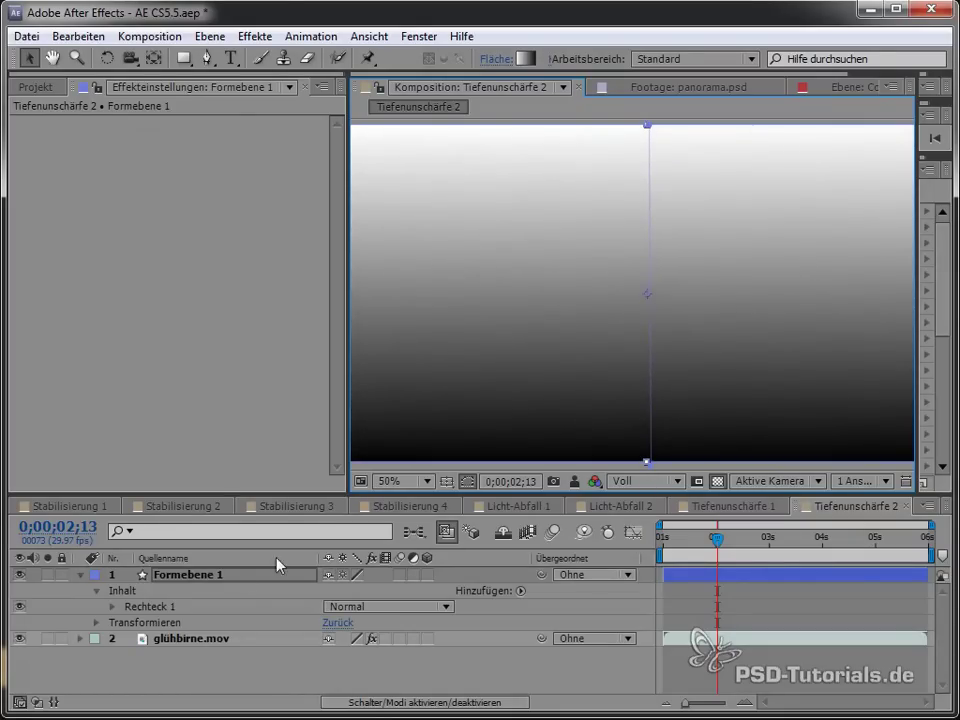
{"action": "left_click_drag", "start_coordinate": [240, 575], "coordinate": [236, 660]}
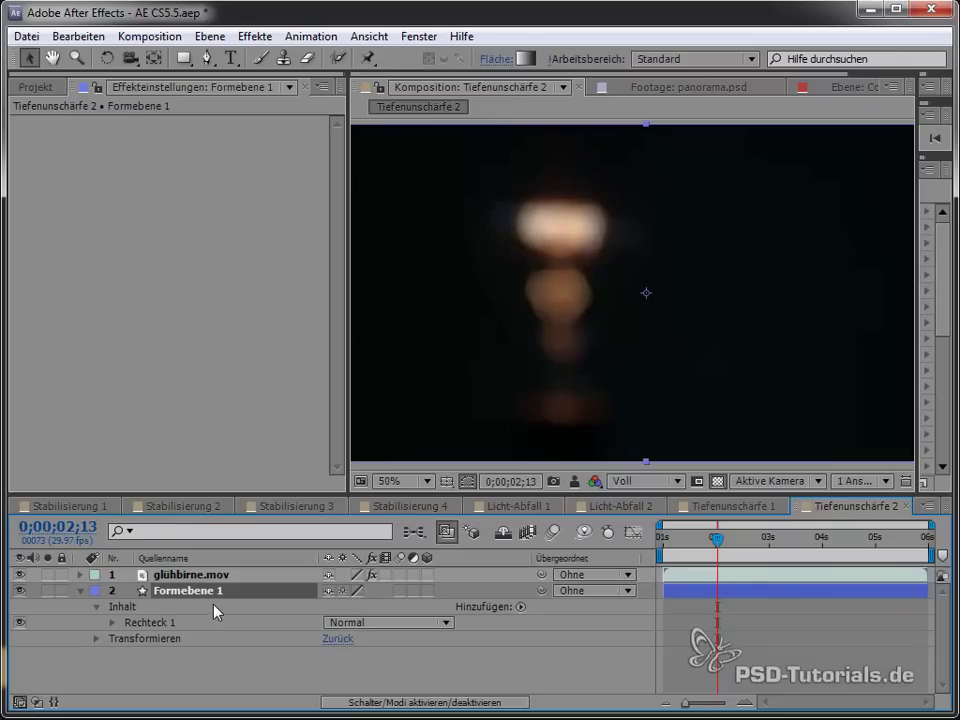
{"action": "left_click", "coordinate": [220, 576]}
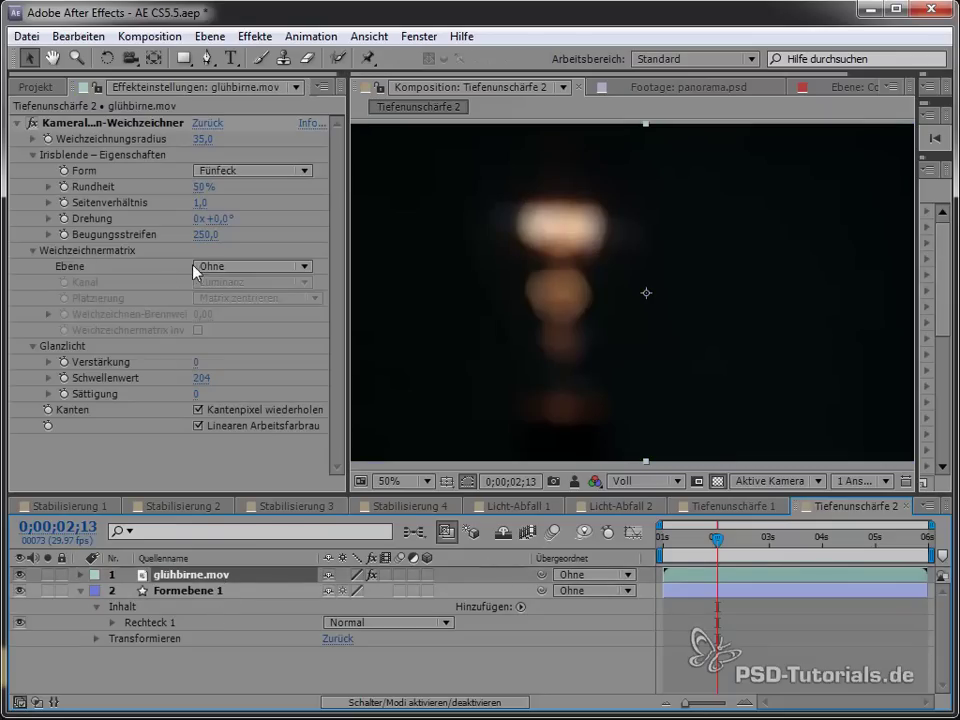
Use Formebene 1 as the lens blur's blur map with focal distance 0,70
{"action": "left_click", "coordinate": [252, 266]}
{"action": "left_click", "coordinate": [236, 334]}
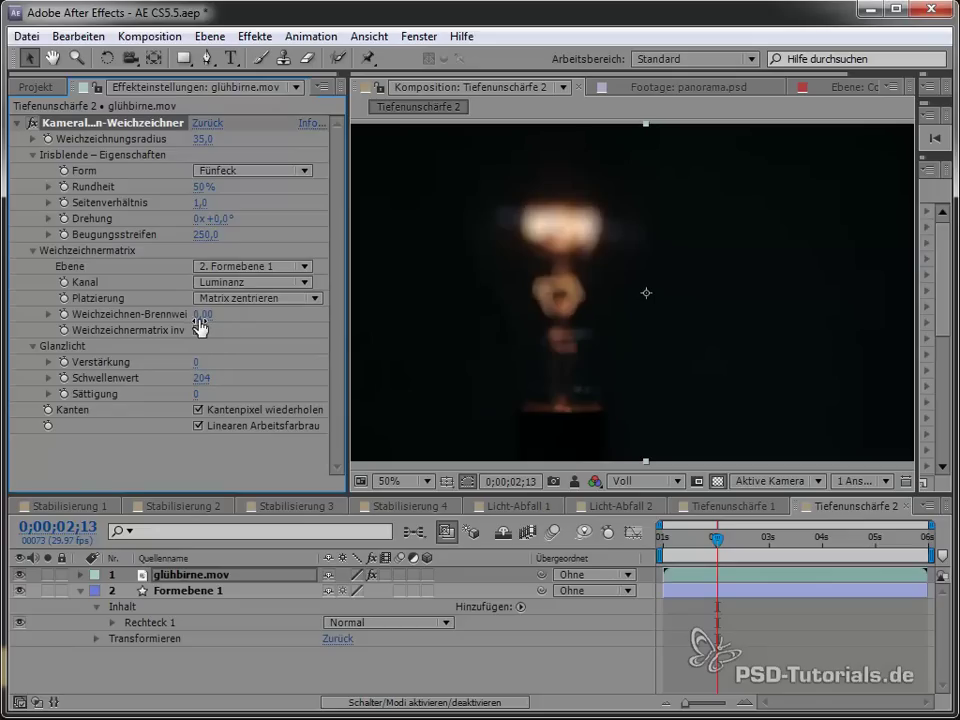
{"action": "mouse_move", "coordinate": [203, 314]}
{"action": "left_mouse_down"}
{"action": "mouse_move", "coordinate": [285, 294]}
{"action": "mouse_move", "coordinate": [271, 296]}
{"action": "left_mouse_up"}
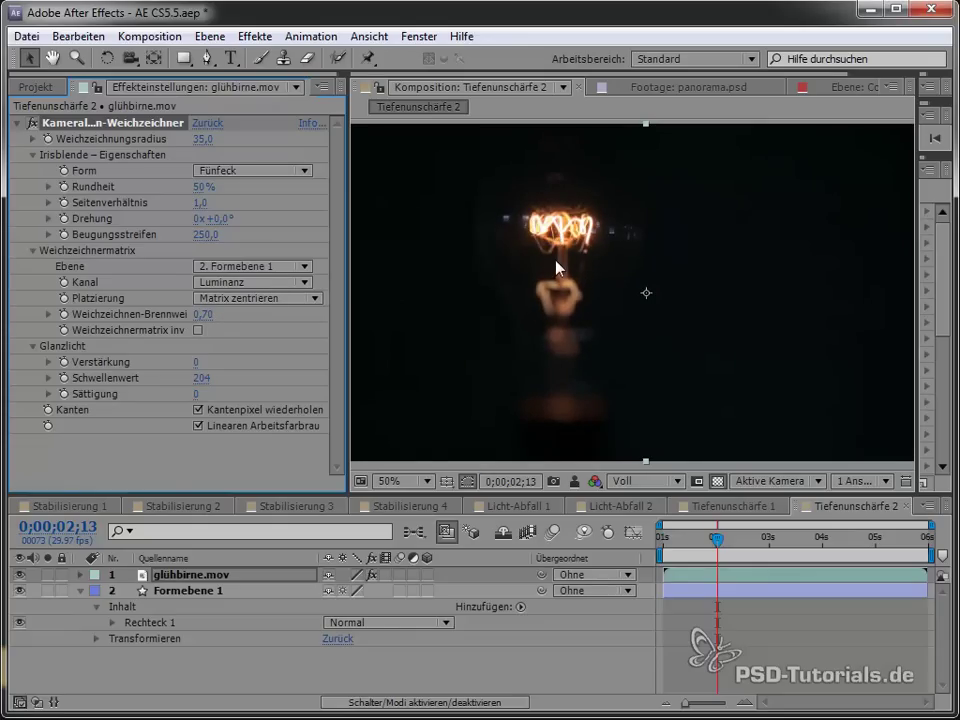
Inspect the sharpened filament at 100% in a full-window viewer, then fit the frame again
{"action": "key", "text": "grave"}
{"action": "key", "text": "period"}
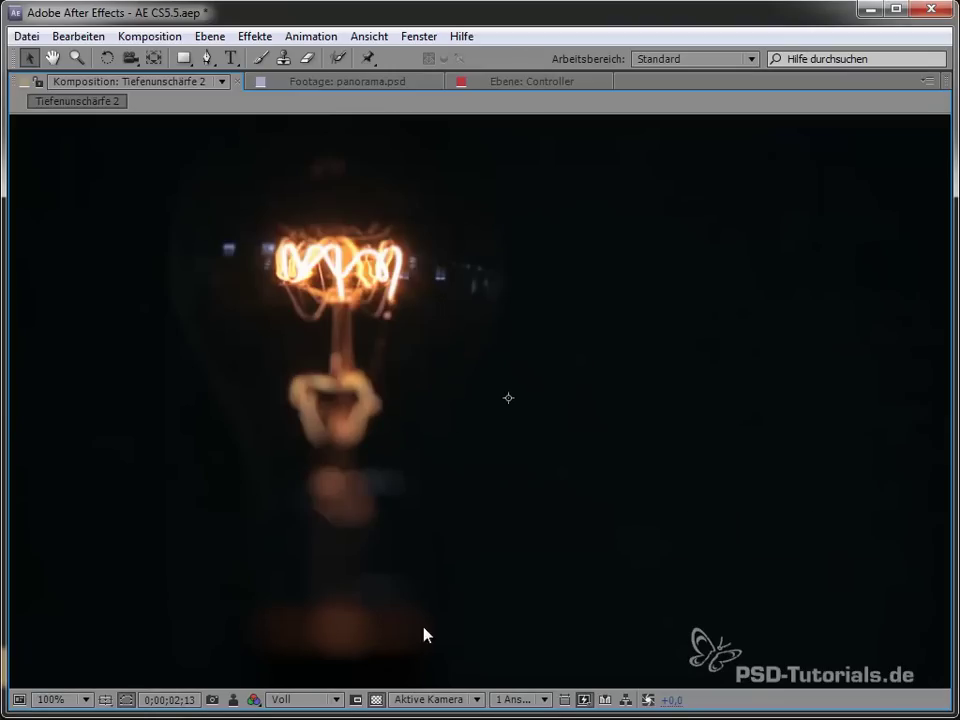
{"action": "key", "text": "comma"}
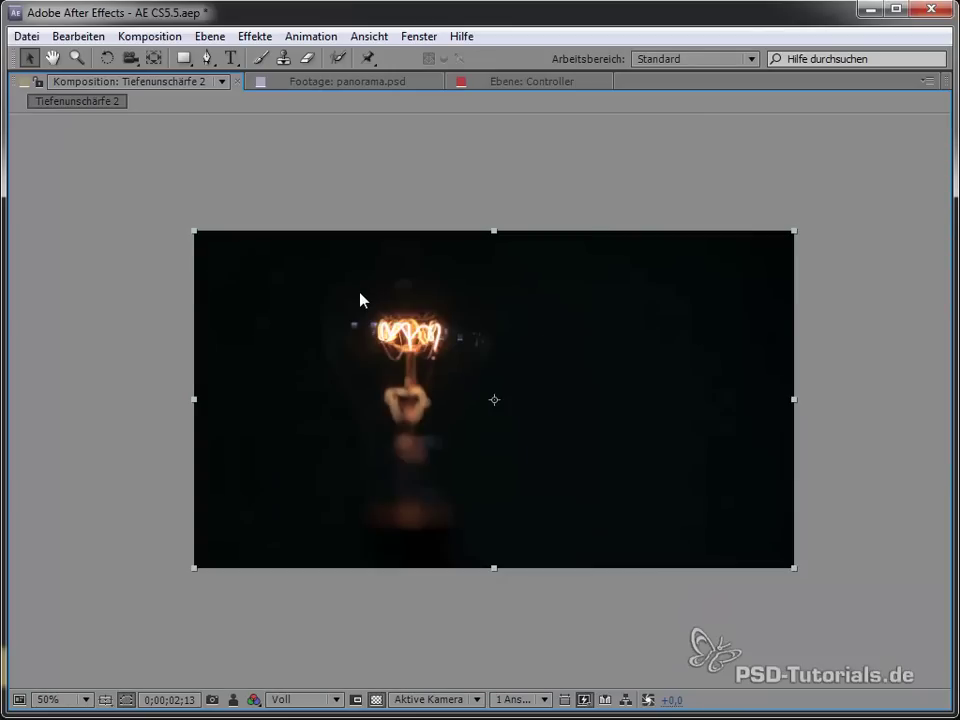
{"action": "key", "text": "period"}
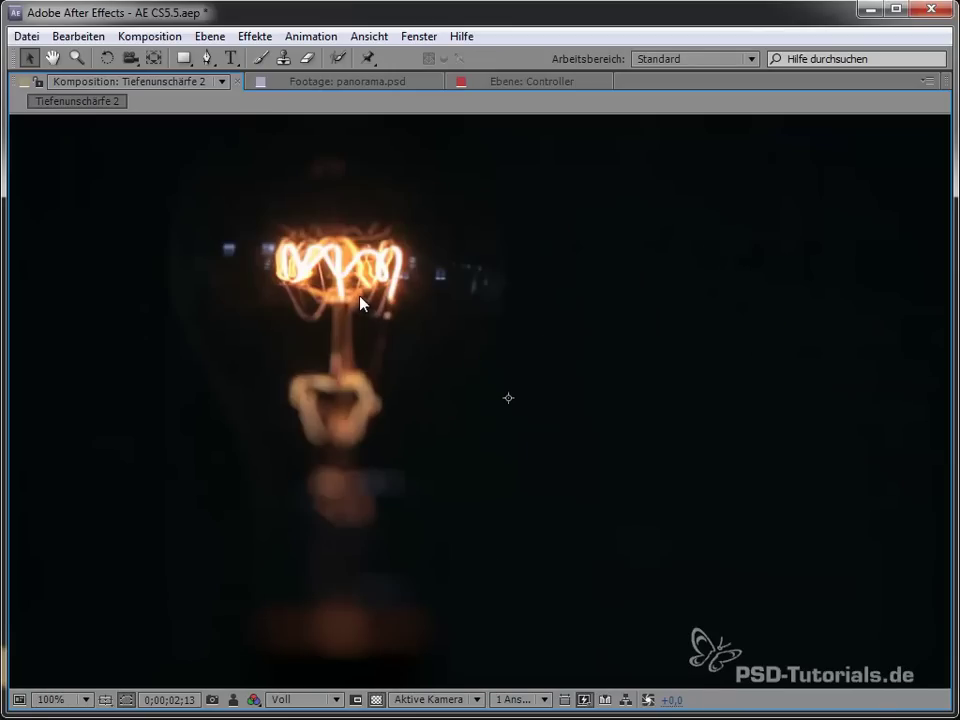
{"action": "key", "text": "grave"}
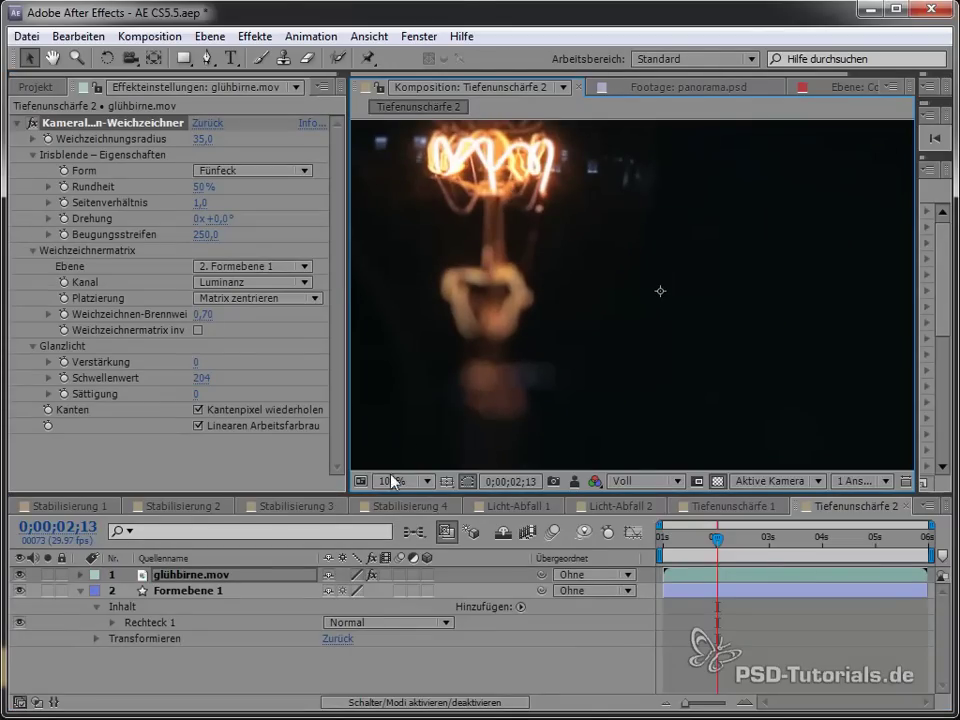
{"action": "left_click", "coordinate": [405, 481]}
{"action": "left_click", "coordinate": [440, 561]}
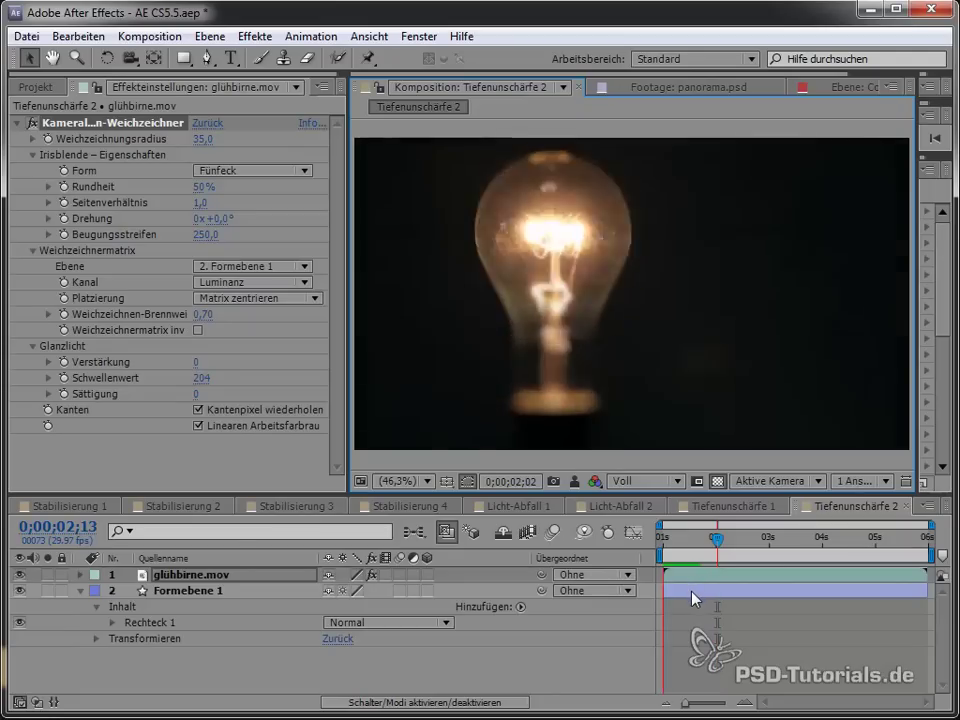
Take a snapshot with highlight gain at 100, then reset the gain to 0
{"action": "key", "text": "space"}
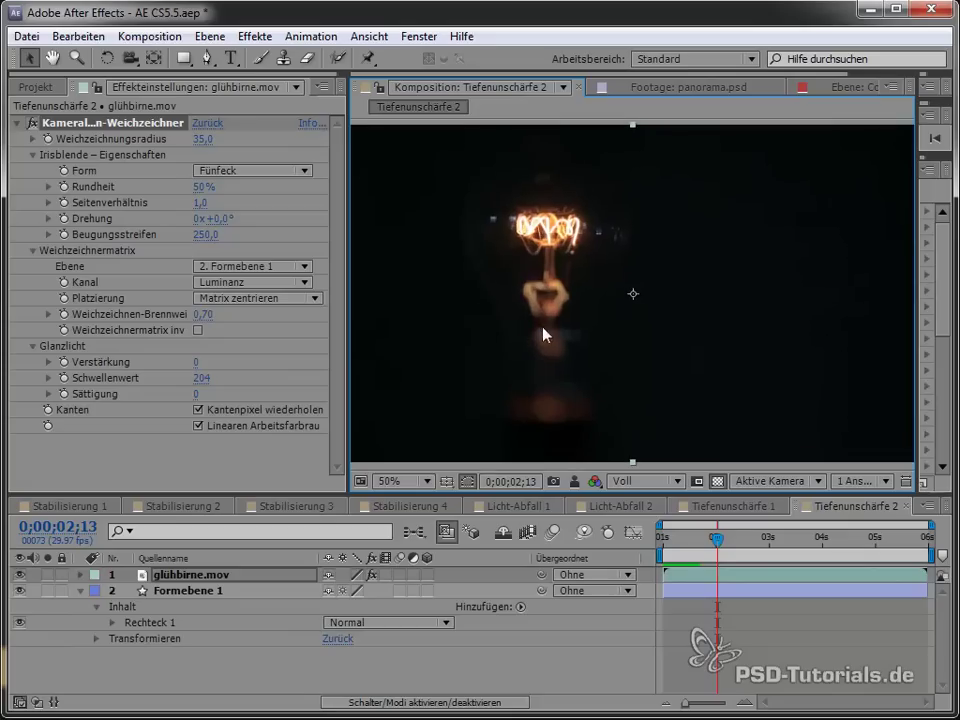
{"action": "key", "text": "slash"}
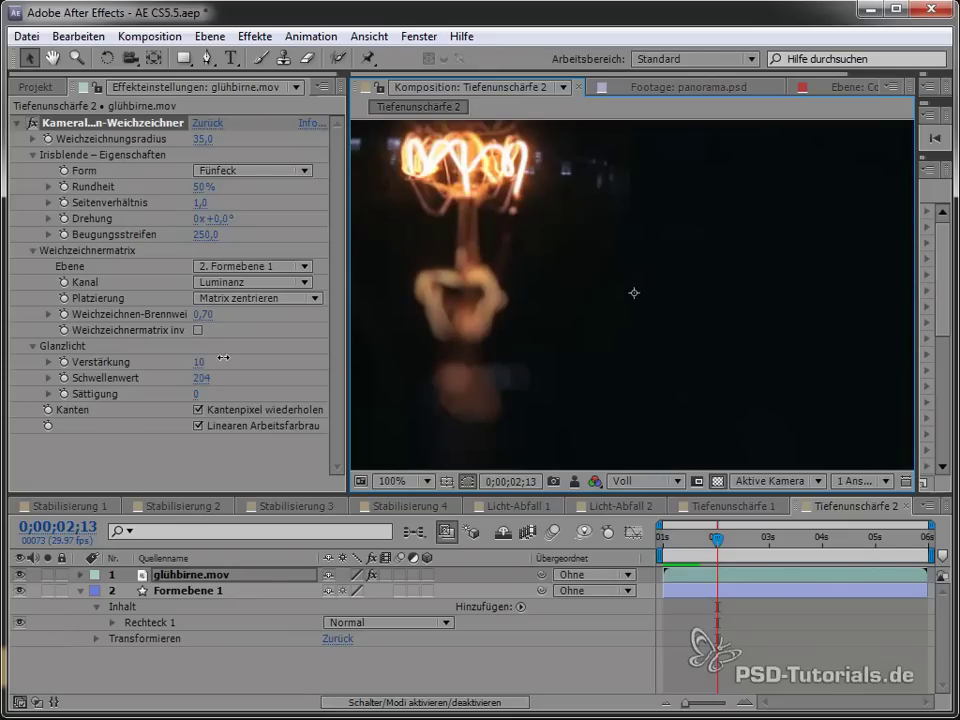
{"action": "mouse_move", "coordinate": [196, 362]}
{"action": "left_mouse_down"}
{"action": "mouse_move", "coordinate": [255, 355]}
{"action": "mouse_move", "coordinate": [426, 300]}
{"action": "left_mouse_up"}
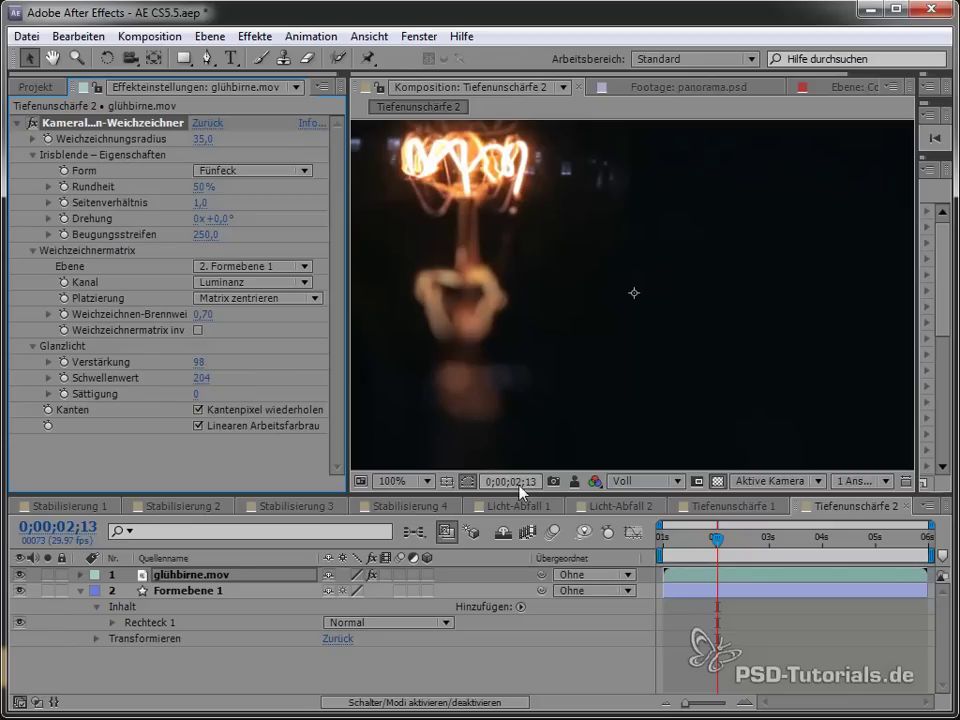
{"action": "left_click_drag", "start_coordinate": [198, 362], "coordinate": [261, 351]}
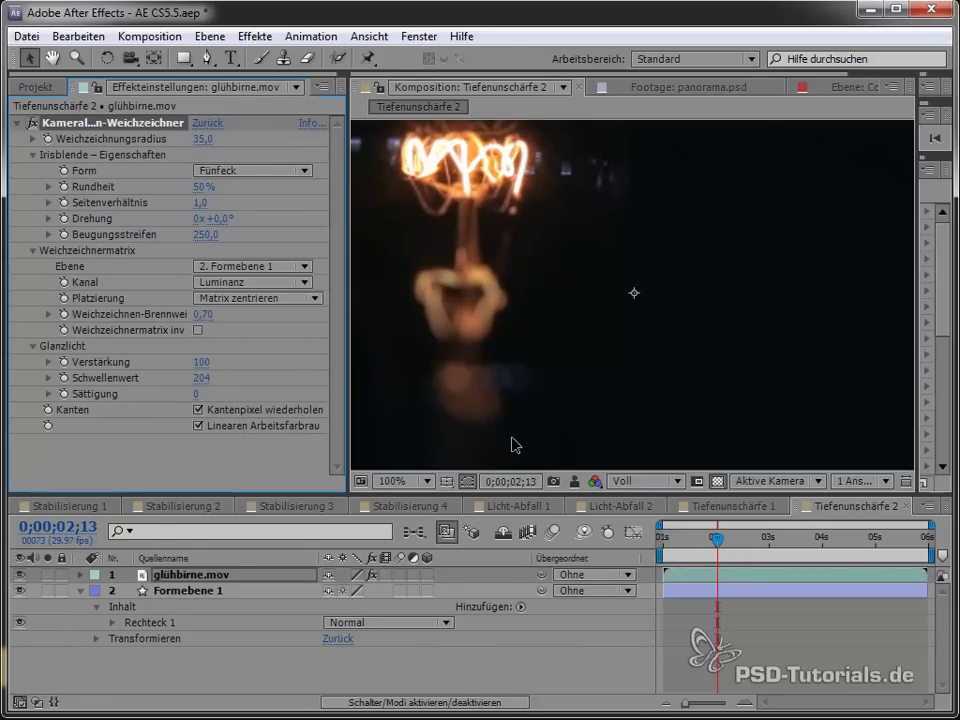
{"action": "left_click", "coordinate": [557, 485]}
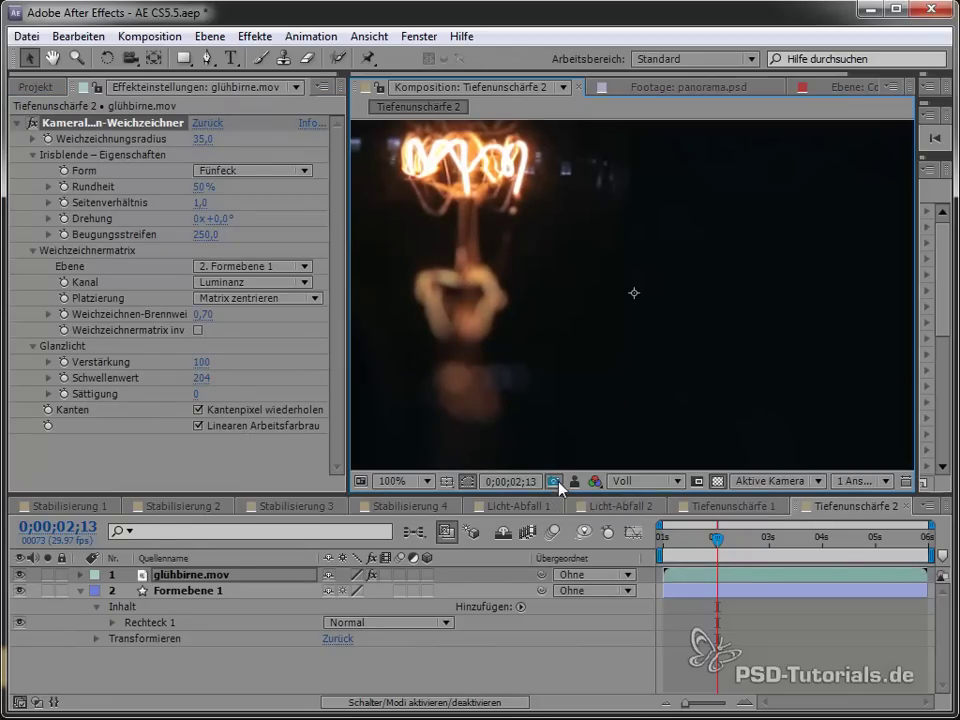
{"action": "left_click", "coordinate": [203, 364]}
{"action": "type", "text": "0"}
{"action": "key", "text": "Return"}
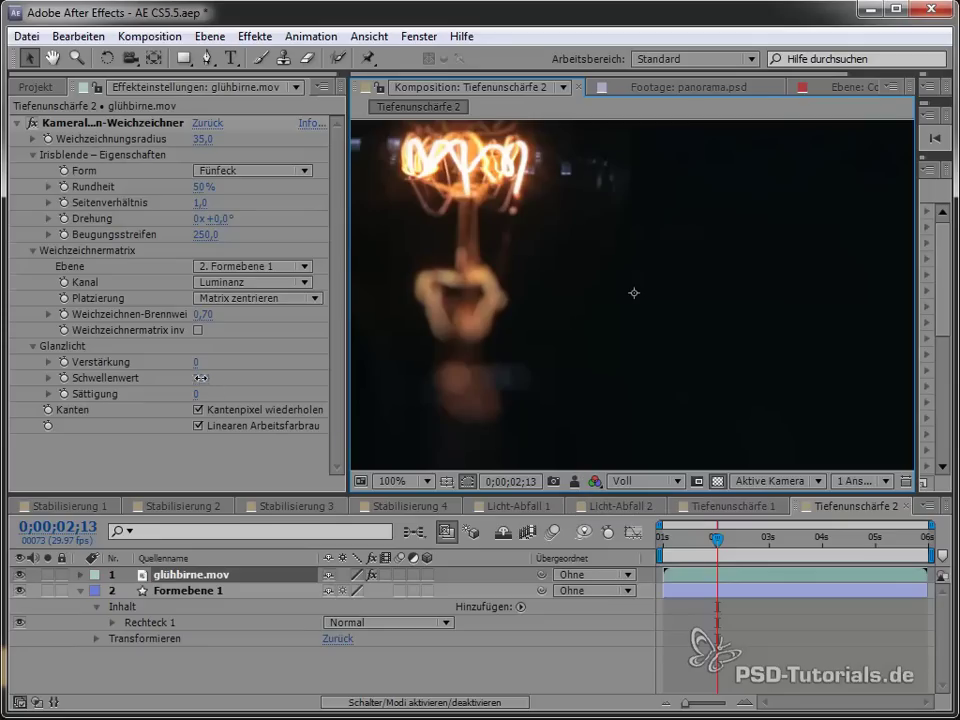
Lower the highlight threshold to 166 and set the highlight gain back to 100
{"action": "mouse_move", "coordinate": [201, 378]}
{"action": "left_mouse_down"}
{"action": "mouse_move", "coordinate": [167, 385]}
{"action": "mouse_move", "coordinate": [230, 395]}
{"action": "left_mouse_up"}
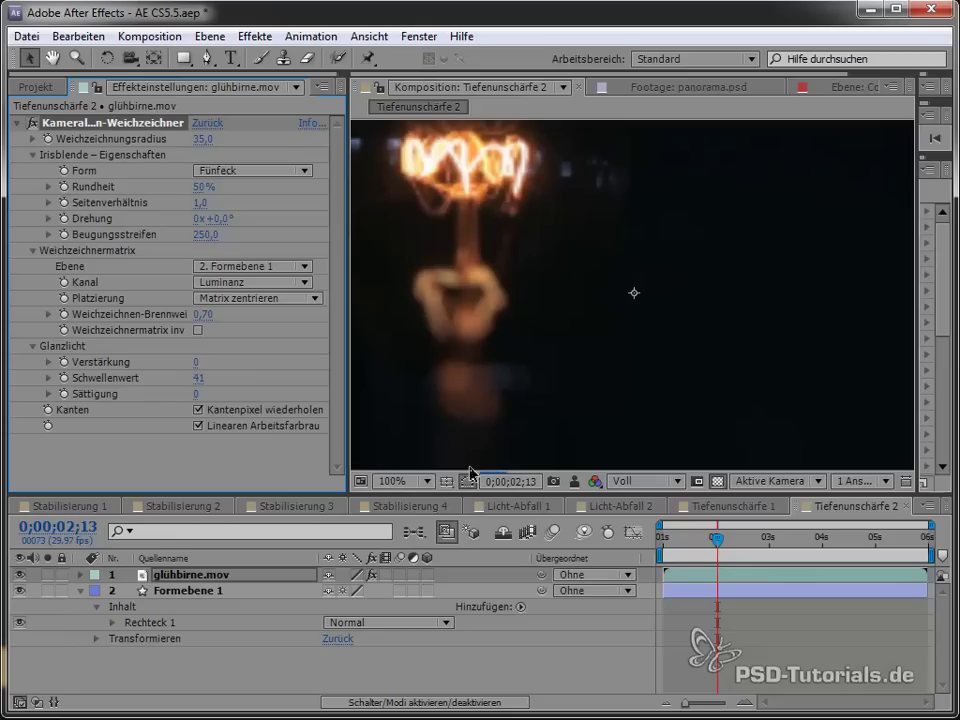
{"action": "left_click", "coordinate": [196, 362]}
{"action": "type", "text": "100"}
{"action": "key", "text": "Return"}
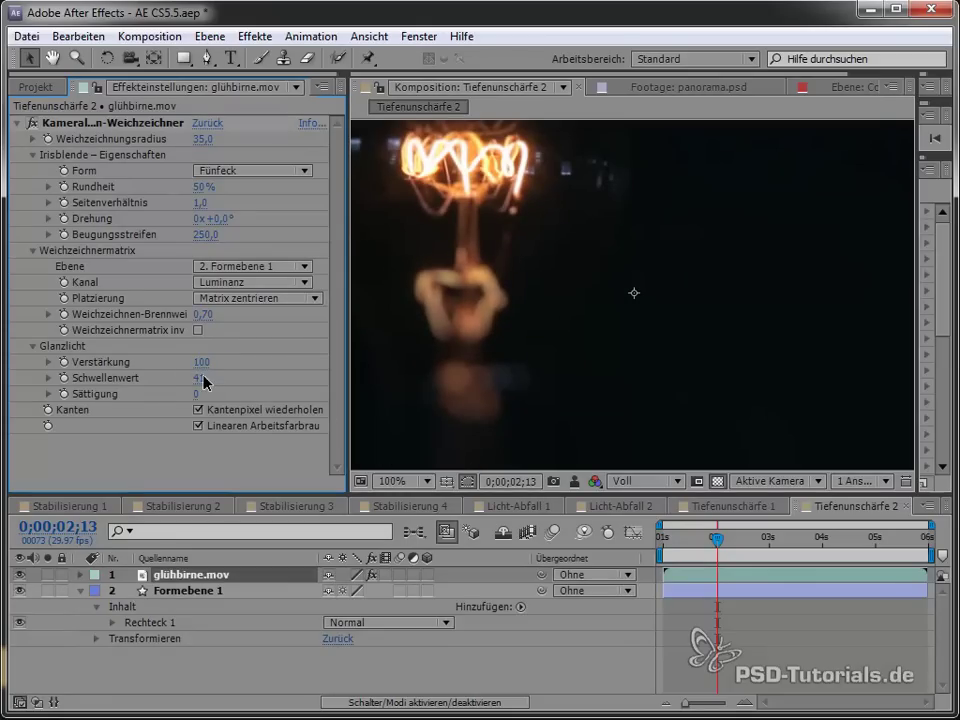
Set highlight threshold 120 and saturation 100, then return to frame 0;00;01;20
{"action": "left_click_drag", "start_coordinate": [198, 385], "coordinate": [217, 379]}
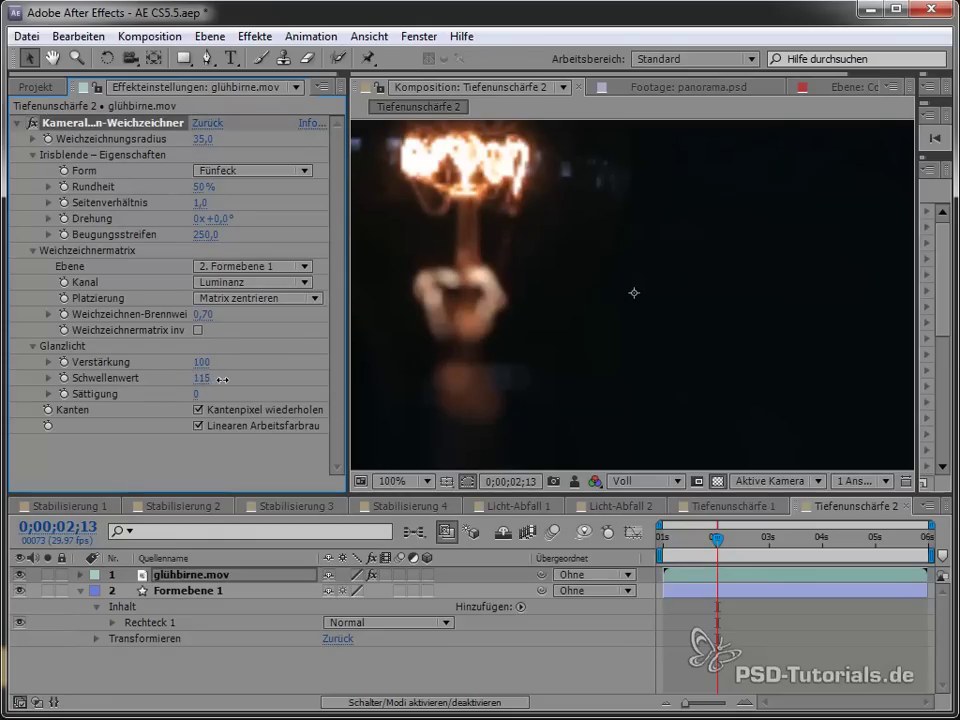
{"action": "left_click", "coordinate": [210, 378]}
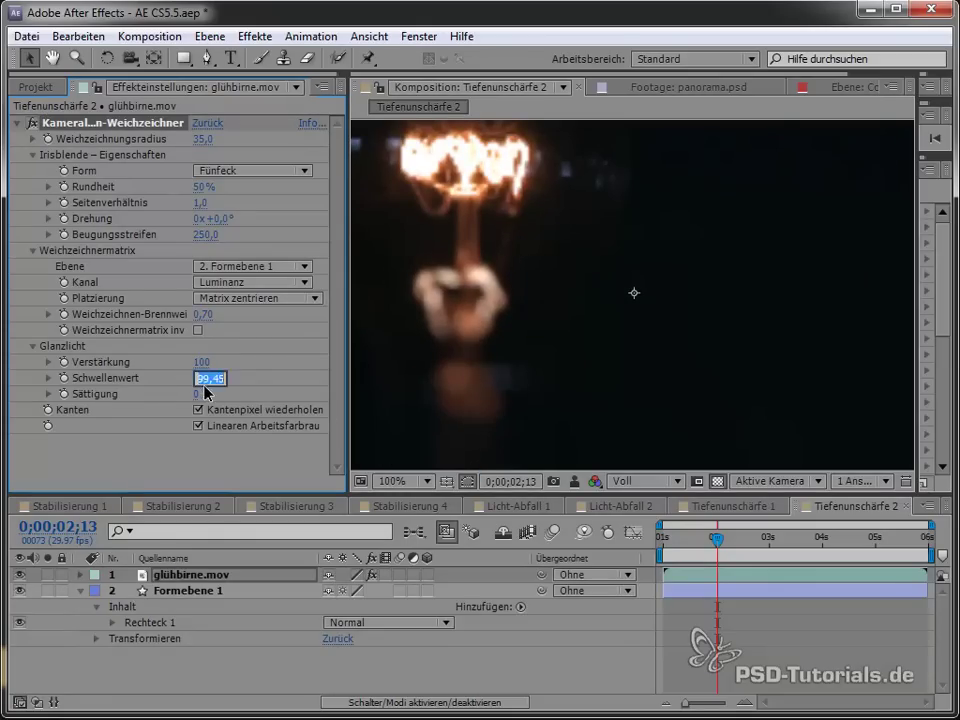
{"action": "type", "text": "120"}
{"action": "key", "text": "Return"}
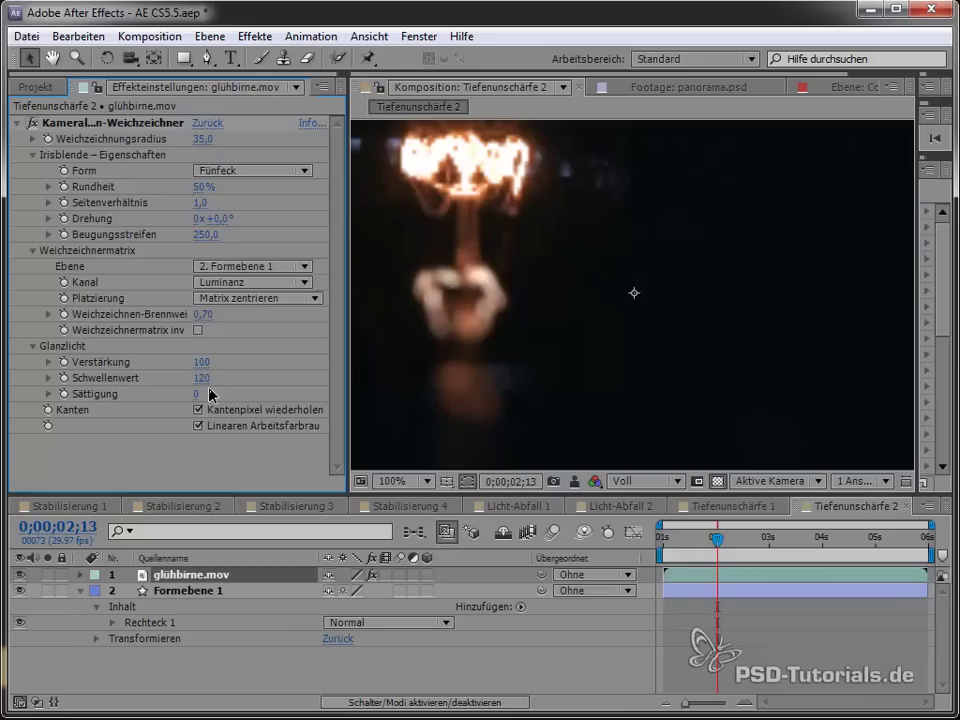
{"action": "left_click_drag", "start_coordinate": [197, 394], "coordinate": [396, 386]}
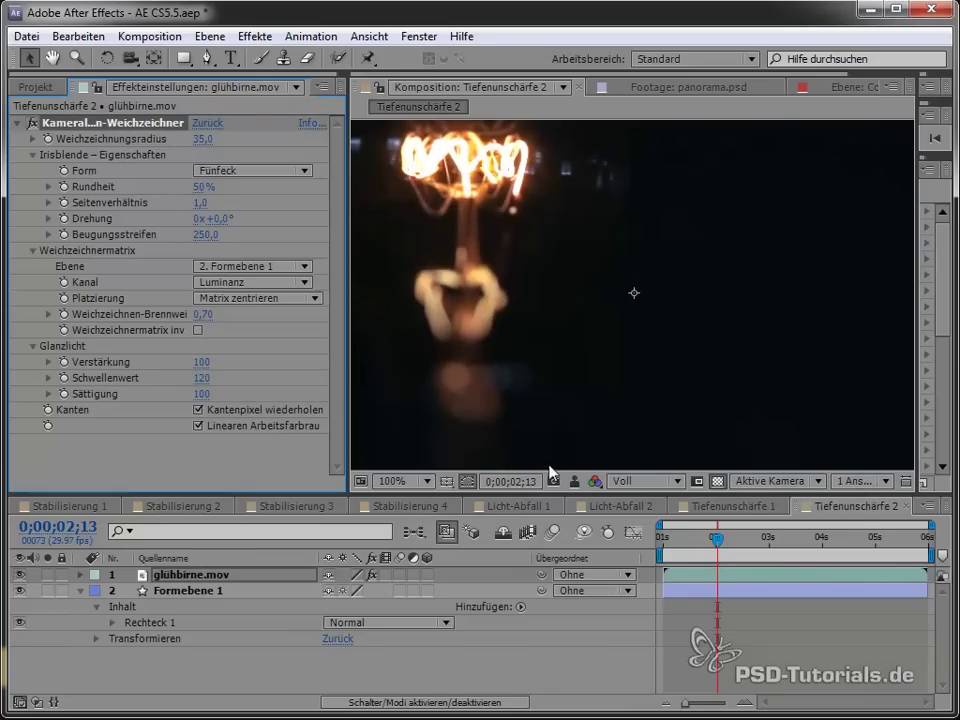
{"action": "key", "text": "Page_Up"}
{"action": "key", "text": "Page_Up"}
{"action": "key", "text": "Page_Up"}
{"action": "key", "text": "Page_Up"}
{"action": "key", "text": "Page_Up"}
{"action": "key", "text": "Page_Up"}
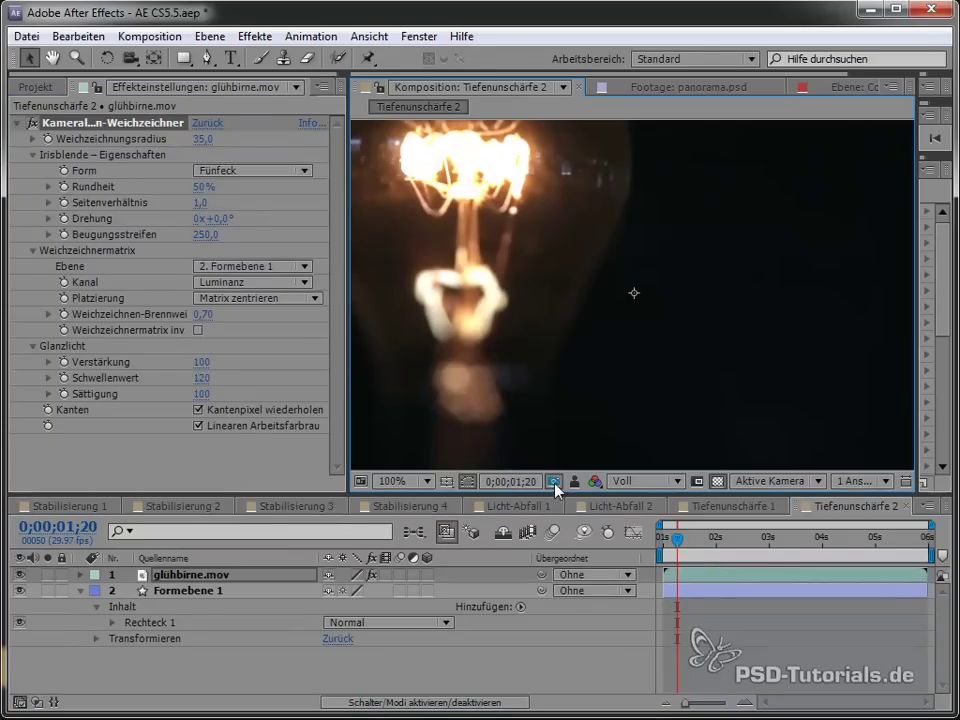
Set Glanzlicht Verstärkung to 0, compare against the snapshot, then maximize the composition panel
{"action": "left_click", "coordinate": [201, 362]}
{"action": "type", "text": "0"}
{"action": "key", "text": "Return"}
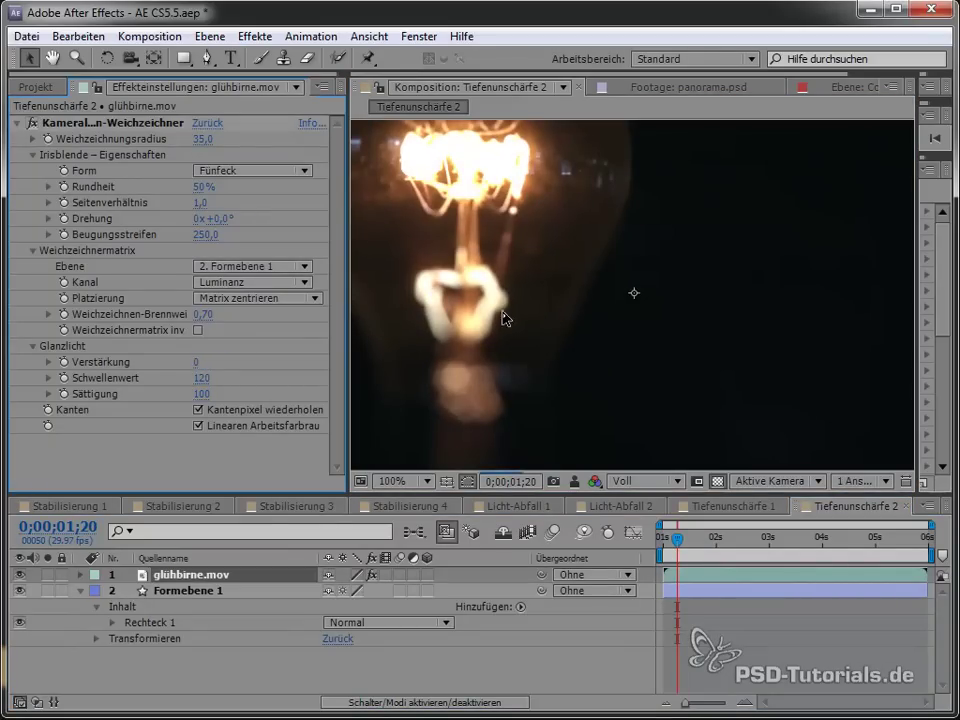
{"action": "left_click", "coordinate": [575, 482]}
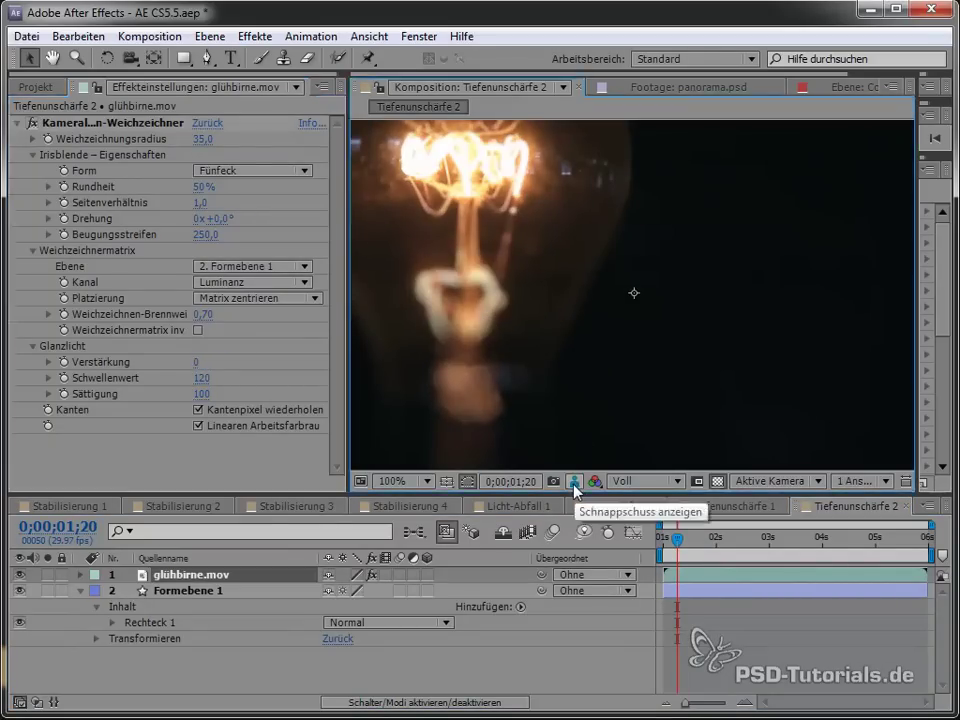
{"action": "left_click", "coordinate": [575, 482]}
{"action": "left_click", "coordinate": [577, 488]}
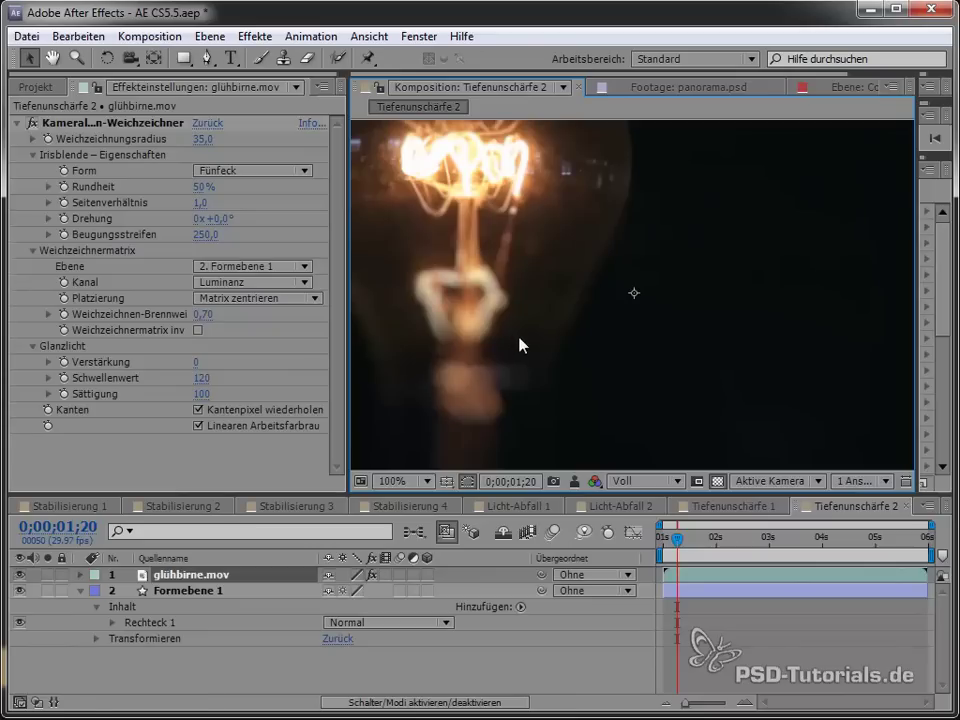
{"action": "key", "text": "grave"}
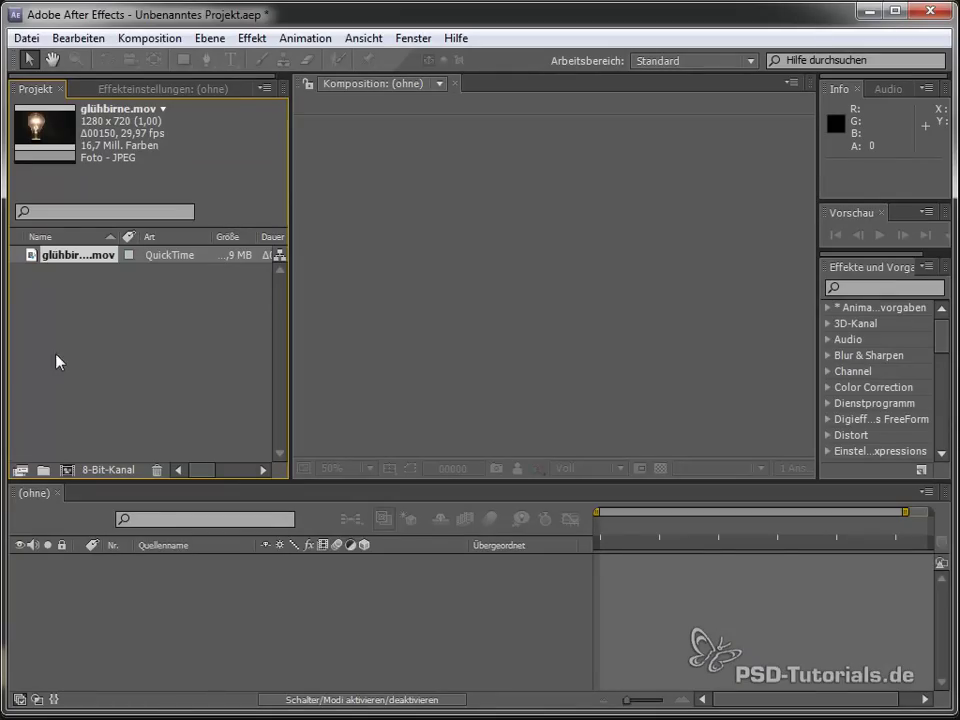
Create a composition from glühbirne.mov and apply Tiefenschärfe abmildern to the footage layer
{"action": "left_click_drag", "start_coordinate": [75, 255], "coordinate": [67, 470]}
{"action": "key", "text": "F3"}
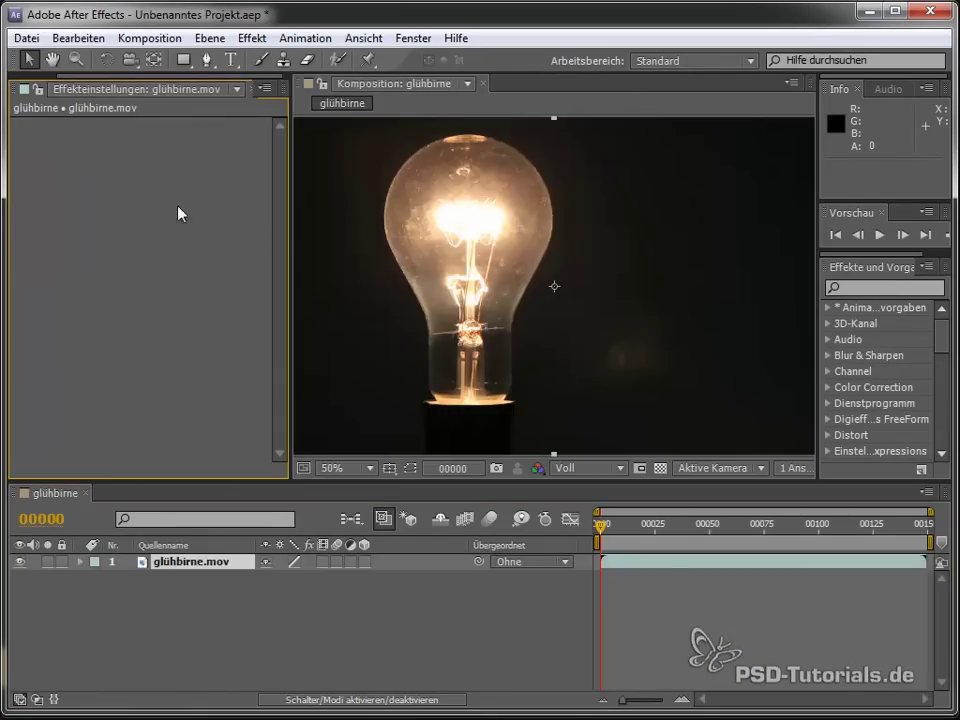
{"action": "right_click", "coordinate": [159, 110]}
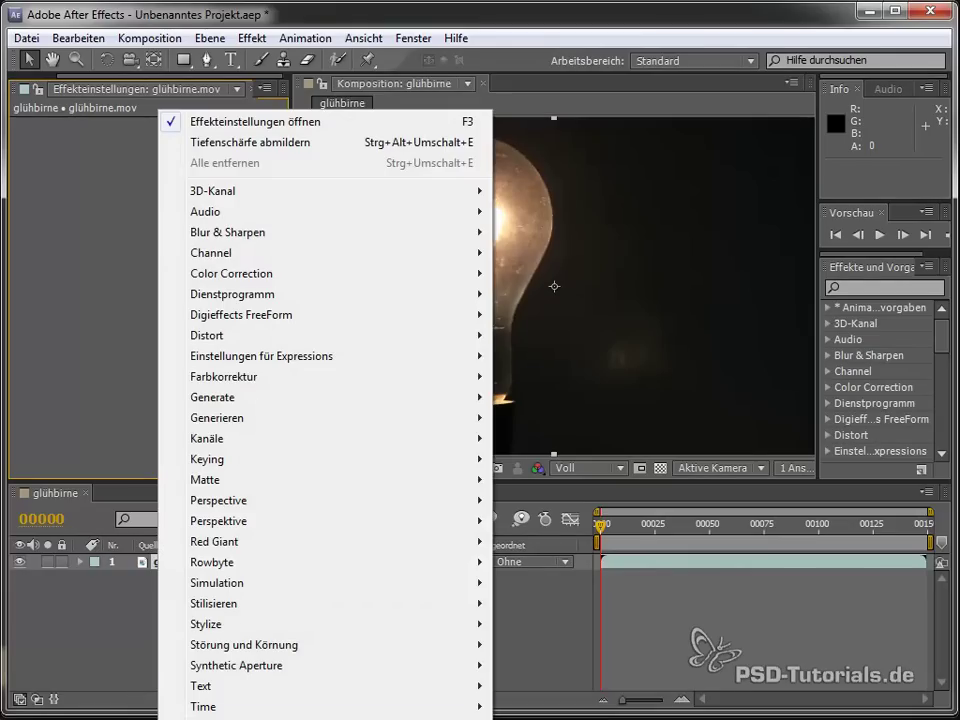
{"action": "mouse_move", "coordinate": [300, 716]}
{"action": "left_click", "coordinate": [580, 714]}
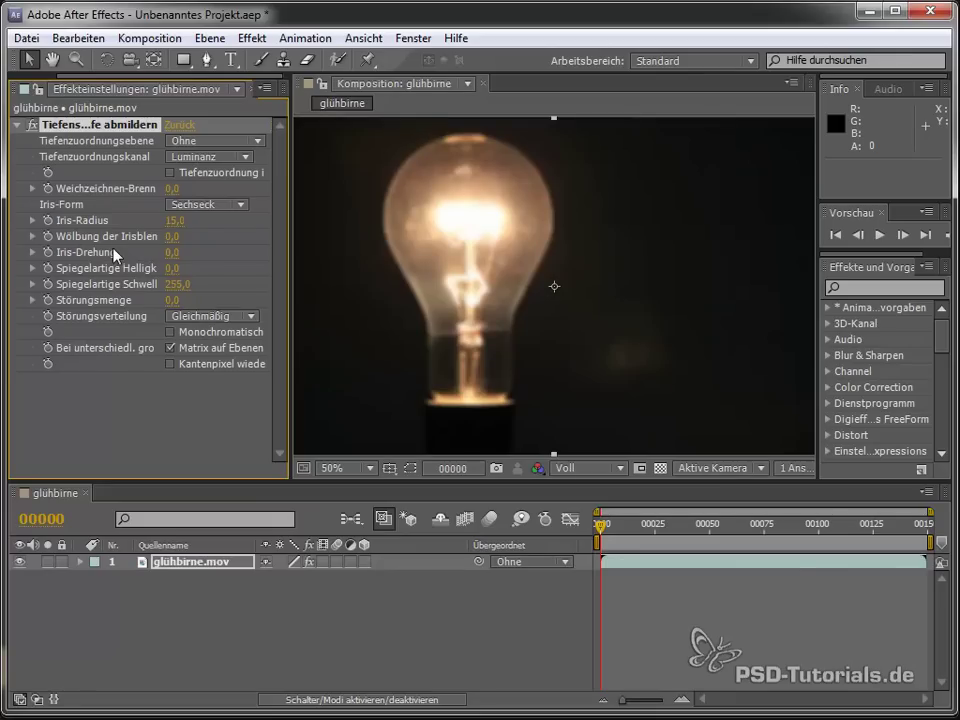
{"action": "left_click", "coordinate": [155, 507]}
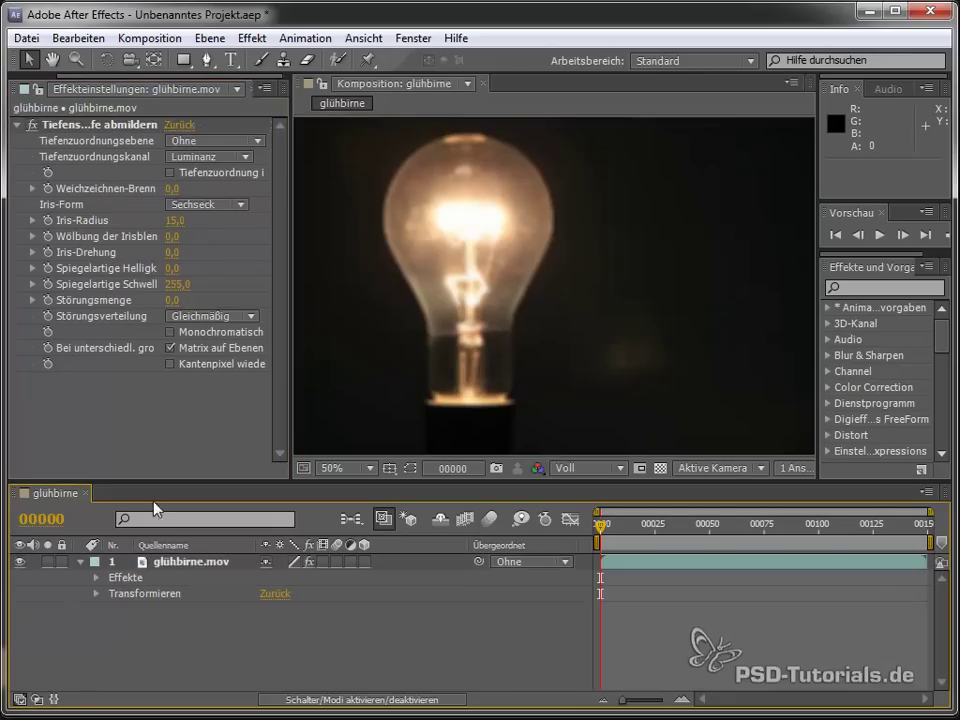
Add a full-frame Formebene 1 with a white-to-black vertical linear gradient beneath glühbirne.mov
{"action": "double_click", "coordinate": [183, 59]}
{"action": "left_click", "coordinate": [497, 61]}
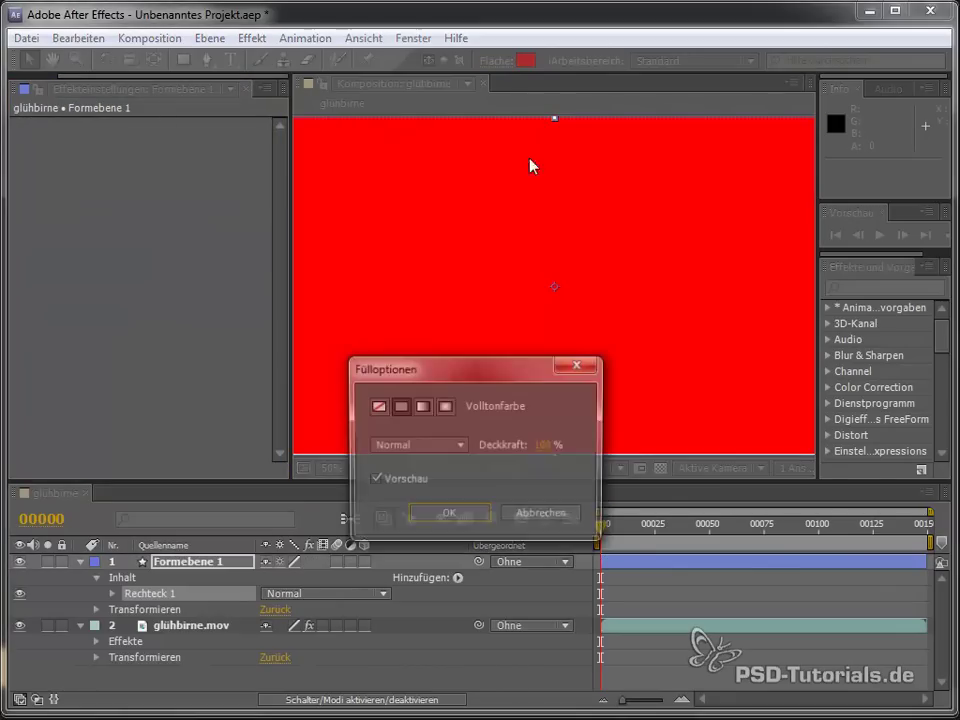
{"action": "left_click", "coordinate": [422, 406]}
{"action": "left_click", "coordinate": [449, 515]}
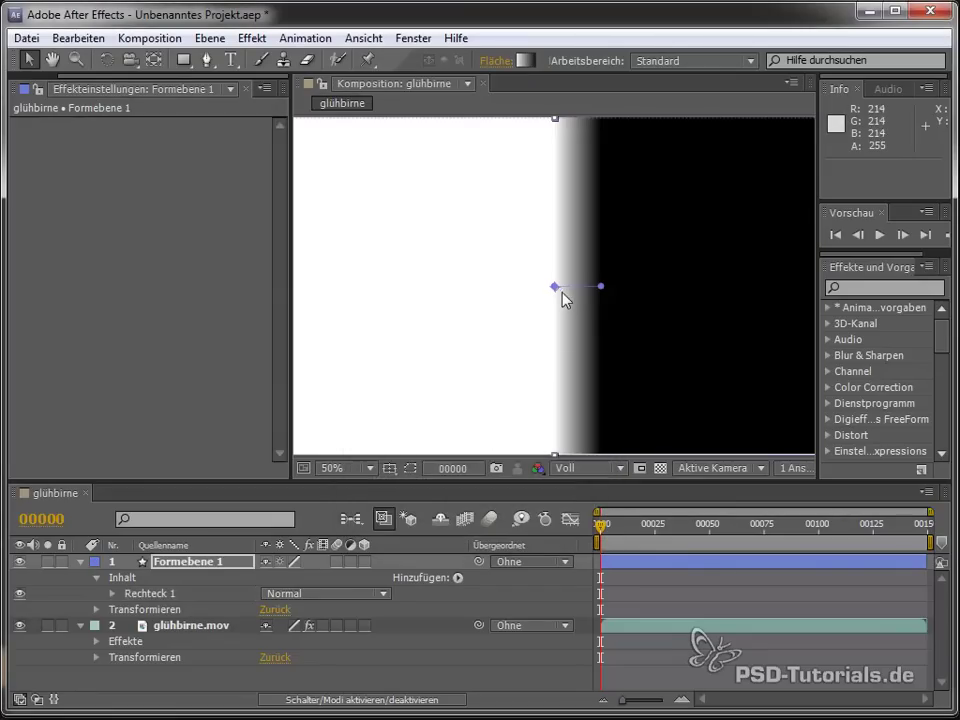
{"action": "left_click_drag", "start_coordinate": [556, 287], "coordinate": [556, 120]}
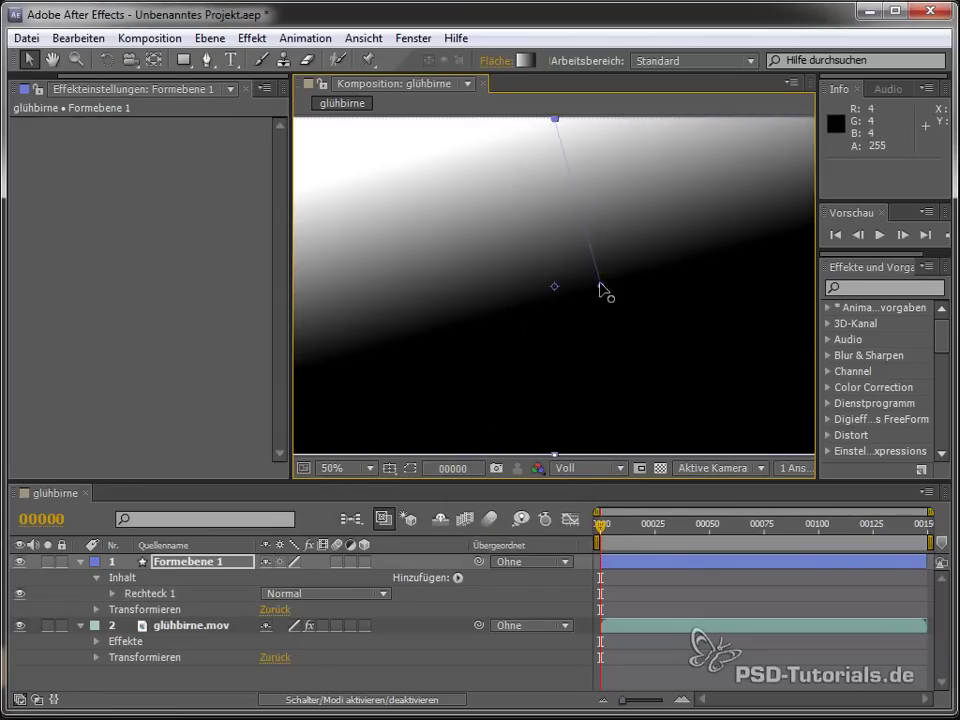
{"action": "left_click_drag", "start_coordinate": [600, 286], "coordinate": [555, 409]}
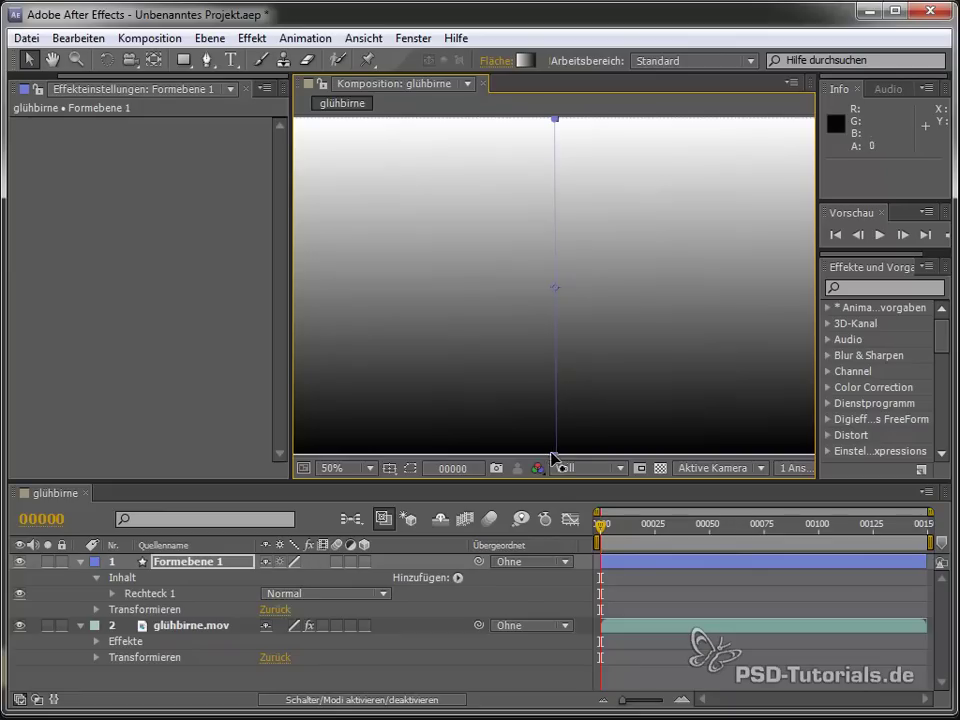
{"action": "left_click_drag", "start_coordinate": [195, 561], "coordinate": [225, 677]}
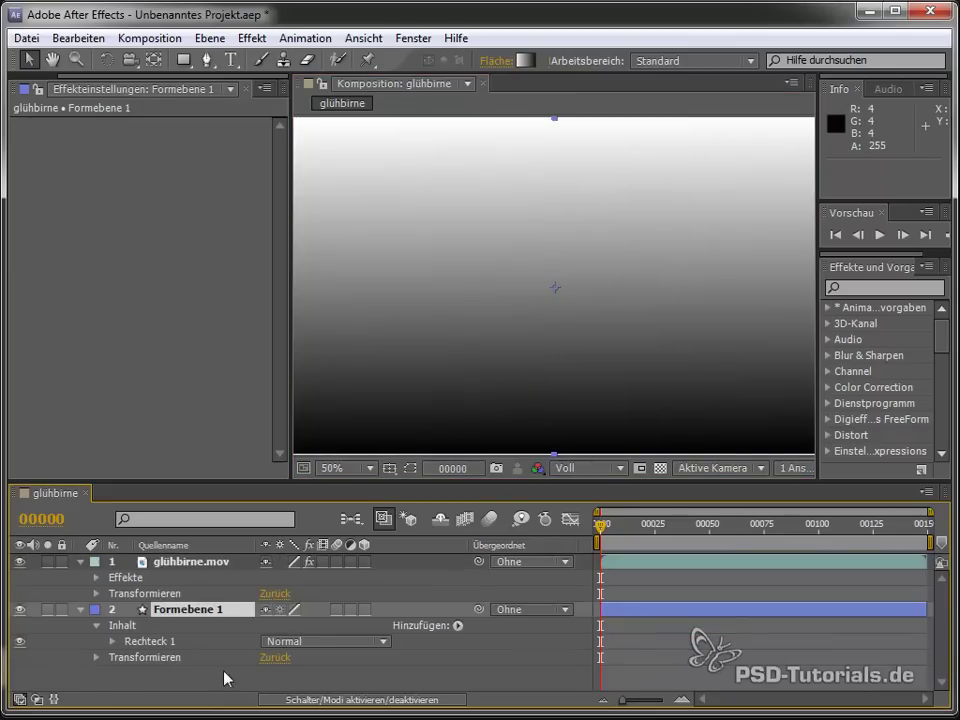
{"action": "left_click", "coordinate": [204, 570]}
Use Formebene 1 as the depth map, set iris radius 35, and raise the focal distance
{"action": "left_click", "coordinate": [225, 143]}
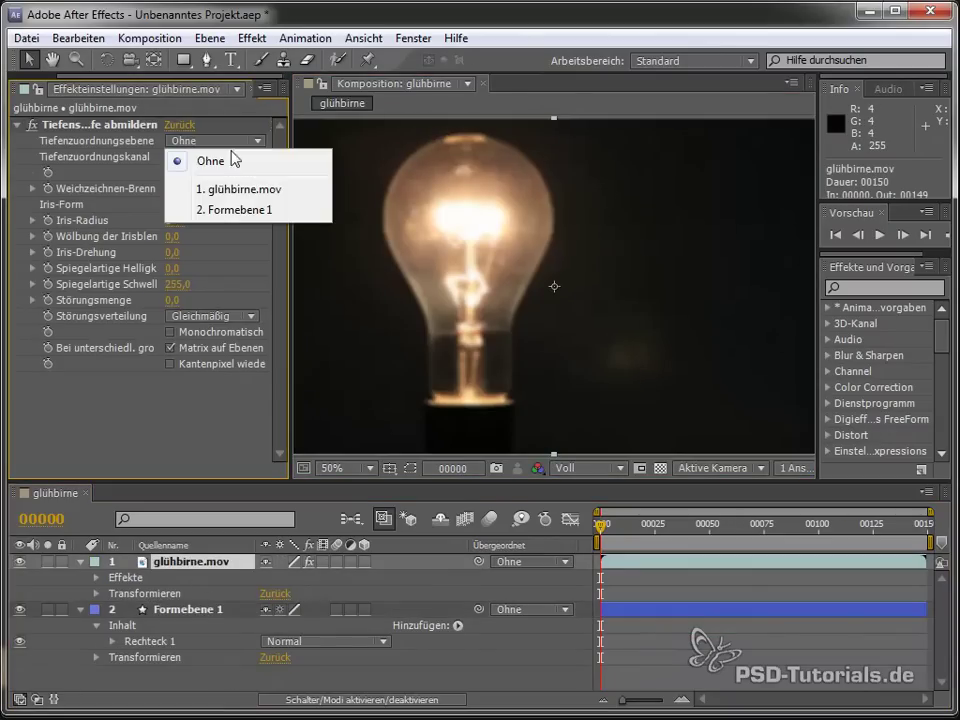
{"action": "left_click", "coordinate": [252, 189]}
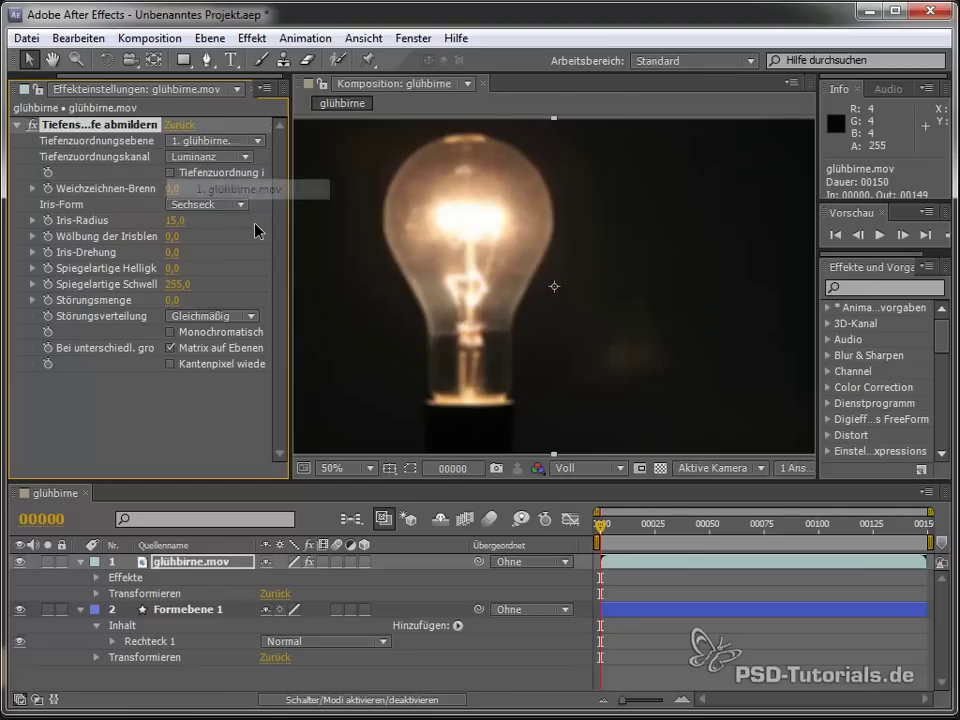
{"action": "left_click", "coordinate": [215, 141]}
{"action": "left_click", "coordinate": [245, 209]}
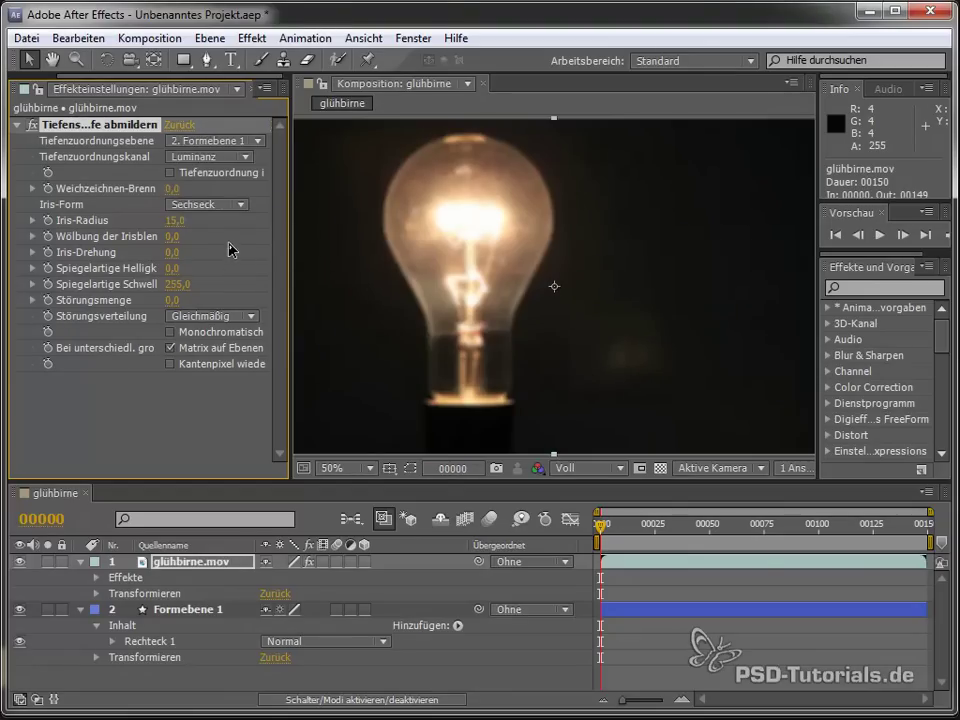
{"action": "left_click", "coordinate": [175, 220]}
{"action": "type", "text": "35"}
{"action": "key", "text": "Return"}
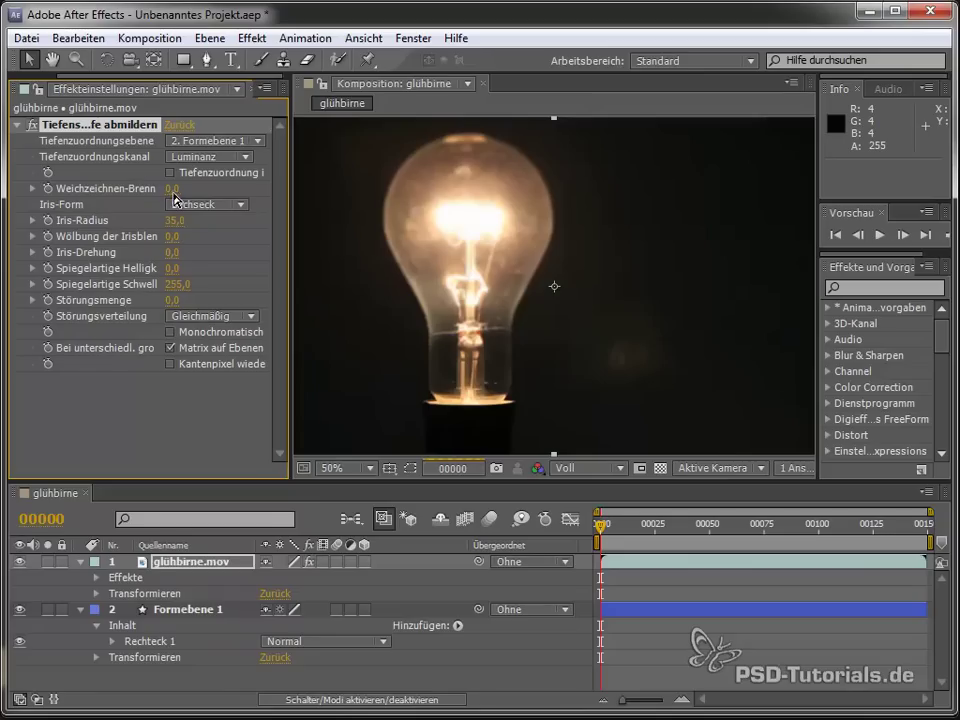
{"action": "mouse_move", "coordinate": [172, 190]}
{"action": "left_mouse_down"}
{"action": "mouse_move", "coordinate": [242, 176]}
{"action": "mouse_move", "coordinate": [200, 176]}
{"action": "left_mouse_up"}
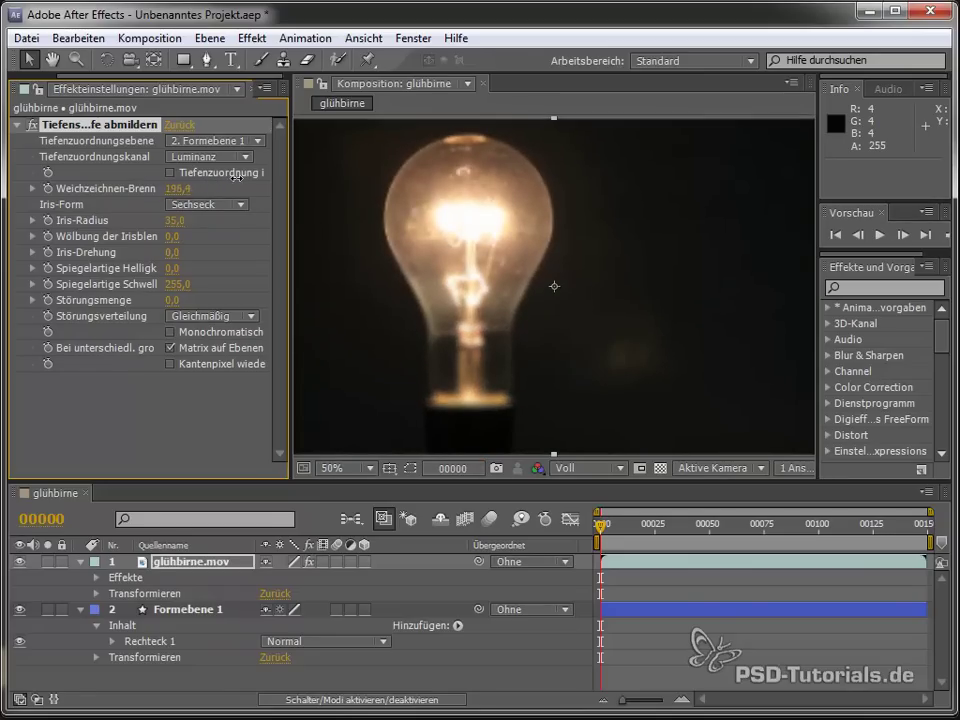
Set Fünfeck iris, specular brightness 25, threshold about 48, and repeat edge pixels
{"action": "left_click", "coordinate": [664, 551]}
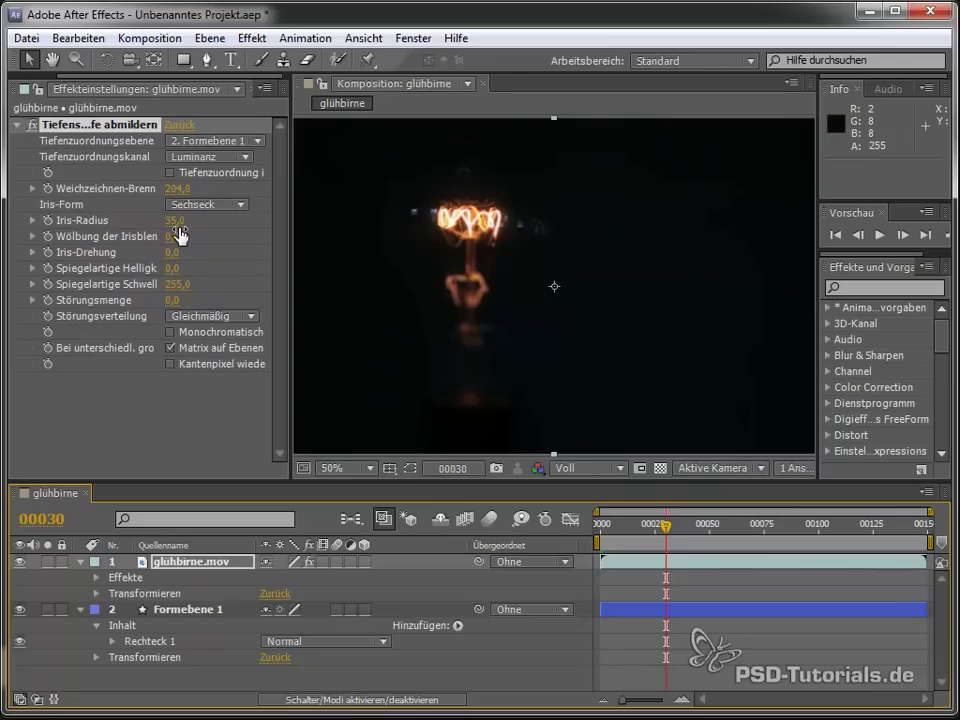
{"action": "left_click", "coordinate": [222, 206]}
{"action": "left_click", "coordinate": [210, 263]}
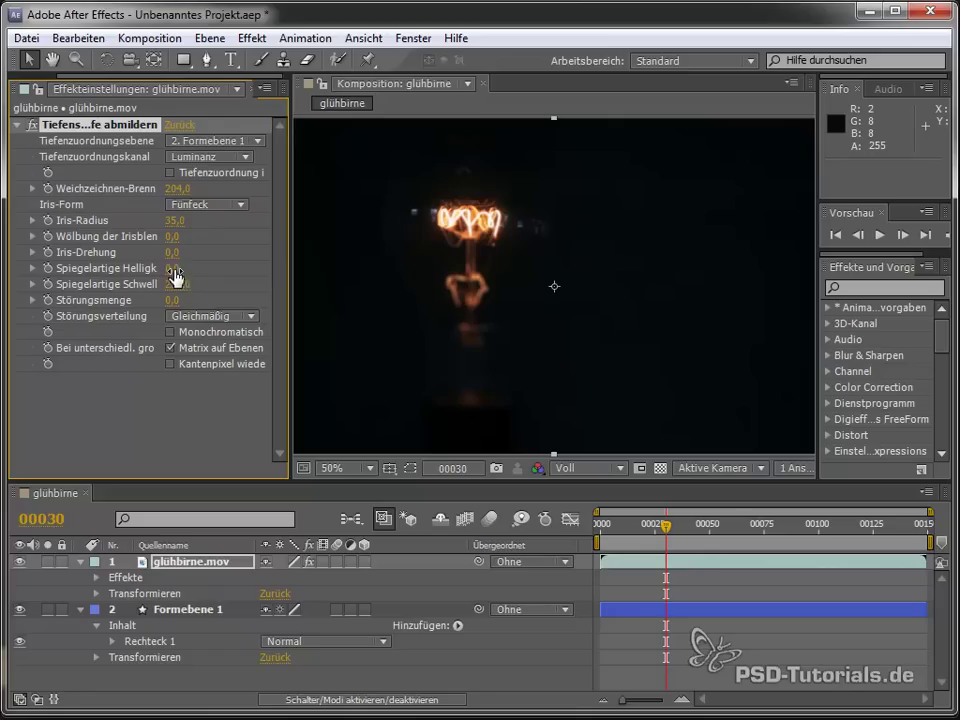
{"action": "mouse_move", "coordinate": [173, 268]}
{"action": "left_mouse_down"}
{"action": "mouse_move", "coordinate": [204, 265]}
{"action": "mouse_move", "coordinate": [138, 285]}
{"action": "mouse_move", "coordinate": [78, 288]}
{"action": "mouse_move", "coordinate": [88, 288]}
{"action": "left_mouse_up"}
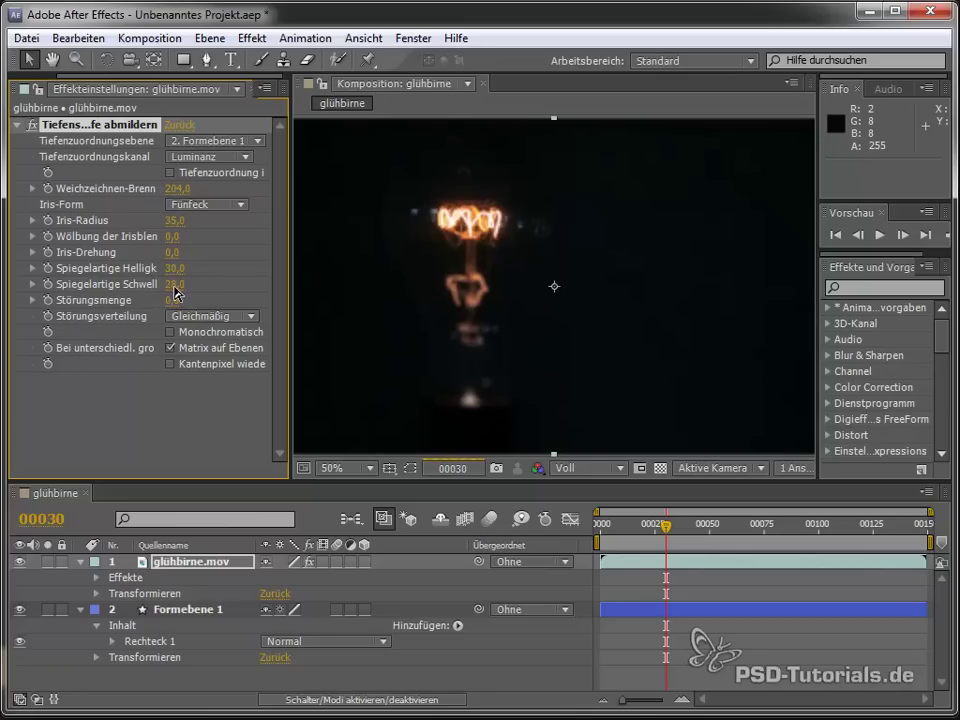
{"action": "left_click_drag", "start_coordinate": [177, 284], "coordinate": [190, 284]}
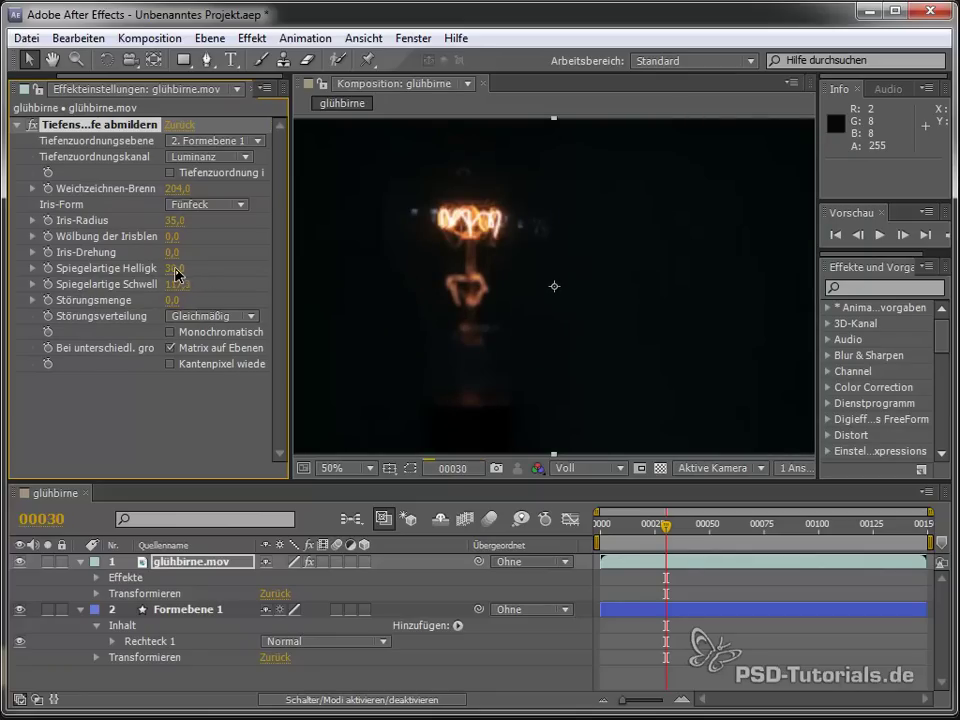
{"action": "left_click", "coordinate": [169, 364]}
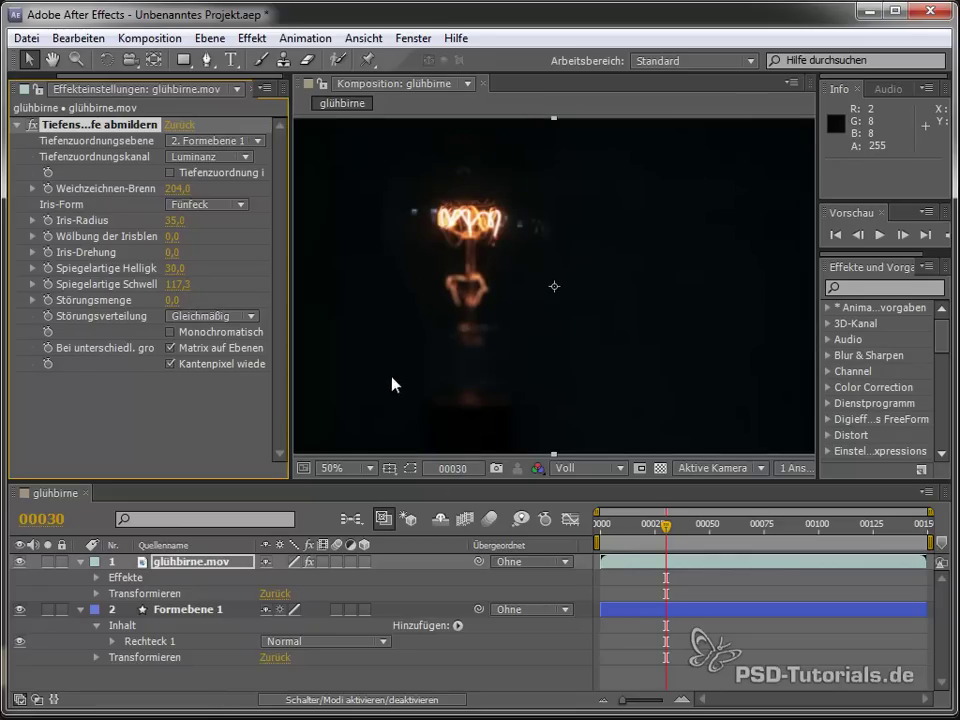
{"action": "left_click", "coordinate": [600, 523]}
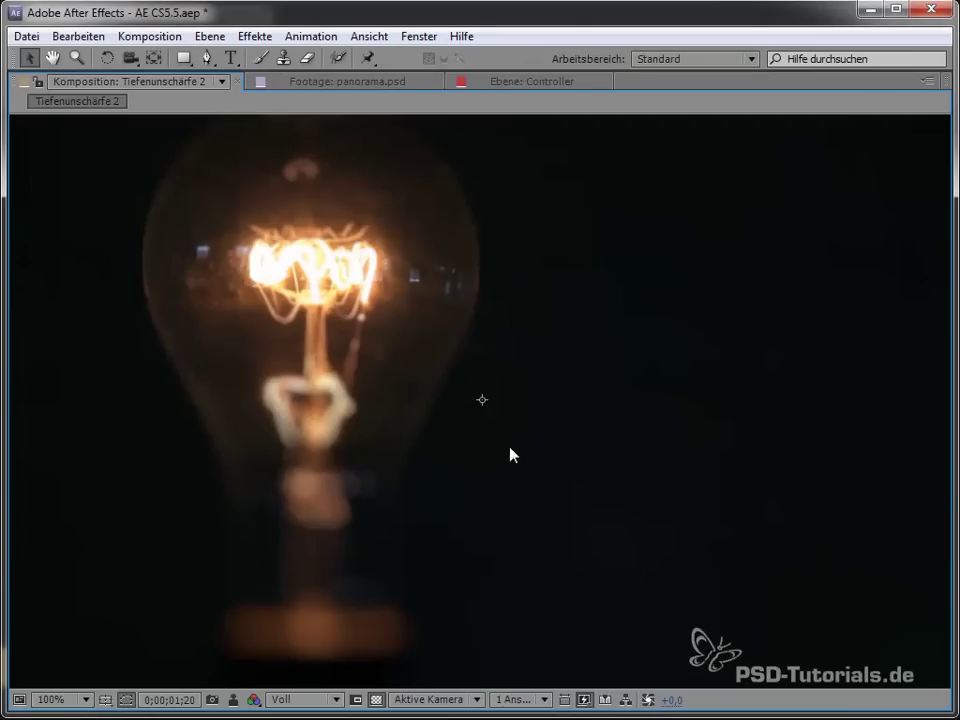
Jump to frame 50 and show the full-window viewer fitted up to 100%
{"action": "key", "text": "grave"}
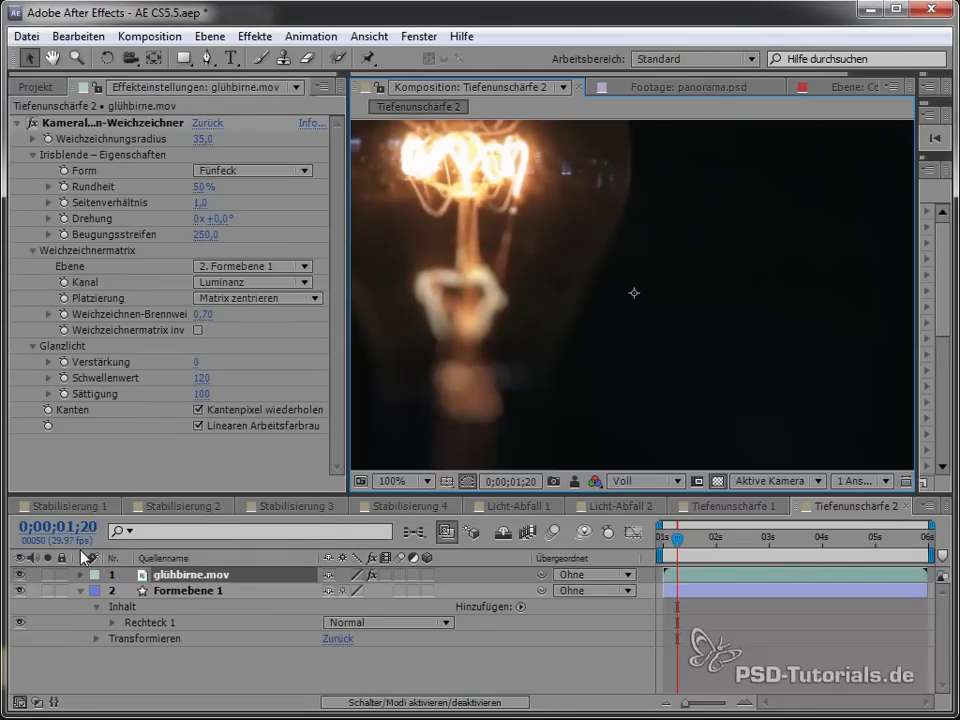
{"action": "key", "text": "grave"}
{"action": "key", "text": "grave"}
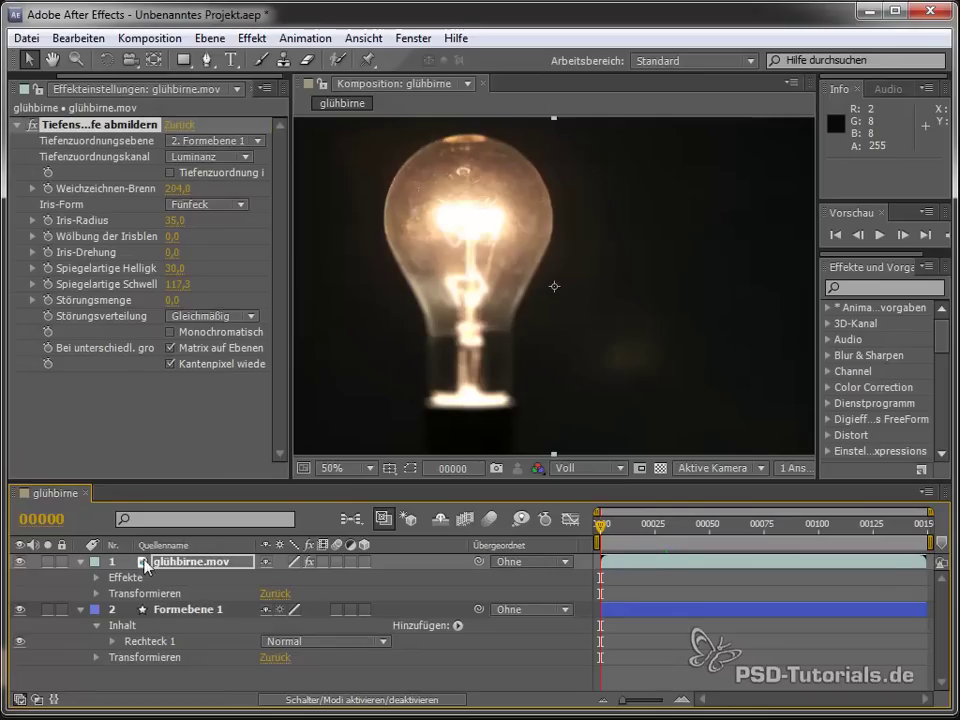
{"action": "left_click", "coordinate": [41, 518]}
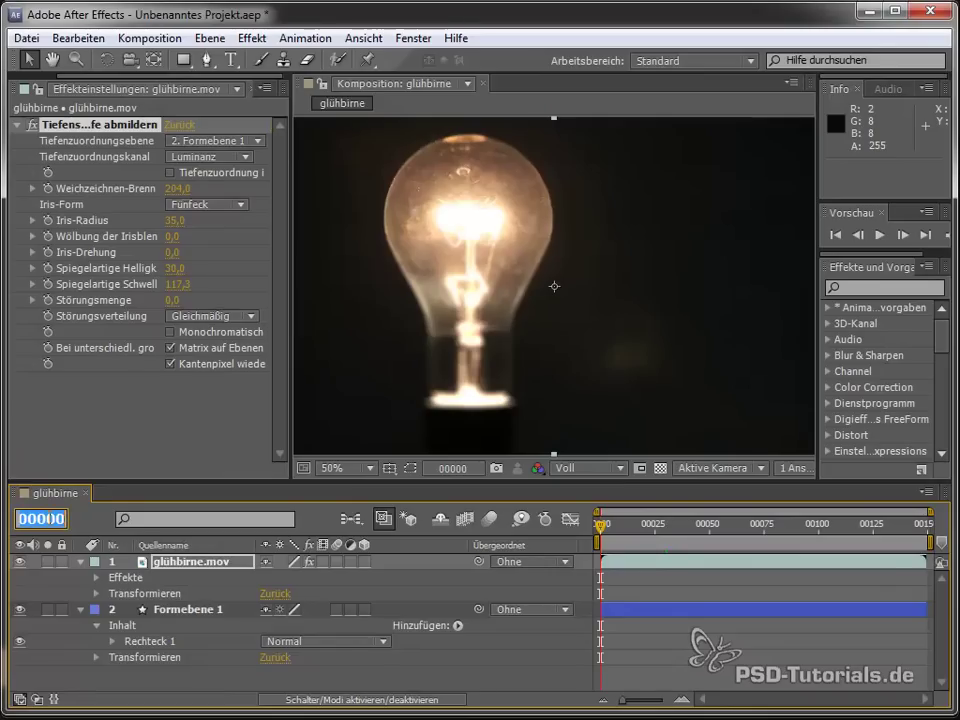
{"action": "type", "text": "50,"}
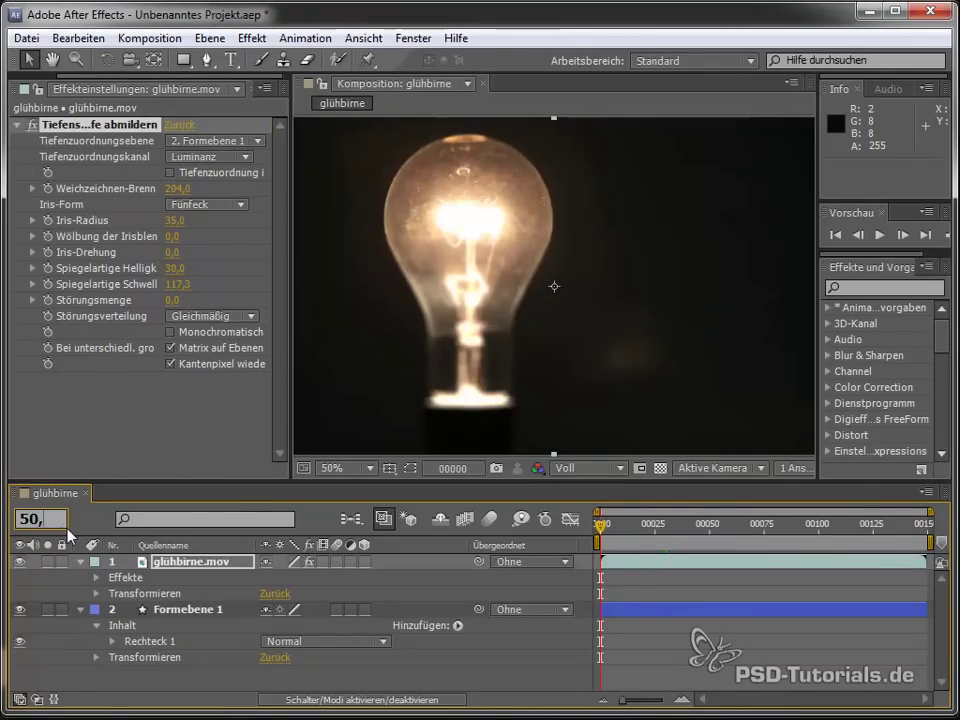
{"action": "key", "text": "Return"}
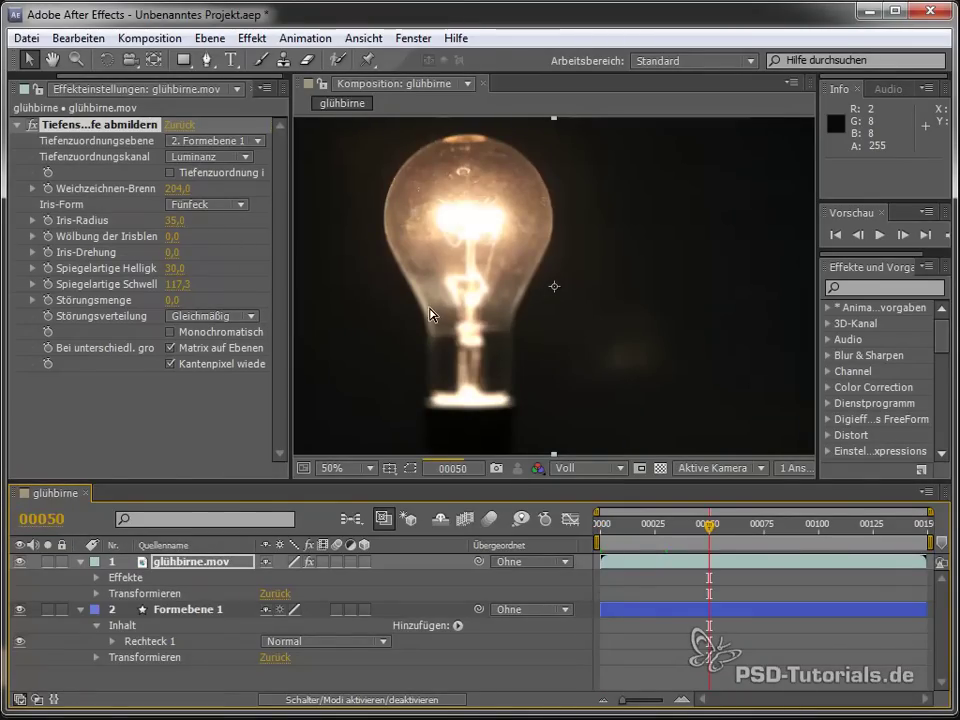
{"action": "key", "text": "grave"}
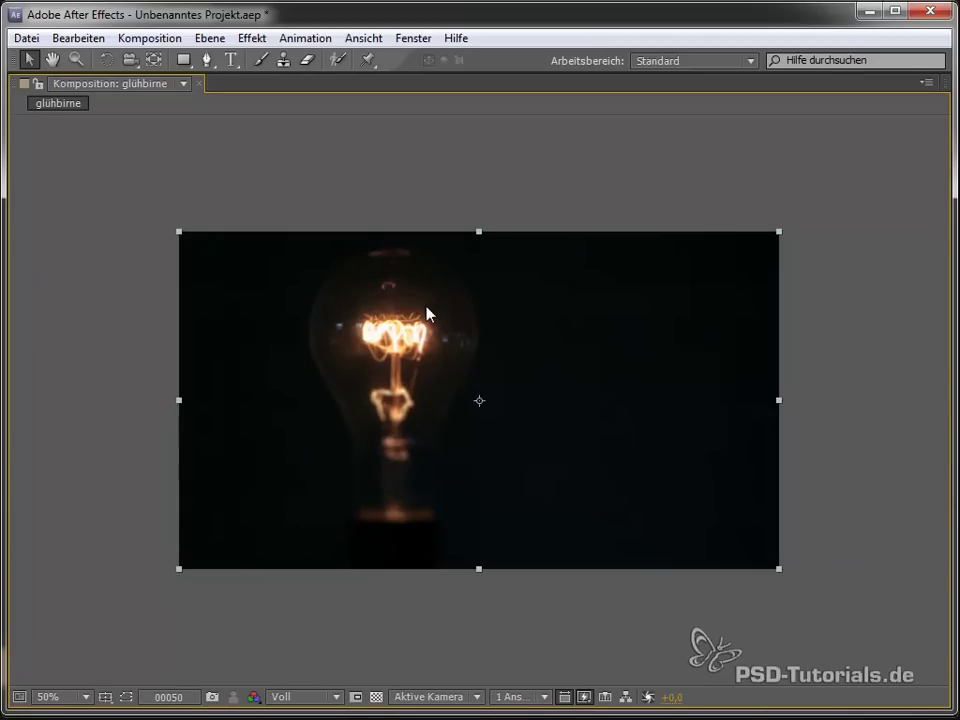
{"action": "left_click", "coordinate": [62, 697]}
{"action": "left_click", "coordinate": [139, 379]}
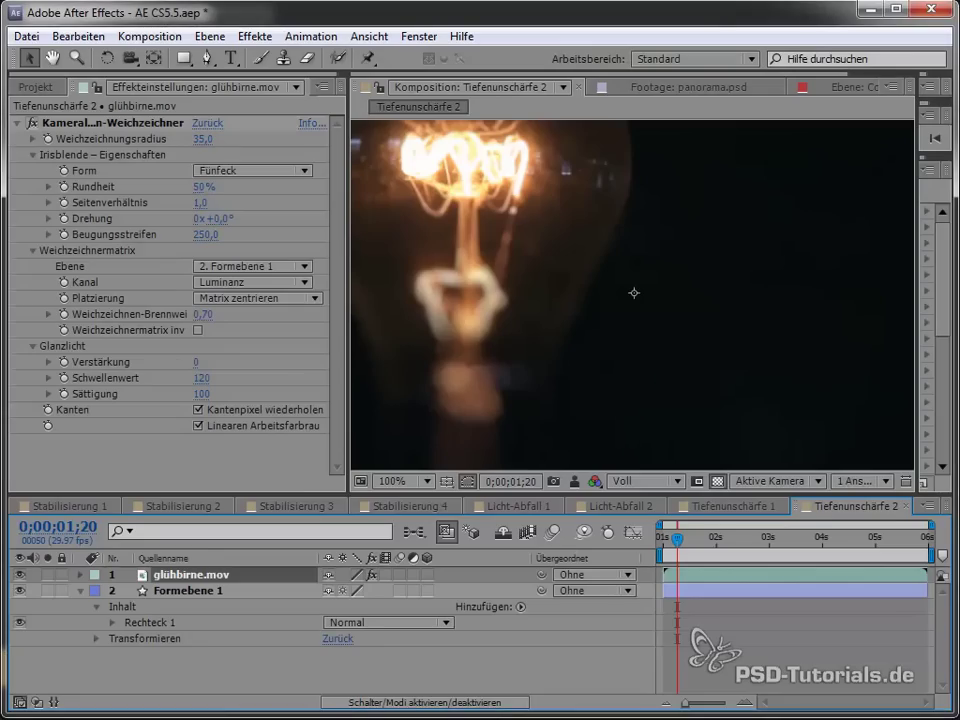
{"action": "key", "text": "grave"}
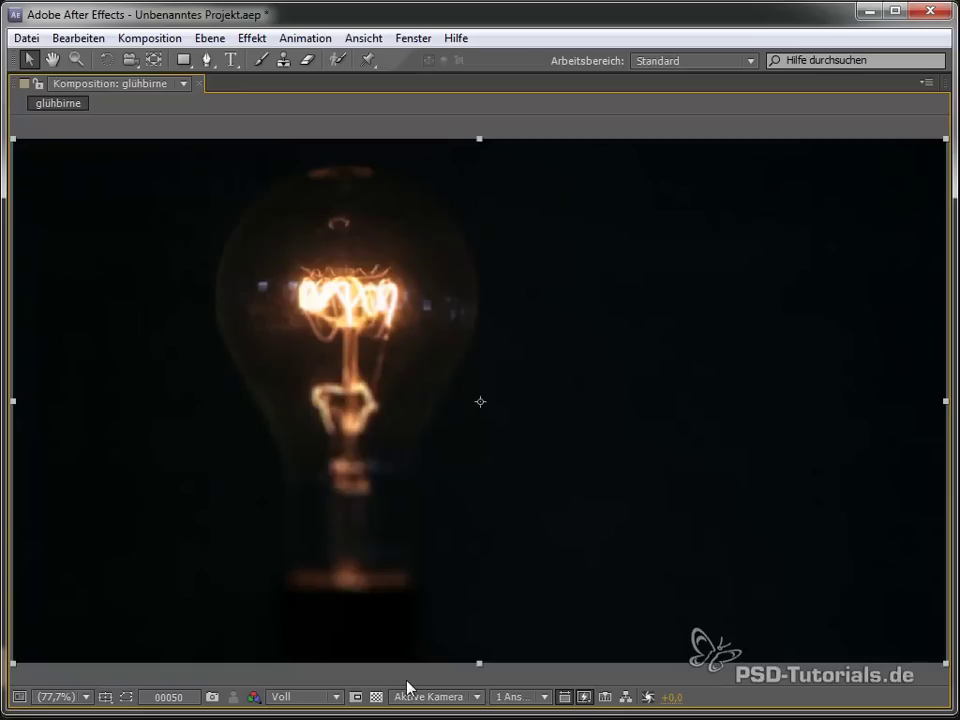
RAM-preview the blurred lightbulb clip, then stop it and restore the panel layout
{"action": "key", "text": "KP_0"}
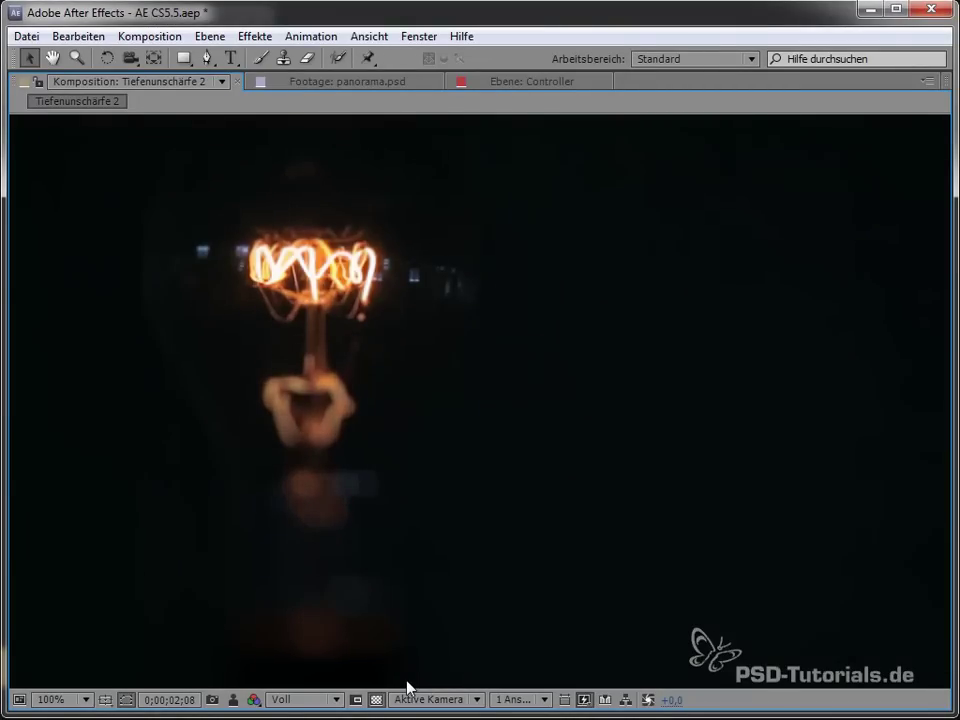
{"action": "key", "text": "space"}
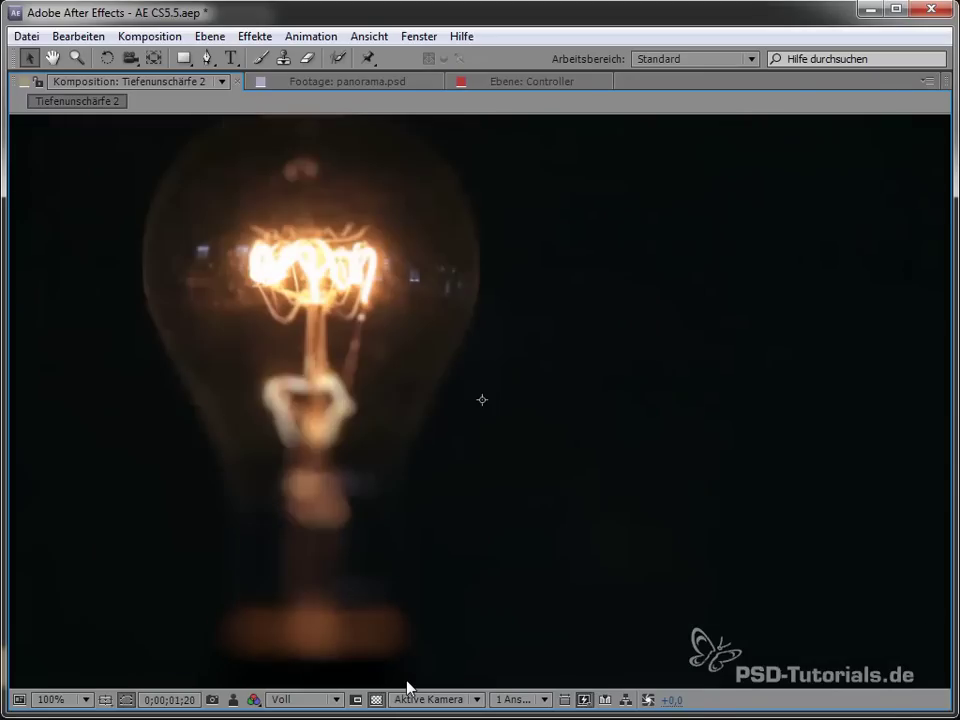
{"action": "key", "text": "grave"}
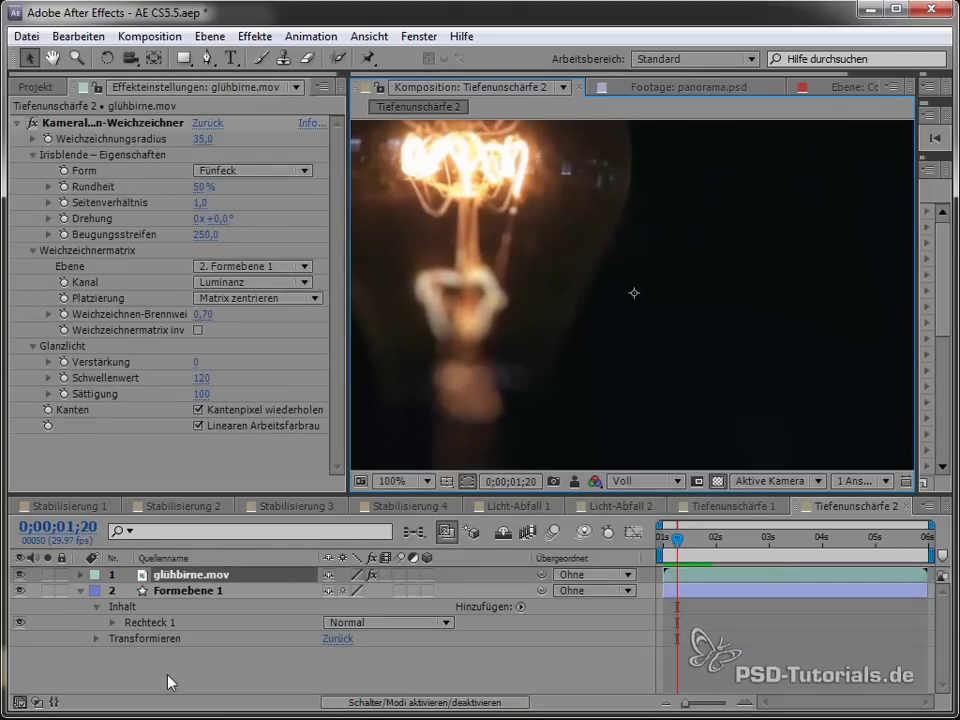
{"action": "right_click", "coordinate": [133, 682]}
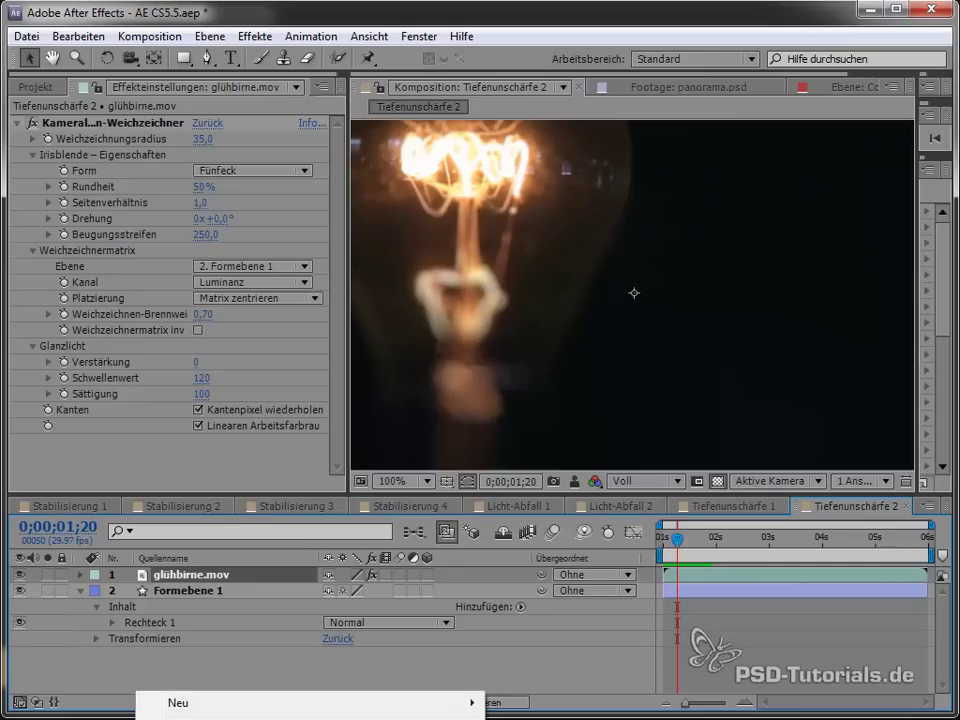
{"action": "key", "text": "ctrl+k"}
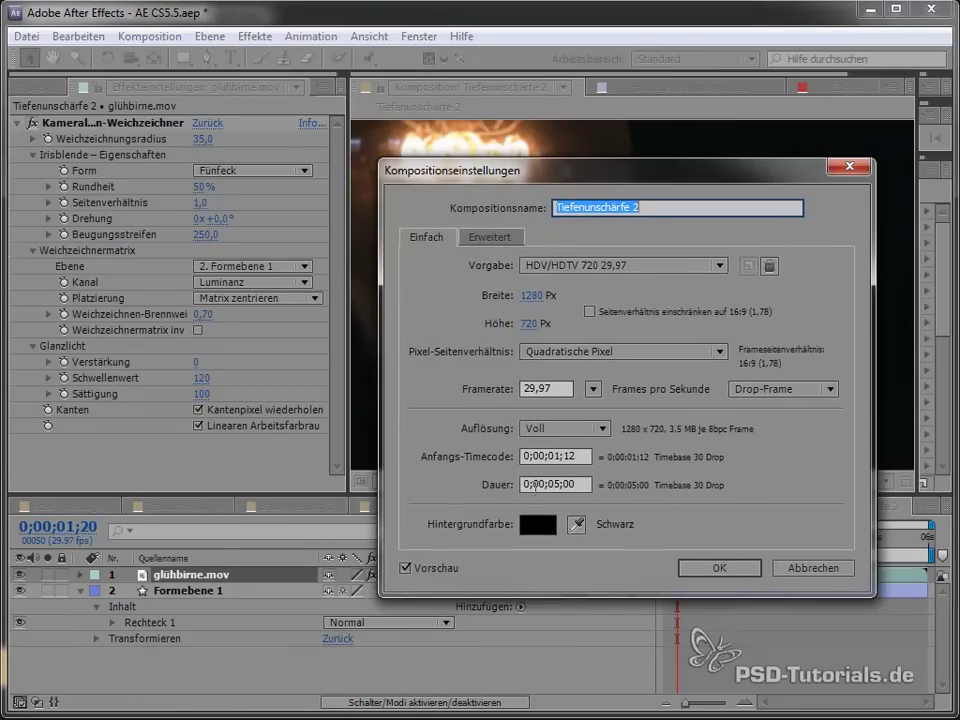
{"action": "left_click", "coordinate": [585, 456]}
{"action": "left_click", "coordinate": [578, 484]}
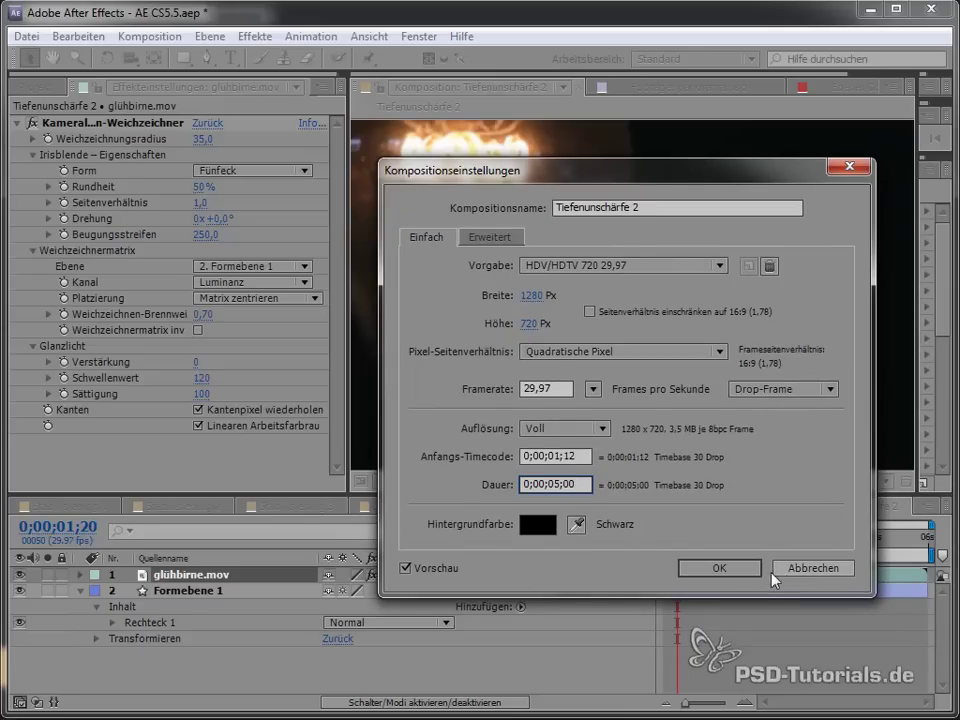
{"action": "left_click", "coordinate": [753, 575]}
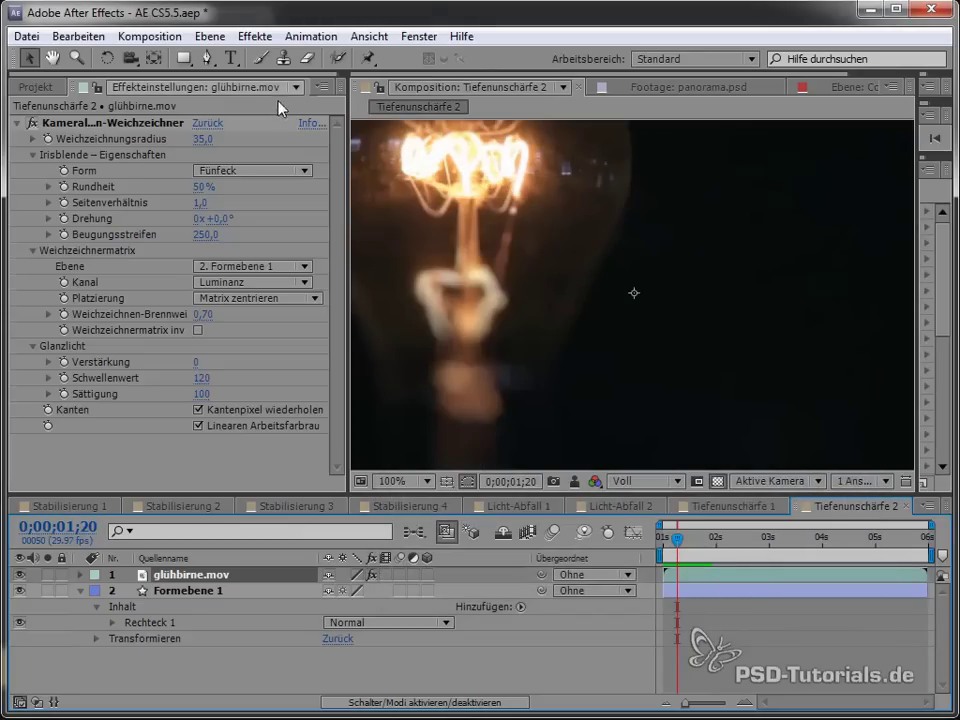
{"action": "left_click", "coordinate": [255, 36]}
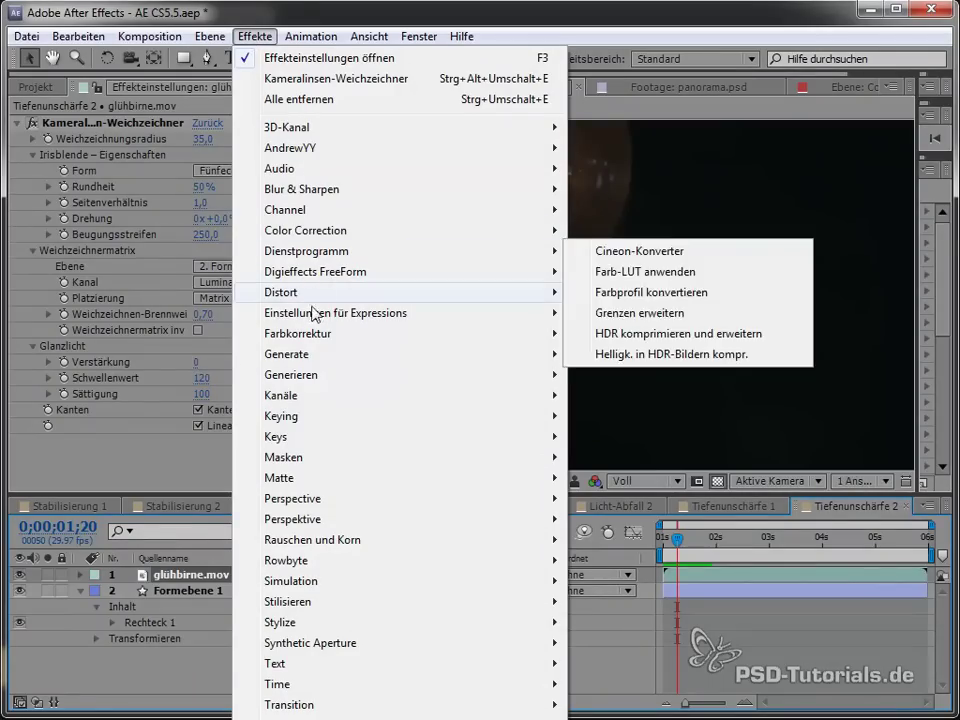
{"action": "mouse_move", "coordinate": [297, 440]}
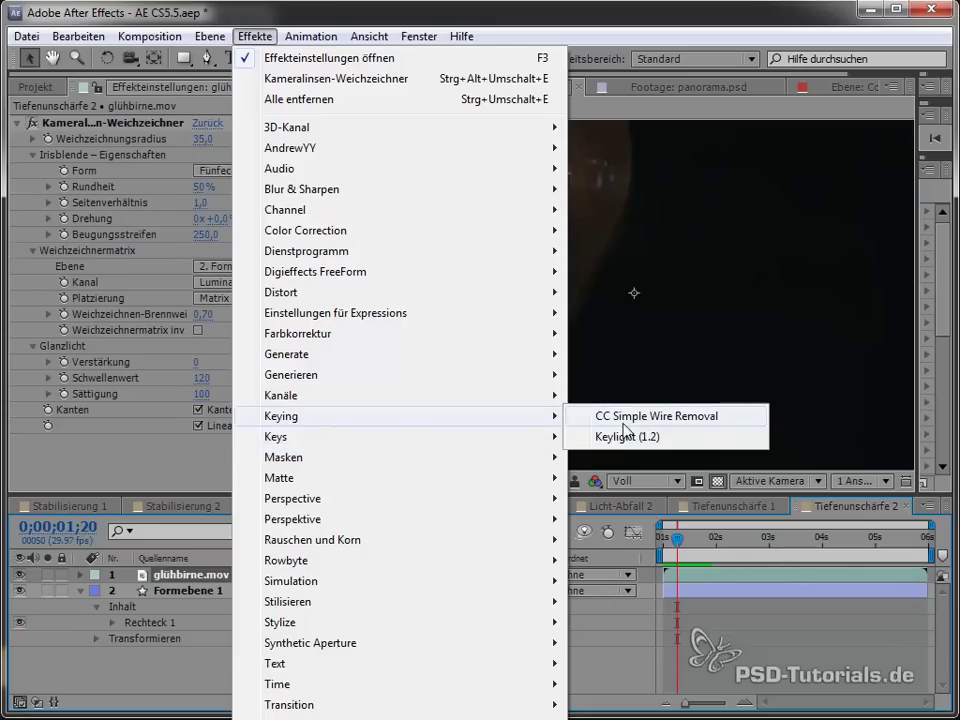
{"action": "mouse_move", "coordinate": [545, 437]}
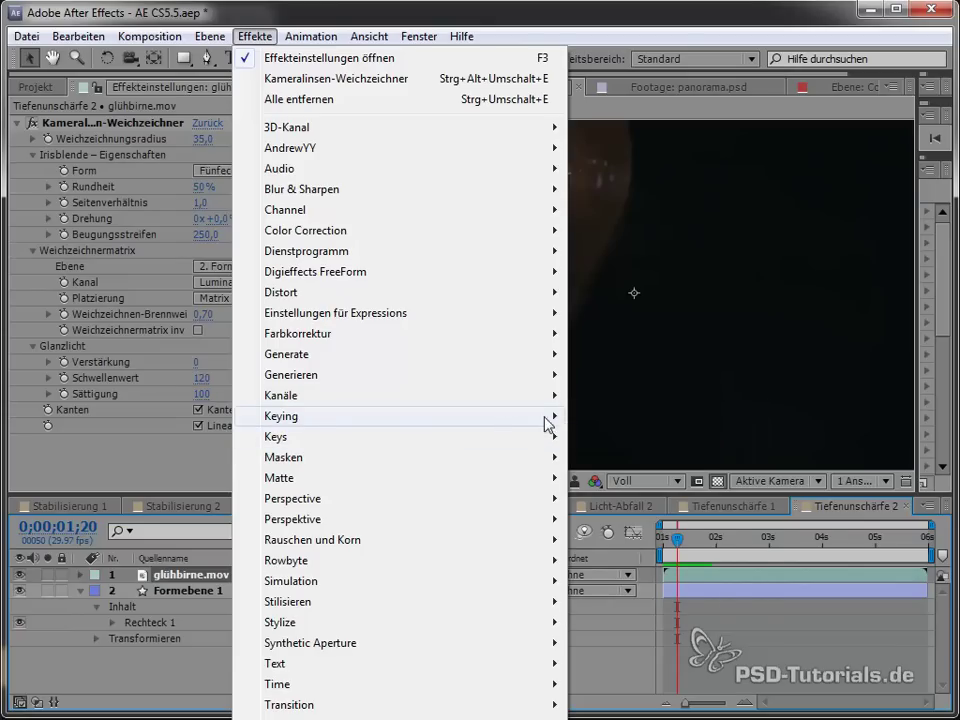
{"action": "mouse_move", "coordinate": [552, 416]}
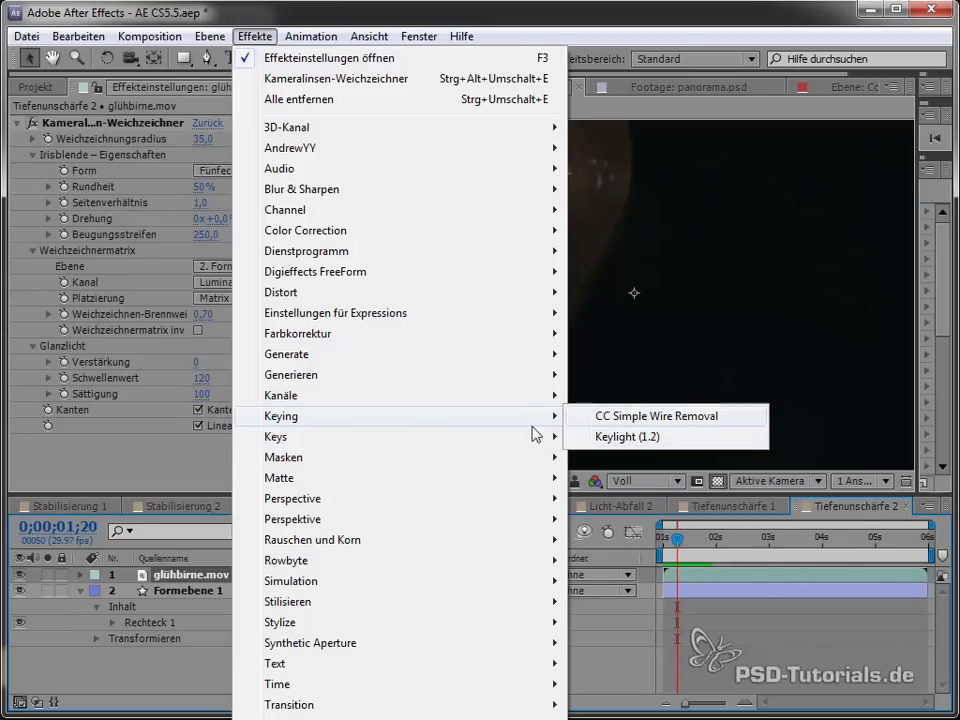
{"action": "mouse_move", "coordinate": [430, 437]}
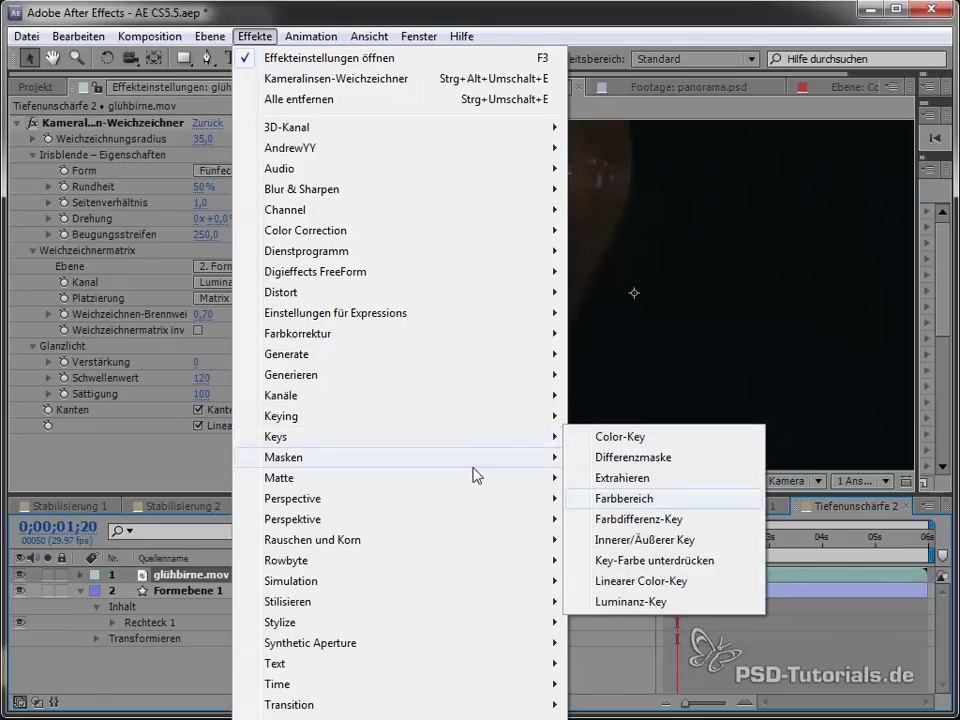
{"action": "mouse_move", "coordinate": [429, 546]}
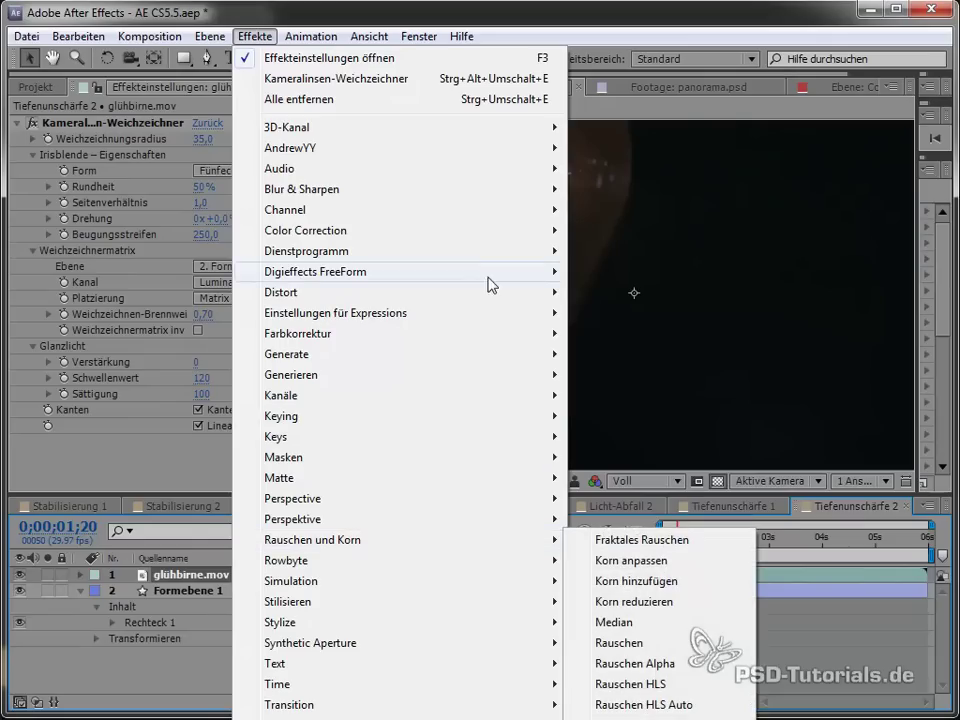
{"action": "mouse_move", "coordinate": [500, 381]}
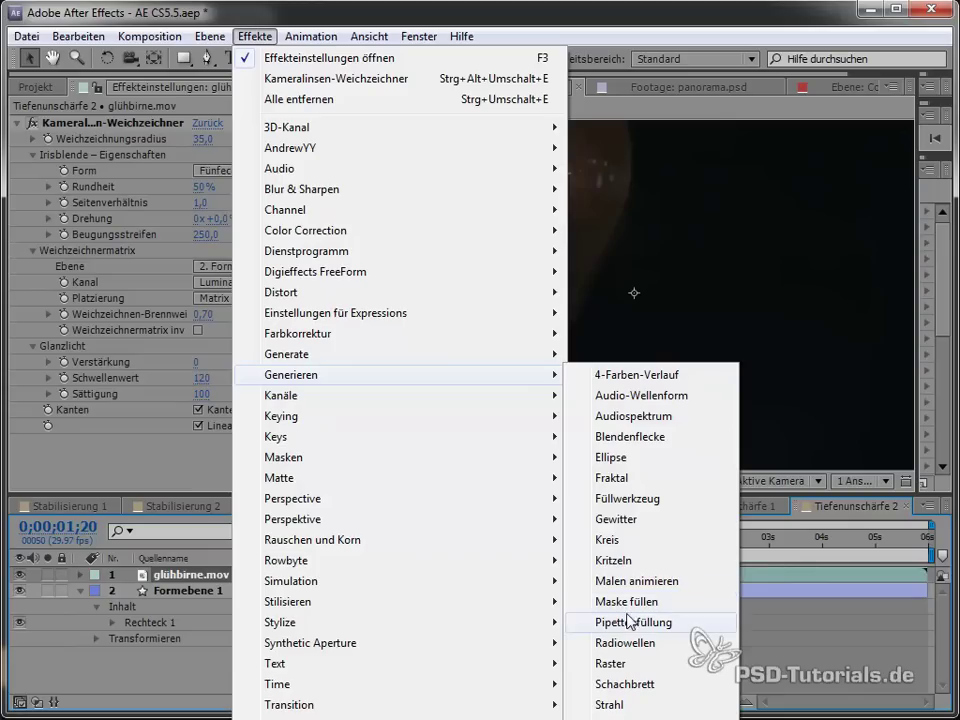
{"action": "left_click", "coordinate": [174, 586]}
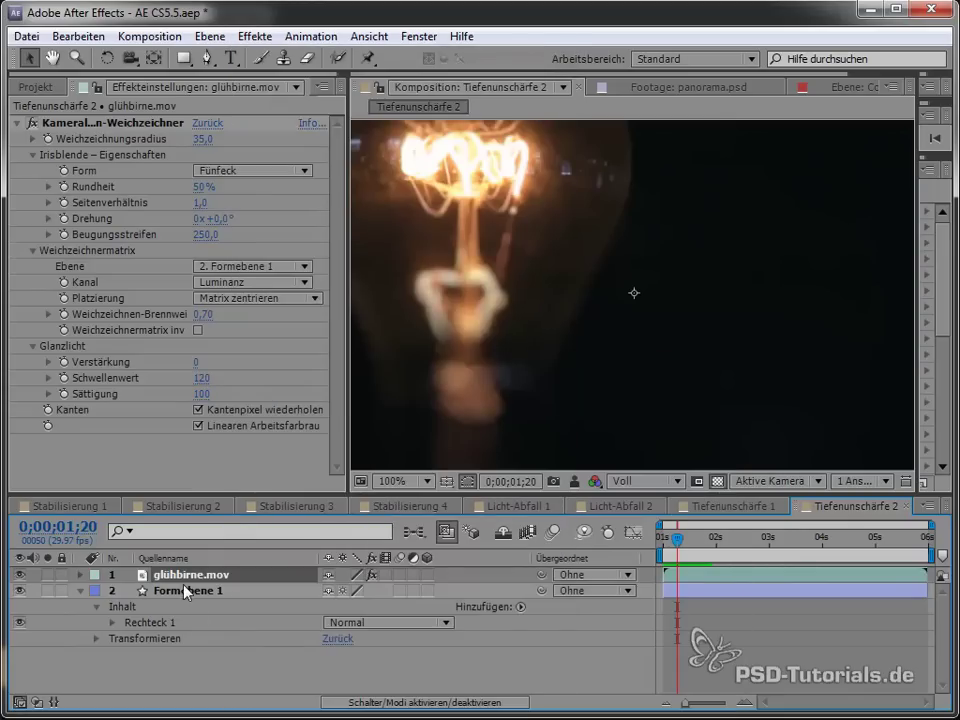